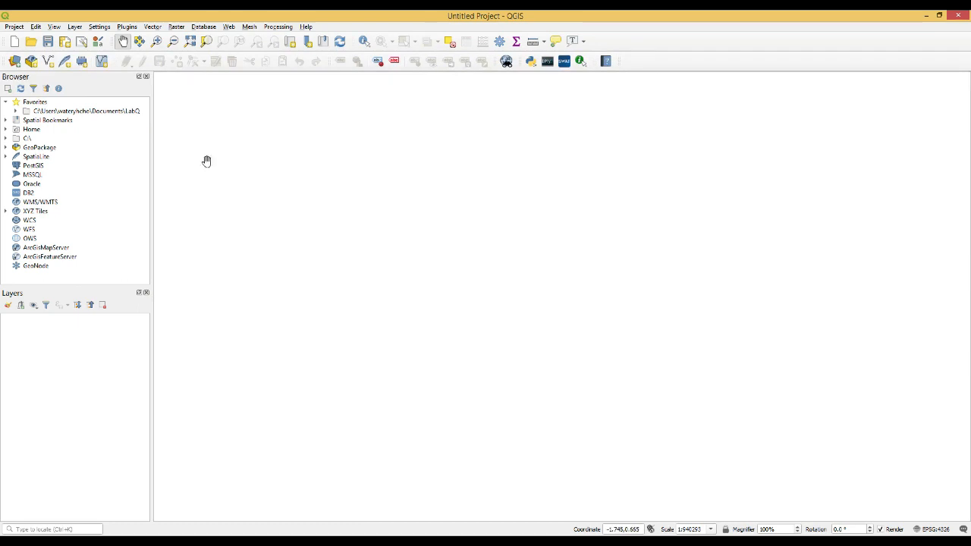
- Save the project as Lab3_rasters in the solution/Lab3 folder
{"action": "left_click", "coordinate": [17, 28]}
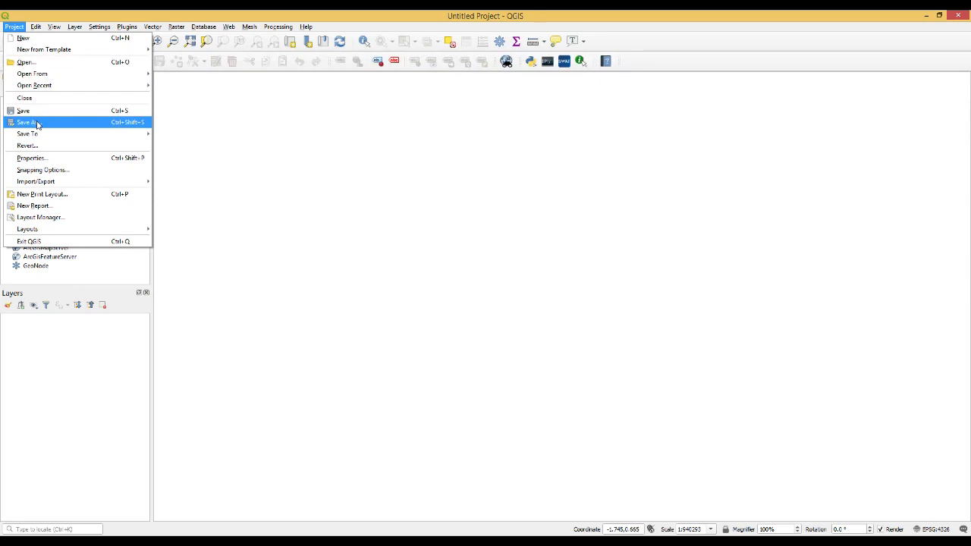
{"action": "left_click", "coordinate": [37, 124]}
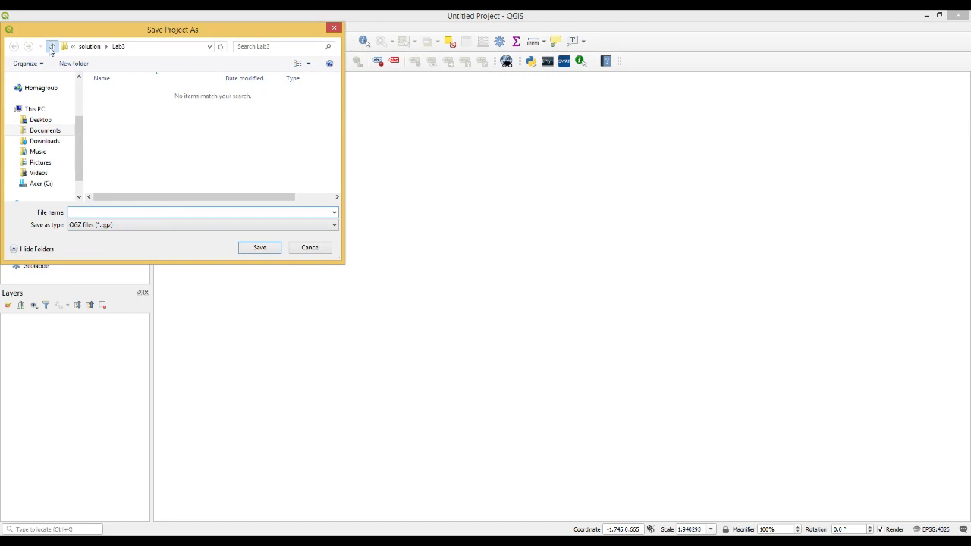
{"action": "left_click", "coordinate": [51, 47]}
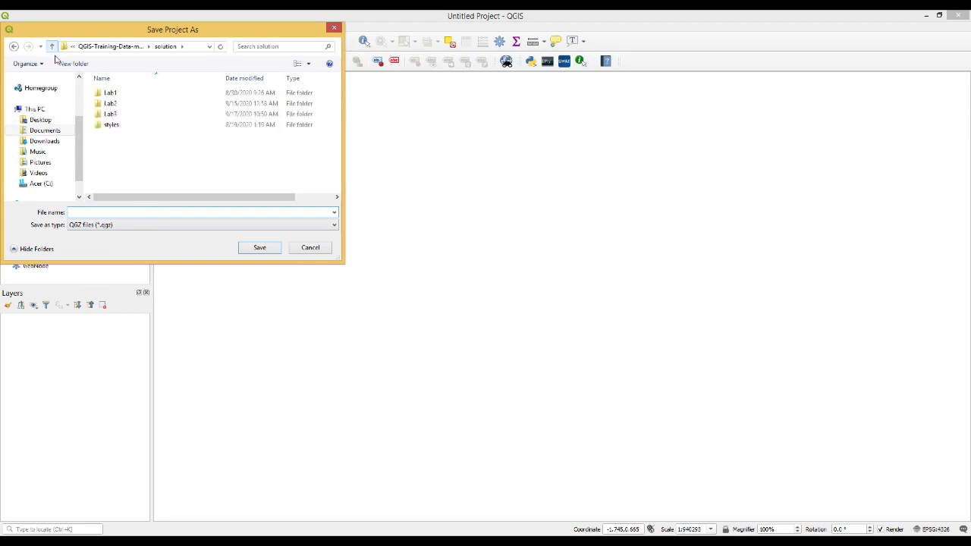
{"action": "double_click", "coordinate": [110, 114]}
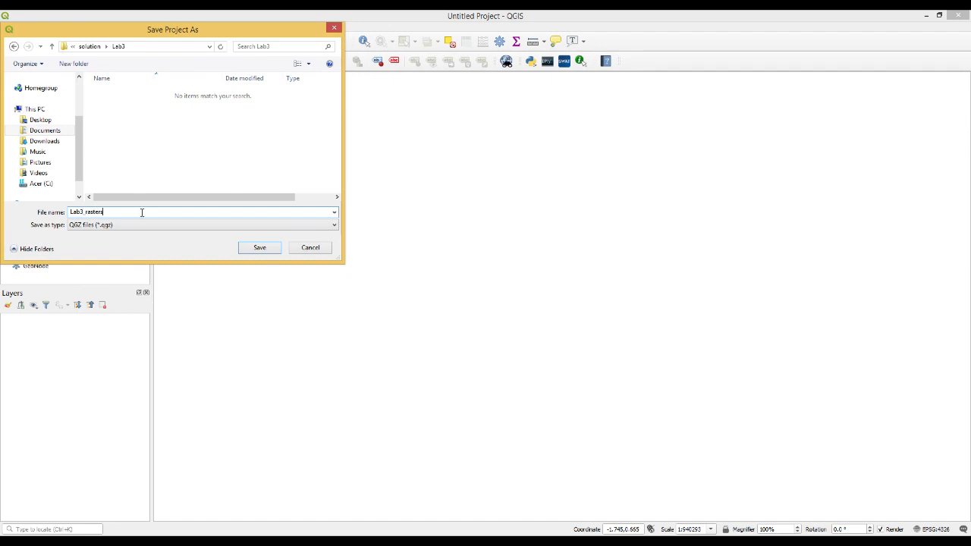
{"action": "left_click", "coordinate": [271, 249]}
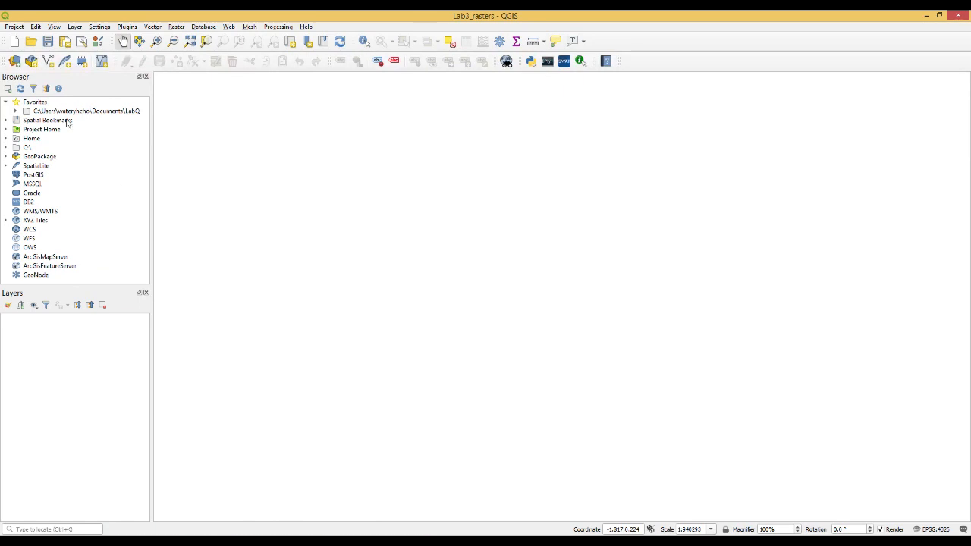
- Start adding a raster layer from file and browse to QGIS-Training-Data-master/exercise_data/raster for the dataset
{"action": "left_click", "coordinate": [13, 64]}
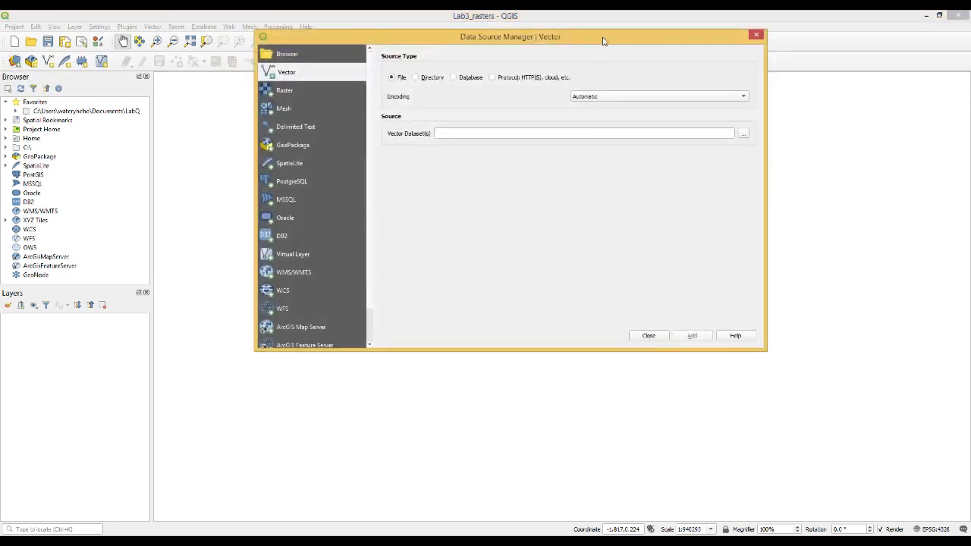
{"action": "left_click_drag", "start_coordinate": [605, 38], "coordinate": [599, 111]}
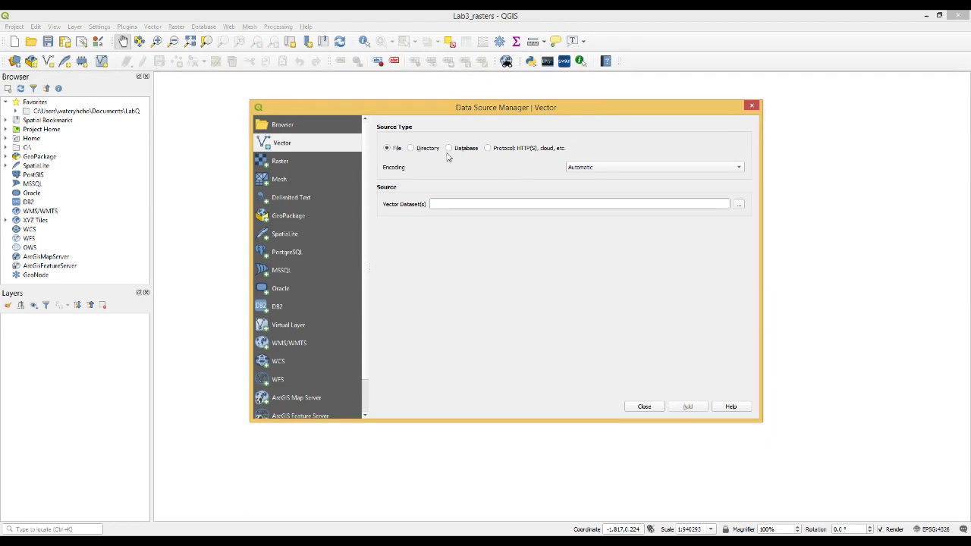
{"action": "left_click", "coordinate": [307, 163]}
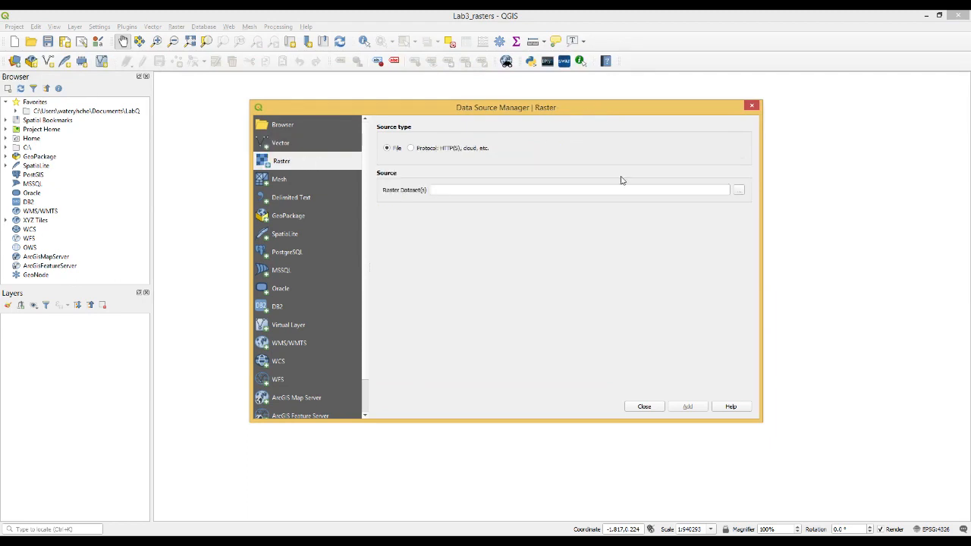
{"action": "left_click", "coordinate": [741, 191]}
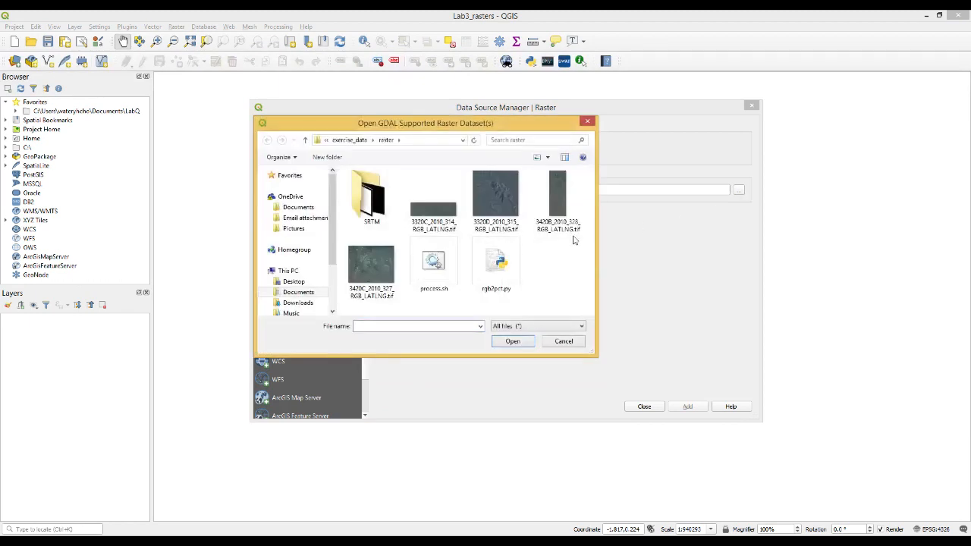
{"action": "left_click", "coordinate": [306, 142]}
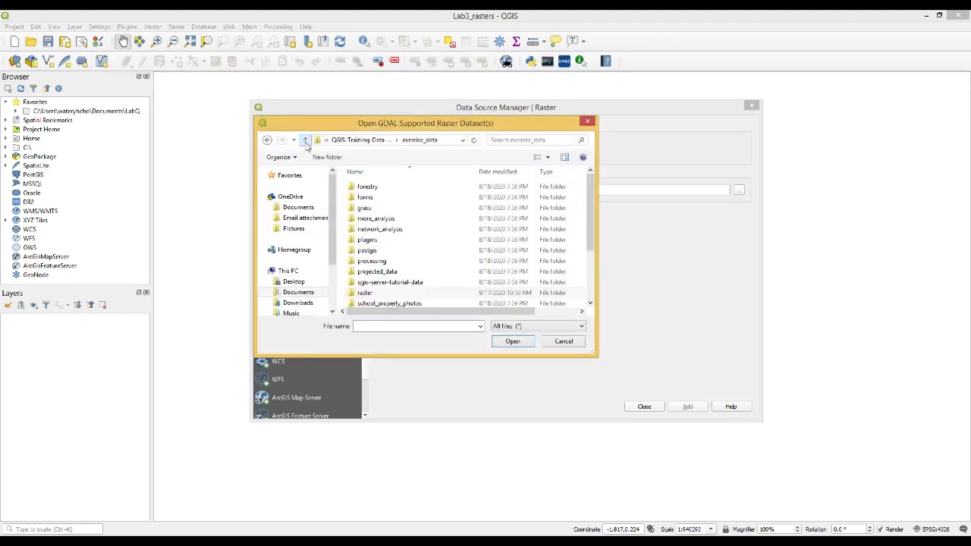
{"action": "left_click", "coordinate": [306, 141]}
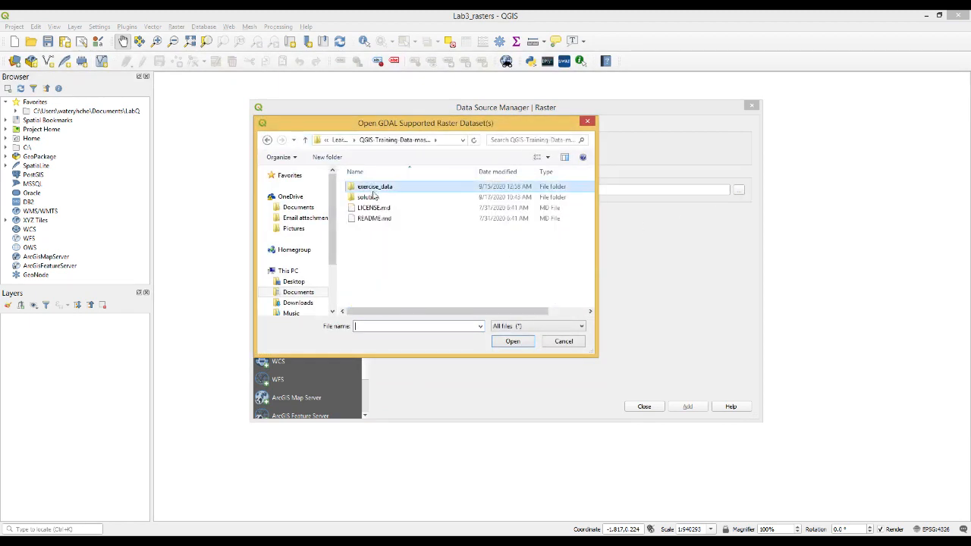
{"action": "left_click", "coordinate": [305, 140]}
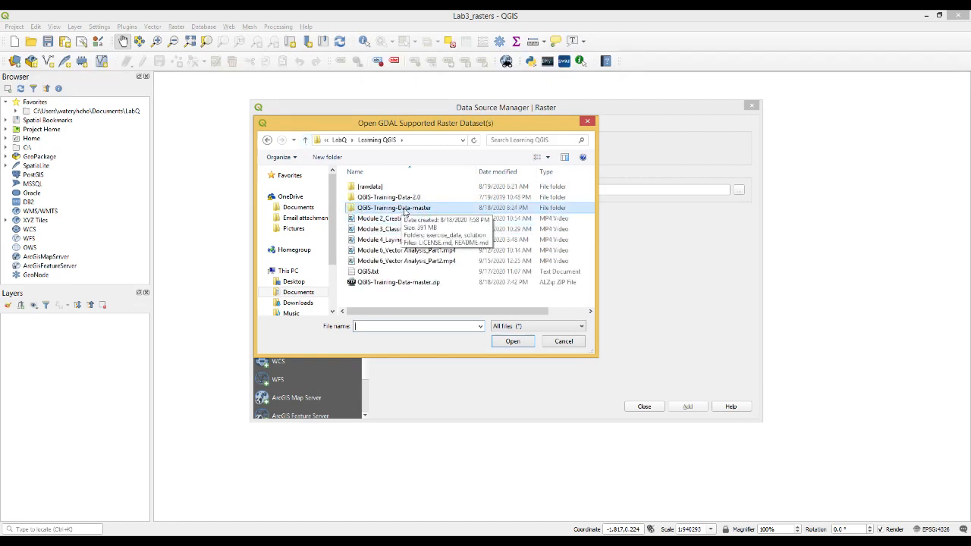
{"action": "double_click", "coordinate": [406, 212]}
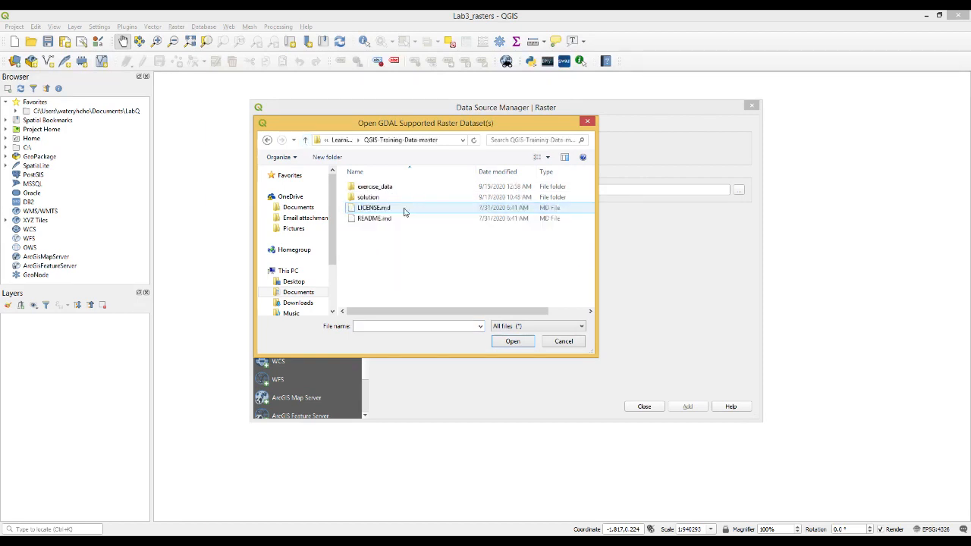
{"action": "double_click", "coordinate": [372, 187]}
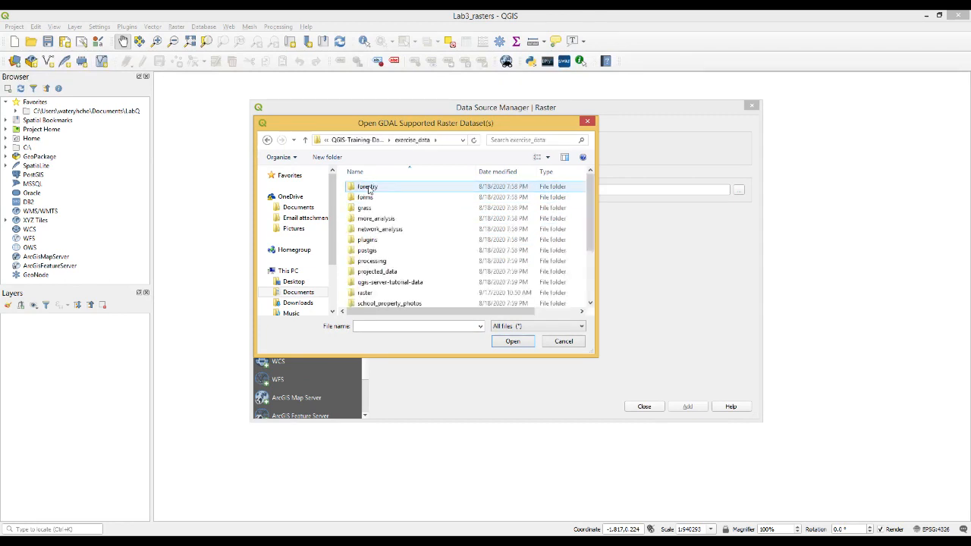
{"action": "double_click", "coordinate": [366, 294]}
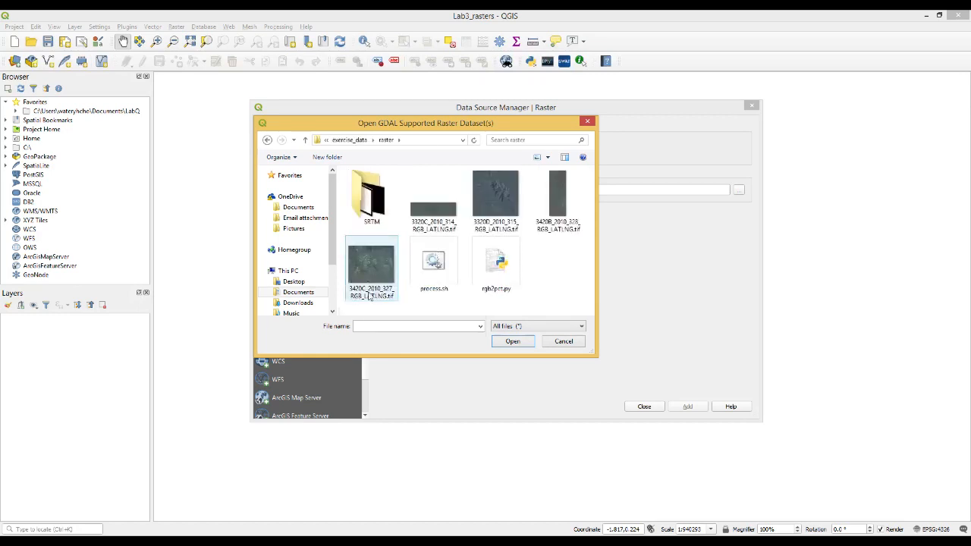
- Add the four RGB_LATLNG TIFF images (3320C_2010_314, 3320D_2010_315, 3420B_2010_328 and 3420C_2010_327) to the project as raster layers
{"action": "left_click", "coordinate": [431, 220]}
{"action": "key", "text": "Right"}
{"action": "key", "text": "Right"}
{"action": "key", "text": "Right"}
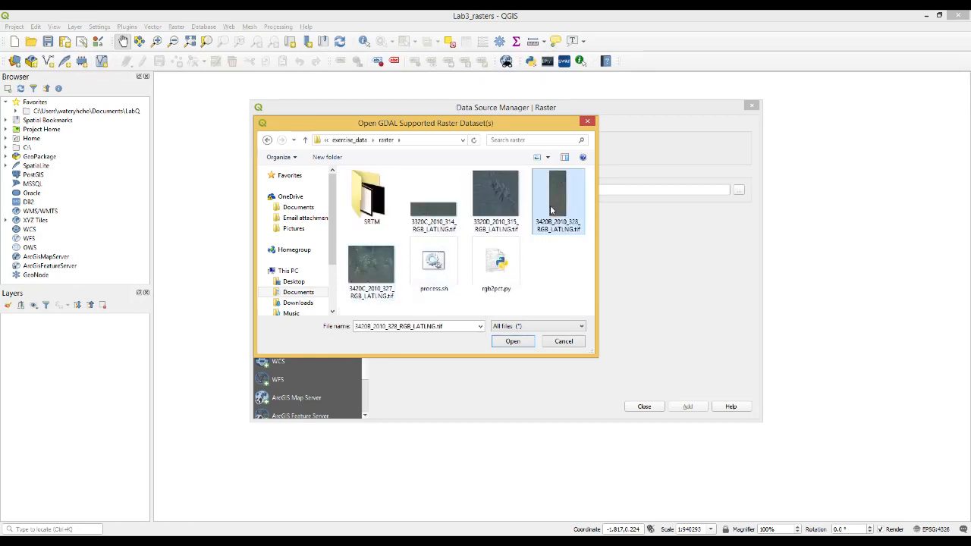
{"action": "left_click", "coordinate": [427, 228]}
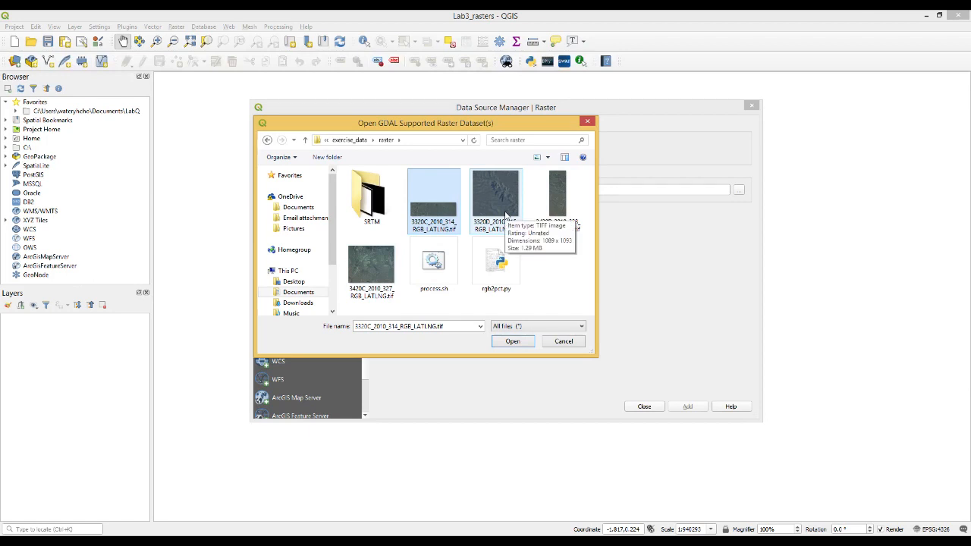
{"action": "left_click", "coordinate": [506, 215], "text": "ctrl"}
{"action": "left_click", "coordinate": [557, 201], "text": "ctrl"}
{"action": "left_click", "coordinate": [375, 266], "text": "ctrl"}
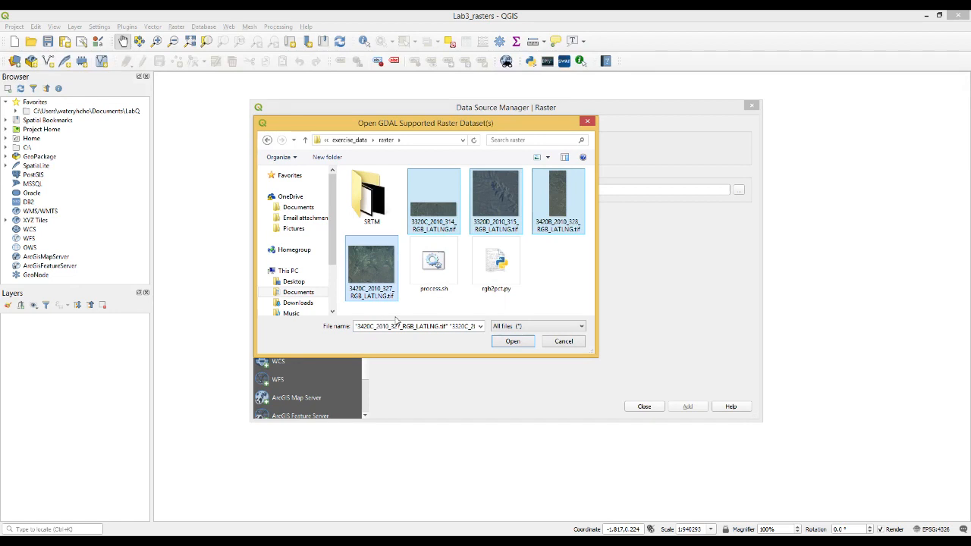
{"action": "left_click", "coordinate": [514, 341]}
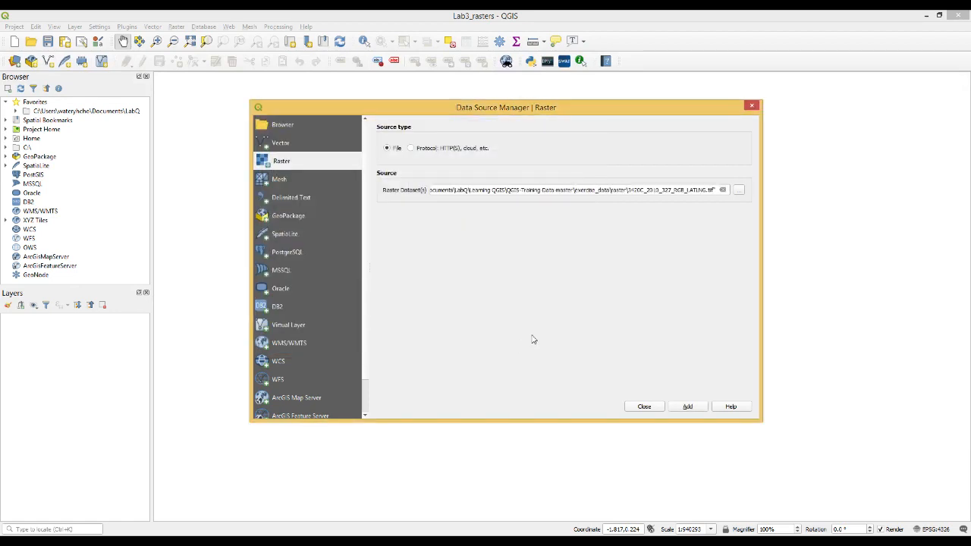
{"action": "left_click", "coordinate": [701, 408]}
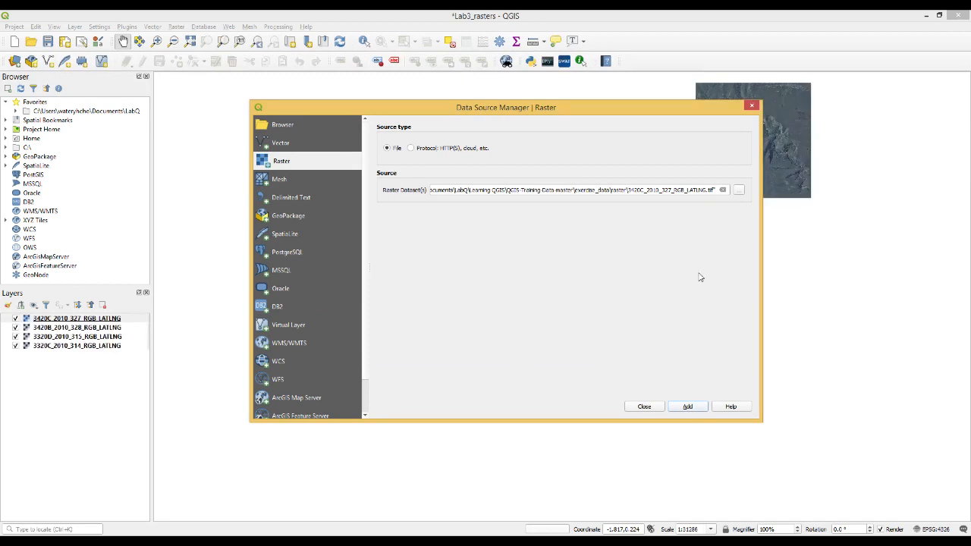
{"action": "left_click", "coordinate": [752, 105]}
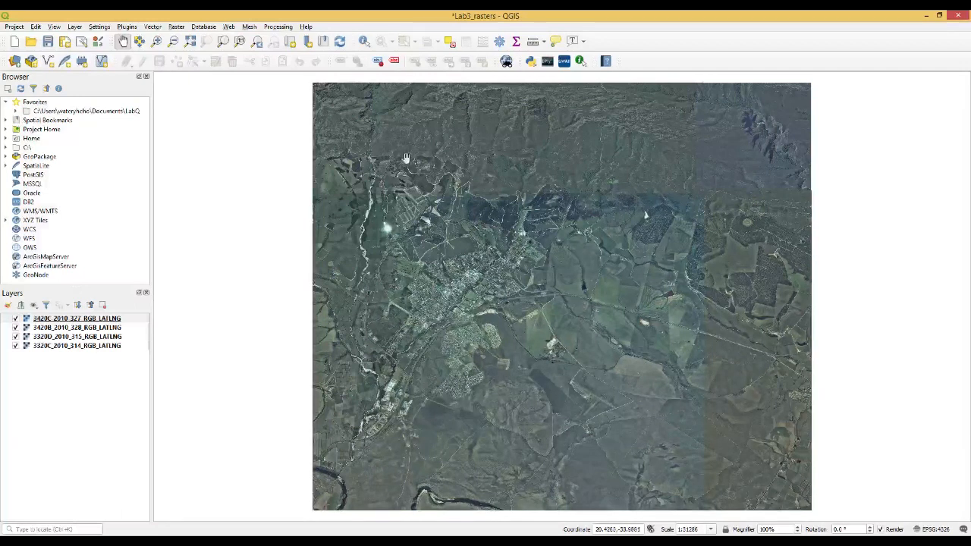
- Show the Processing Toolbox and open the Build virtual raster tool from GDAL's raster miscellaneous group
{"action": "left_click", "coordinate": [279, 27]}
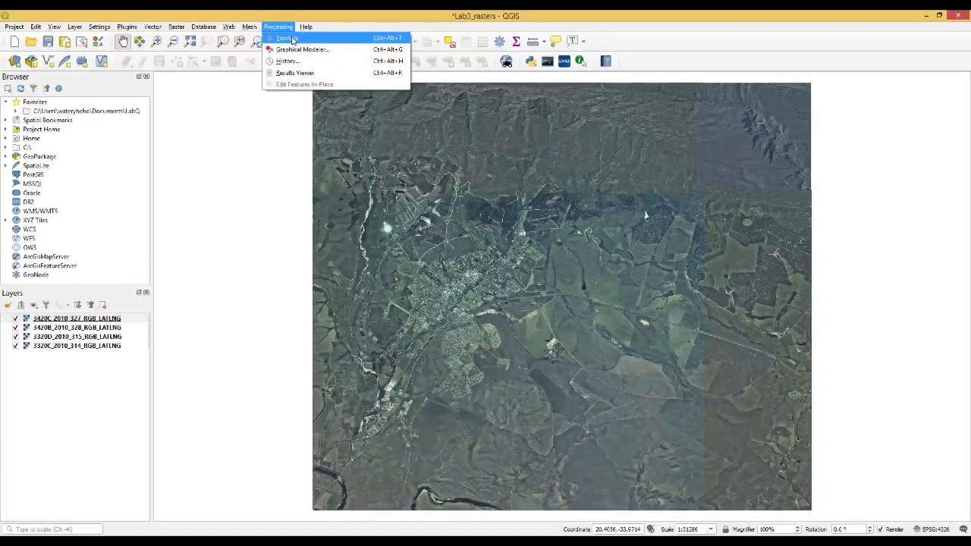
{"action": "left_click", "coordinate": [289, 38]}
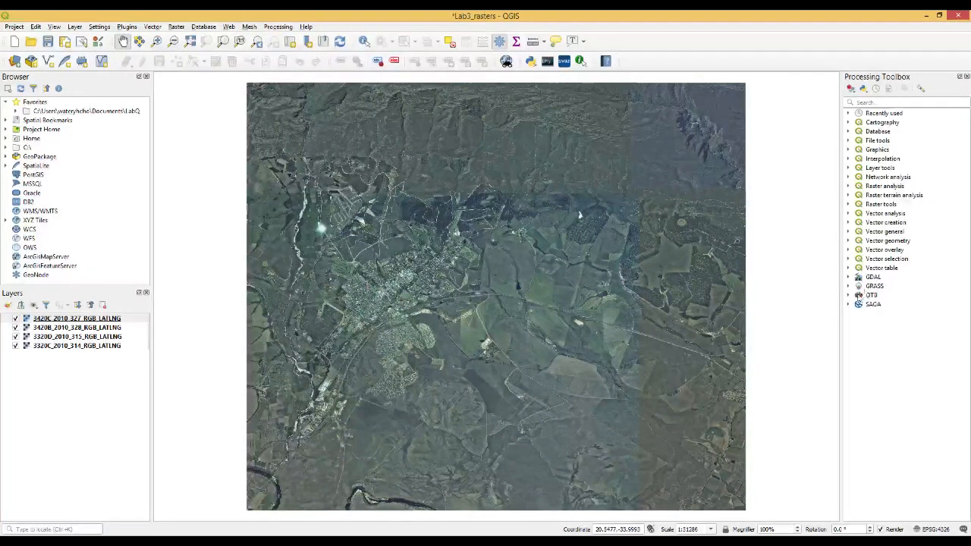
{"action": "left_click", "coordinate": [851, 280]}
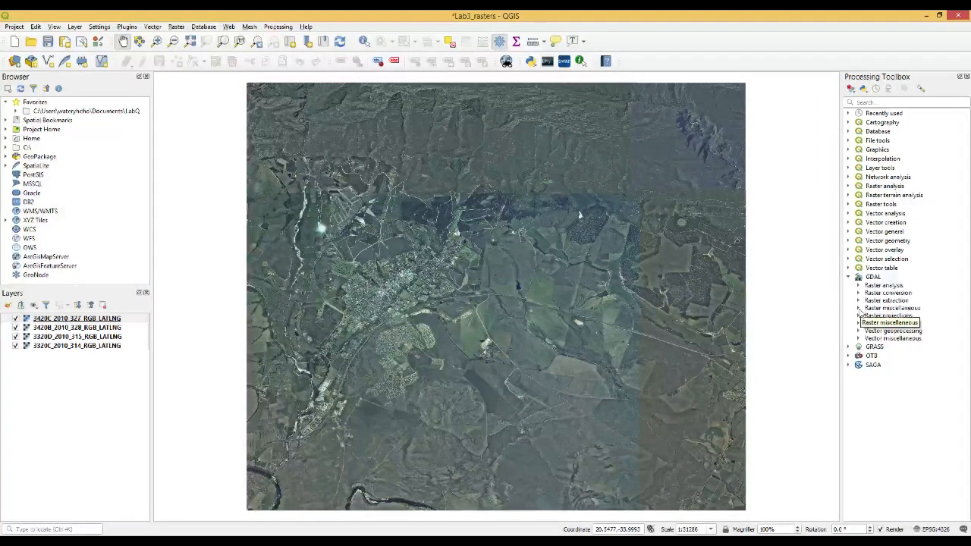
{"action": "left_click", "coordinate": [860, 309]}
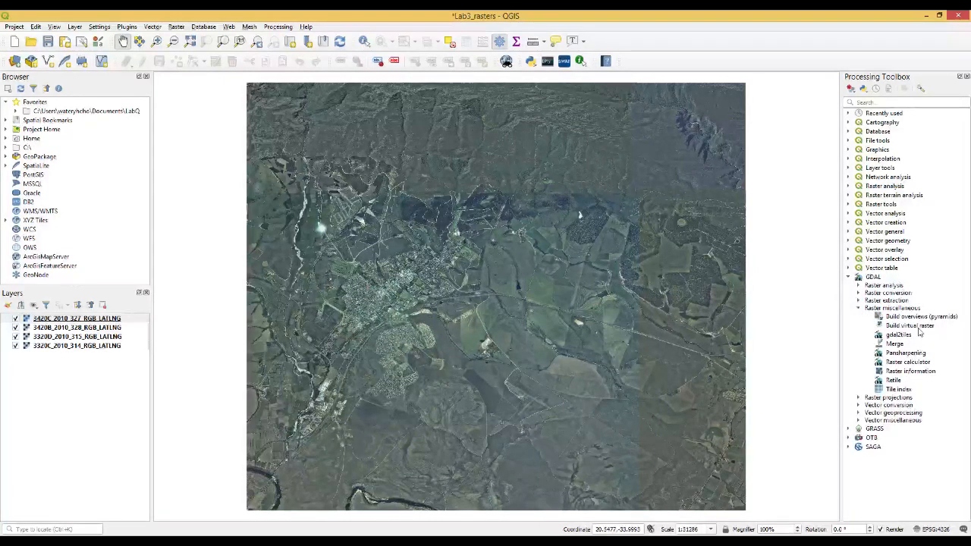
{"action": "left_click", "coordinate": [918, 328]}
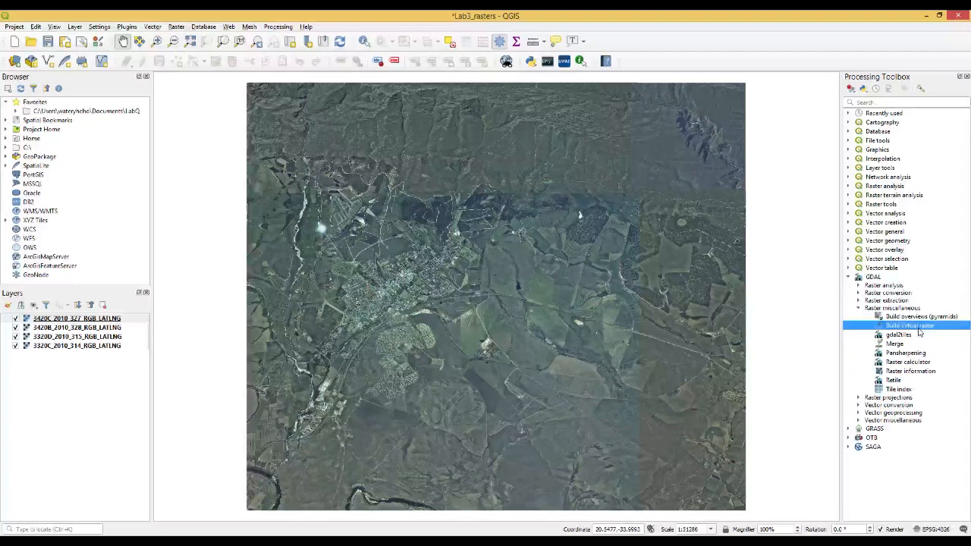
{"action": "double_click", "coordinate": [915, 327]}
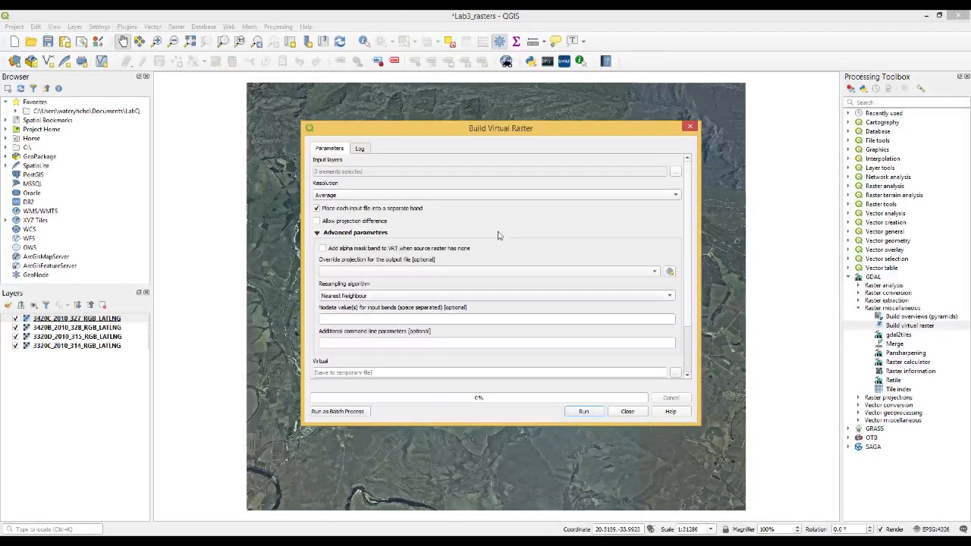
- Build a temporary virtual raster from all four loaded image layers, with placing each input file into a separate band turned off
{"action": "left_click", "coordinate": [674, 173]}
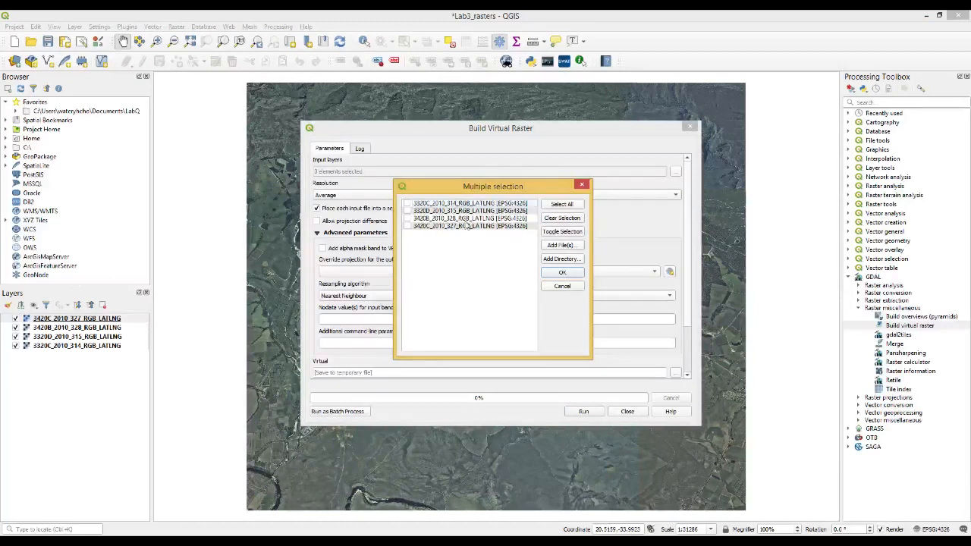
{"action": "left_click", "coordinate": [562, 204]}
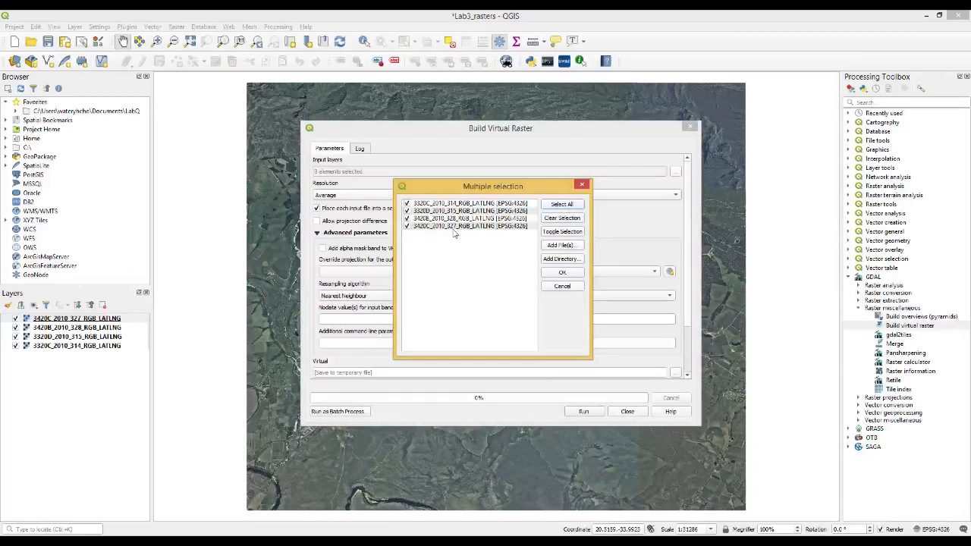
{"action": "left_click", "coordinate": [561, 274]}
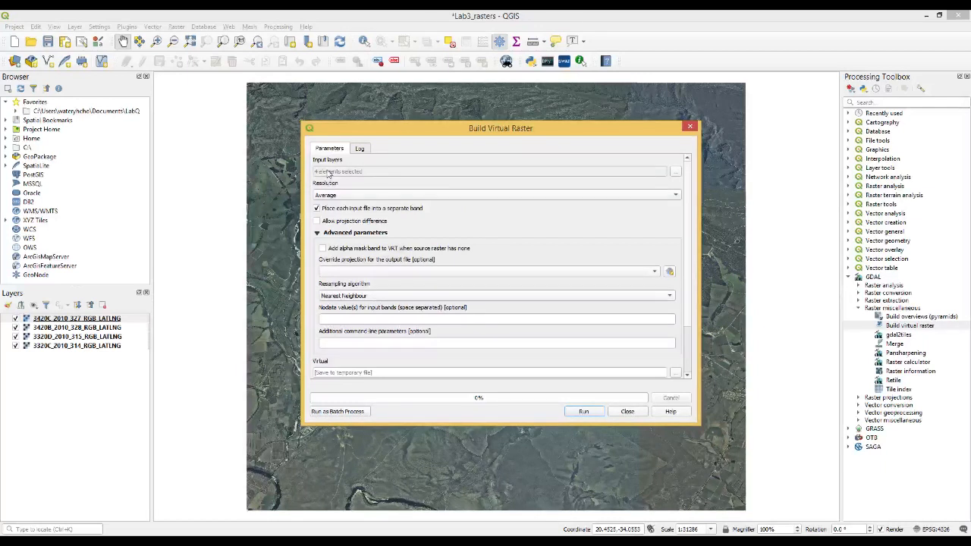
{"action": "left_click", "coordinate": [317, 209]}
{"action": "scroll", "coordinate": [691, 304], "scroll_direction": "down", "scroll_amount": 3}
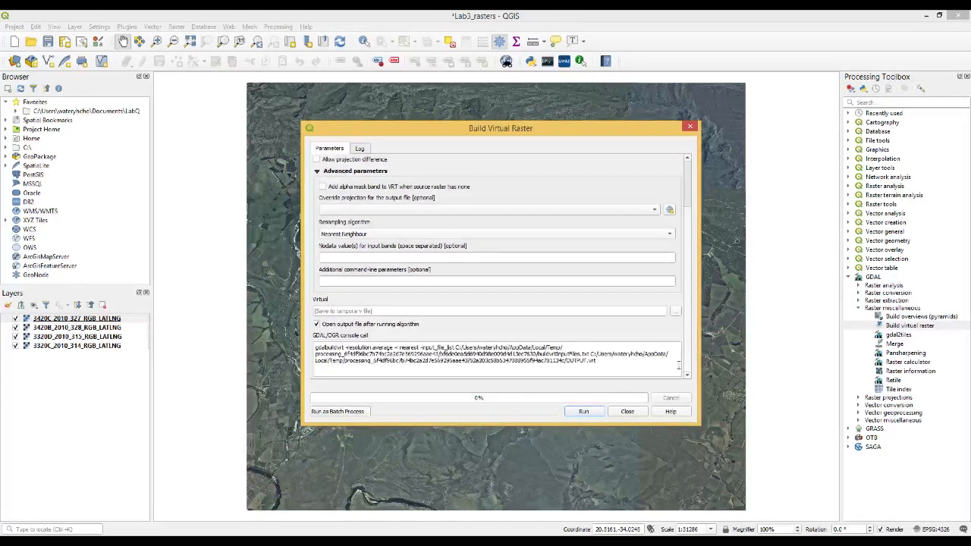
{"action": "left_click", "coordinate": [583, 411]}
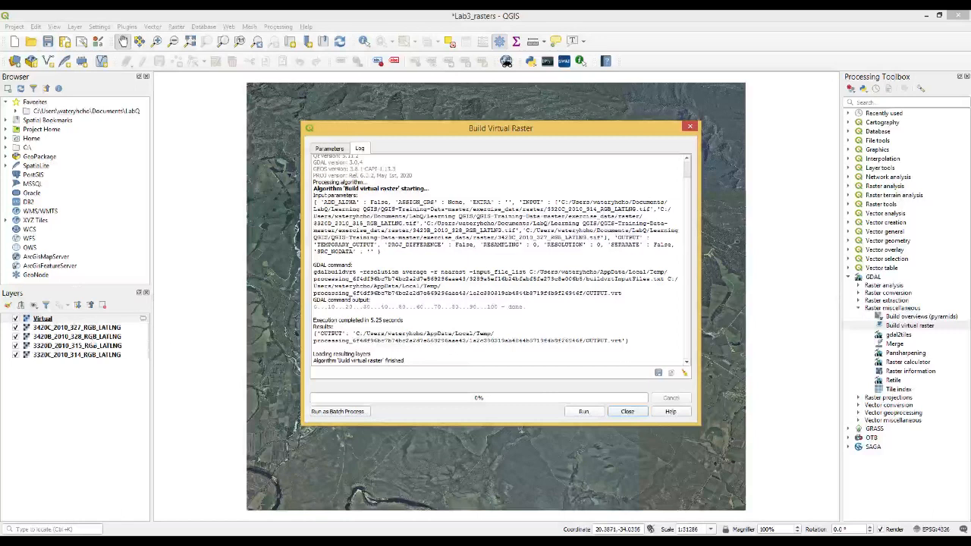
{"action": "left_click", "coordinate": [627, 412]}
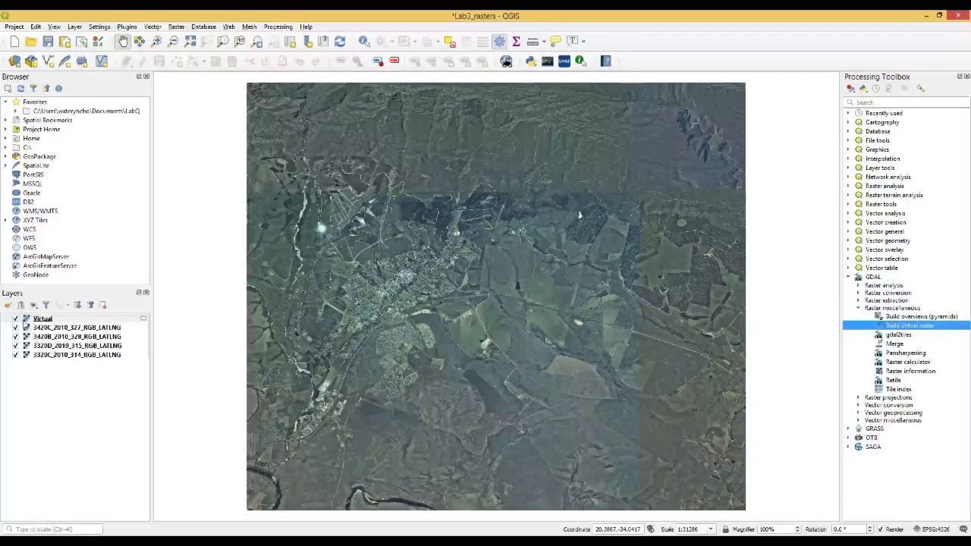
- Hide the four original RGB_LATLNG layers, then switch the Virtual layer off and on to check the mosaic
{"action": "left_click", "coordinate": [16, 328]}
{"action": "left_click", "coordinate": [15, 336]}
{"action": "left_click", "coordinate": [15, 345]}
{"action": "left_click", "coordinate": [15, 355]}
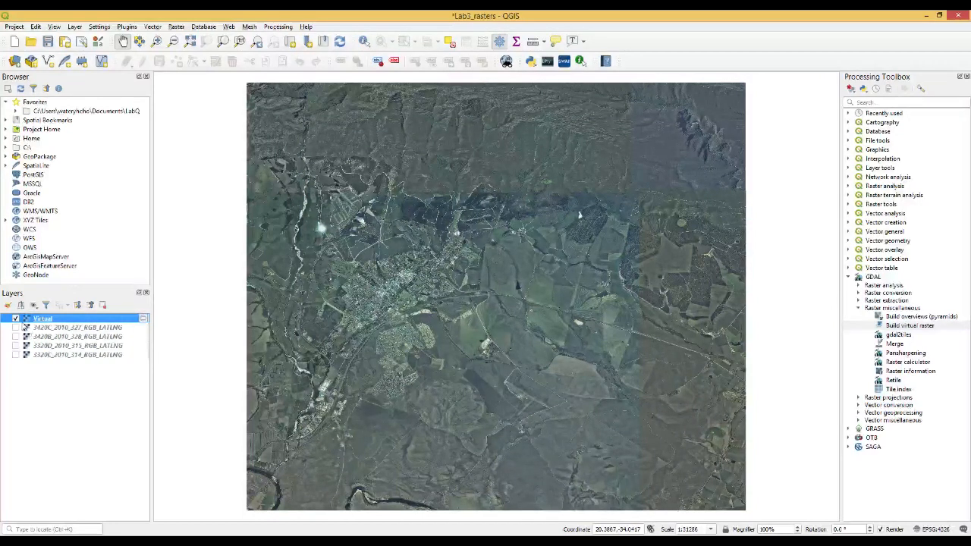
{"action": "left_click", "coordinate": [16, 319]}
{"action": "left_click", "coordinate": [15, 319]}
- Review the Build virtual raster tool's advanced and output file options, closing it without running
{"action": "double_click", "coordinate": [898, 327]}
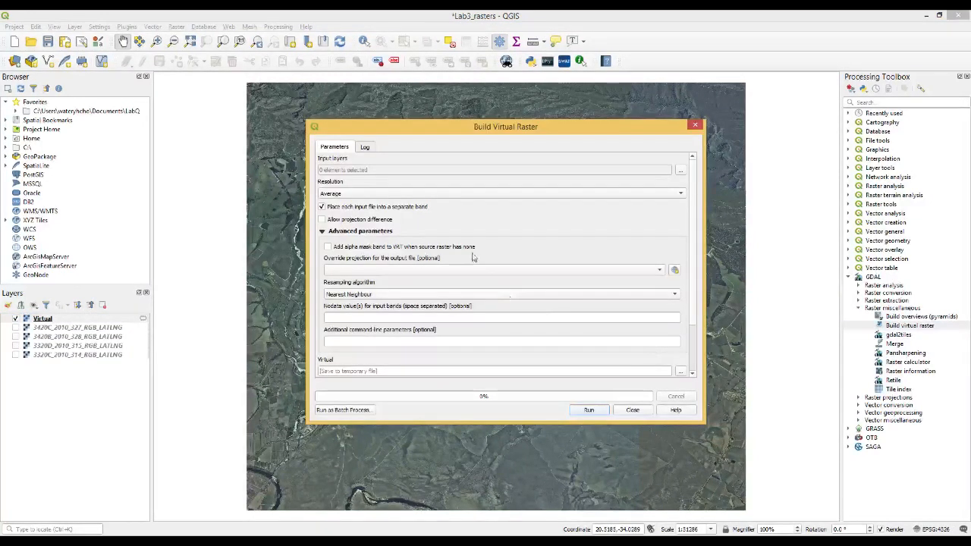
{"action": "scroll", "coordinate": [696, 277], "scroll_direction": "down", "scroll_amount": 1}
{"action": "scroll", "coordinate": [696, 276], "scroll_direction": "down", "scroll_amount": 2}
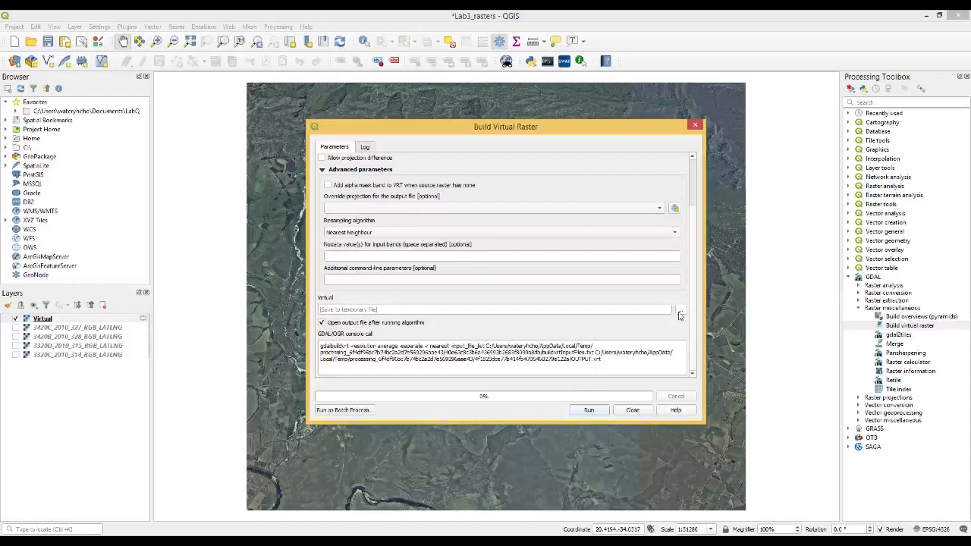
{"action": "left_click", "coordinate": [644, 410]}
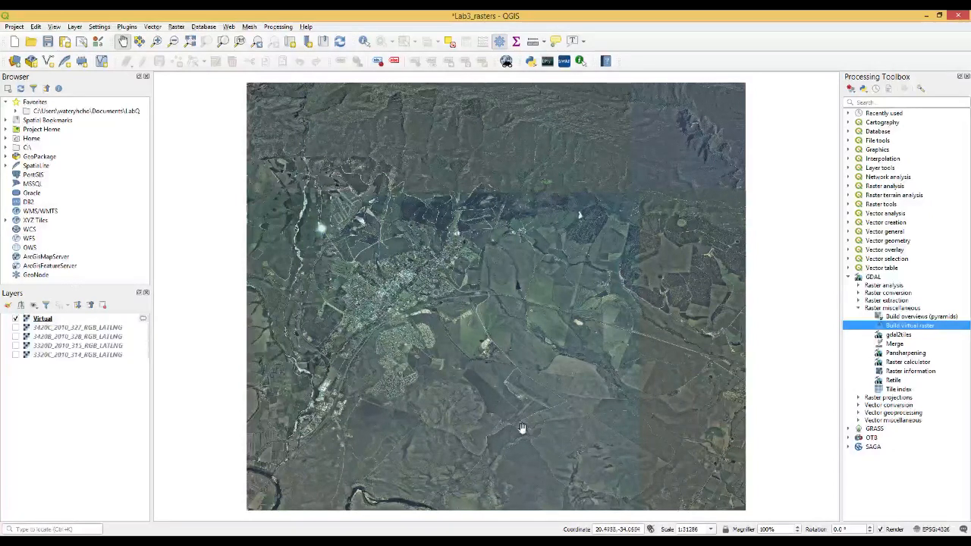
- Check the source coordinate reference system in the Virtual layer's properties, leaving the settings as they are
{"action": "right_click", "coordinate": [41, 320]}
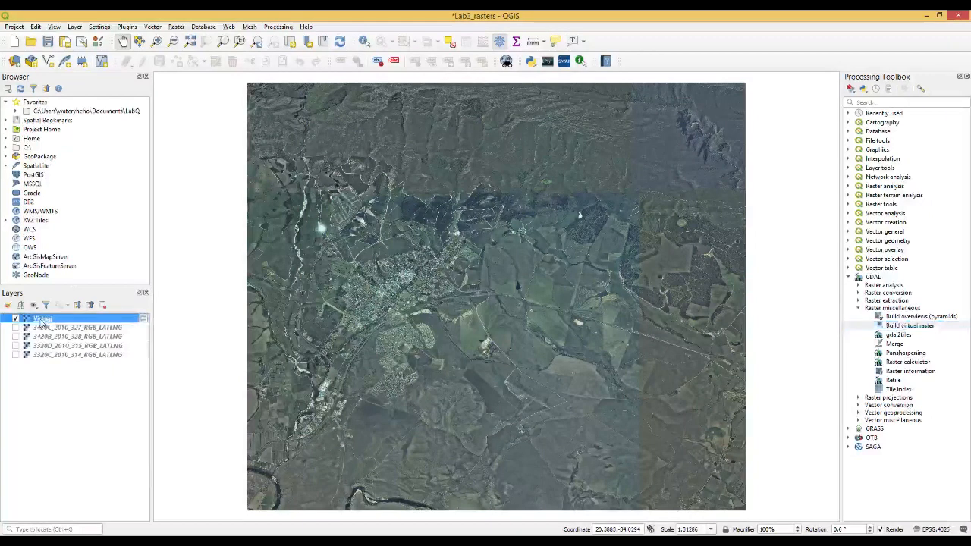
{"action": "left_click", "coordinate": [106, 483]}
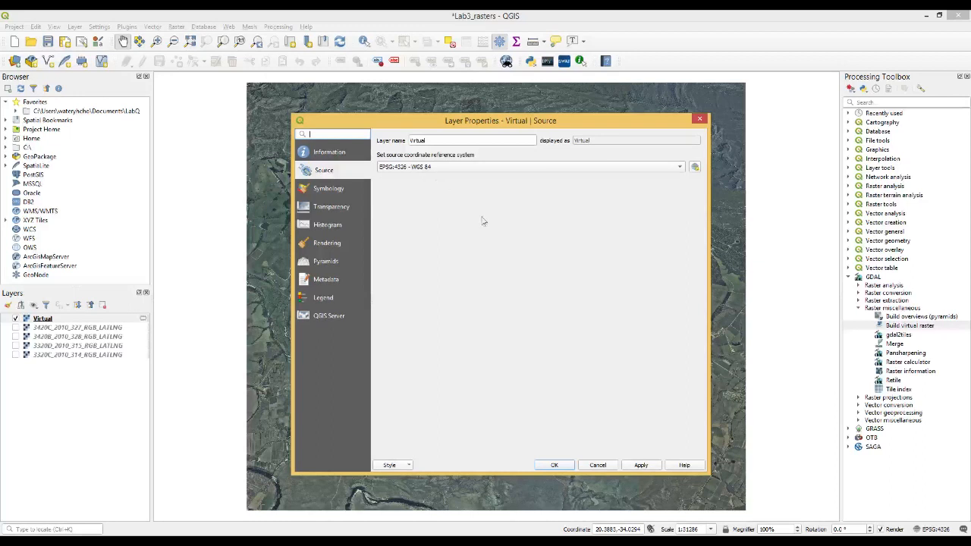
{"action": "left_click", "coordinate": [598, 466]}
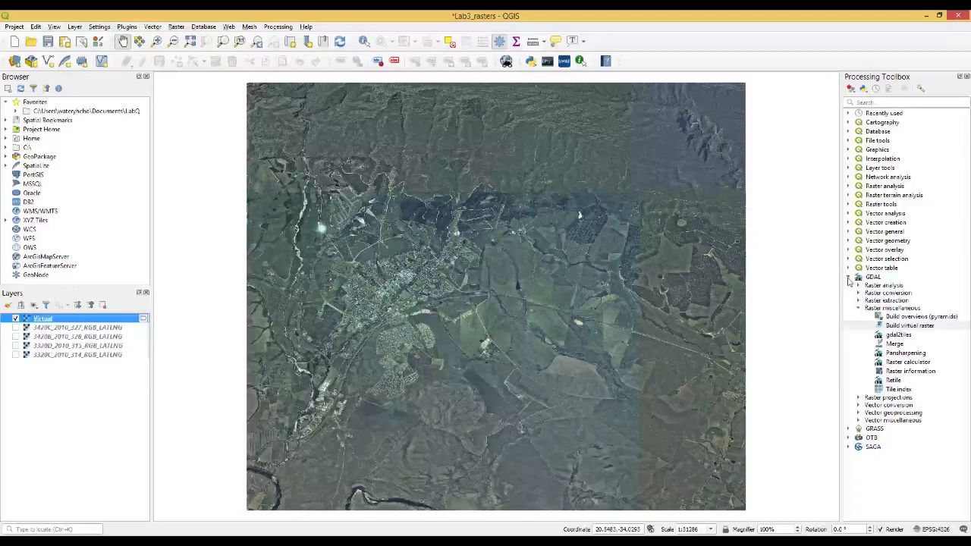
- Reproject the Virtual layer with GDAL's Warp (reproject), using target CRS EPSG:4326 - WGS 84 and a temporary output file
{"action": "left_click", "coordinate": [859, 309]}
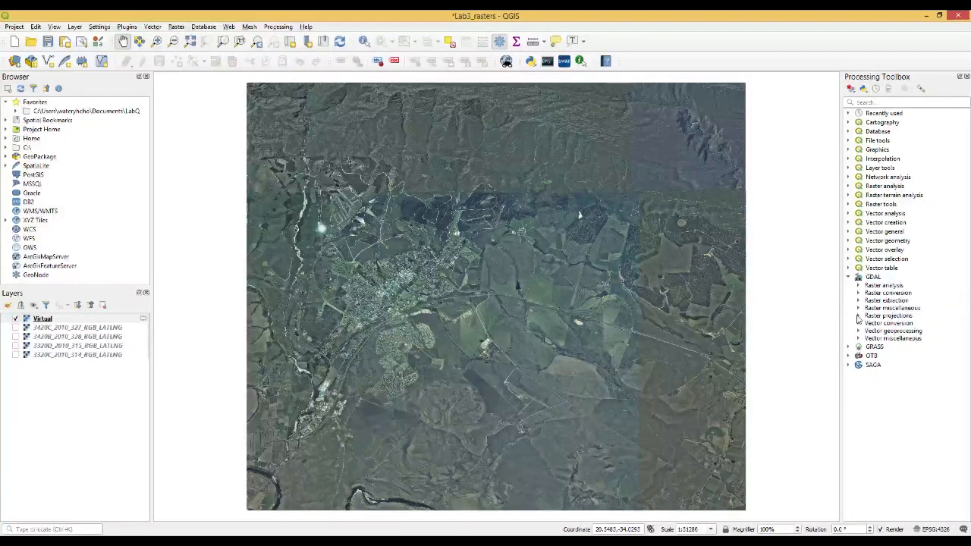
{"action": "left_click", "coordinate": [858, 317]}
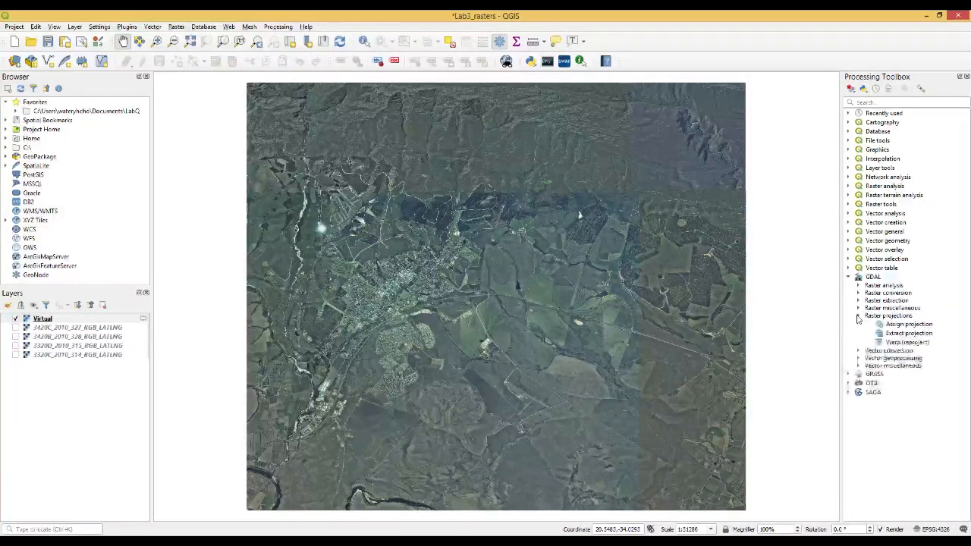
{"action": "double_click", "coordinate": [900, 343]}
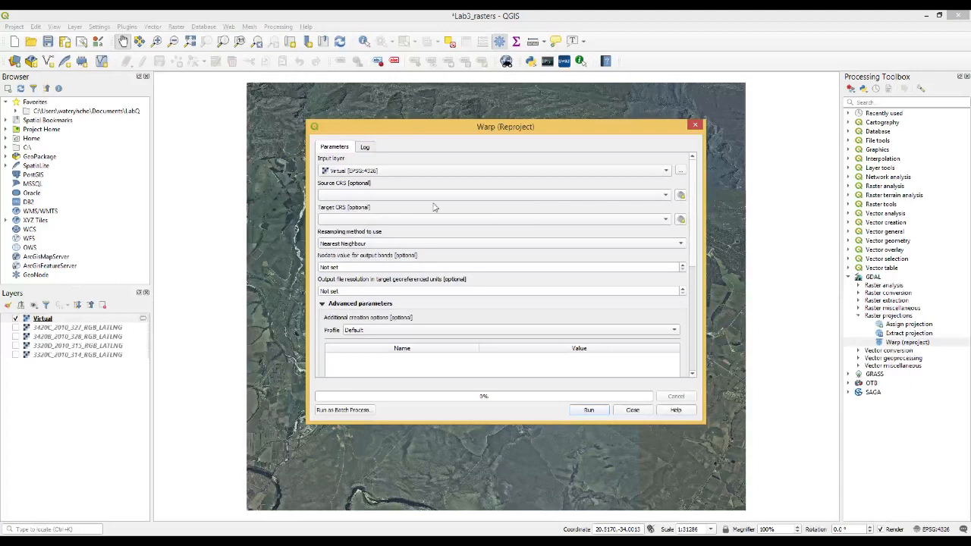
{"action": "left_click", "coordinate": [666, 221]}
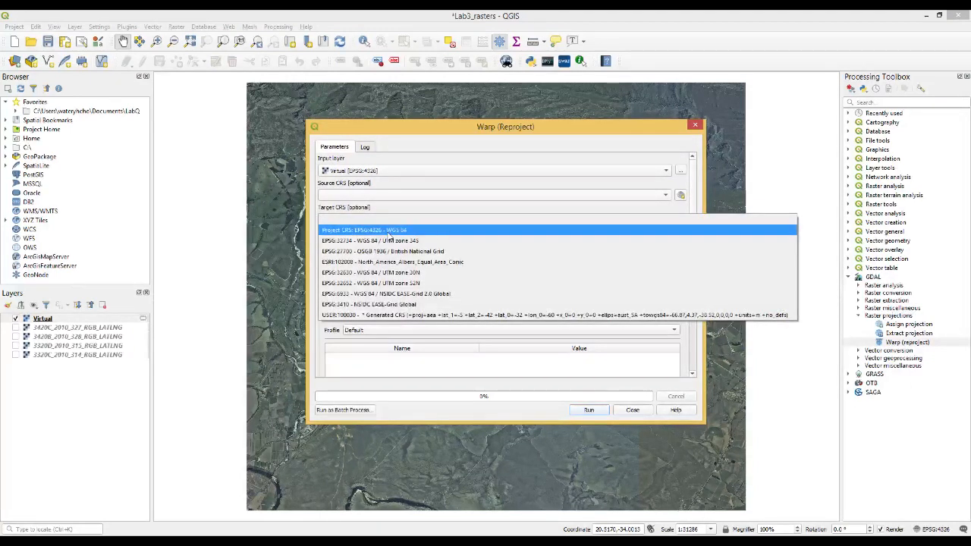
{"action": "left_click", "coordinate": [388, 234]}
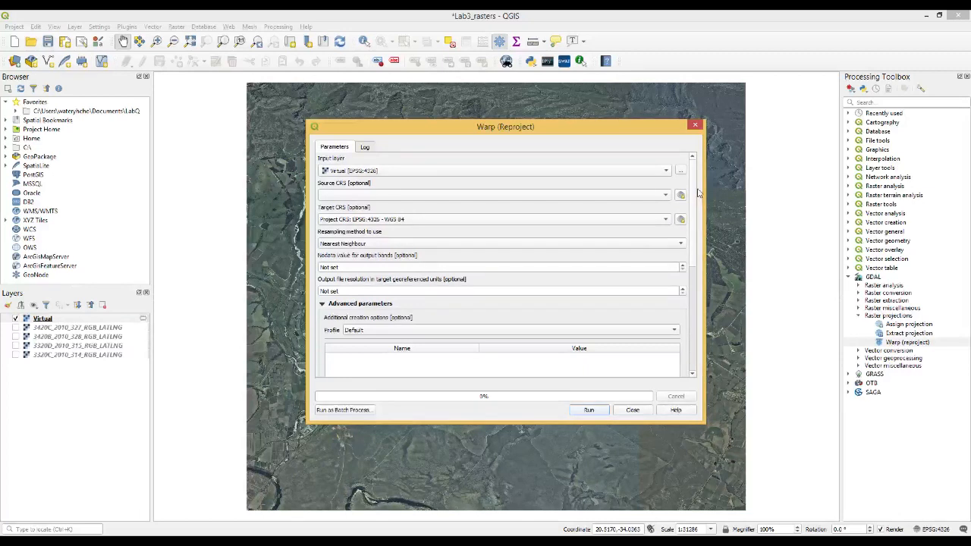
{"action": "left_click_drag", "start_coordinate": [695, 197], "coordinate": [688, 302]}
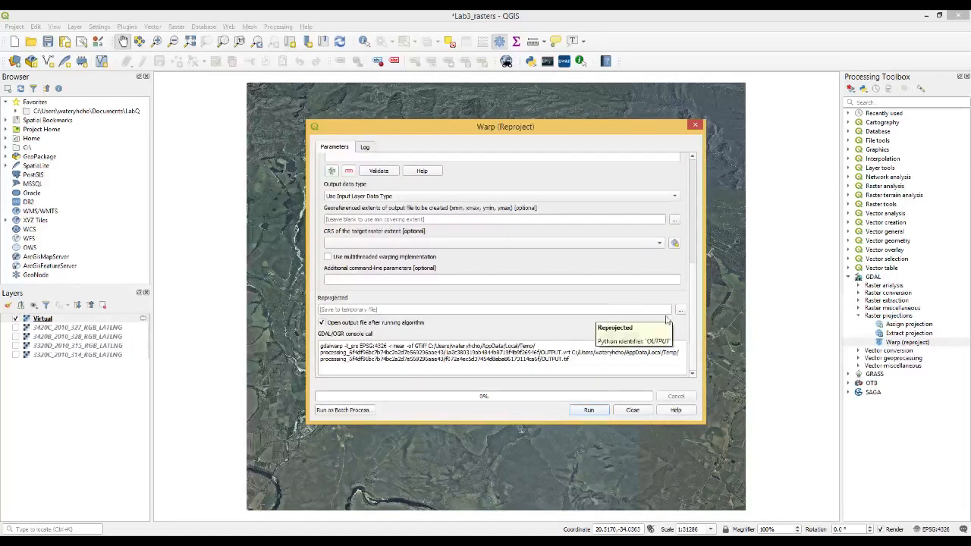
{"action": "left_click_drag", "start_coordinate": [693, 329], "coordinate": [693, 220]}
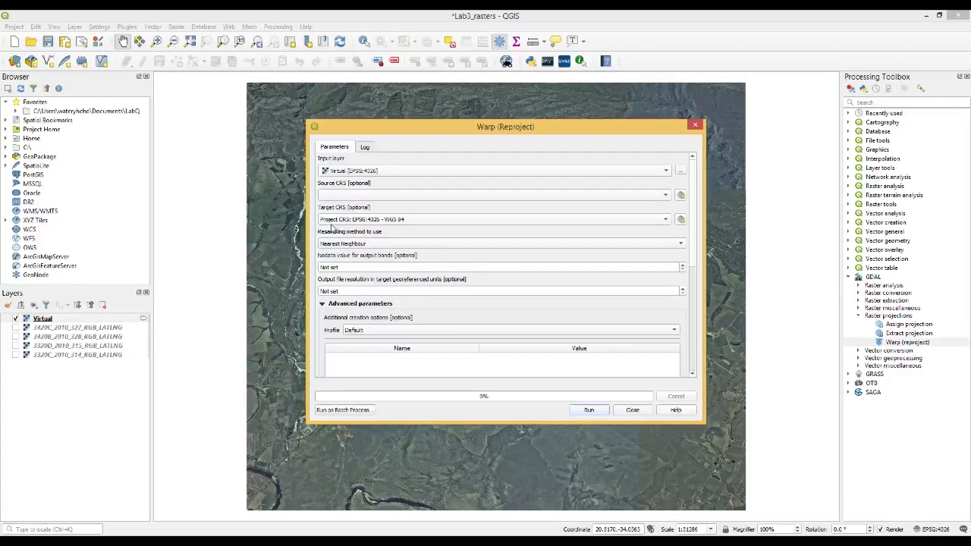
{"action": "left_click", "coordinate": [590, 410]}
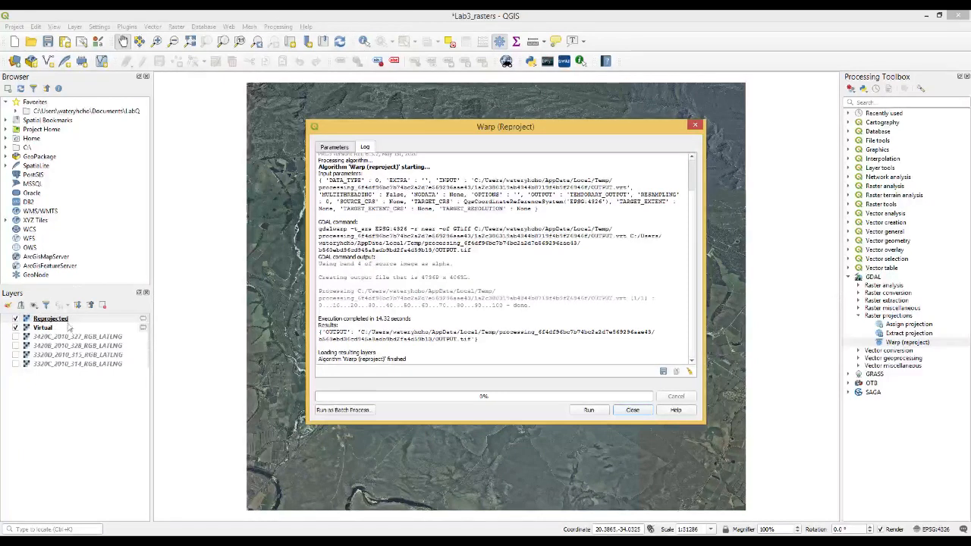
{"action": "left_click", "coordinate": [632, 411]}
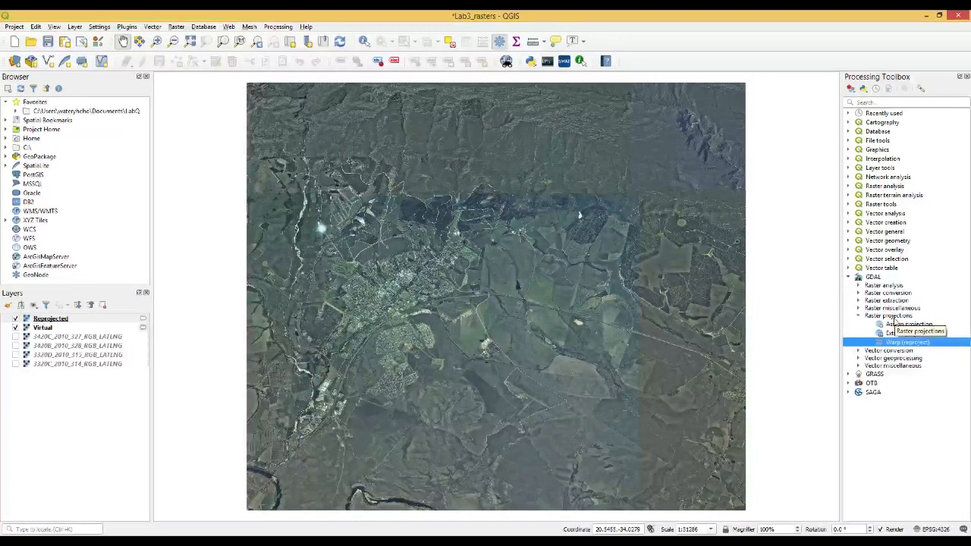
- Open the Merge tool from GDAL's raster miscellaneous group and bring up its input layer selection
{"action": "left_click", "coordinate": [859, 317]}
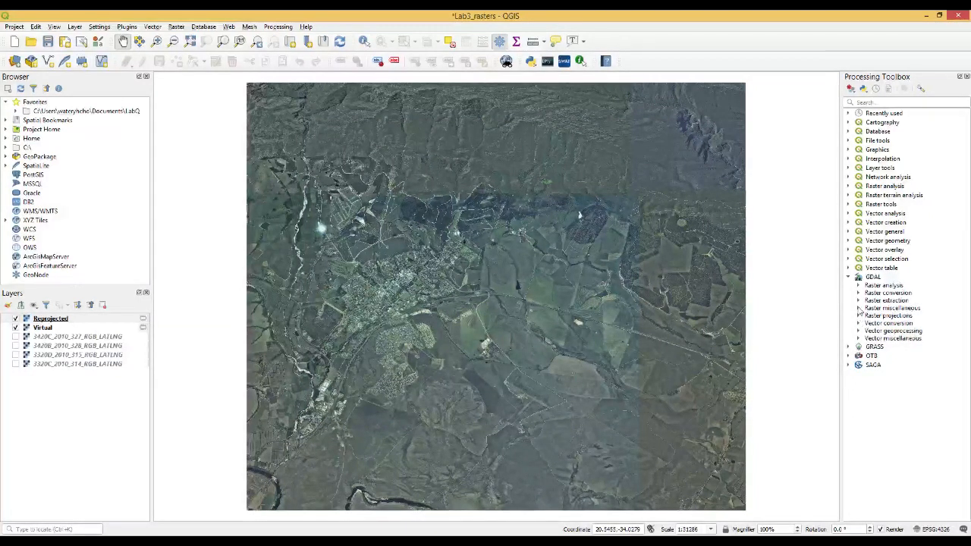
{"action": "left_click", "coordinate": [859, 309]}
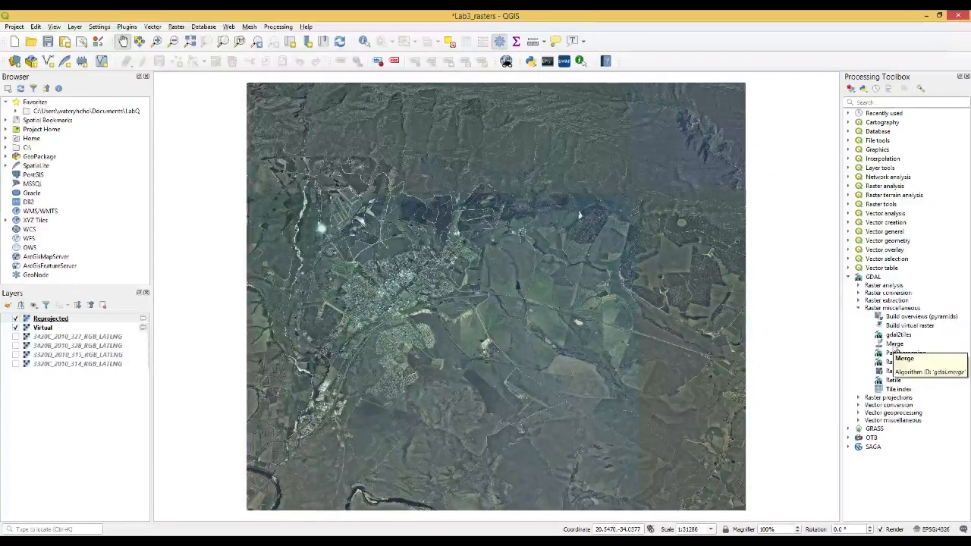
{"action": "double_click", "coordinate": [895, 346]}
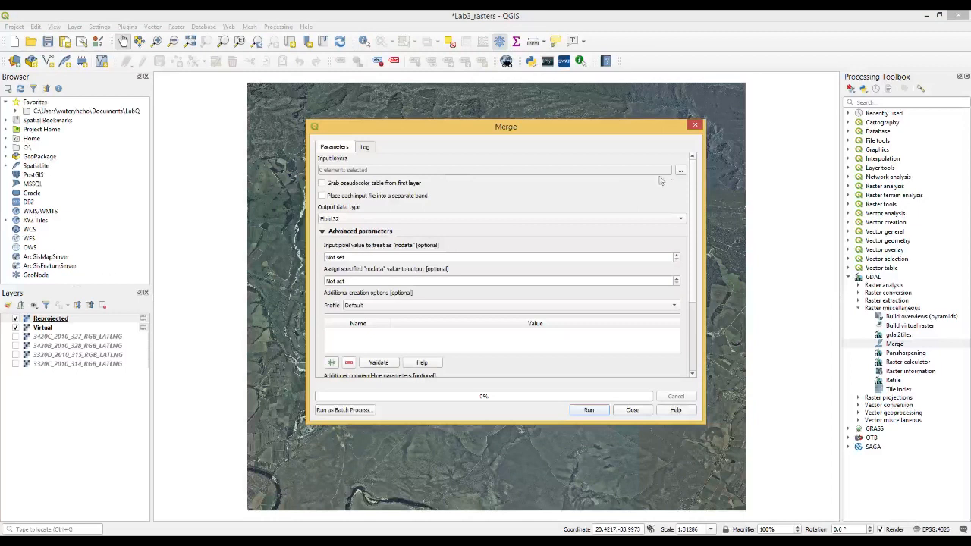
{"action": "left_click", "coordinate": [681, 172]}
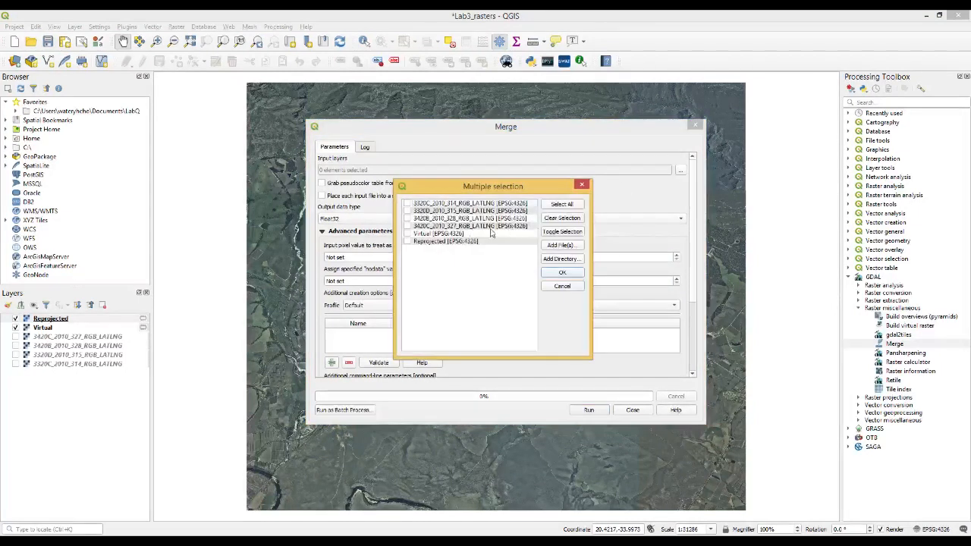
{"action": "left_click", "coordinate": [408, 233]}
{"action": "left_click", "coordinate": [408, 204]}
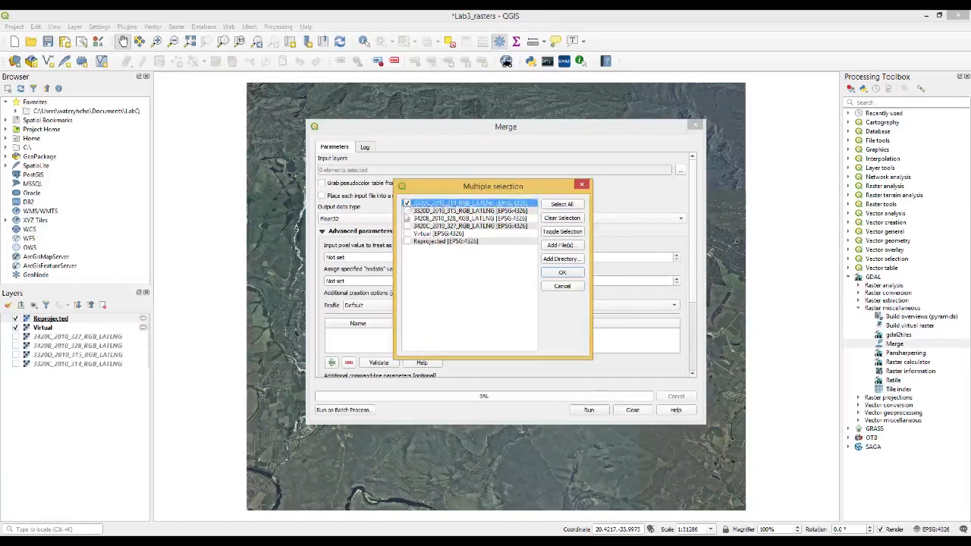
{"action": "left_click", "coordinate": [408, 211]}
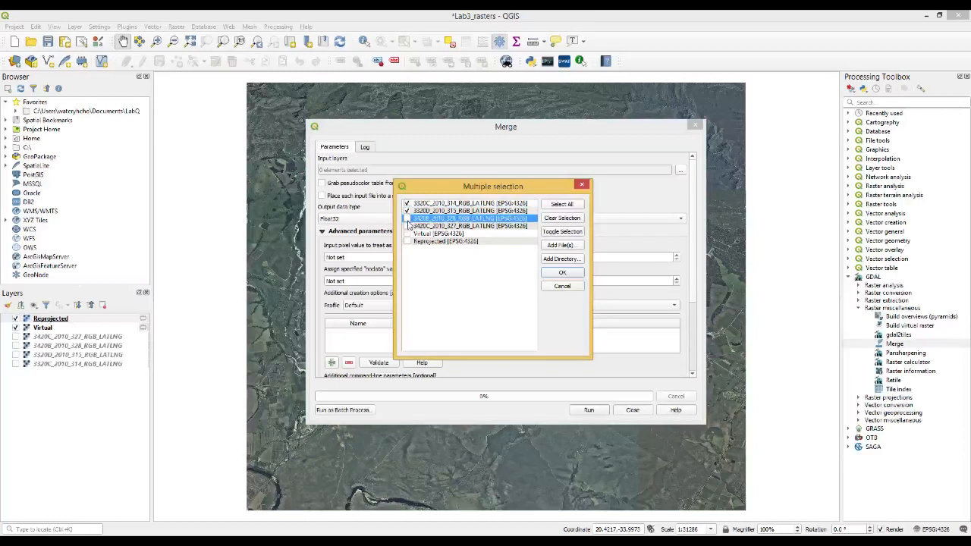
{"action": "left_click", "coordinate": [408, 226]}
{"action": "left_click", "coordinate": [407, 227]}
- Merge with only the Virtual layer as input, keeping the Float32 data type and a temporary output file
{"action": "left_click", "coordinate": [416, 233]}
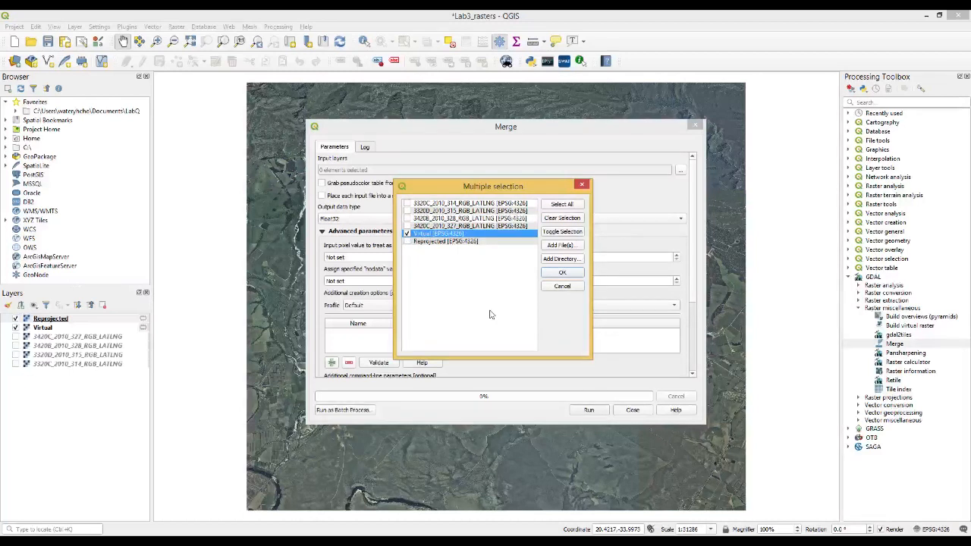
{"action": "left_click", "coordinate": [563, 272]}
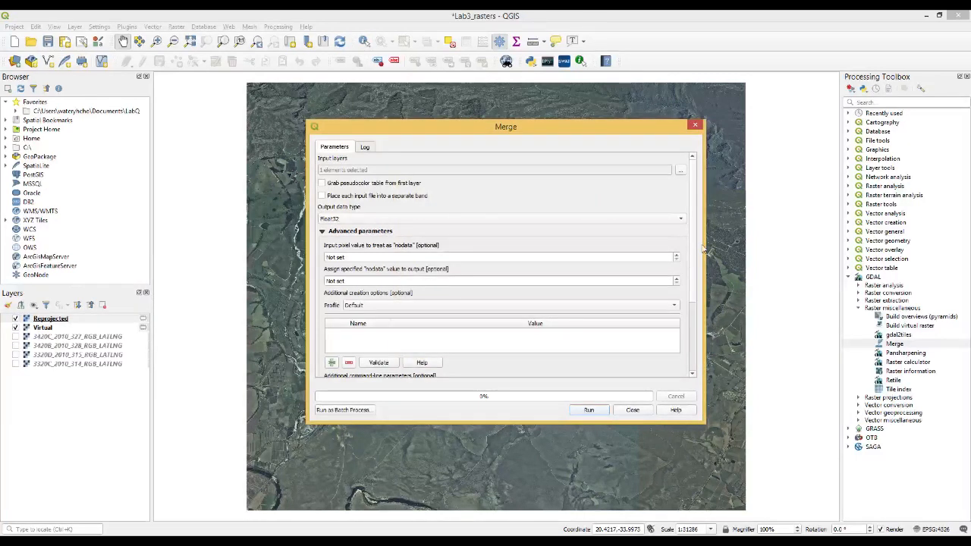
{"action": "left_click_drag", "start_coordinate": [693, 247], "coordinate": [688, 321]}
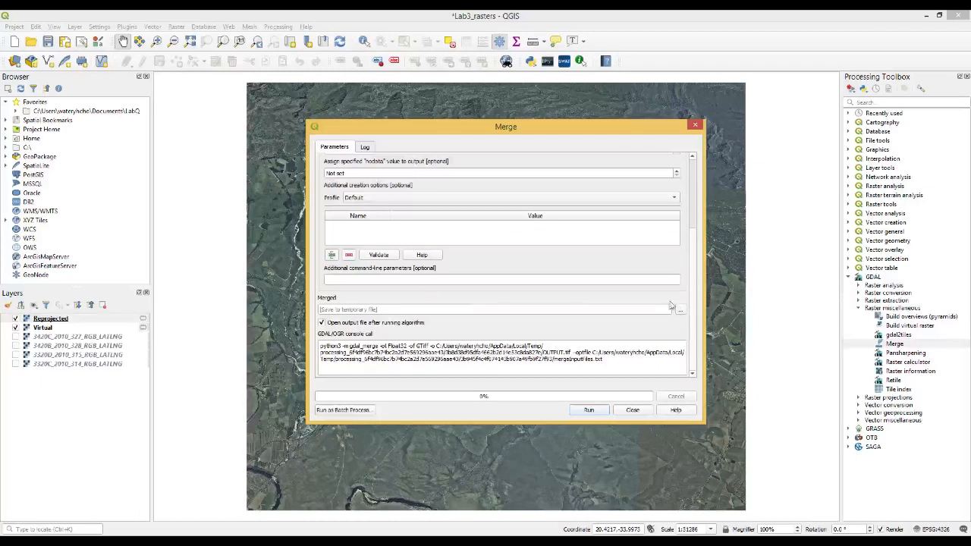
{"action": "left_click_drag", "start_coordinate": [697, 328], "coordinate": [701, 258]}
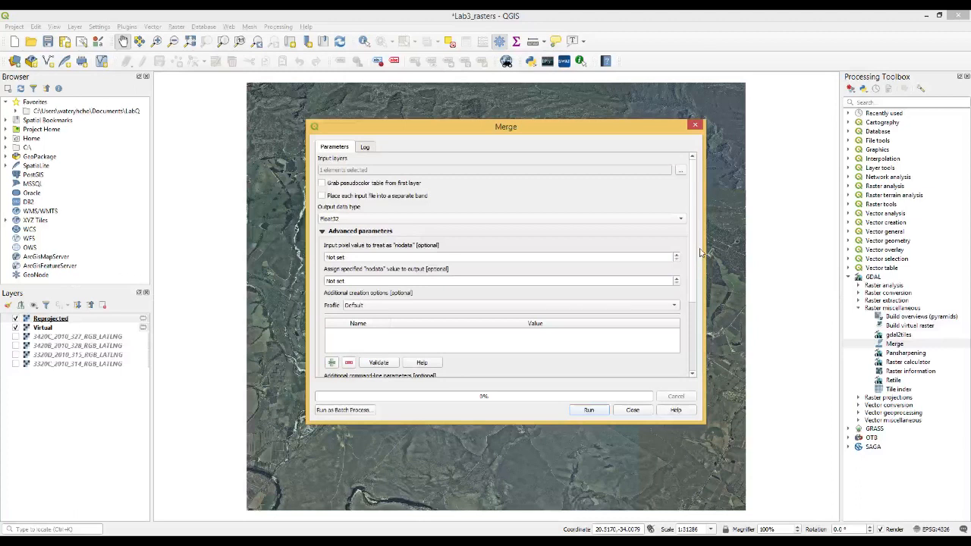
{"action": "scroll", "coordinate": [694, 271], "scroll_direction": "down", "scroll_amount": 5}
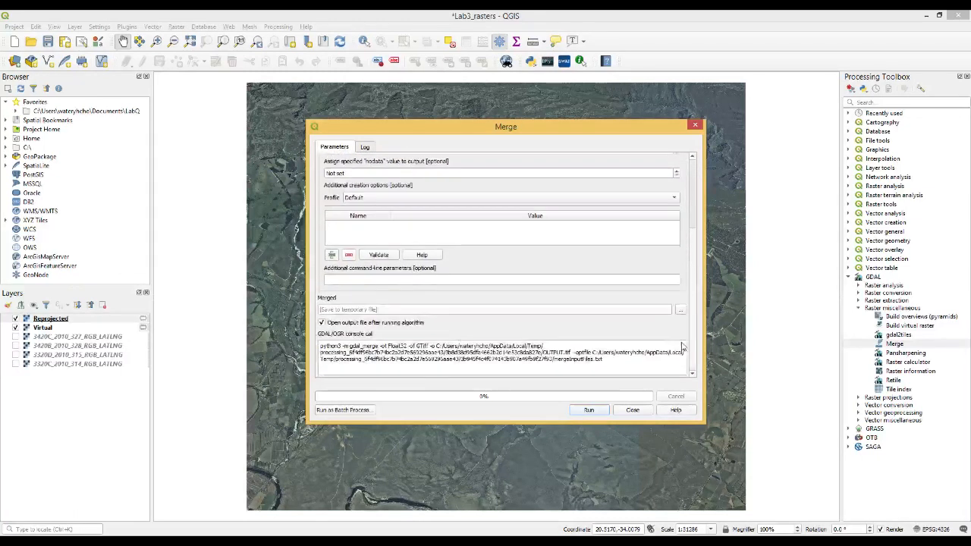
{"action": "scroll", "coordinate": [690, 258], "scroll_direction": "up", "scroll_amount": 5}
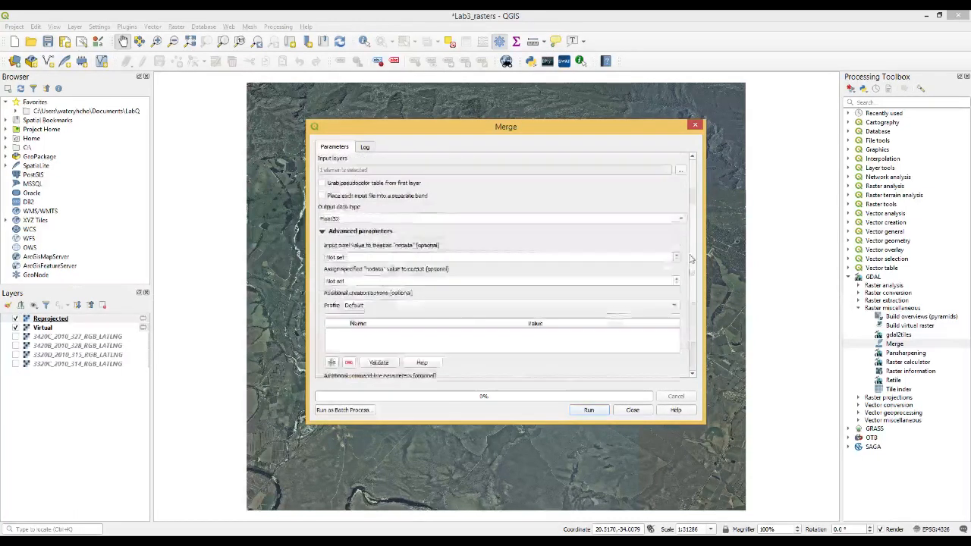
{"action": "left_click", "coordinate": [577, 412]}
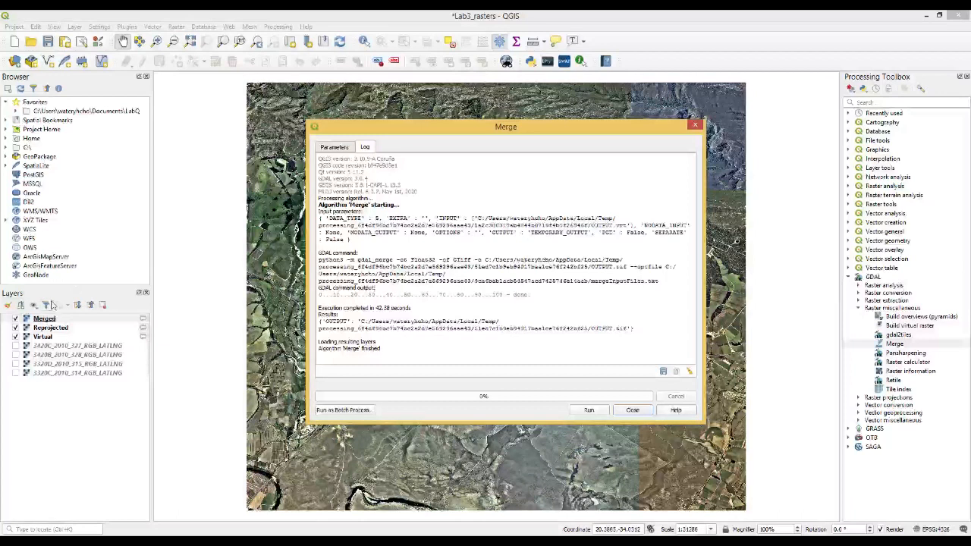
{"action": "left_click", "coordinate": [648, 411]}
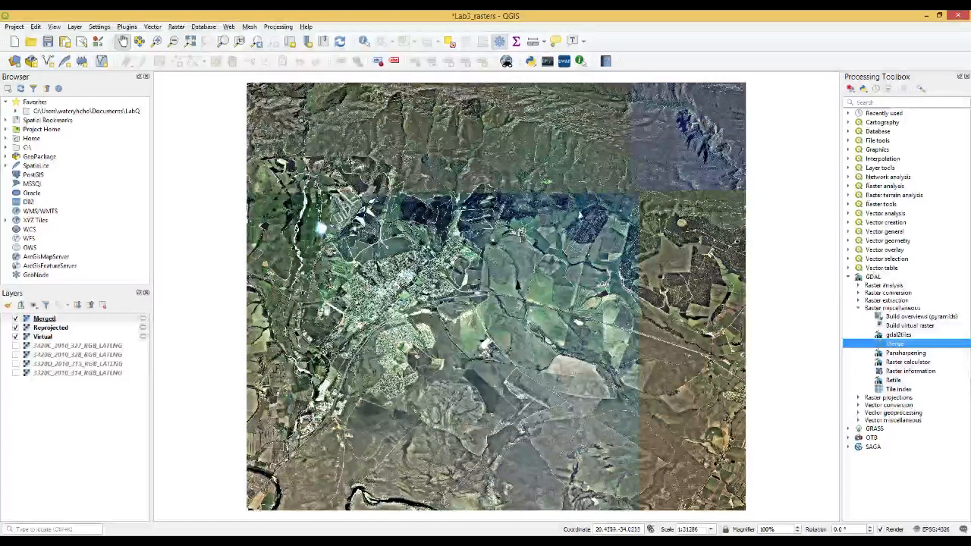
- Compare the Merged, Reprojected and Virtual rasters by hiding the upper two layers and showing them again
{"action": "left_click", "coordinate": [15, 320]}
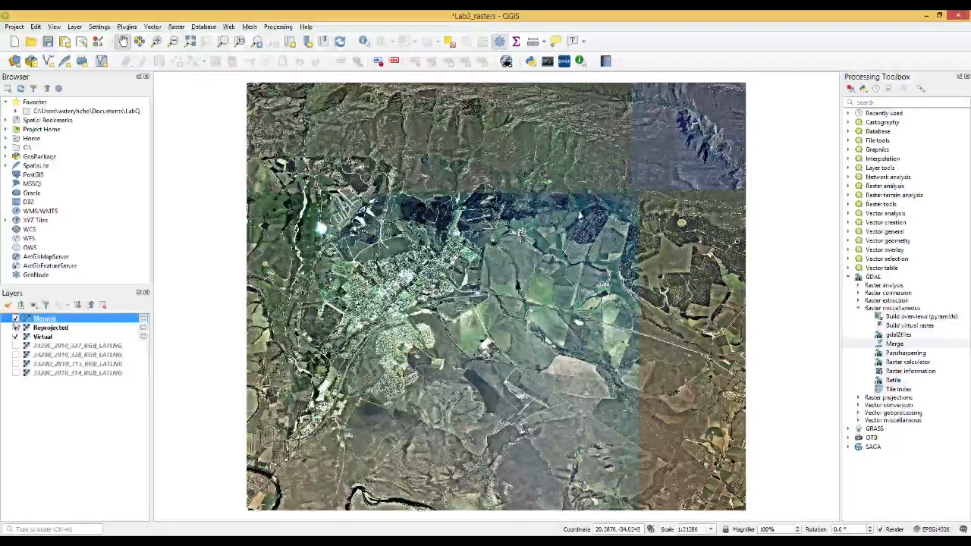
{"action": "left_click", "coordinate": [15, 319]}
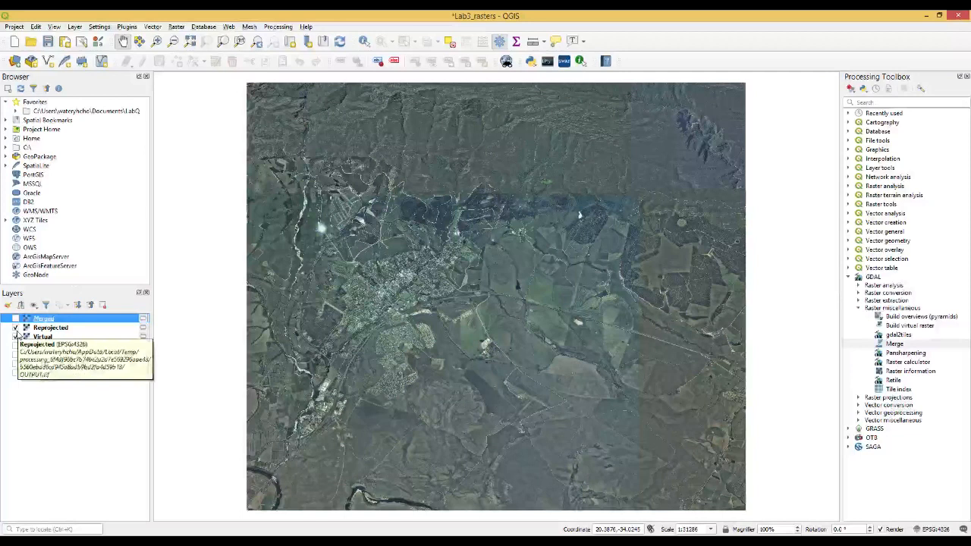
{"action": "left_click", "coordinate": [16, 328]}
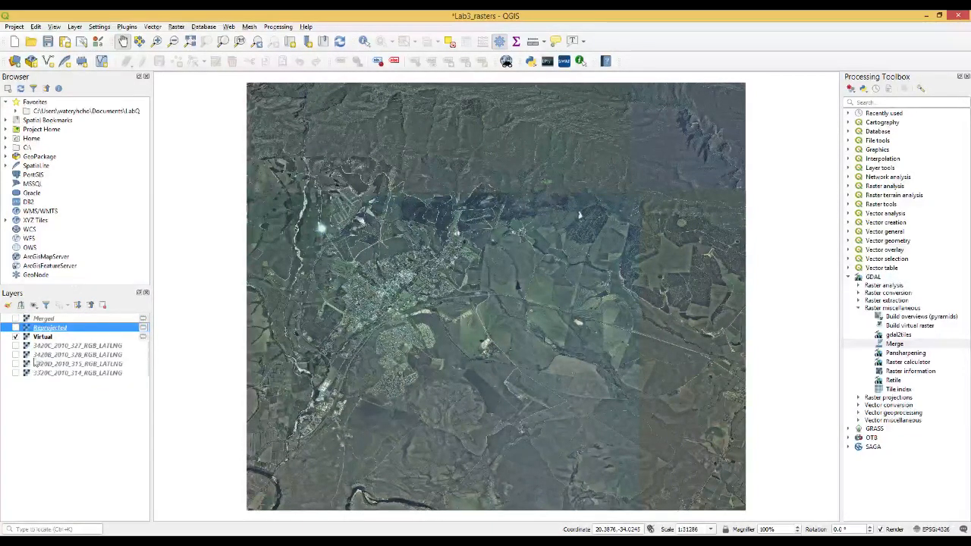
{"action": "left_click", "coordinate": [20, 338]}
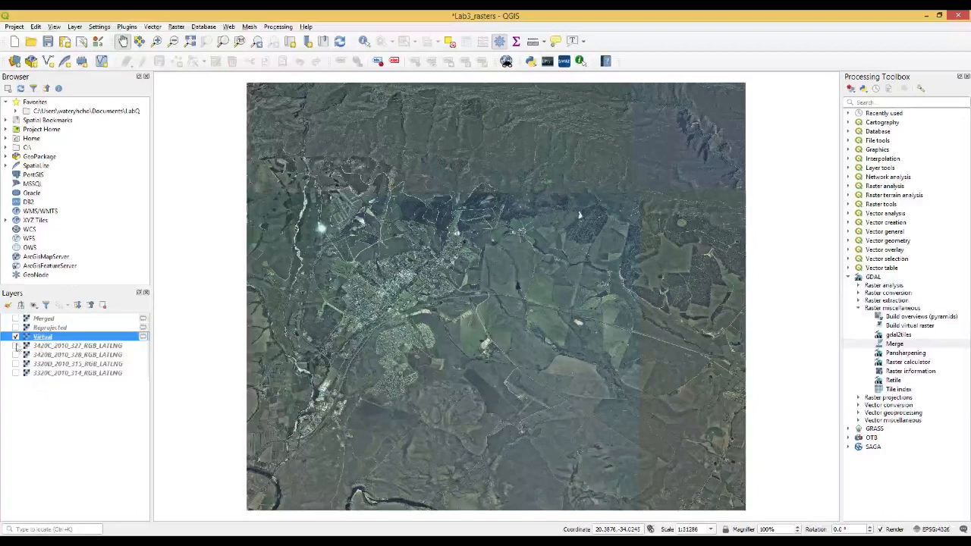
{"action": "left_click", "coordinate": [16, 328]}
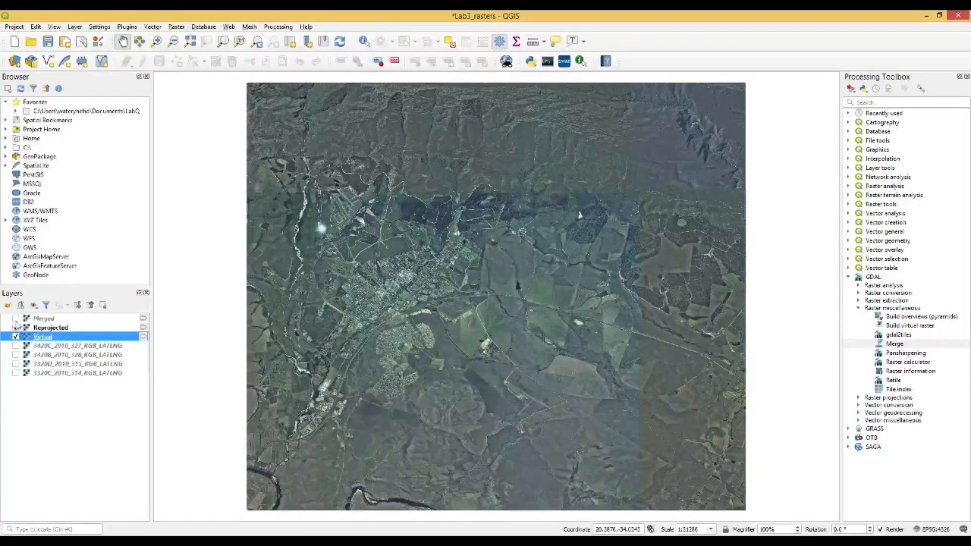
{"action": "left_click", "coordinate": [16, 318]}
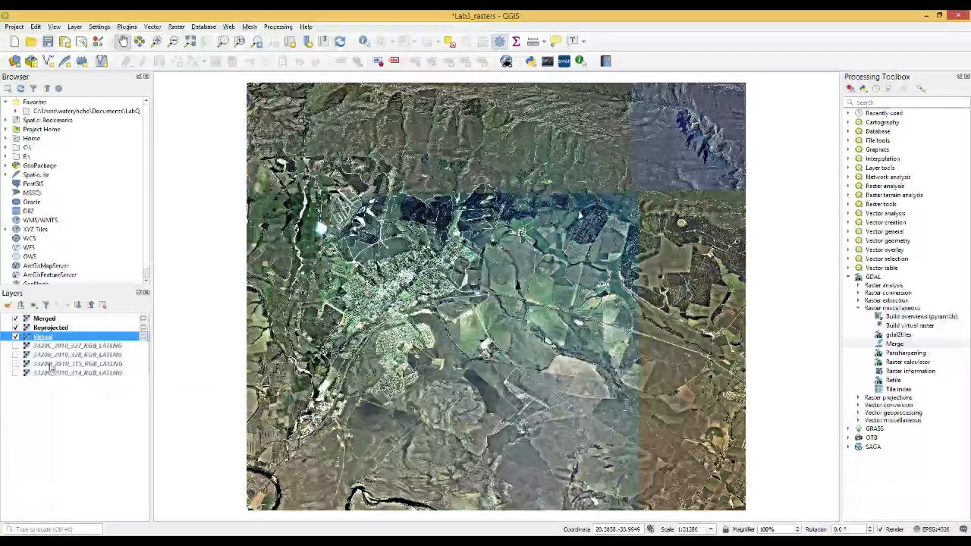
- Remove the Merged, Reprojected and Virtual layers from the project, confirming each removal
{"action": "right_click", "coordinate": [43, 320]}
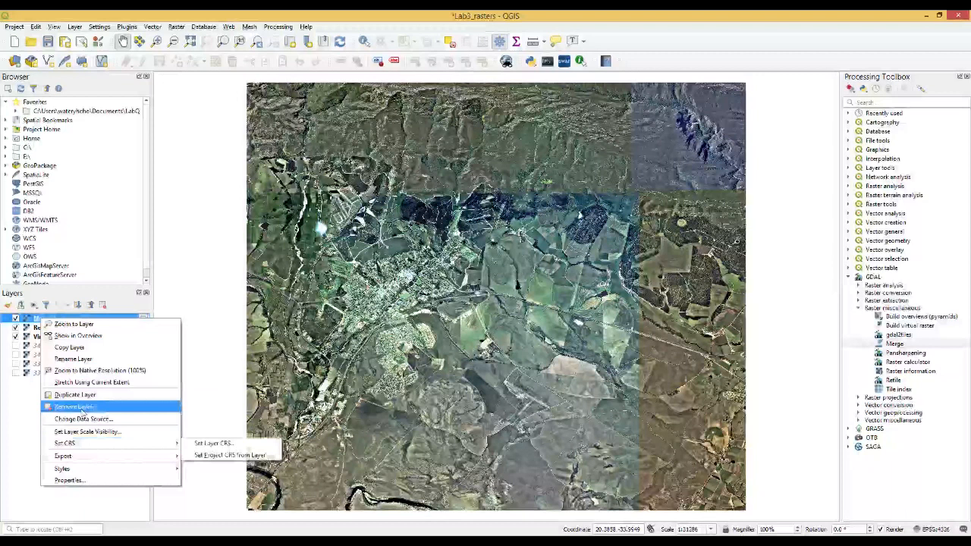
{"action": "left_click", "coordinate": [88, 408]}
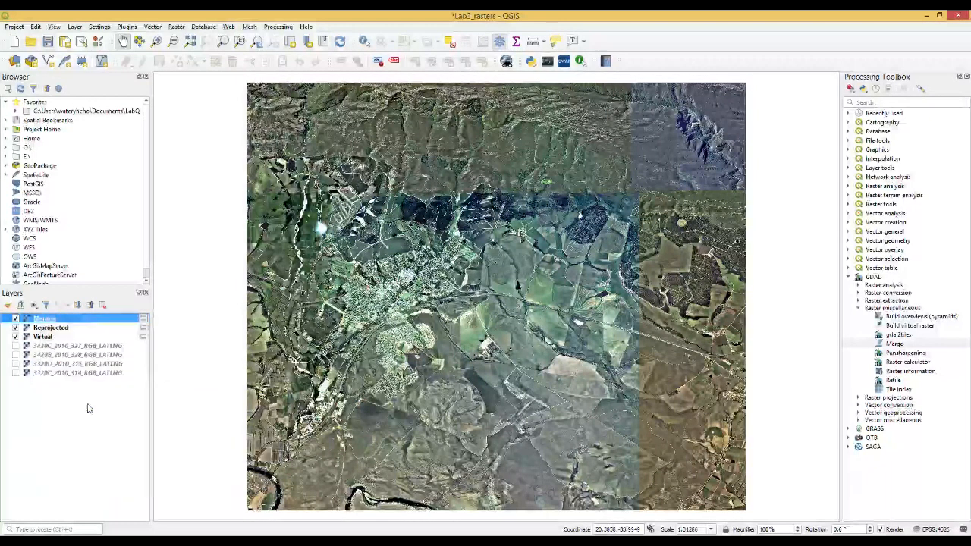
{"action": "left_click", "coordinate": [455, 290]}
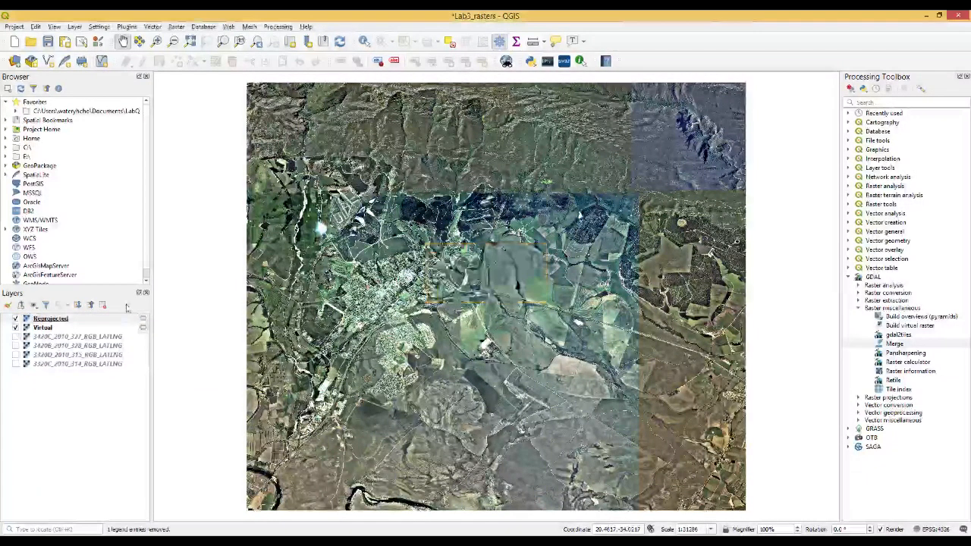
{"action": "right_click", "coordinate": [45, 320]}
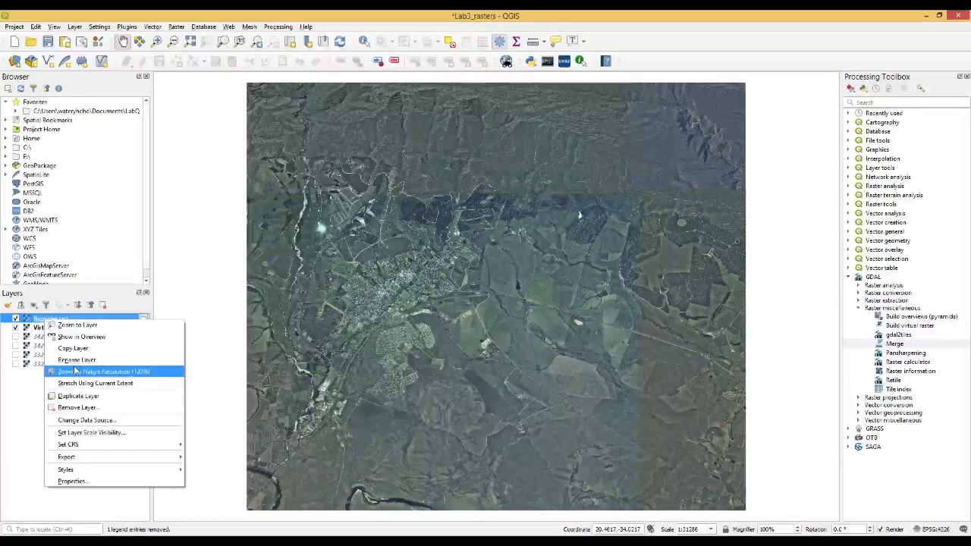
{"action": "left_click", "coordinate": [84, 412]}
{"action": "left_click", "coordinate": [460, 290]}
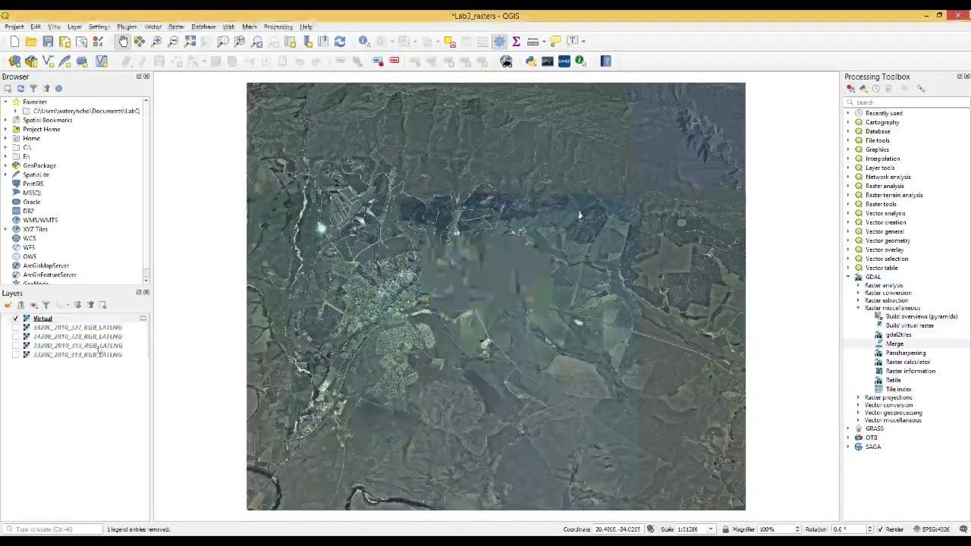
{"action": "right_click", "coordinate": [47, 319]}
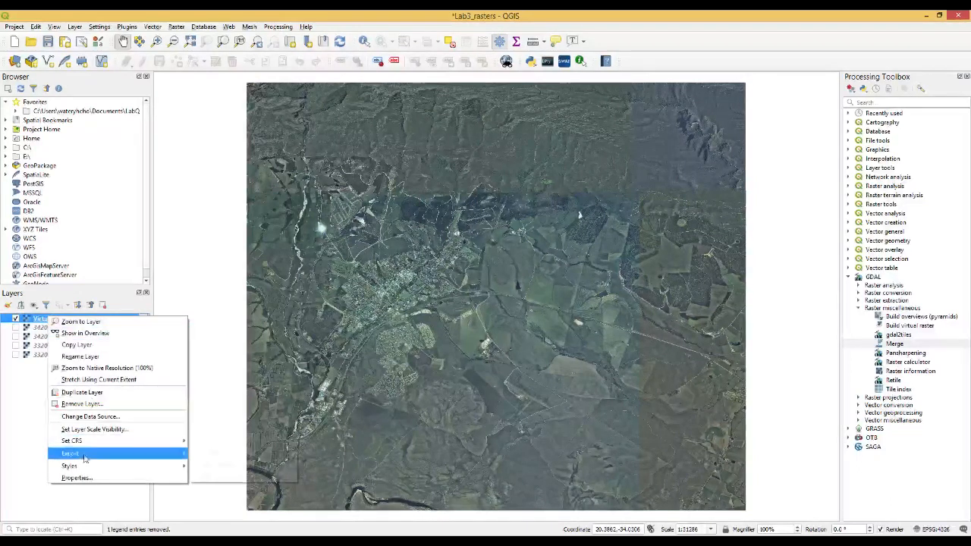
{"action": "left_click", "coordinate": [87, 405]}
{"action": "left_click", "coordinate": [465, 291]}
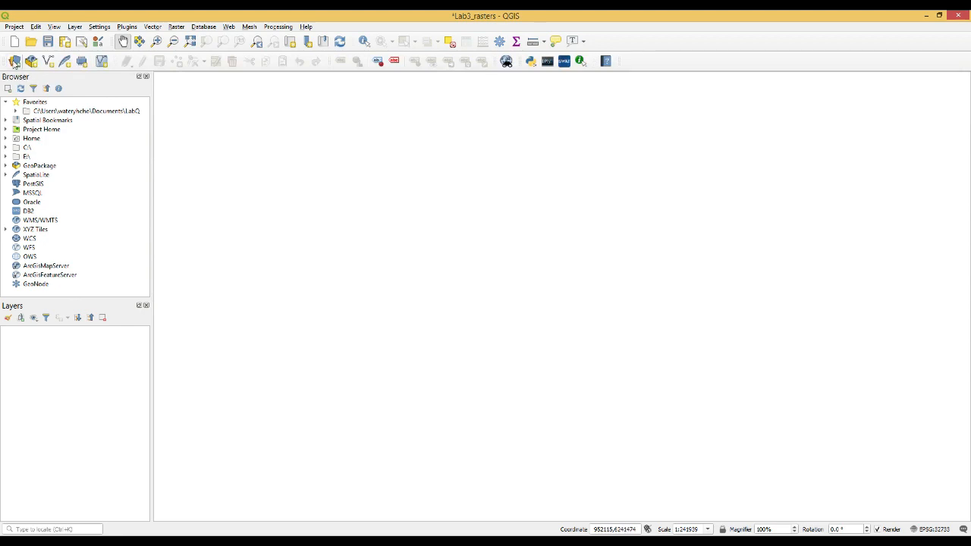
- Add the raster srtm_41_19.tif from the exercise data's raster/SRTM folder to the empty project and close the data source dialog
{"action": "left_click", "coordinate": [14, 62]}
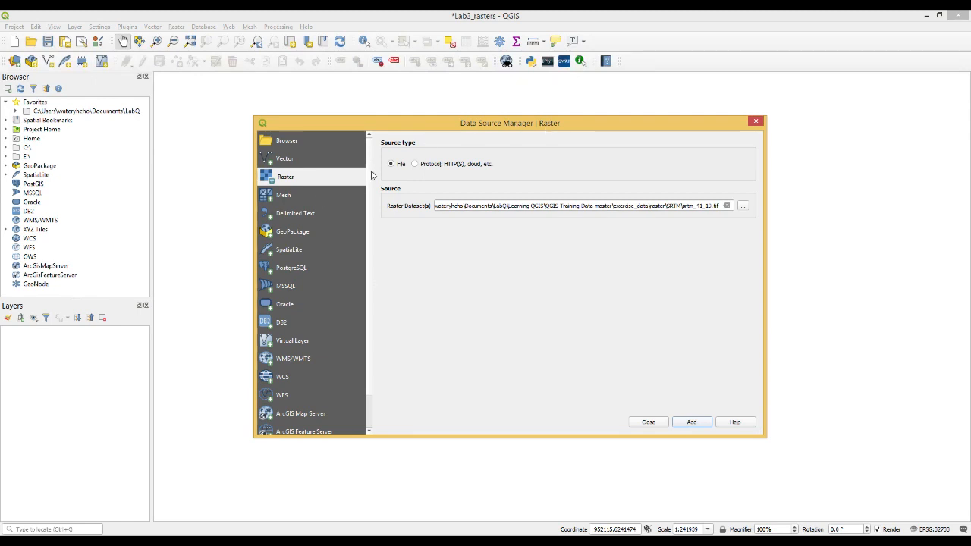
{"action": "left_click", "coordinate": [744, 207]}
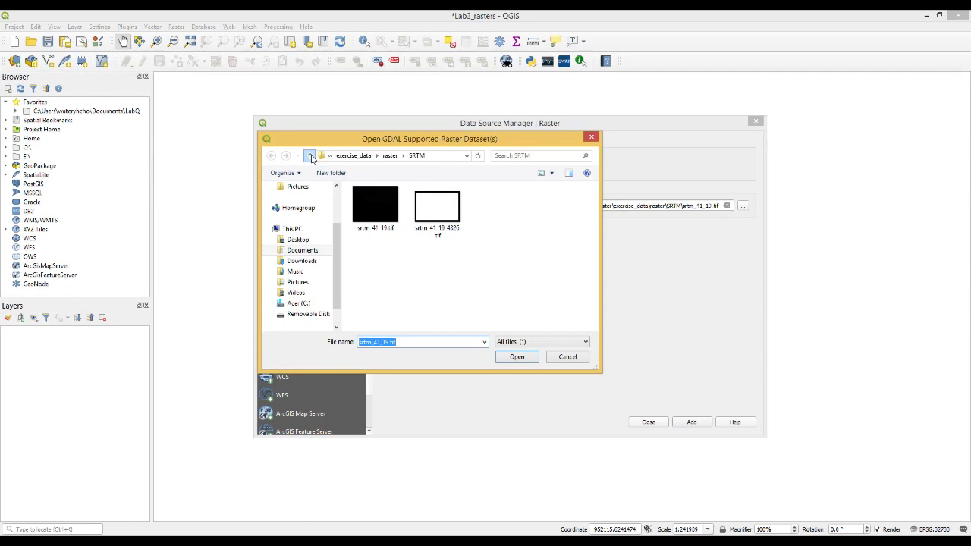
{"action": "left_click", "coordinate": [310, 156]}
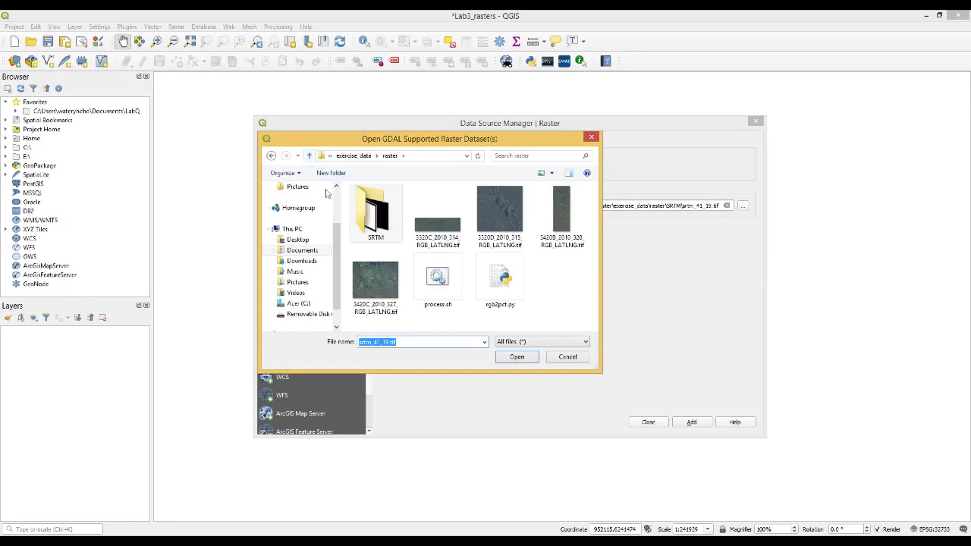
{"action": "double_click", "coordinate": [377, 216]}
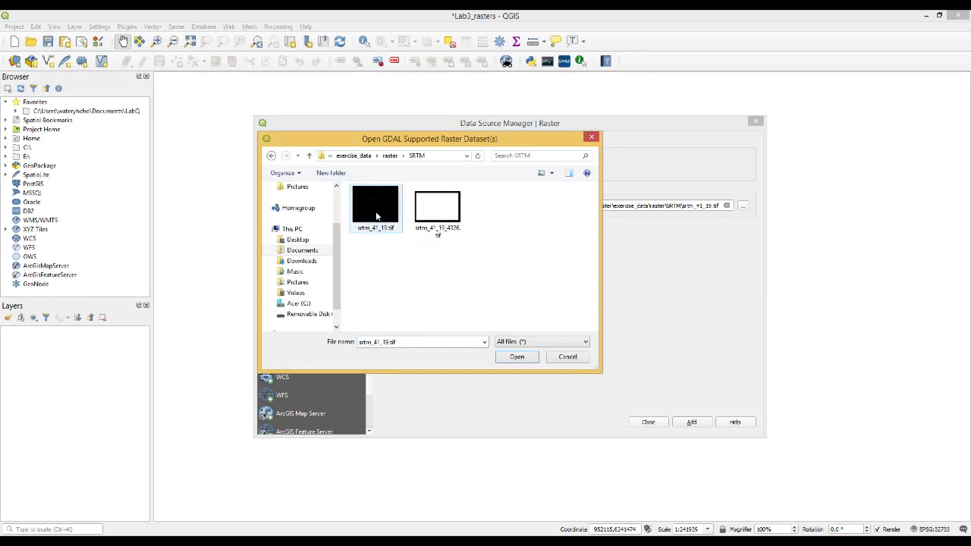
{"action": "double_click", "coordinate": [376, 216]}
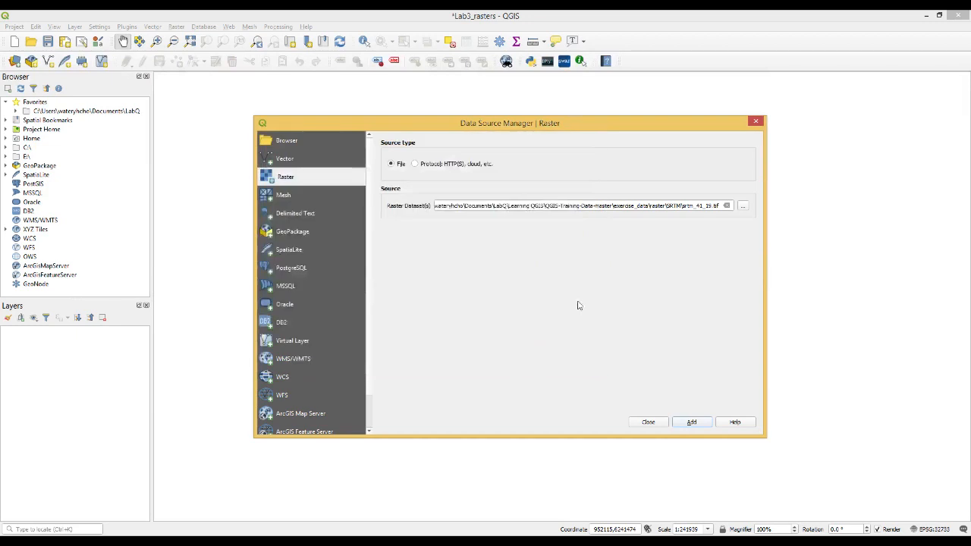
{"action": "left_click", "coordinate": [693, 425]}
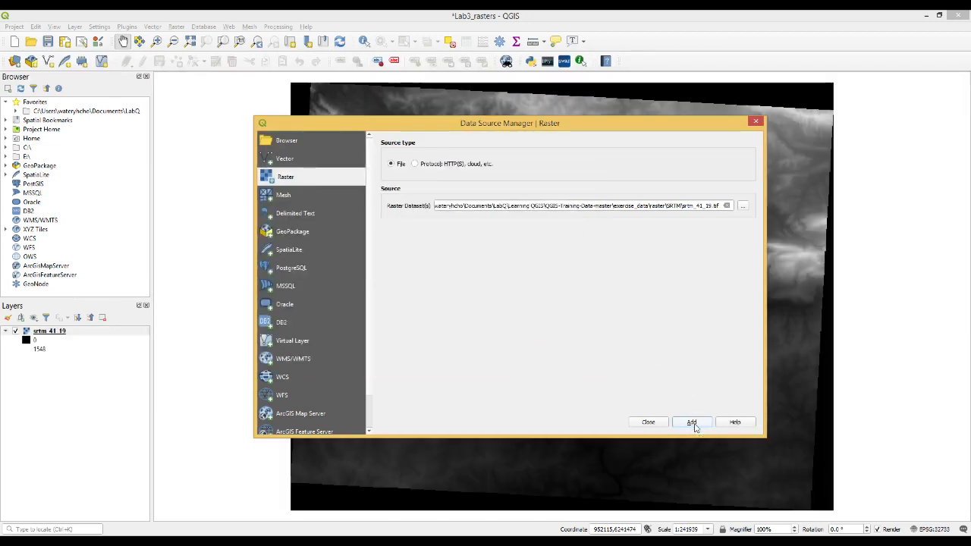
{"action": "left_click", "coordinate": [756, 121]}
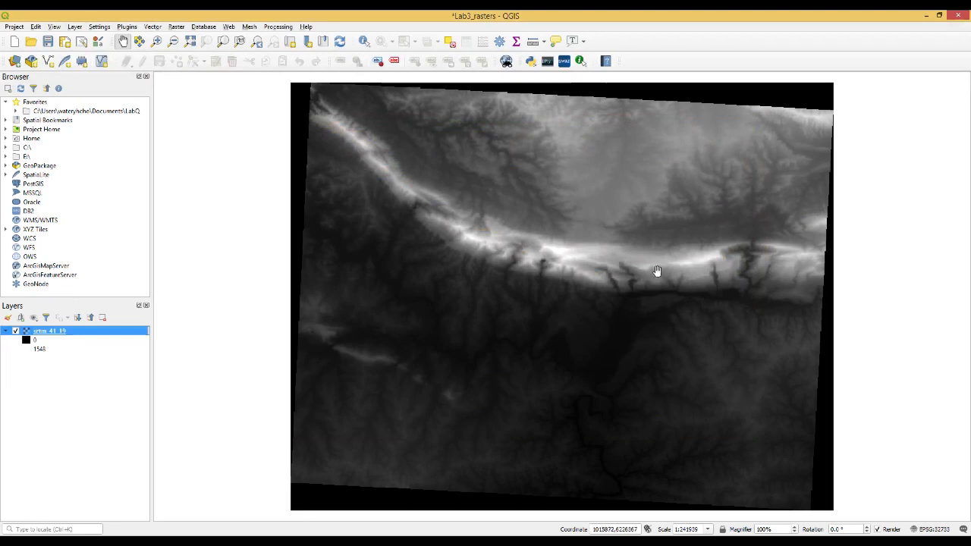
- Zoom to the srtm_41_19 layer and open its Symbology properties, keeping the Singleband gray render type
{"action": "right_click", "coordinate": [62, 334]}
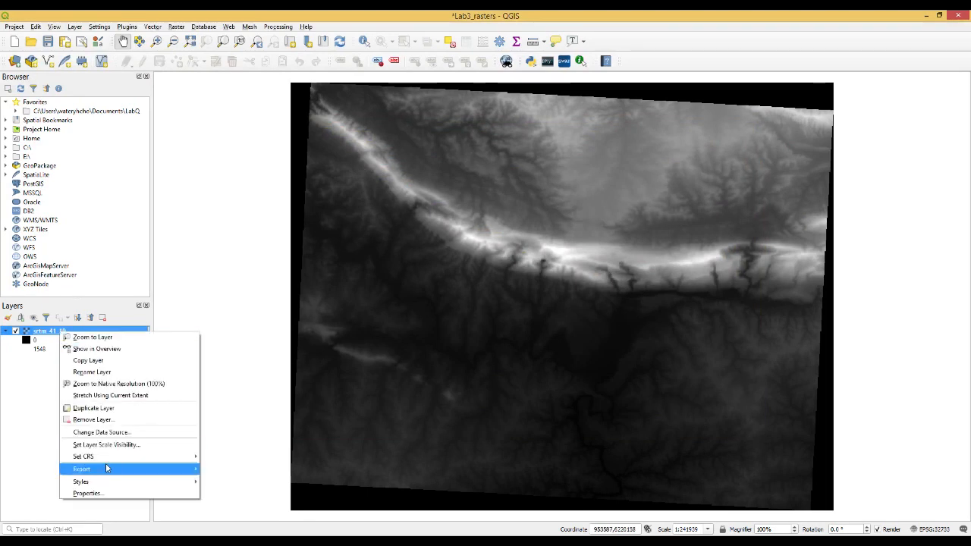
{"action": "left_click", "coordinate": [103, 339]}
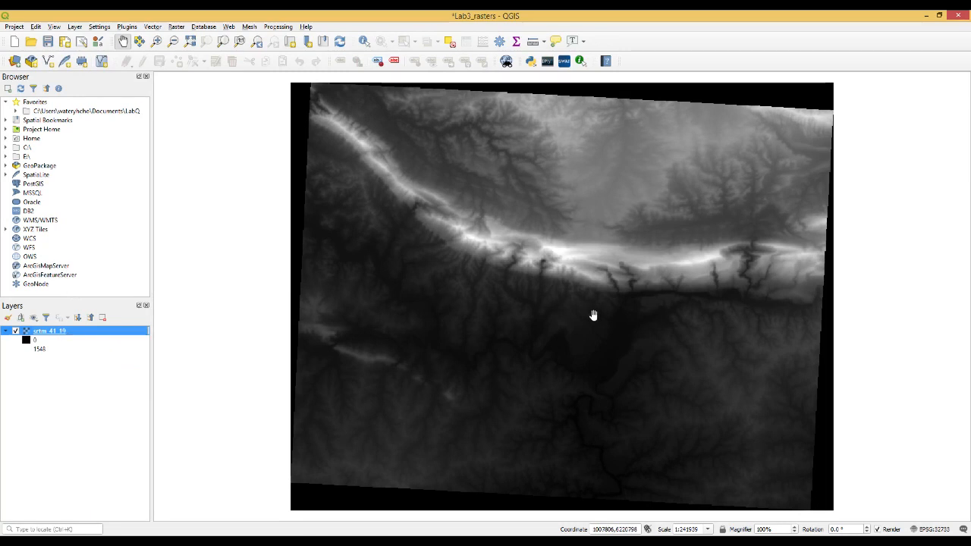
{"action": "right_click", "coordinate": [58, 335]}
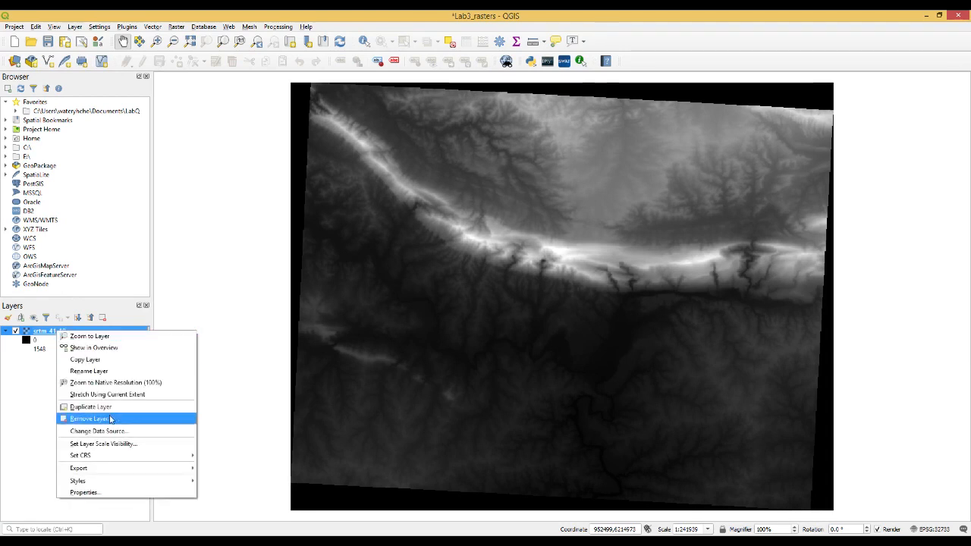
{"action": "left_click", "coordinate": [123, 492]}
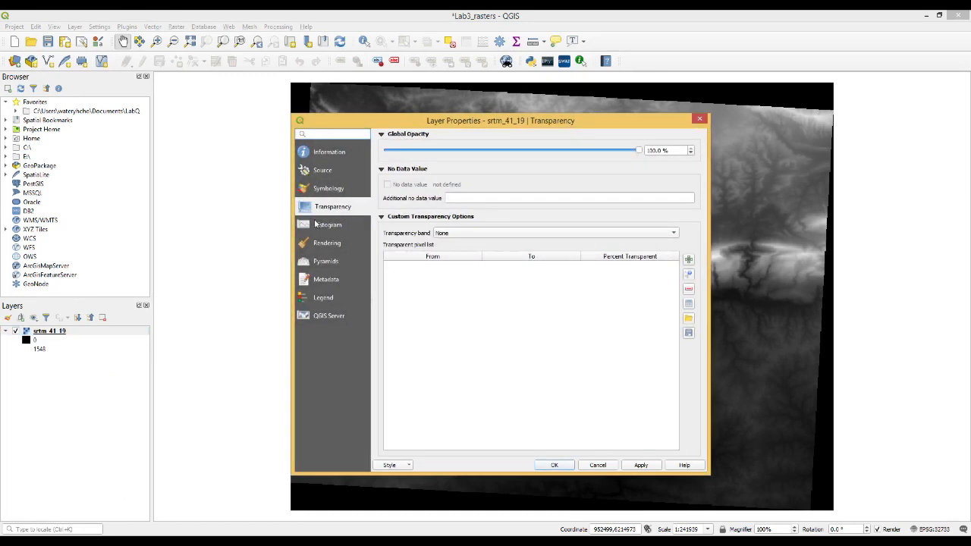
{"action": "left_click", "coordinate": [330, 189]}
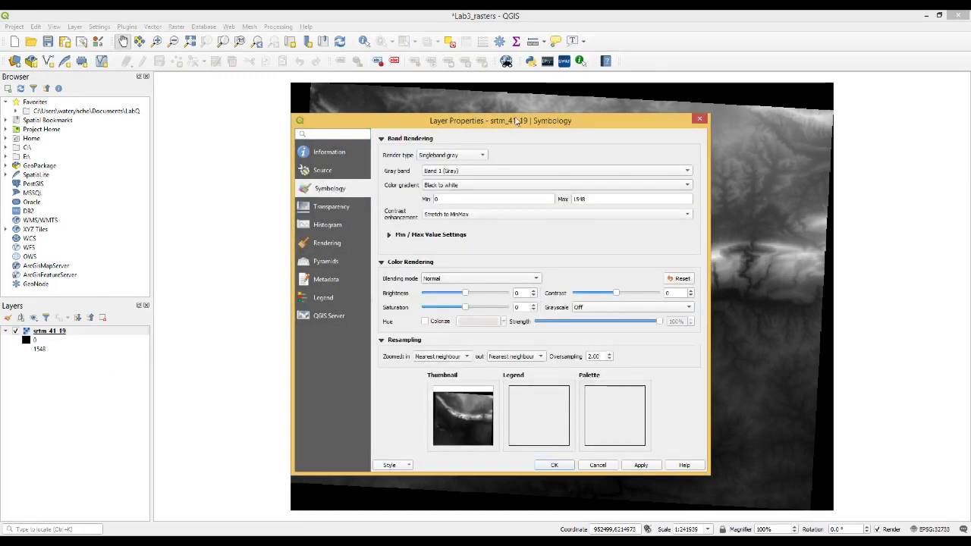
{"action": "left_click_drag", "start_coordinate": [516, 121], "coordinate": [522, 111]}
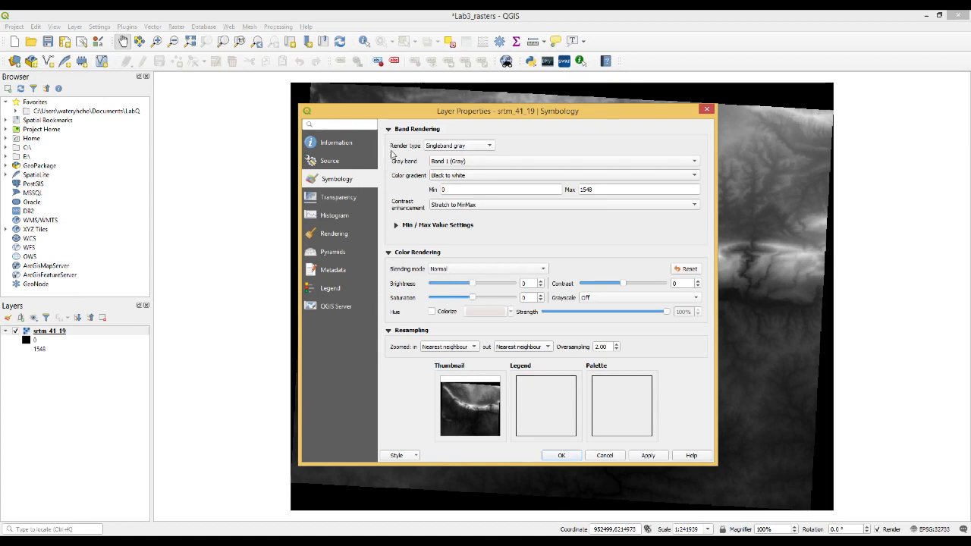
{"action": "left_click", "coordinate": [444, 146]}
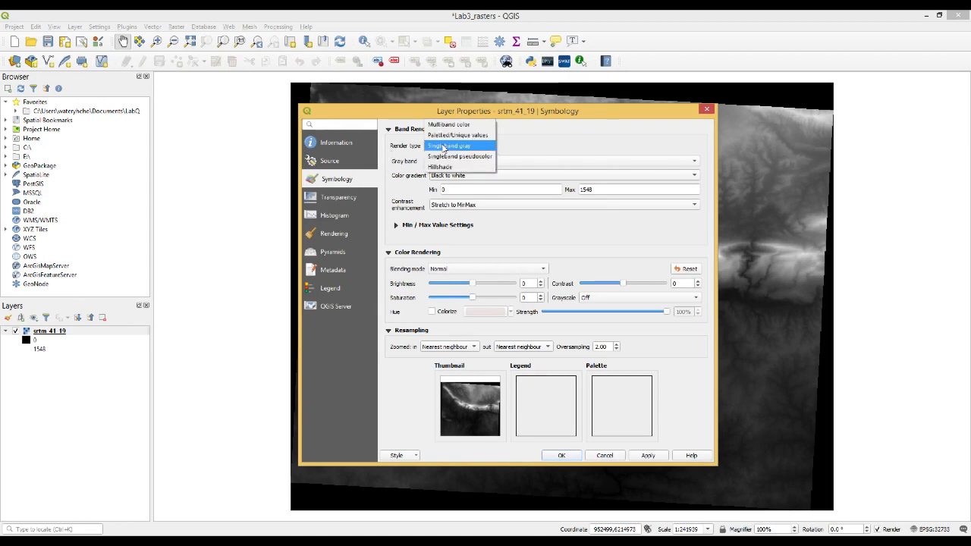
{"action": "left_click", "coordinate": [445, 147]}
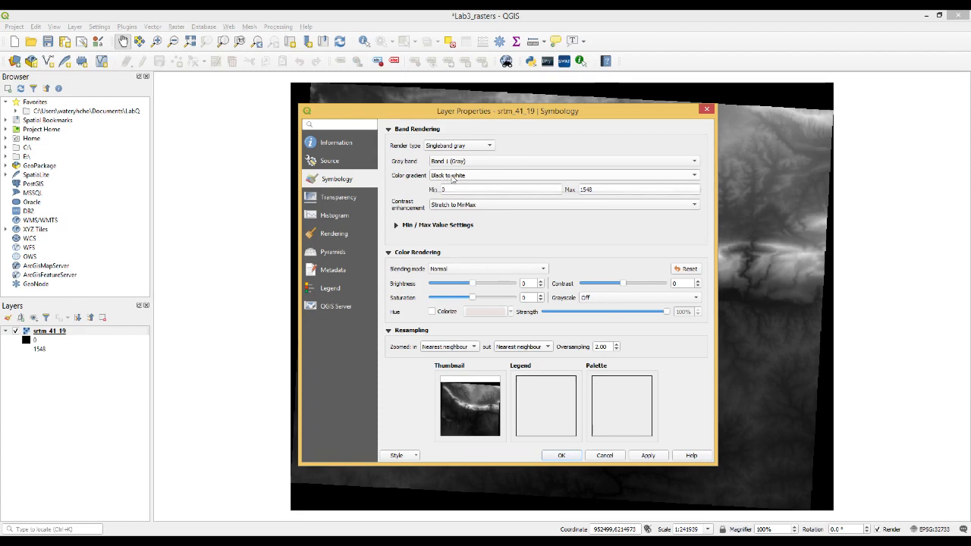
- Try the White to black color gradient on srtm_41_19 by applying it, and restore and apply Black to white
{"action": "left_click", "coordinate": [443, 178]}
{"action": "left_click", "coordinate": [458, 187]}
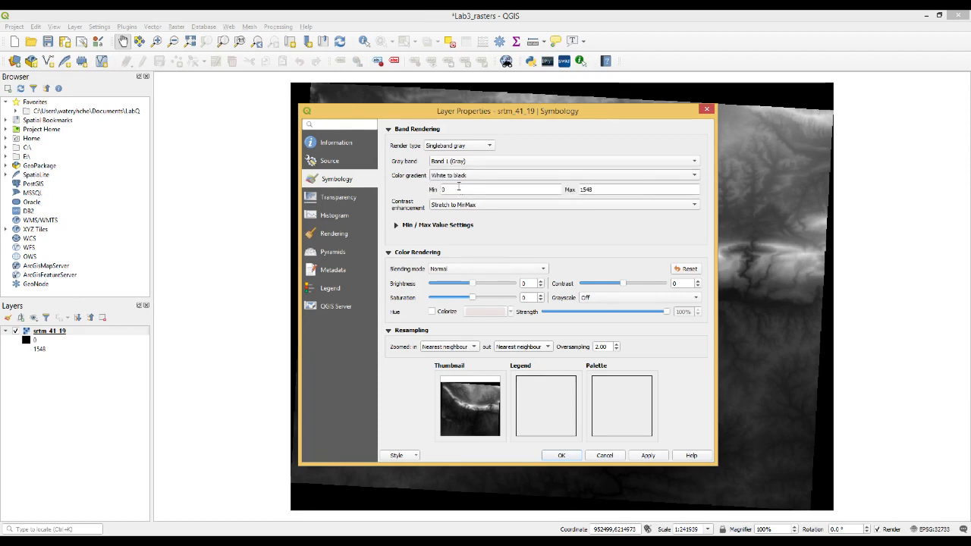
{"action": "left_click", "coordinate": [651, 455]}
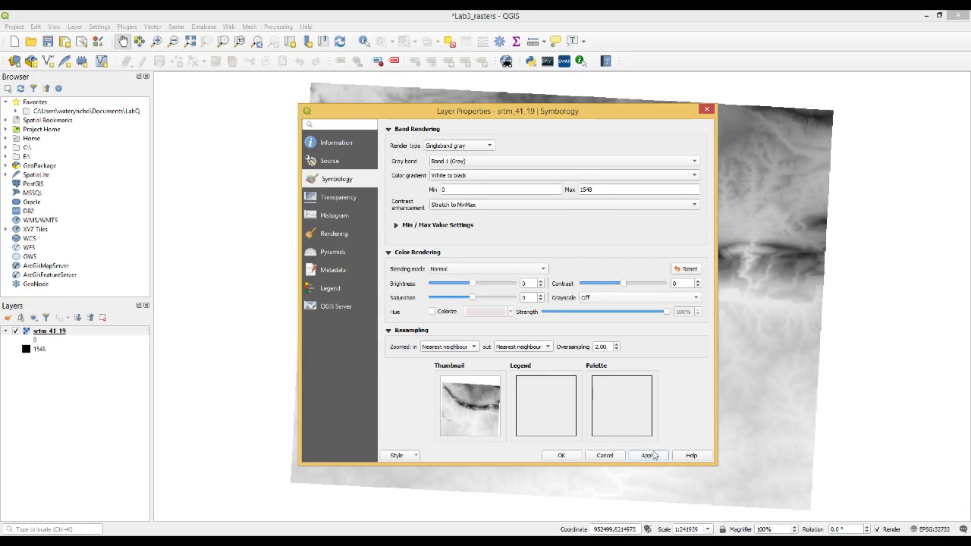
{"action": "left_click", "coordinate": [519, 177]}
{"action": "left_click", "coordinate": [519, 165]}
{"action": "left_click", "coordinate": [646, 456]}
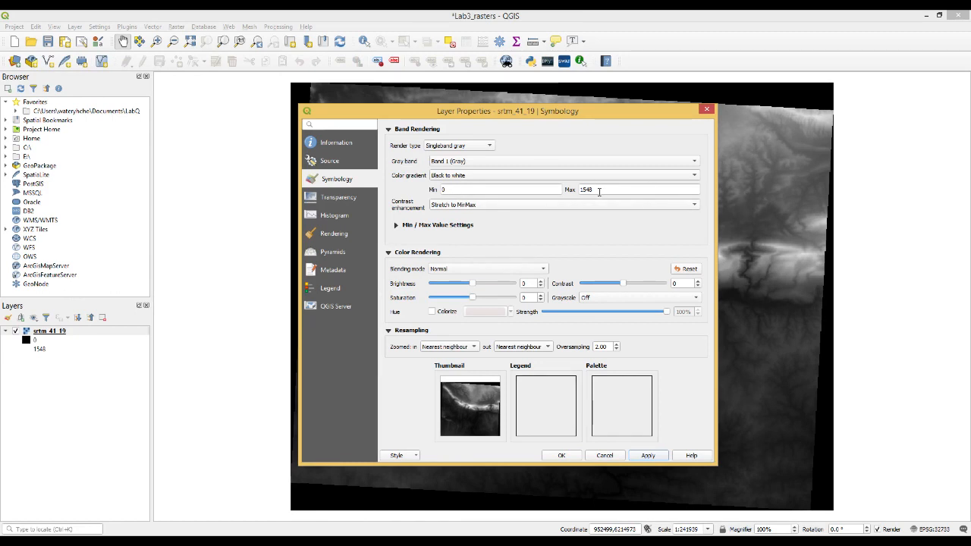
- Examine the Min / Max Value Settings of the raster's band rendering and collapse them again
{"action": "left_click", "coordinate": [448, 226]}
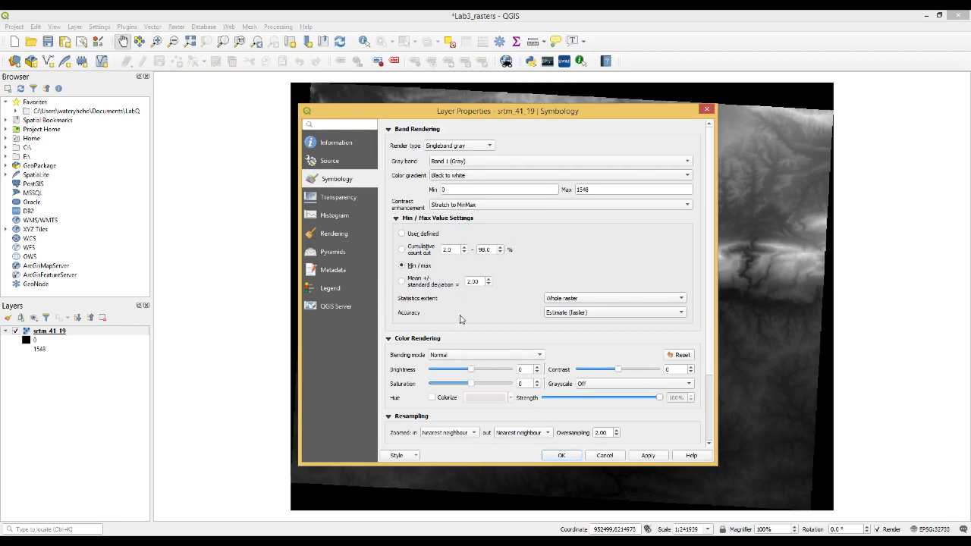
{"action": "left_click", "coordinate": [437, 220]}
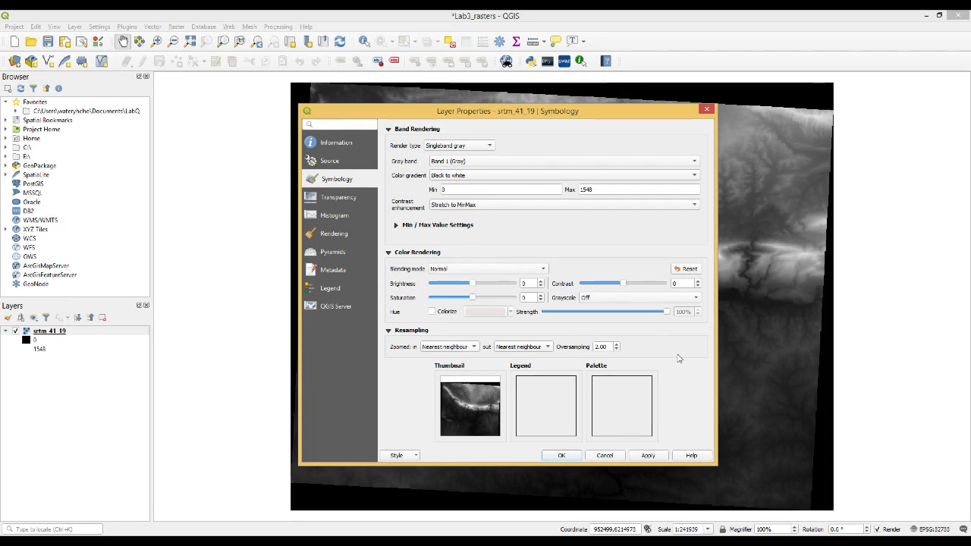
- Change the srtm_41_19 layer's render type to Singleband pseudocolor
{"action": "left_click", "coordinate": [456, 146]}
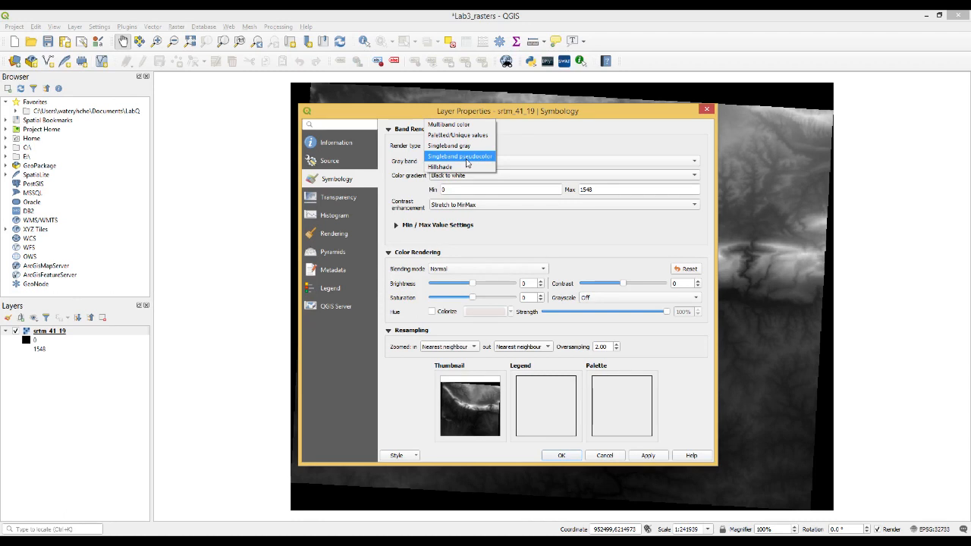
{"action": "left_click", "coordinate": [466, 157]}
{"action": "left_click", "coordinate": [459, 147]}
{"action": "left_click", "coordinate": [459, 148]}
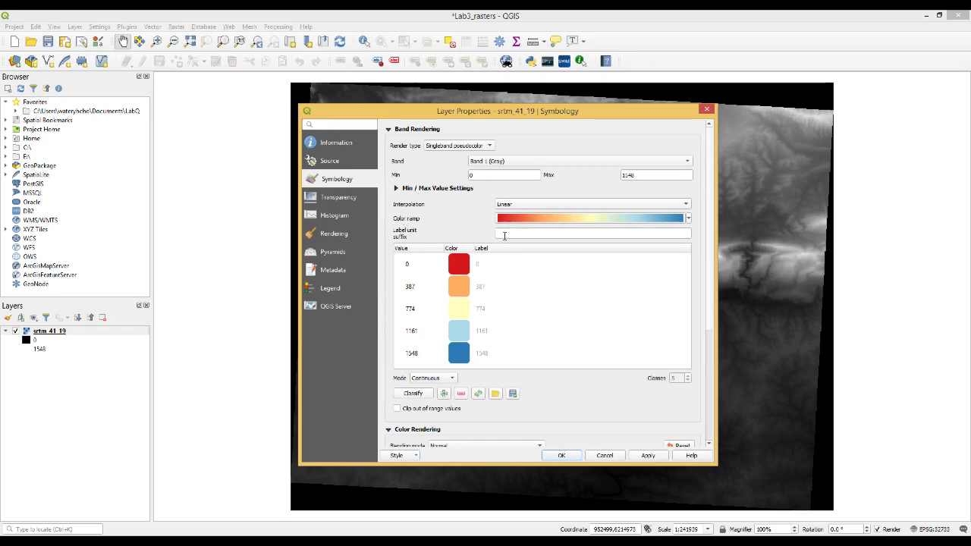
- Invert the pseudocolor color ramp so it runs from blue to red and classify the values in Continuous mode
{"action": "left_click", "coordinate": [689, 218]}
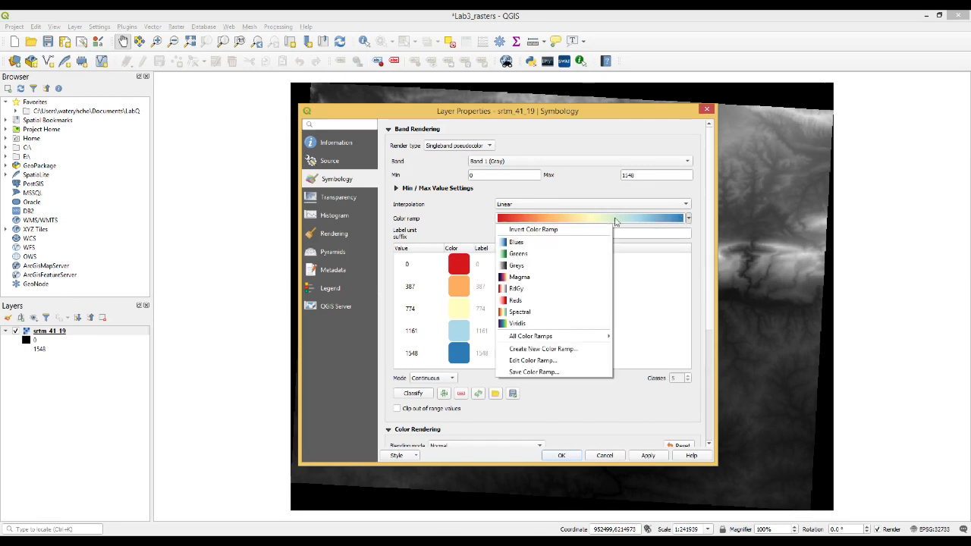
{"action": "left_click", "coordinate": [516, 230]}
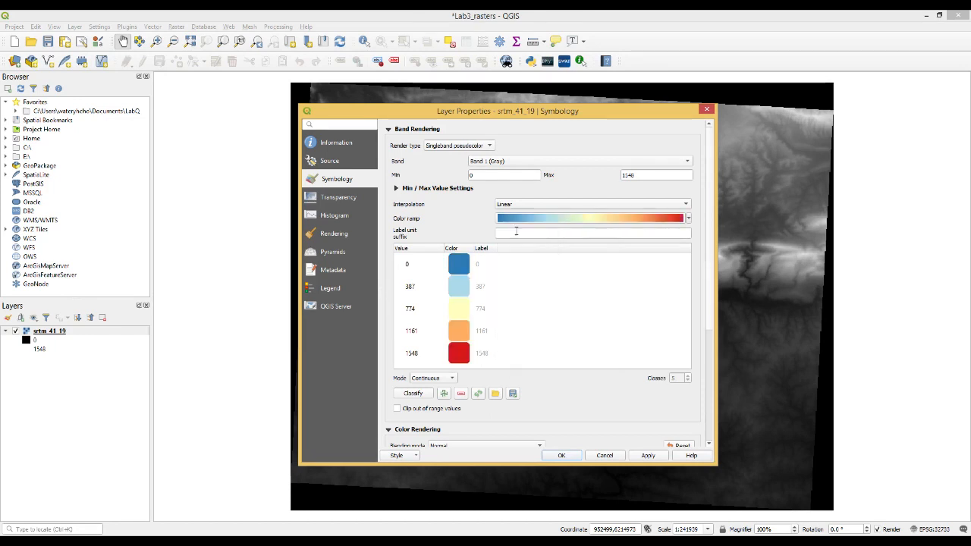
{"action": "left_click", "coordinate": [412, 398]}
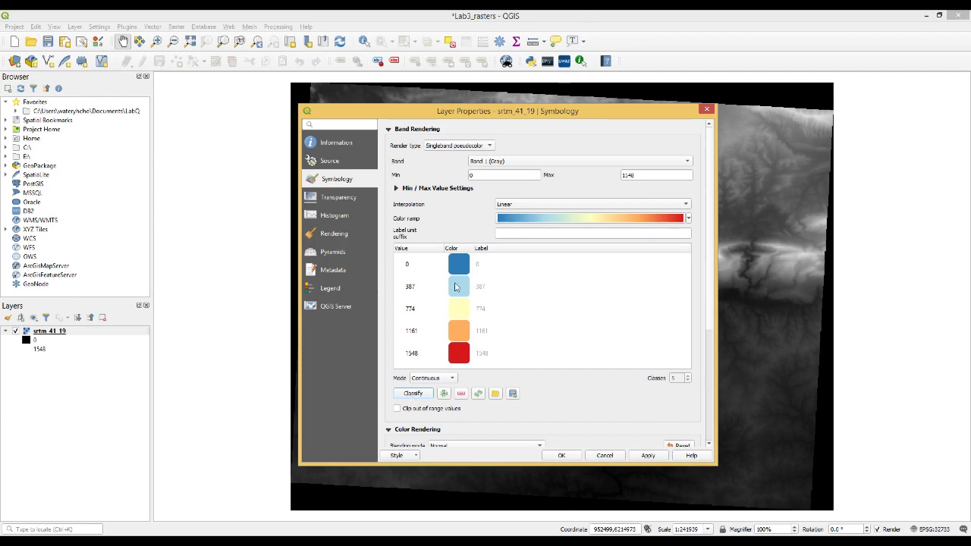
{"action": "scroll", "coordinate": [713, 338], "scroll_direction": "down", "scroll_amount": 2}
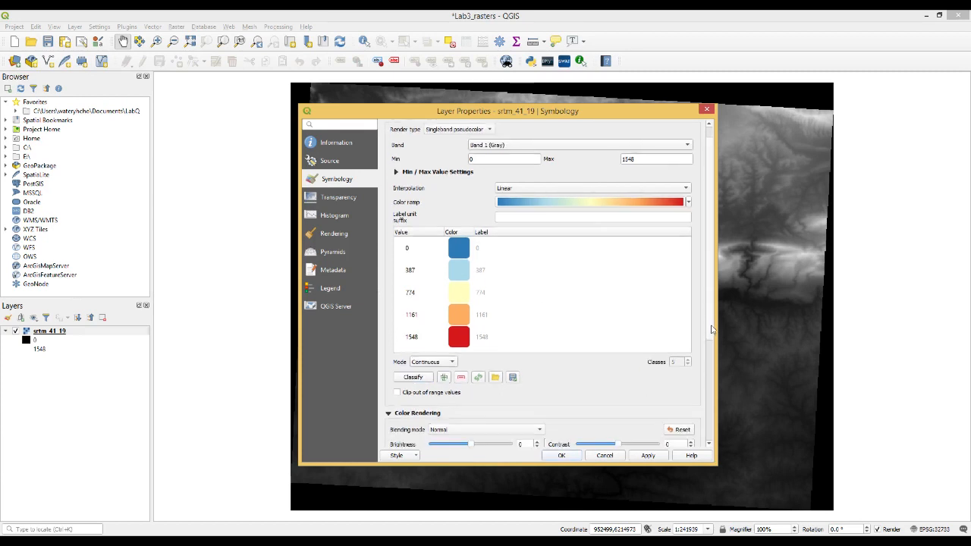
{"action": "scroll", "coordinate": [713, 344], "scroll_direction": "down", "scroll_amount": 2}
{"action": "scroll", "coordinate": [709, 326], "scroll_direction": "up", "scroll_amount": 5}
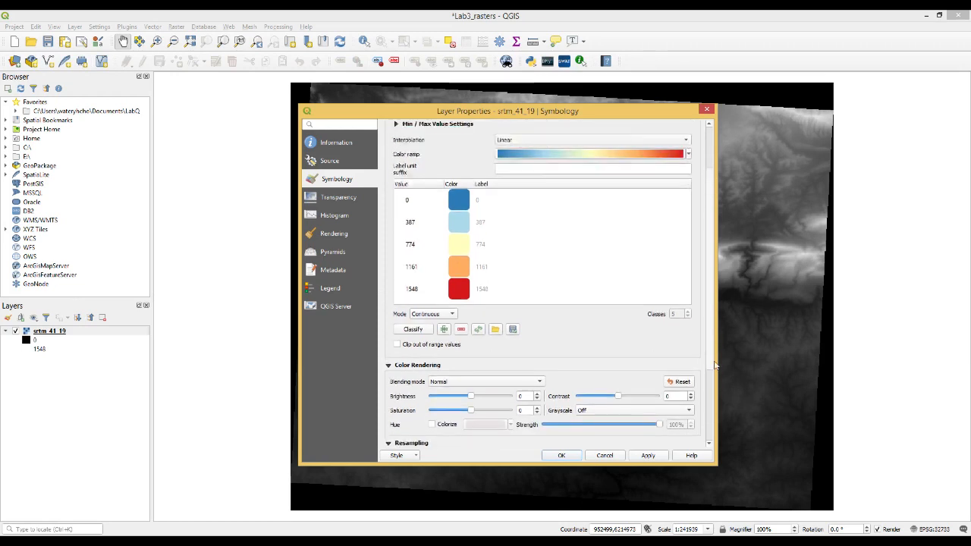
{"action": "scroll", "coordinate": [708, 317], "scroll_direction": "down", "scroll_amount": 5}
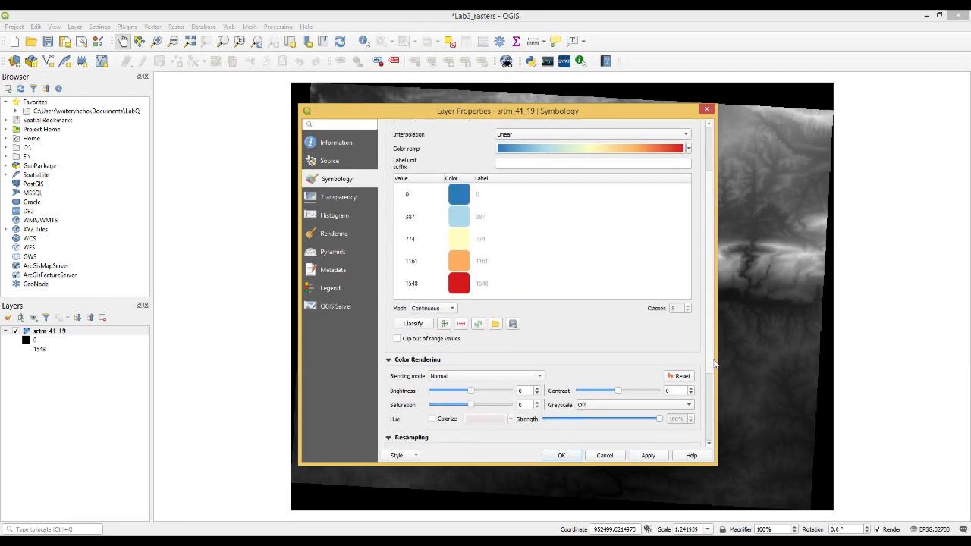
- Look over the remaining symbology settings and apply the blue-to-red pseudocolor style to srtm_41_19, closing its properties
{"action": "scroll", "coordinate": [712, 403], "scroll_direction": "down", "scroll_amount": 2}
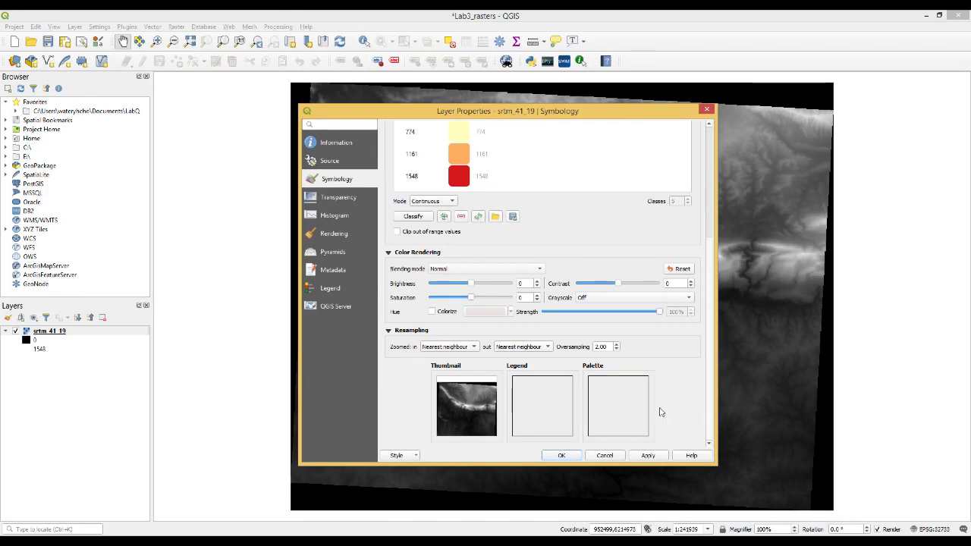
{"action": "left_click_drag", "start_coordinate": [711, 430], "coordinate": [709, 308]}
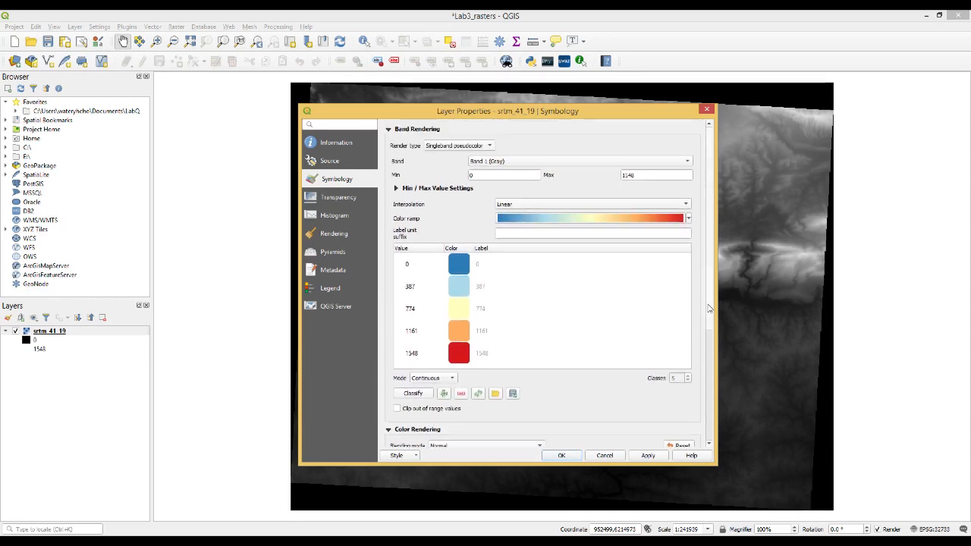
{"action": "left_click", "coordinate": [648, 456]}
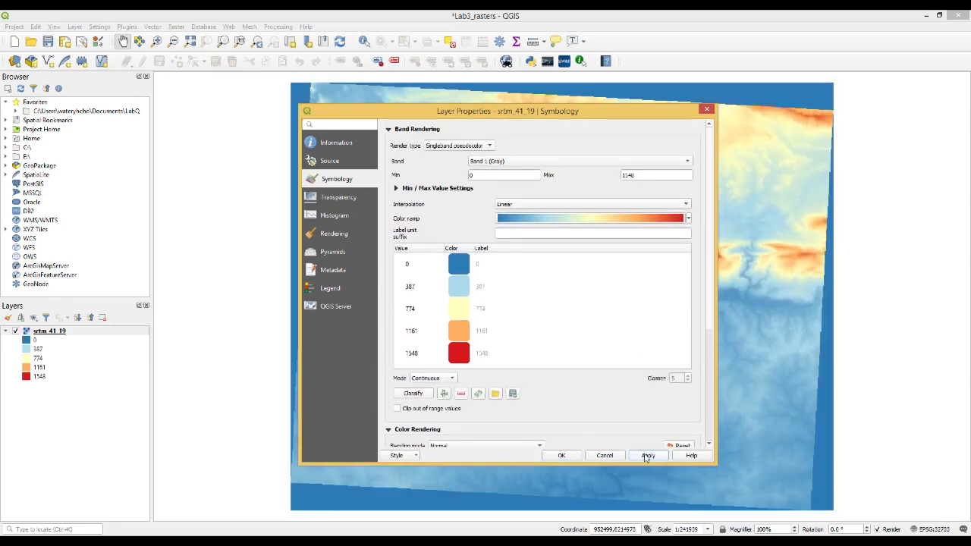
{"action": "left_click", "coordinate": [561, 456]}
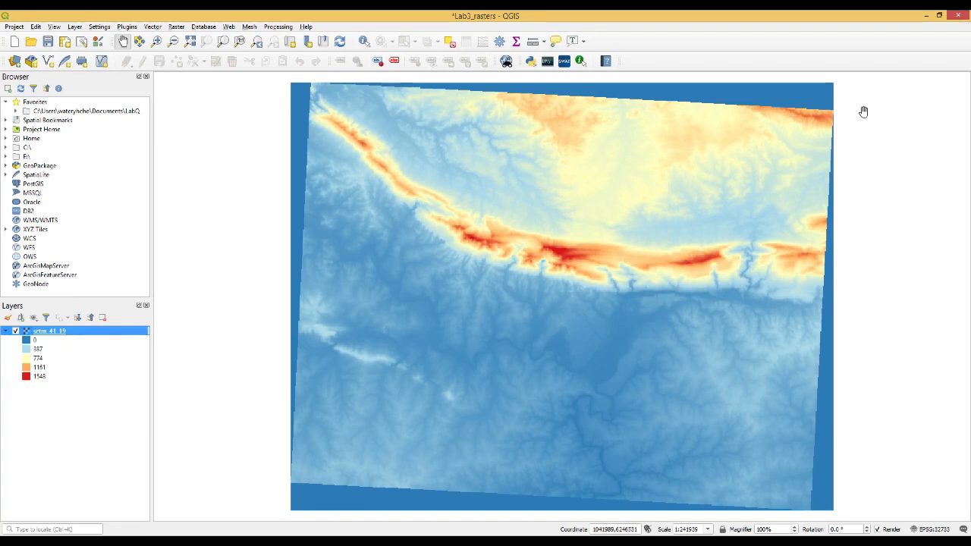
- Make the srtm_41_19 pixels with value 0 100 percent transparent by picking the value from the map, and apply it
{"action": "right_click", "coordinate": [60, 332]}
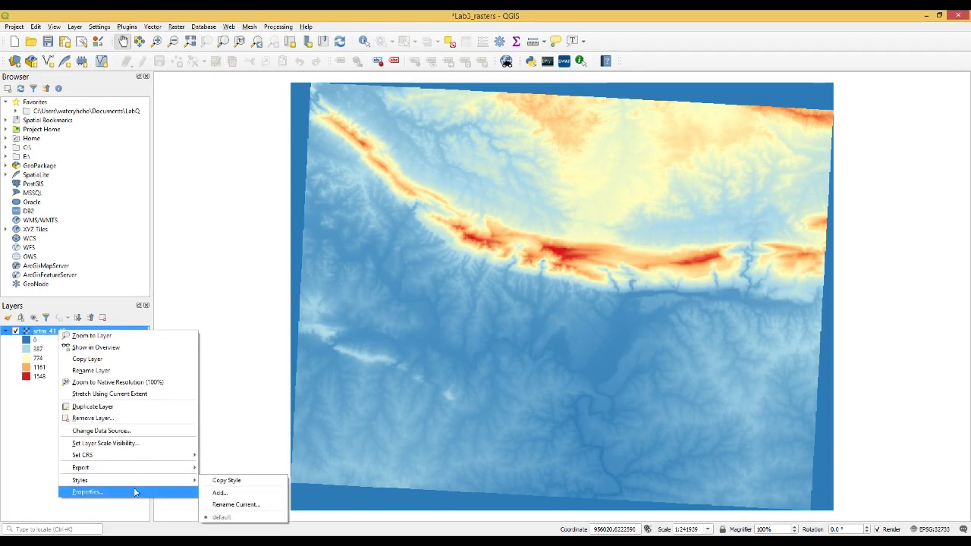
{"action": "left_click", "coordinate": [87, 491]}
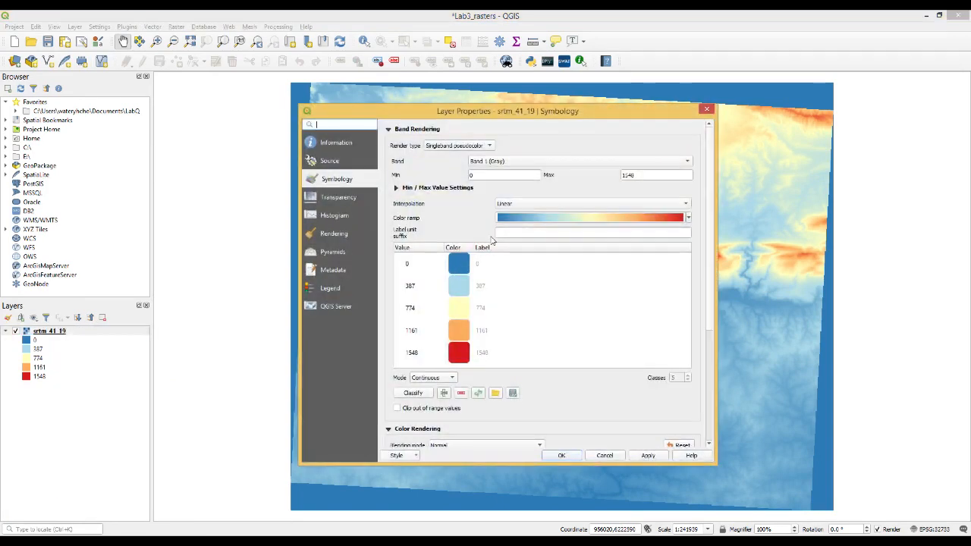
{"action": "left_click", "coordinate": [359, 200]}
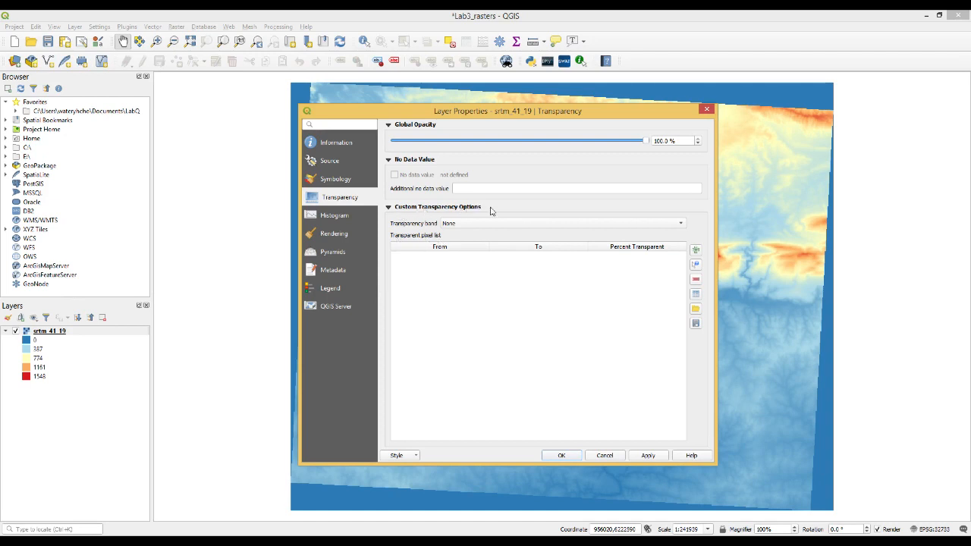
{"action": "left_click", "coordinate": [696, 266]}
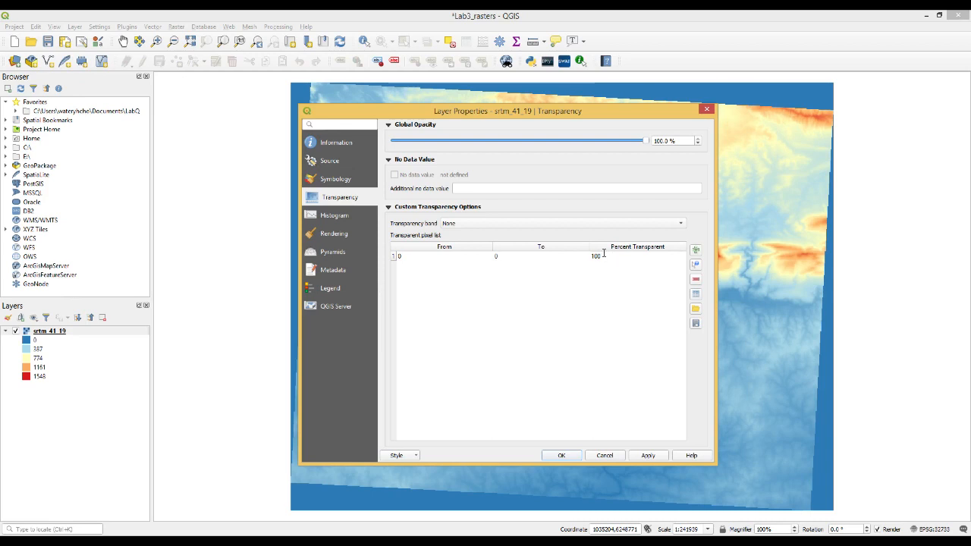
{"action": "left_click", "coordinate": [651, 456]}
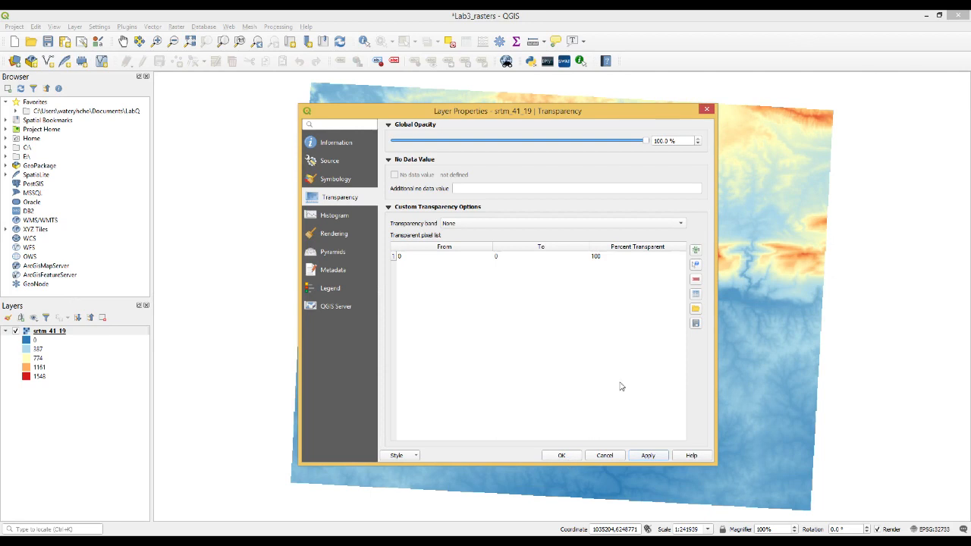
{"action": "left_click", "coordinate": [559, 457]}
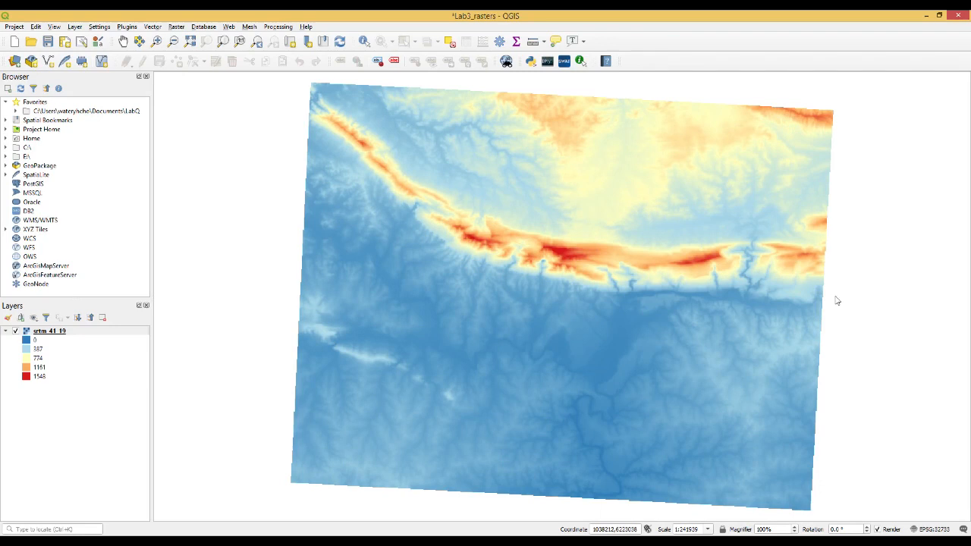
{"action": "right_click", "coordinate": [56, 338]}
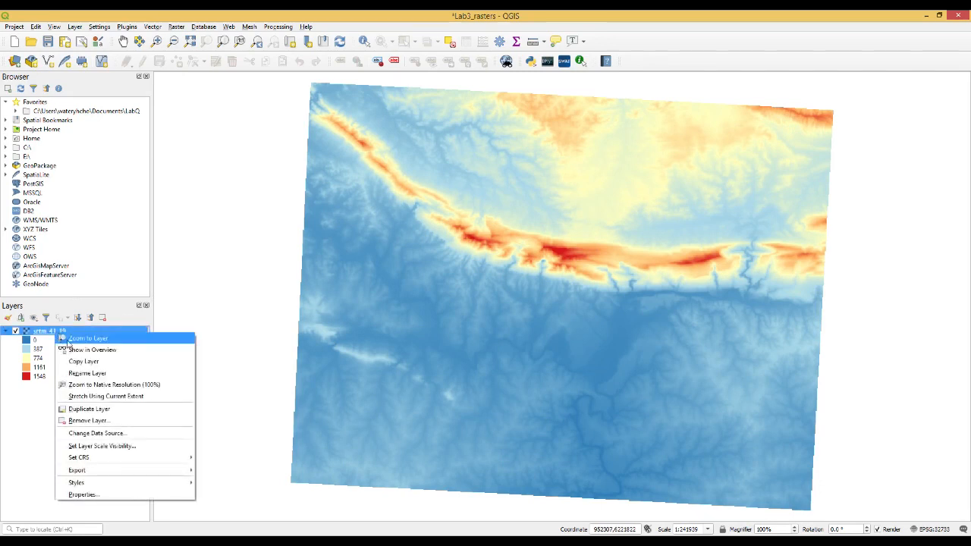
{"action": "left_click", "coordinate": [126, 495]}
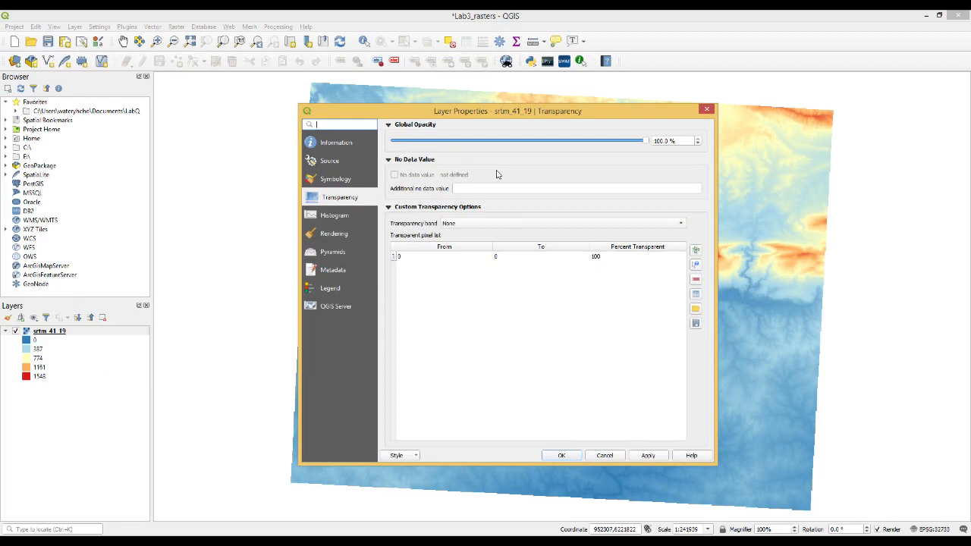
{"action": "left_click", "coordinate": [696, 252]}
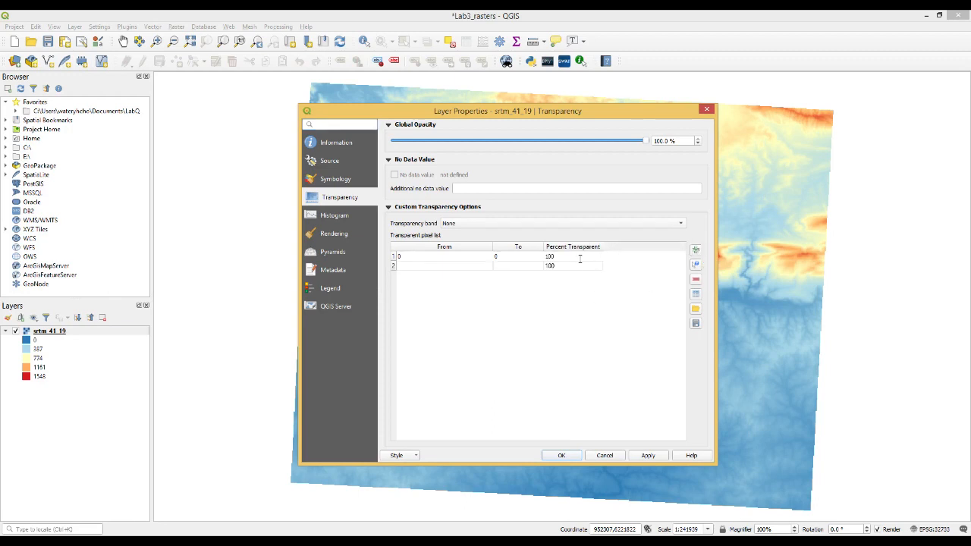
{"action": "left_click", "coordinate": [607, 456]}
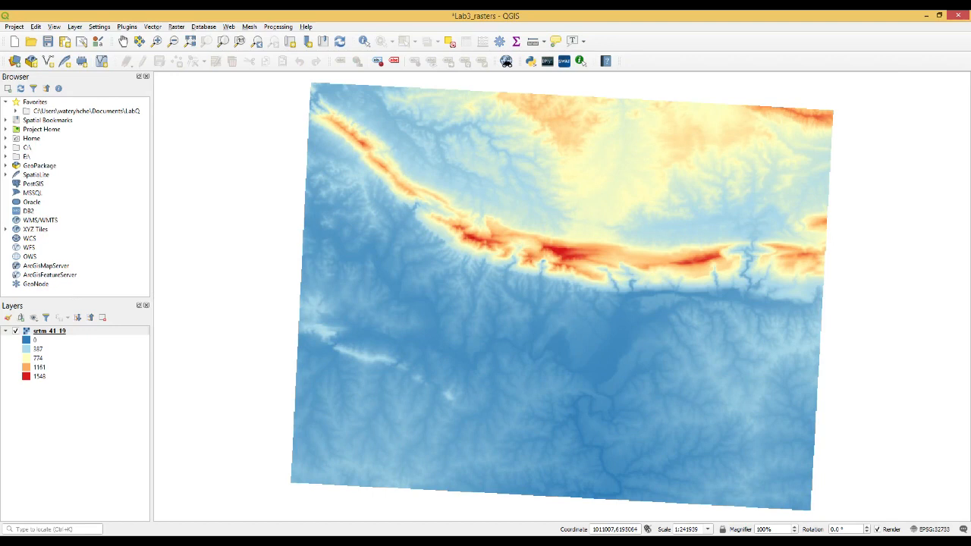
- Show the Processing Toolbox and open the Hillshade algorithm from the Raster terrain analysis group
{"action": "left_click", "coordinate": [272, 28]}
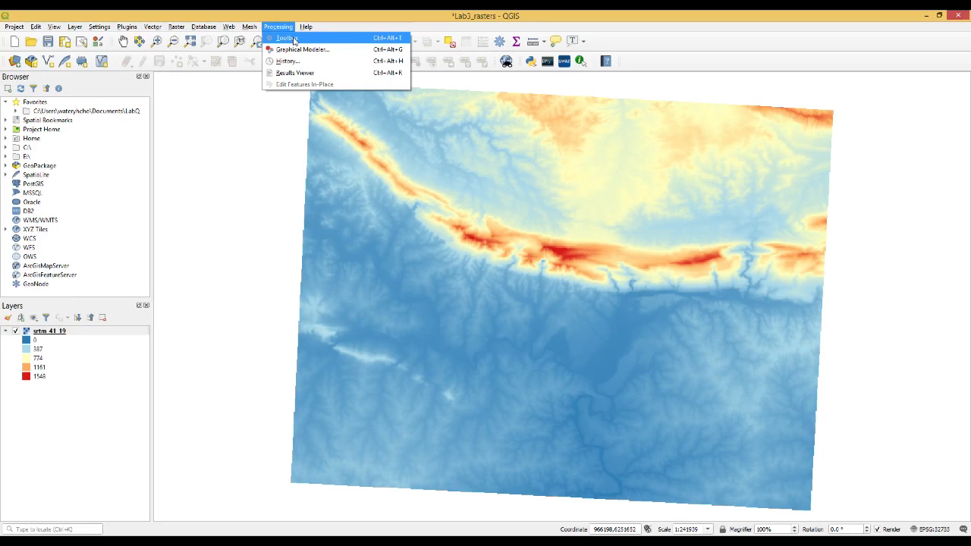
{"action": "left_click", "coordinate": [287, 38]}
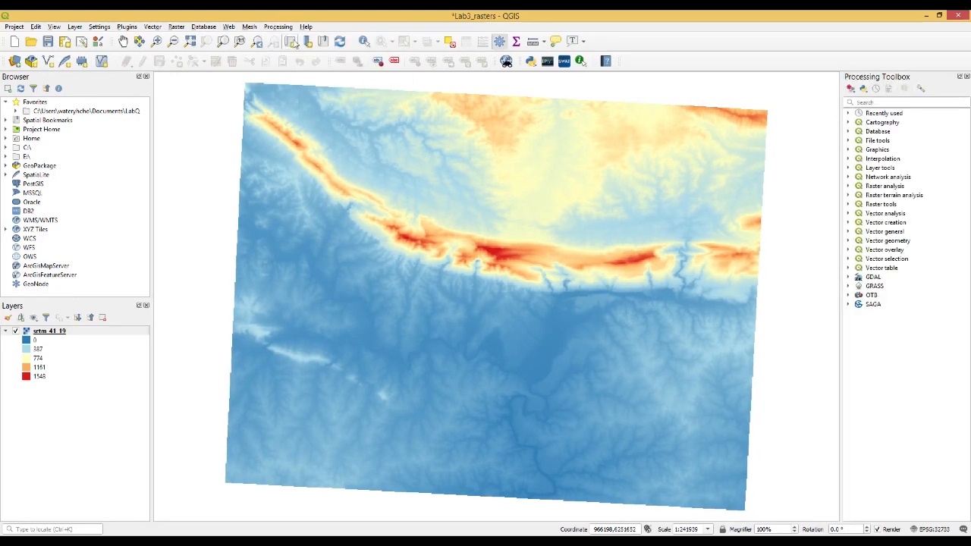
{"action": "left_click", "coordinate": [851, 197]}
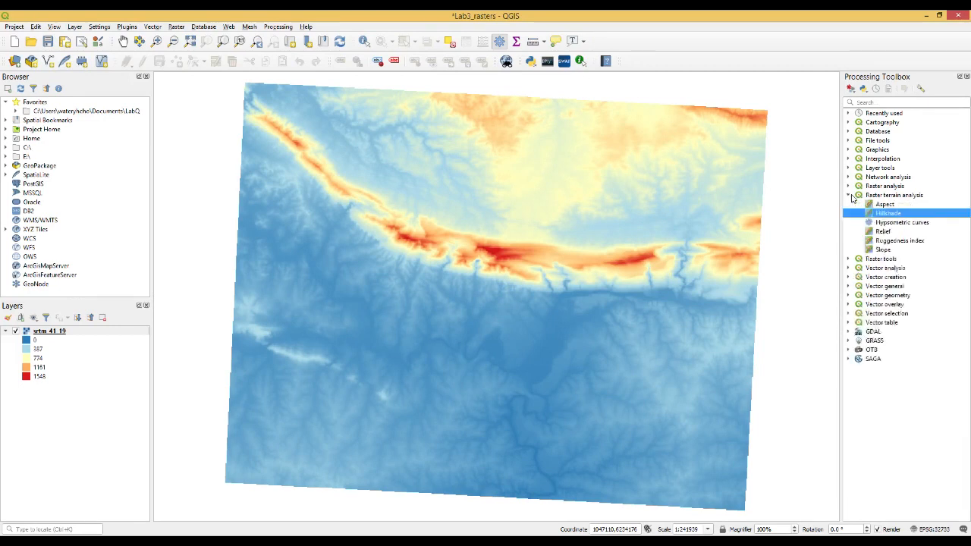
{"action": "double_click", "coordinate": [896, 215]}
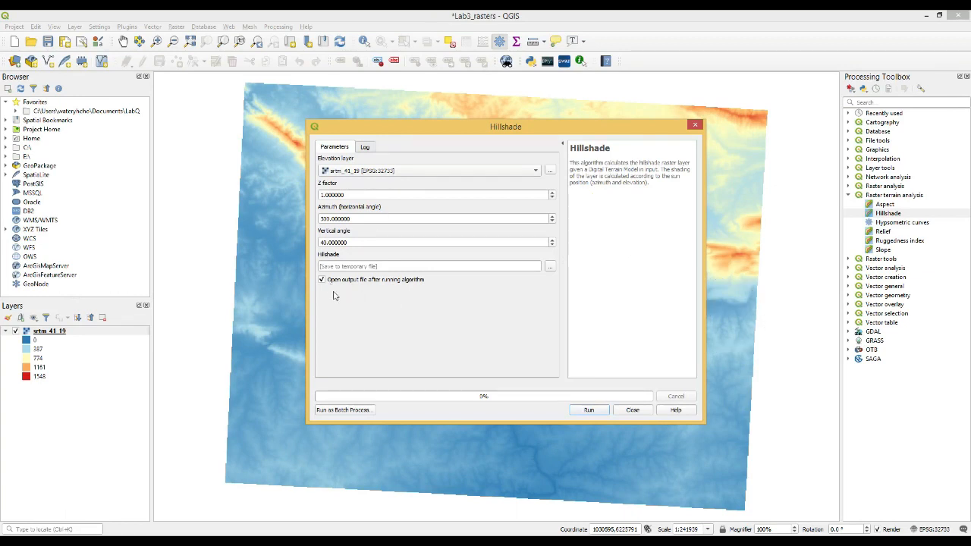
- Set the hillshade output to an SDAT file named hillshade in the solution's Lab3 folder
{"action": "left_click", "coordinate": [550, 270]}
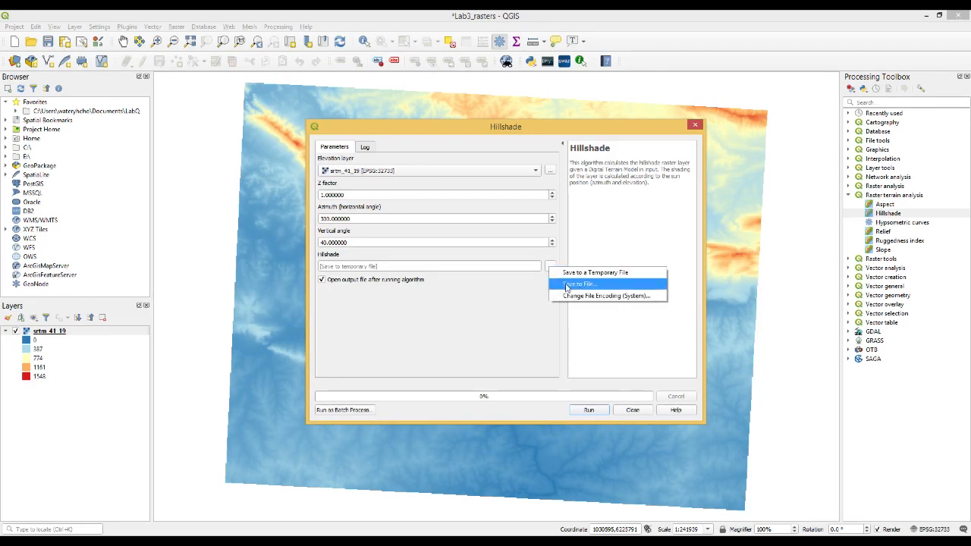
{"action": "left_click", "coordinate": [579, 285]}
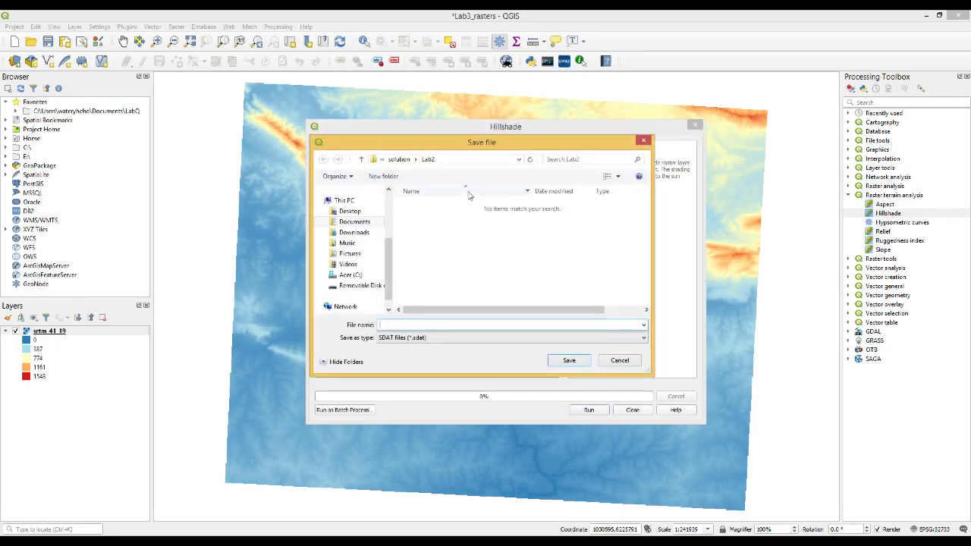
{"action": "left_click", "coordinate": [361, 158]}
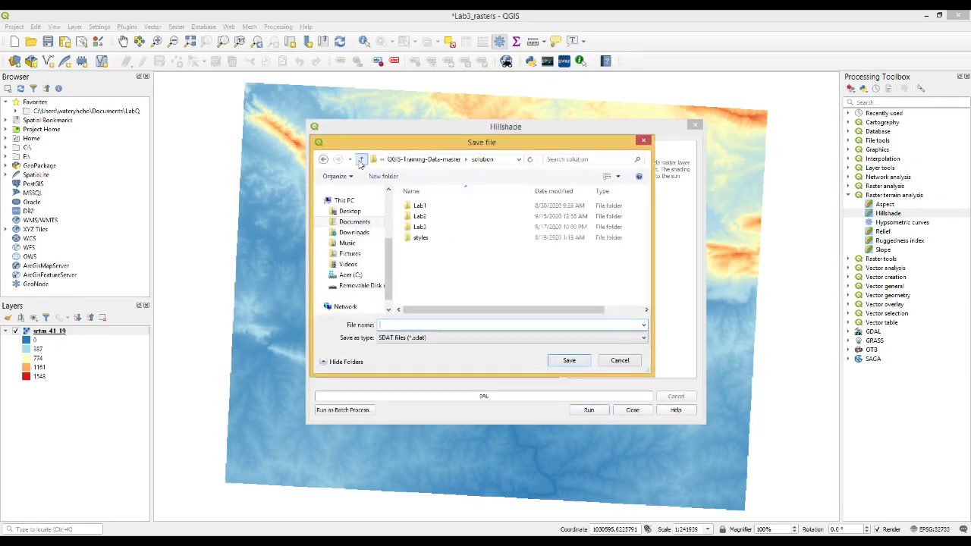
{"action": "double_click", "coordinate": [421, 227]}
{"action": "left_click", "coordinate": [439, 327]}
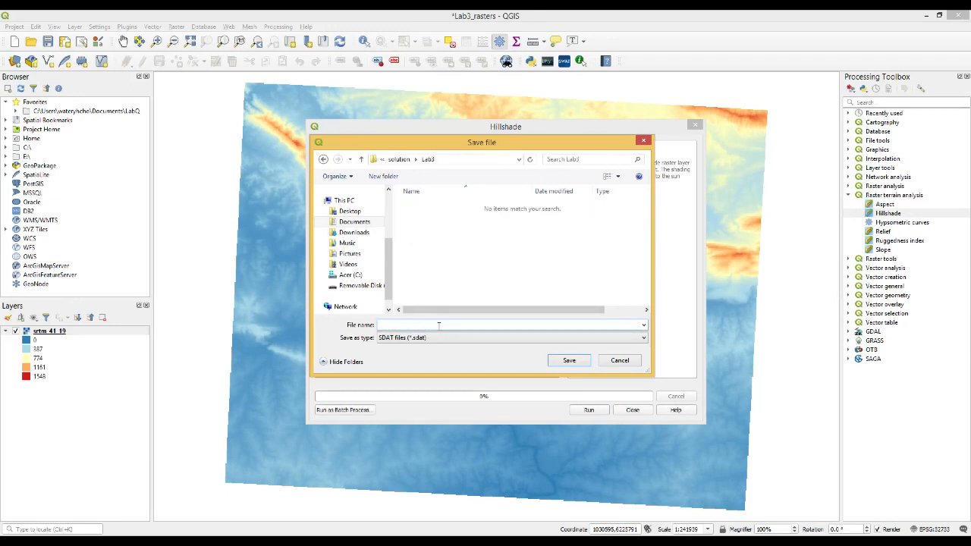
{"action": "type", "text": "hillshade"}
{"action": "left_click", "coordinate": [565, 362]}
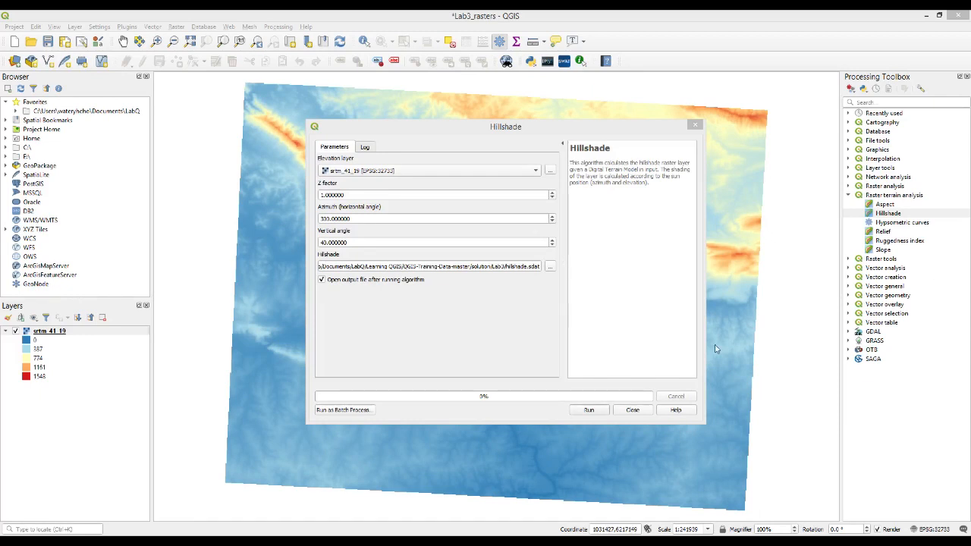
- Run Hillshade on srtm_41_19 with Z factor 1, azimuth 300 and vertical angle 40, and close the dialog
{"action": "left_click", "coordinate": [462, 353]}
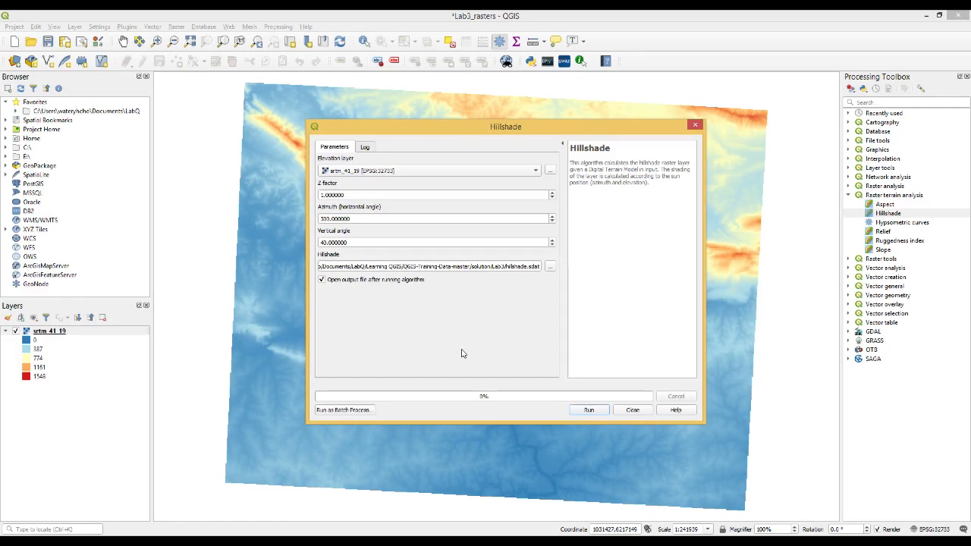
{"action": "left_click", "coordinate": [589, 410]}
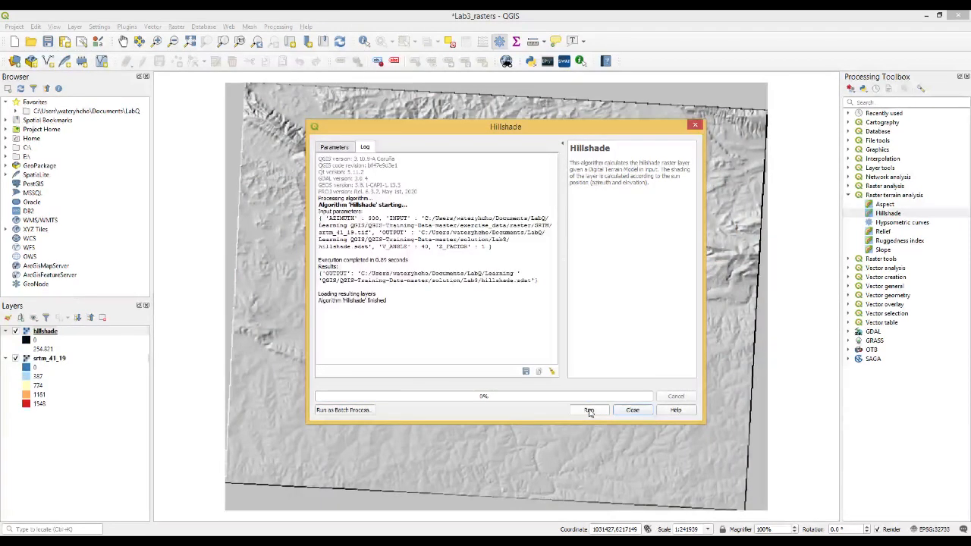
{"action": "left_click", "coordinate": [632, 410]}
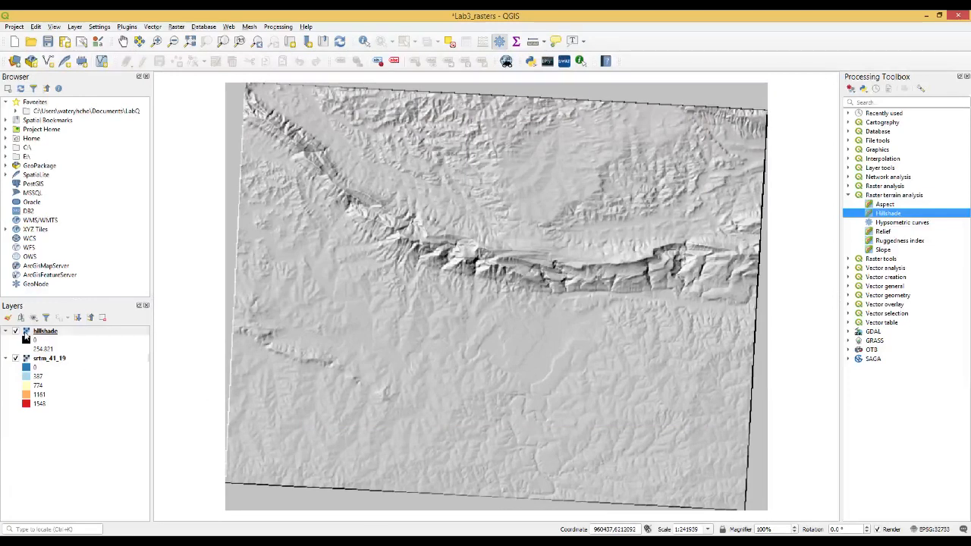
- Hide the hillshade layer and apply the Viridis color ramp to the srtm_41_19 layer
{"action": "left_click", "coordinate": [16, 332]}
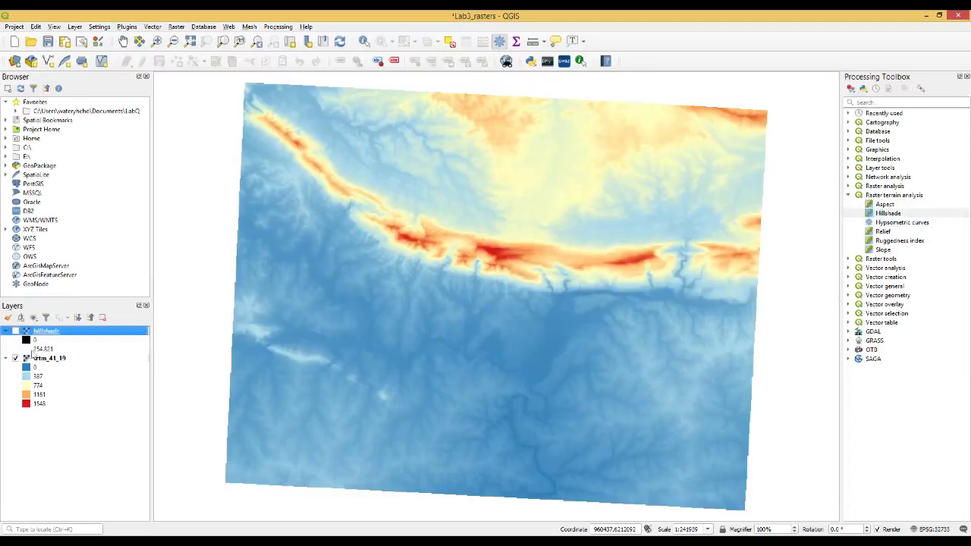
{"action": "right_click", "coordinate": [41, 363]}
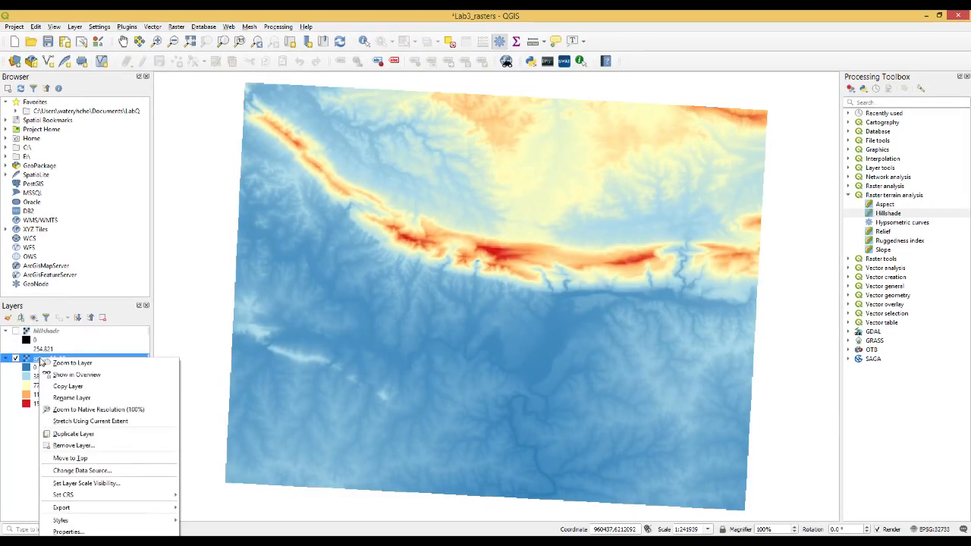
{"action": "left_click", "coordinate": [131, 532]}
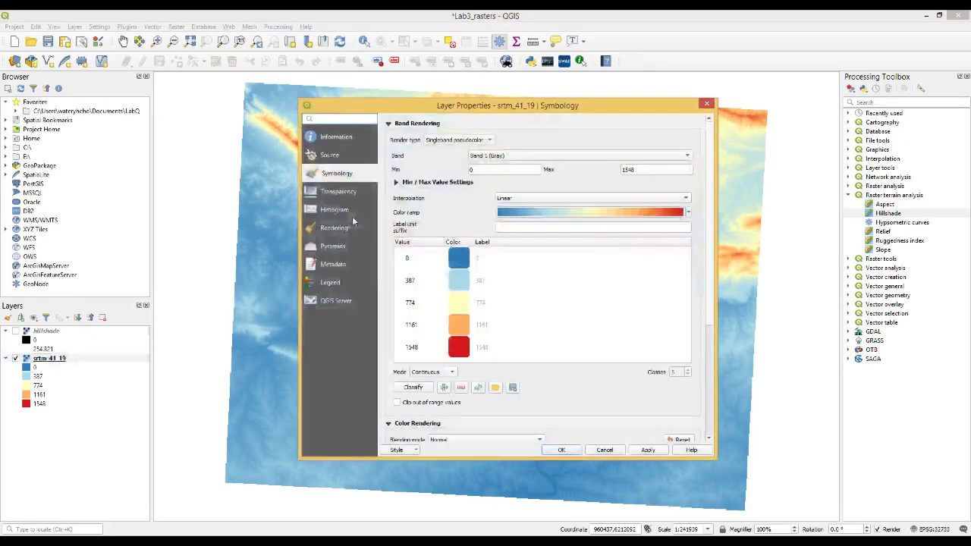
{"action": "left_click", "coordinate": [689, 213]}
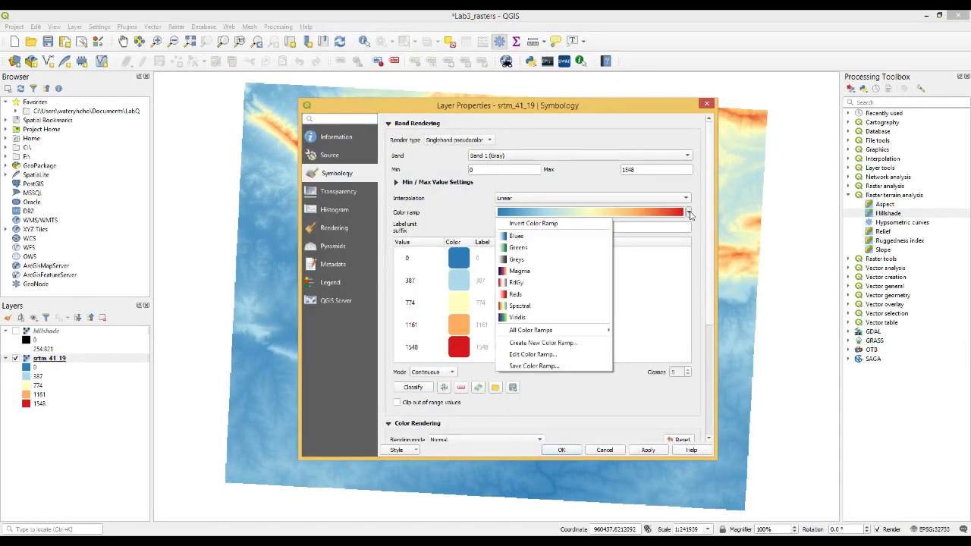
{"action": "left_click", "coordinate": [519, 319]}
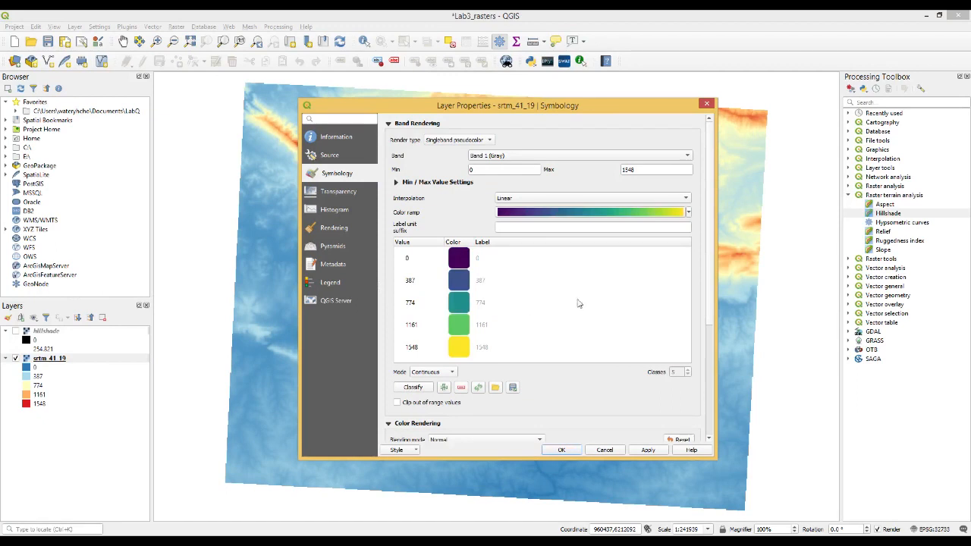
{"action": "left_click", "coordinate": [650, 450]}
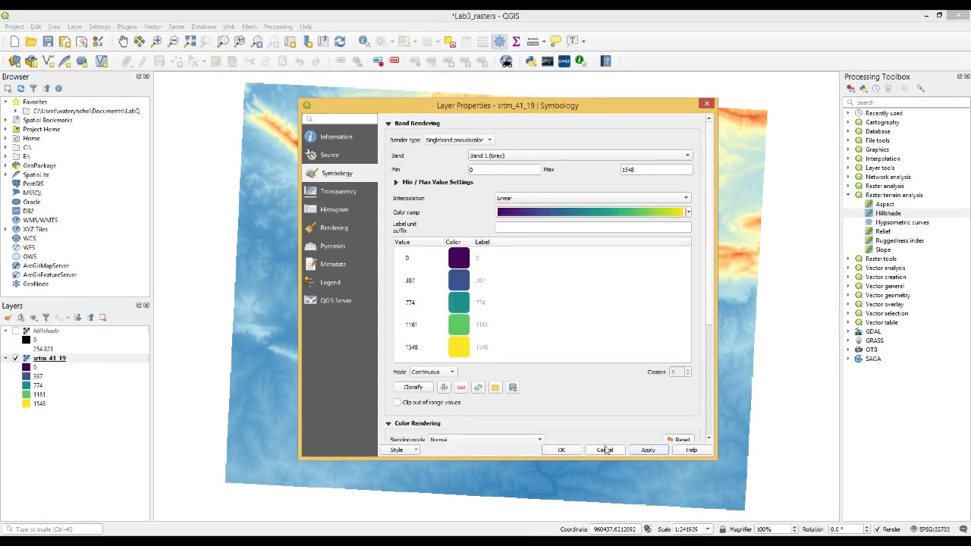
{"action": "left_click", "coordinate": [566, 451]}
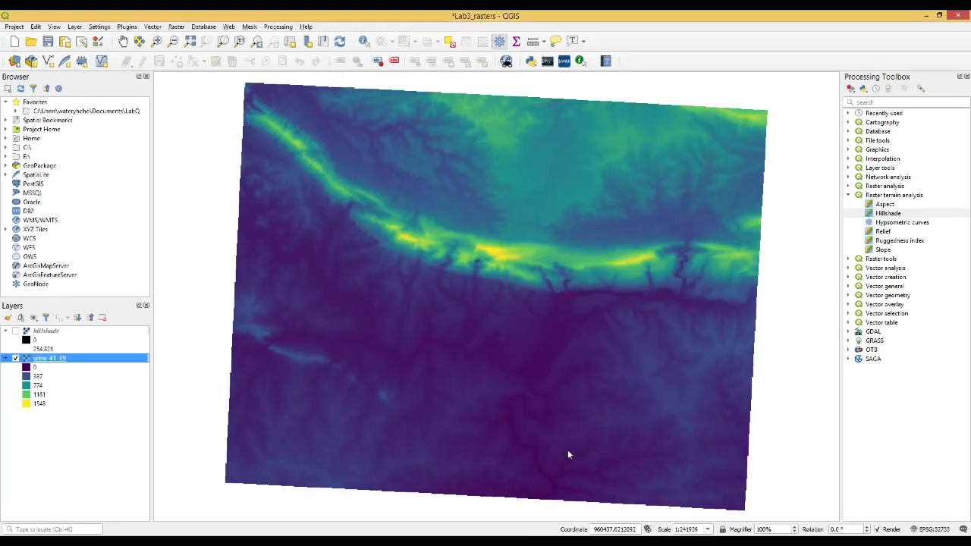
- Delete the 0-to-0 transparent pixel entry from the srtm_41_19 layer's transparency properties and apply the change
{"action": "right_click", "coordinate": [65, 364]}
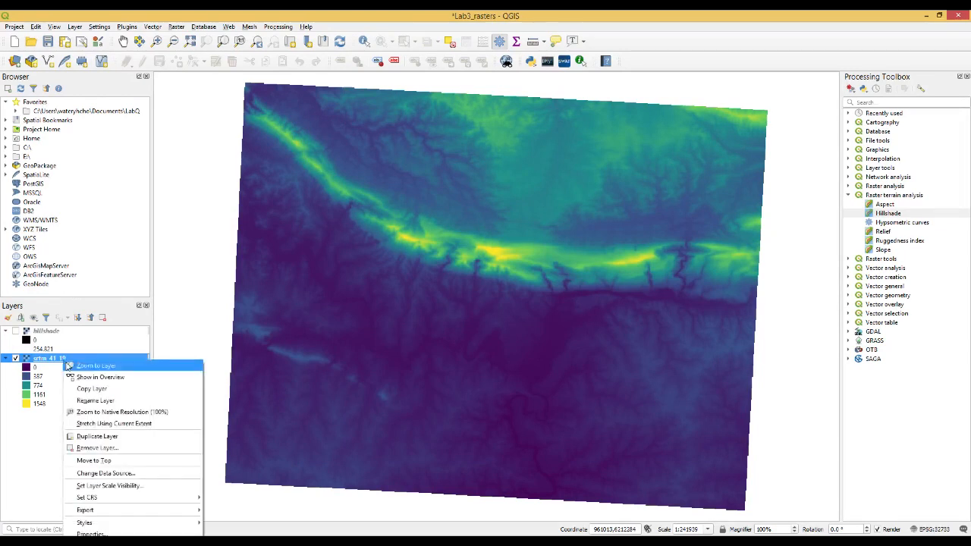
{"action": "left_click", "coordinate": [91, 526]}
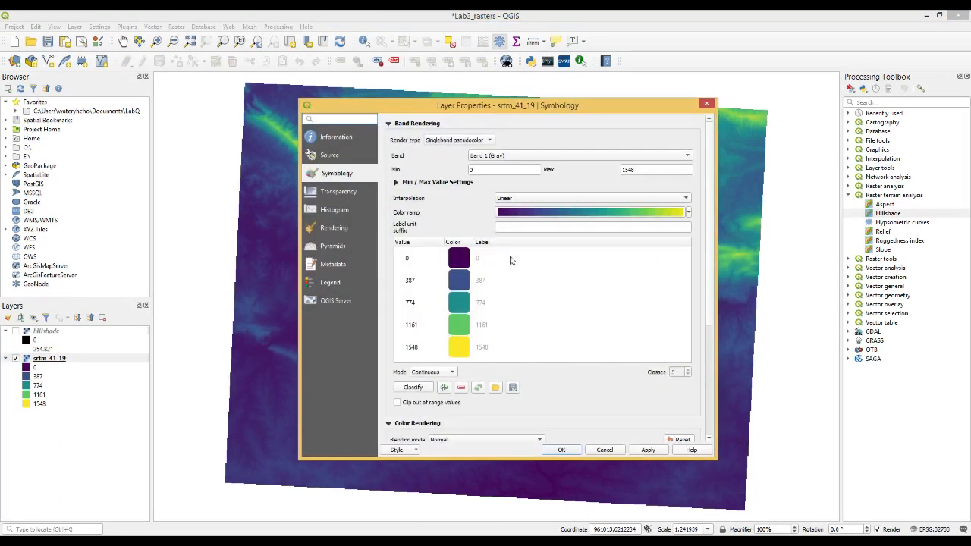
{"action": "left_click", "coordinate": [345, 194]}
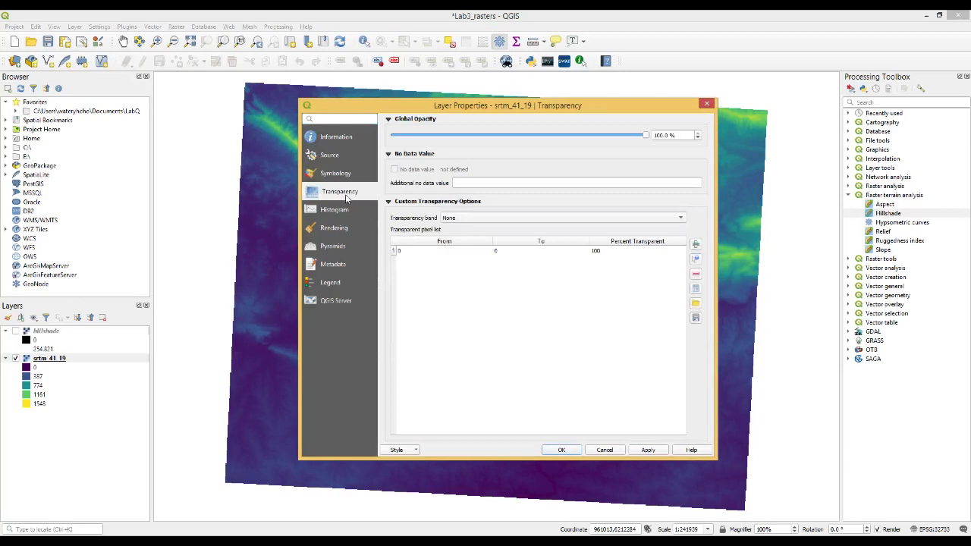
{"action": "left_click", "coordinate": [526, 251]}
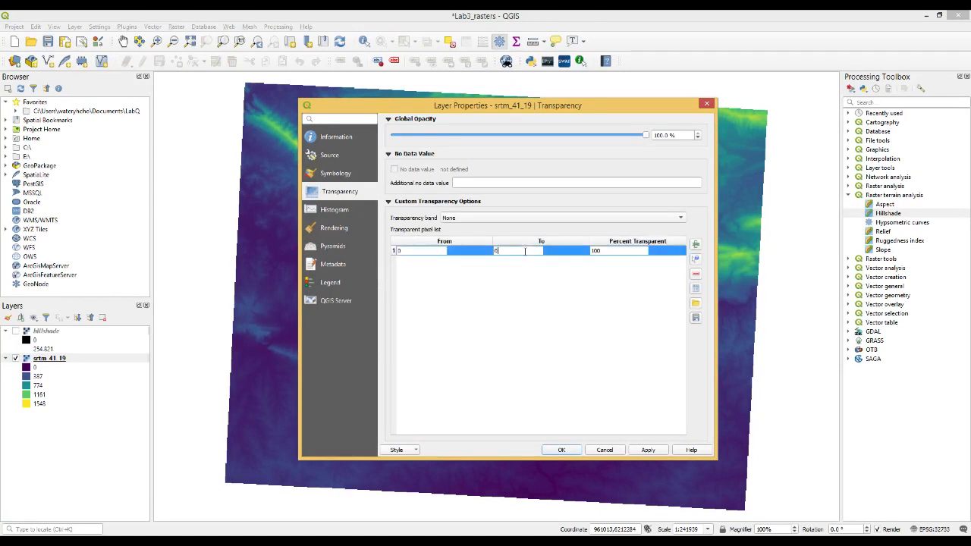
{"action": "left_click", "coordinate": [698, 275]}
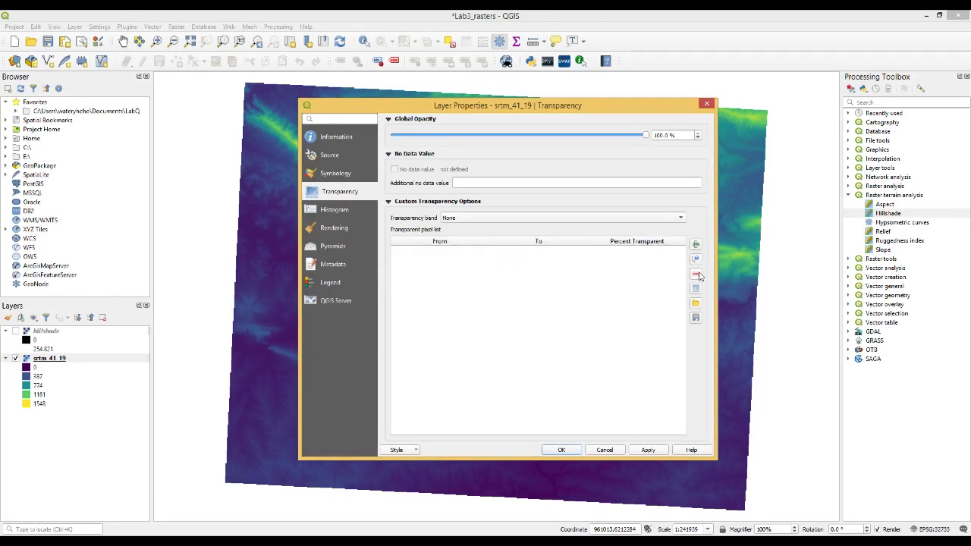
{"action": "left_click", "coordinate": [649, 450]}
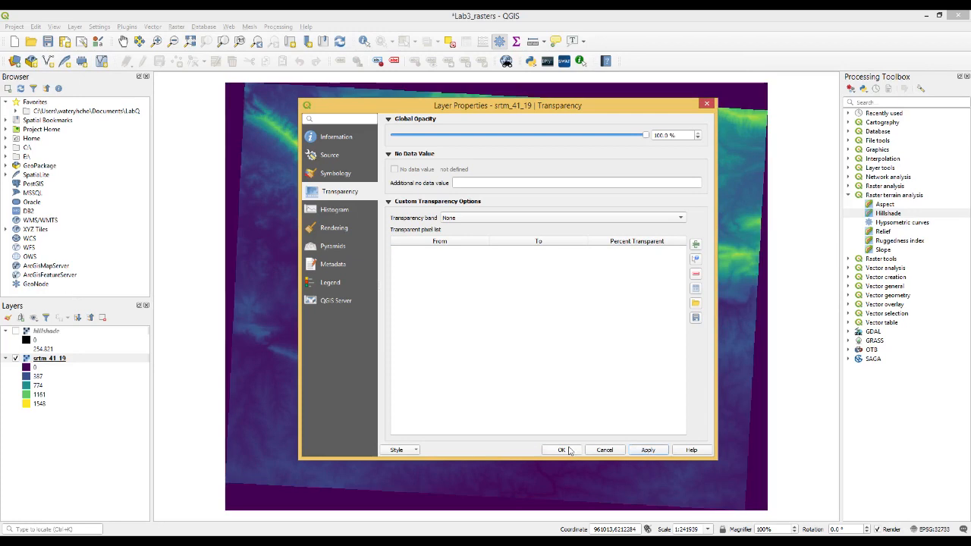
{"action": "left_click", "coordinate": [571, 451]}
- Show the hillshade layer again, set its global opacity to 50%, and save the project
{"action": "left_click", "coordinate": [16, 332]}
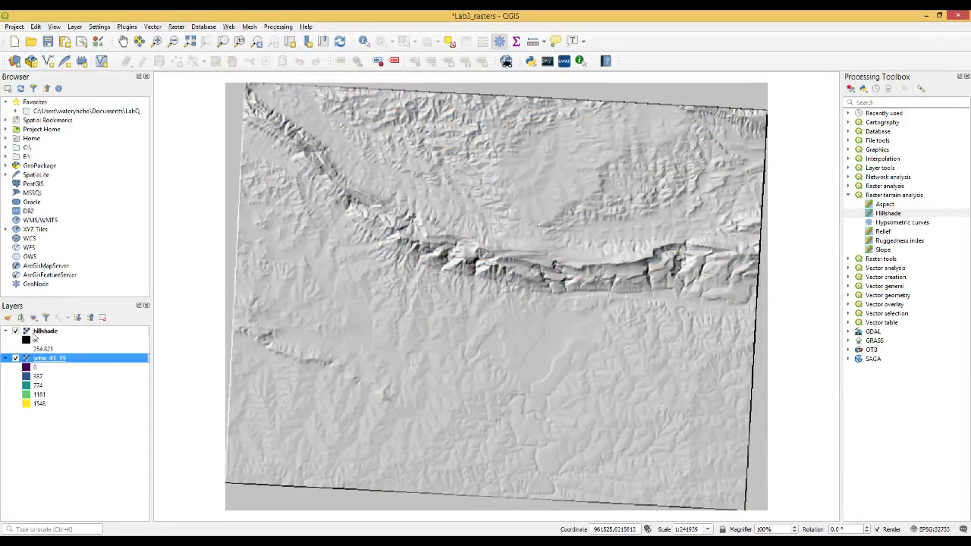
{"action": "right_click", "coordinate": [49, 332]}
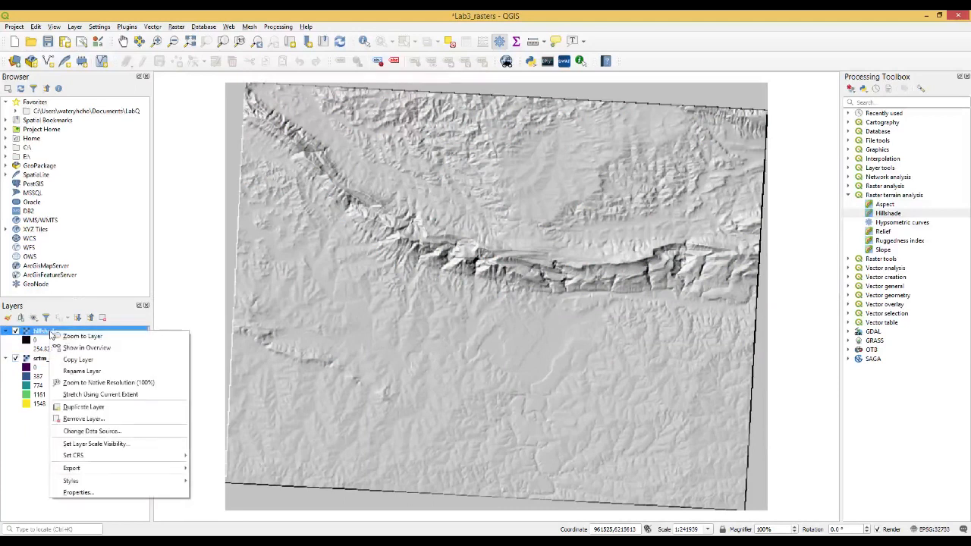
{"action": "left_click", "coordinate": [117, 496]}
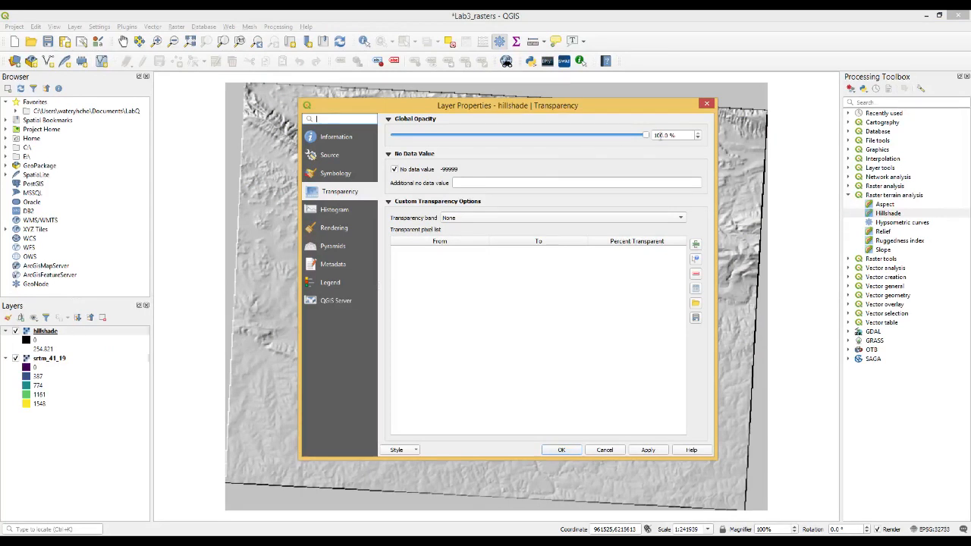
{"action": "left_click_drag", "start_coordinate": [661, 137], "coordinate": [653, 136]}
{"action": "type", "text": "50"}
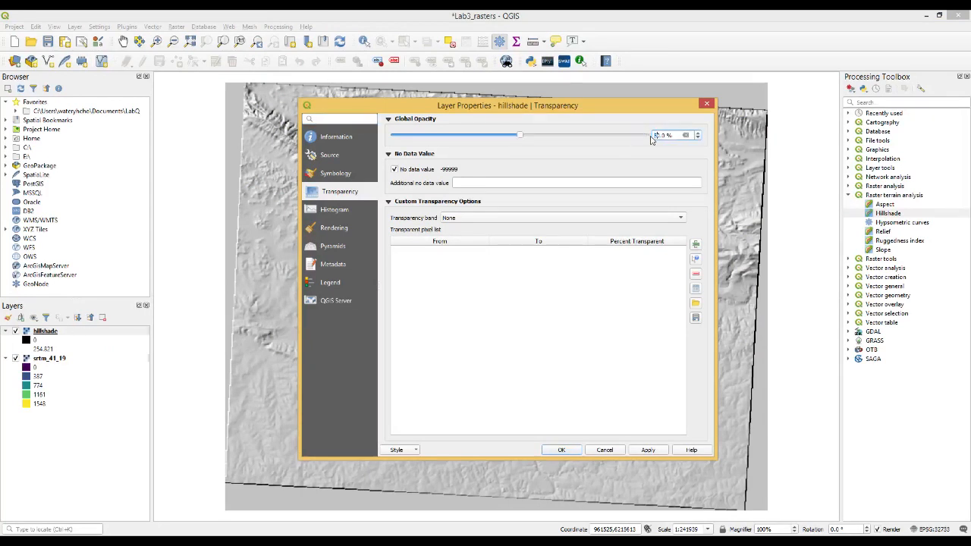
{"action": "left_click", "coordinate": [647, 451]}
{"action": "left_click", "coordinate": [561, 451]}
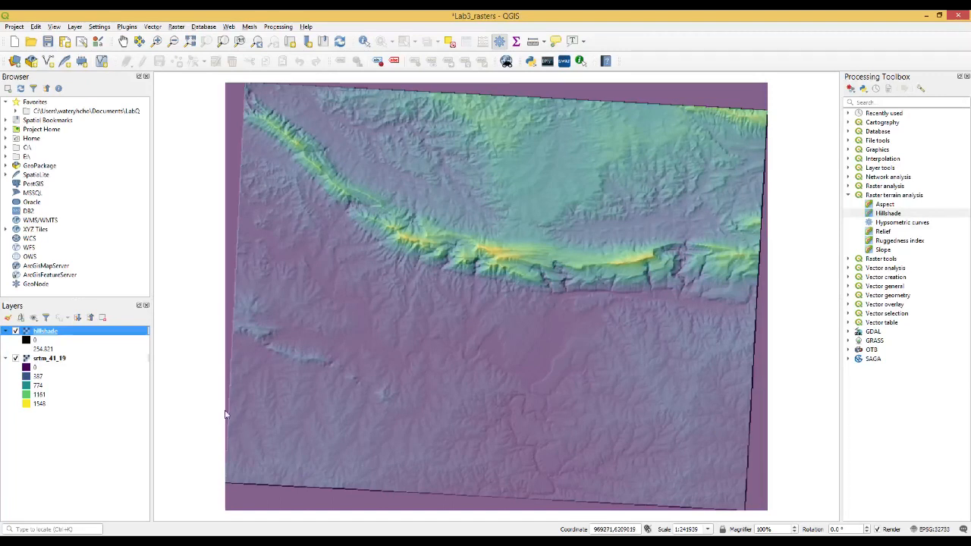
{"action": "left_click", "coordinate": [48, 43]}
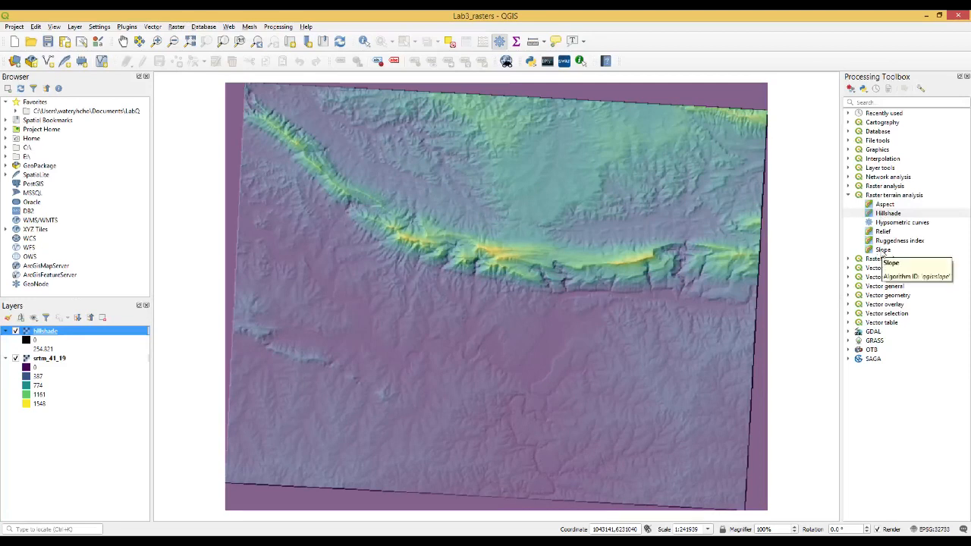
- Open the Slope algorithm from Raster terrain analysis and choose srtm_41_19 as the elevation layer
{"action": "left_click", "coordinate": [882, 252]}
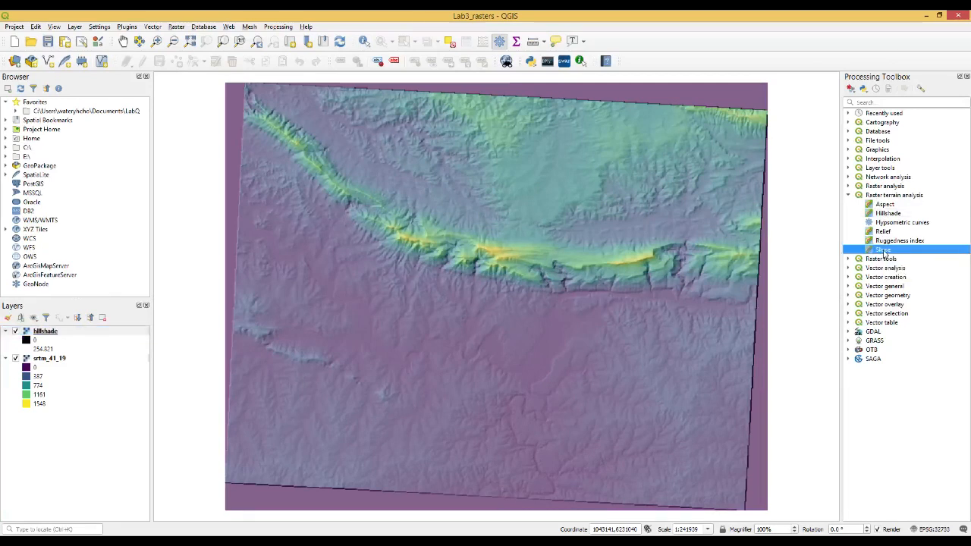
{"action": "double_click", "coordinate": [882, 251]}
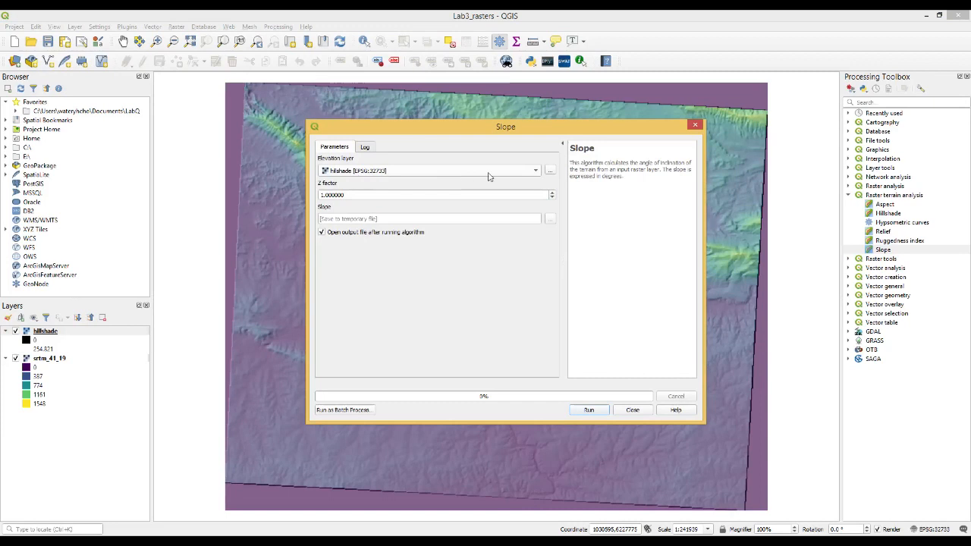
{"action": "left_click", "coordinate": [538, 173]}
{"action": "left_click", "coordinate": [435, 182]}
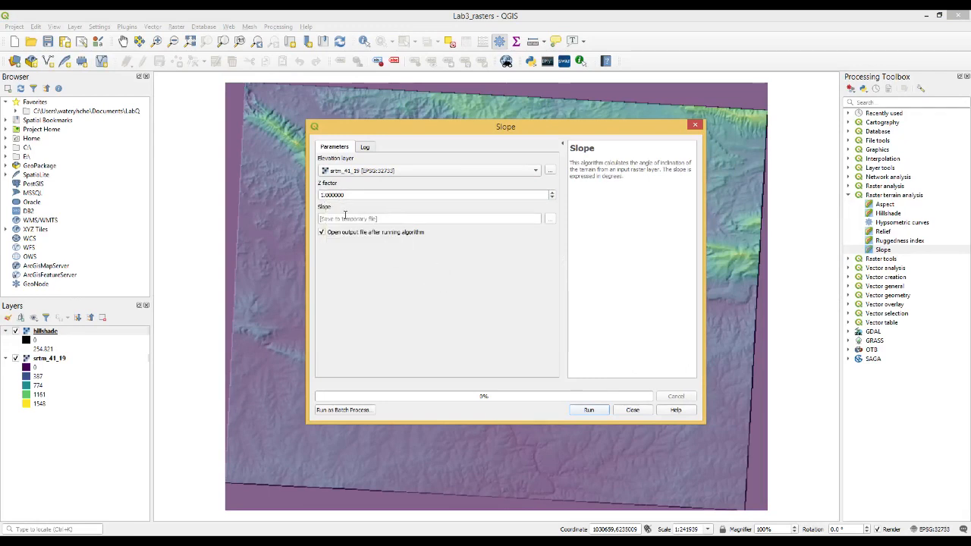
- Set the slope output to an SDAT file named slope in the solution's Lab3 folder, run Slope, and close the dialog
{"action": "left_click", "coordinate": [551, 220]}
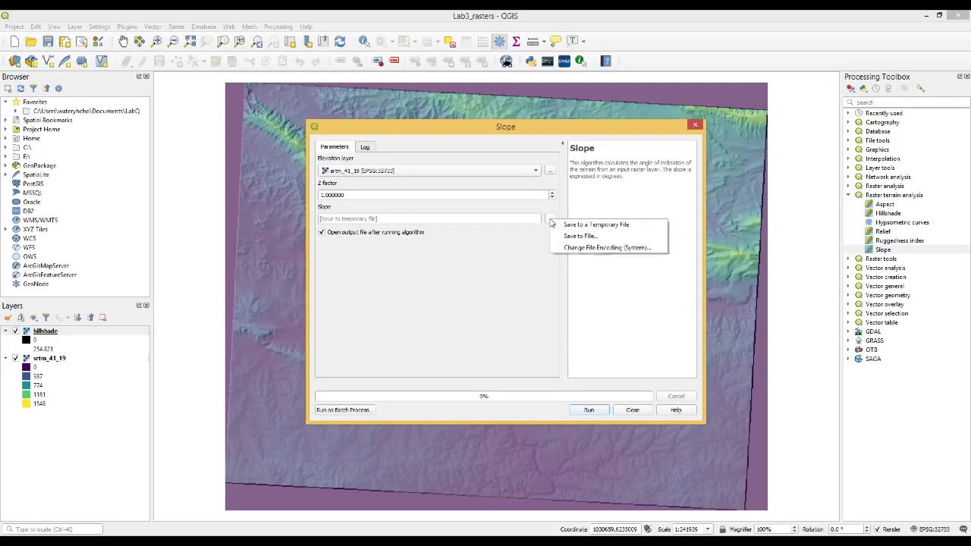
{"action": "left_click", "coordinate": [577, 236]}
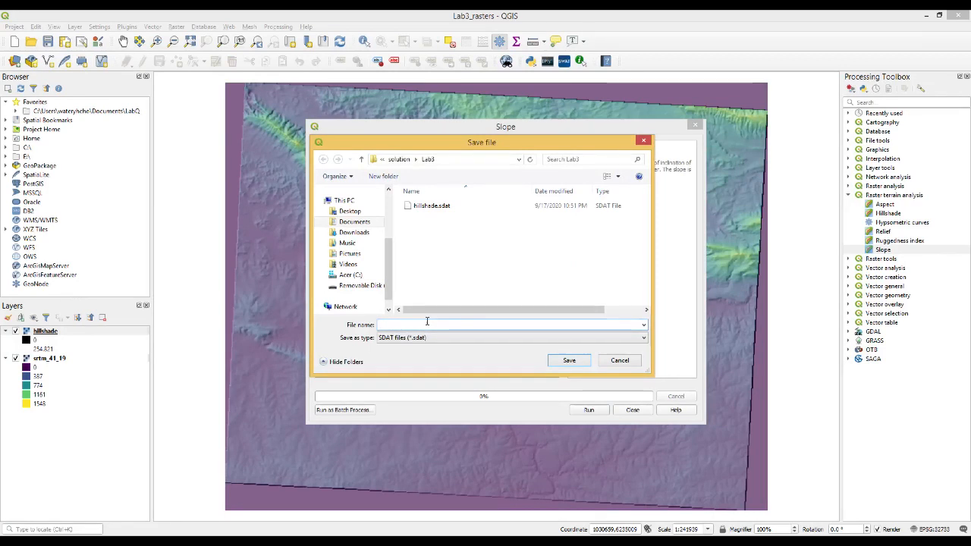
{"action": "type", "text": "lope"}
{"action": "left_click", "coordinate": [586, 364]}
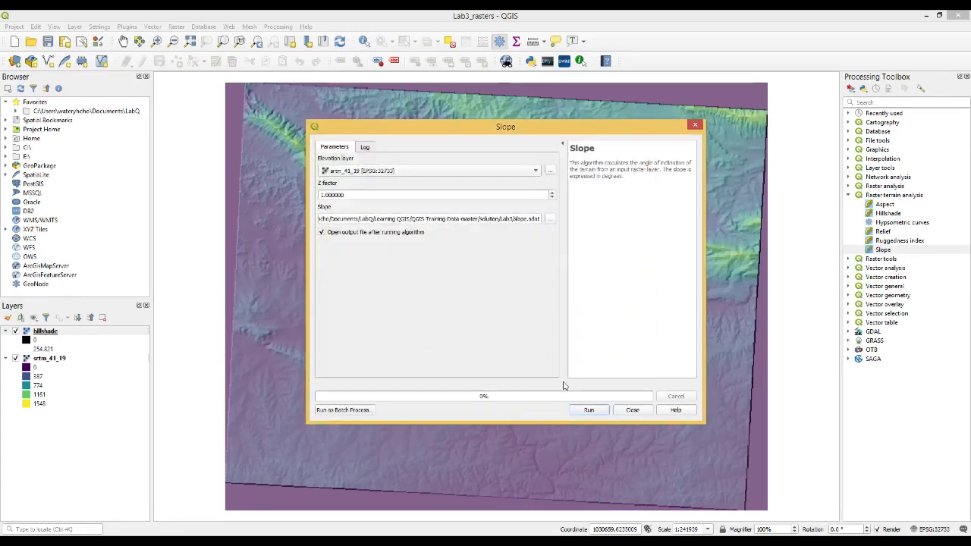
{"action": "left_click", "coordinate": [588, 411]}
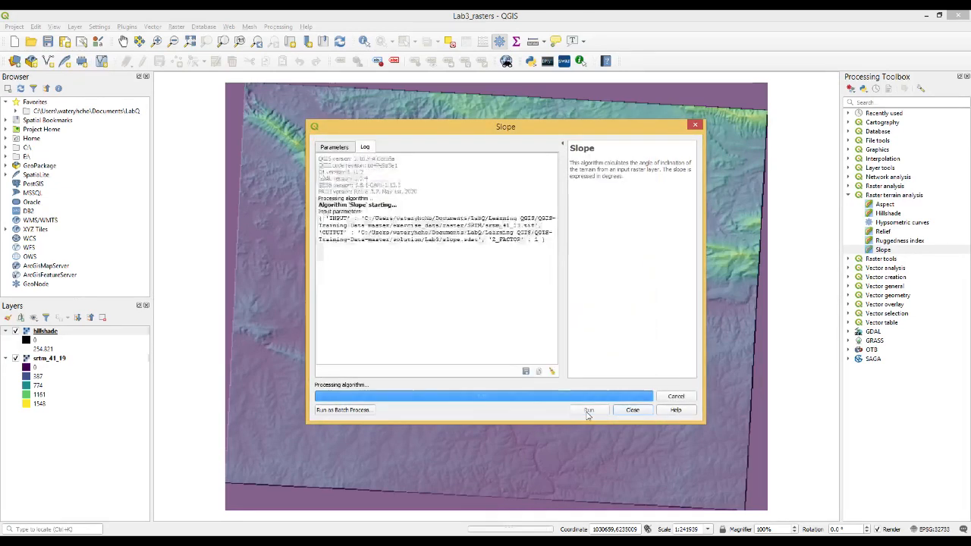
{"action": "left_click", "coordinate": [631, 410]}
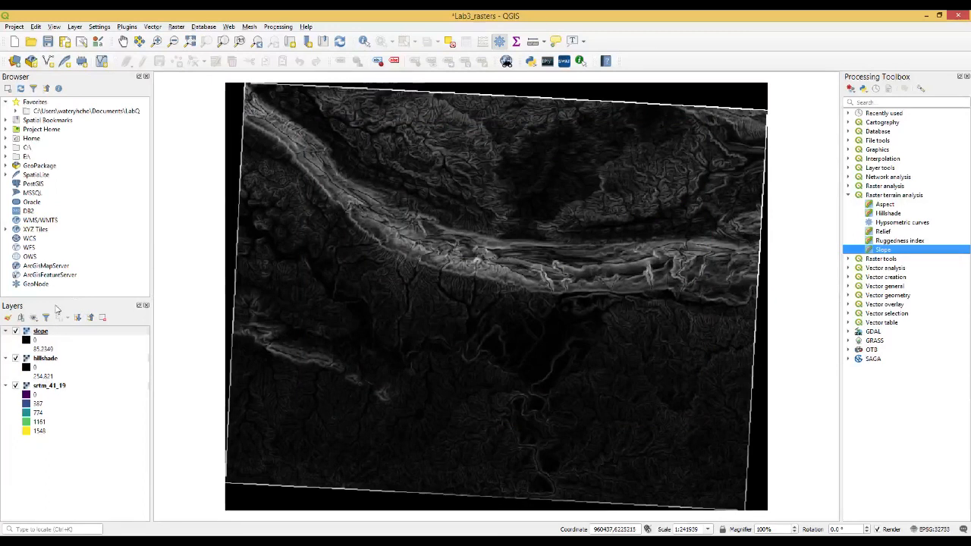
- Open the Aspect algorithm from Raster terrain analysis and choose srtm_41_19 as the elevation layer
{"action": "double_click", "coordinate": [885, 205]}
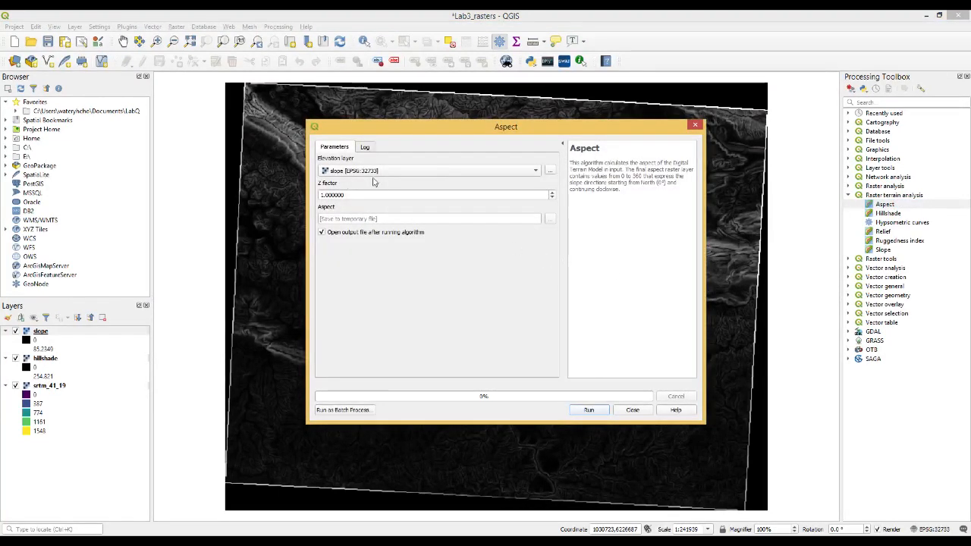
{"action": "left_click", "coordinate": [443, 172]}
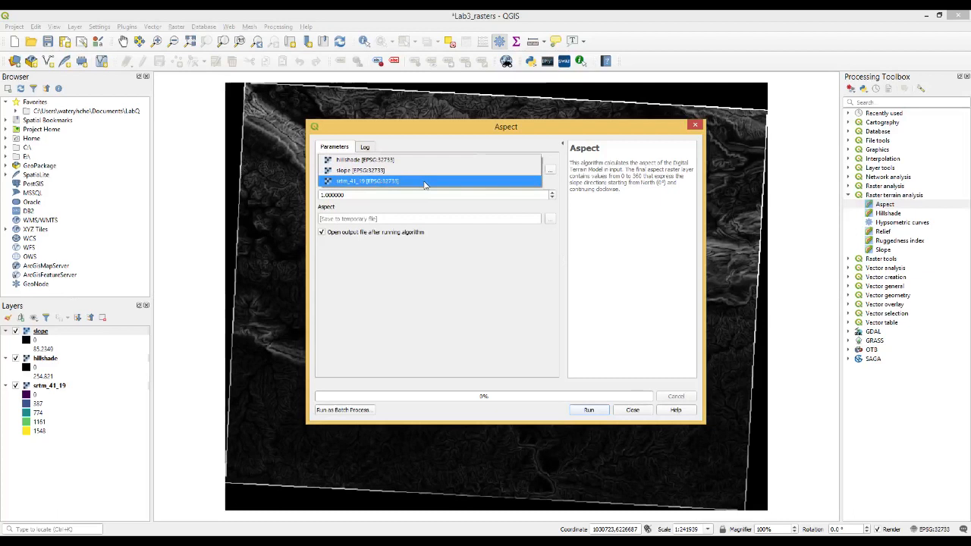
{"action": "left_click", "coordinate": [425, 182]}
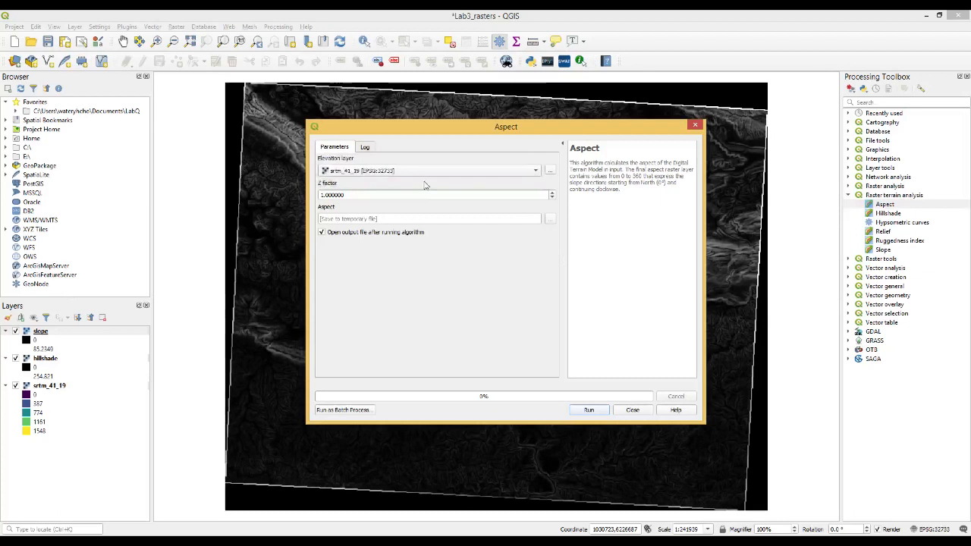
- Set the aspect output to an SDAT file named aspect in the solution's Lab3 folder, run Aspect, and close the dialog
{"action": "left_click", "coordinate": [552, 220]}
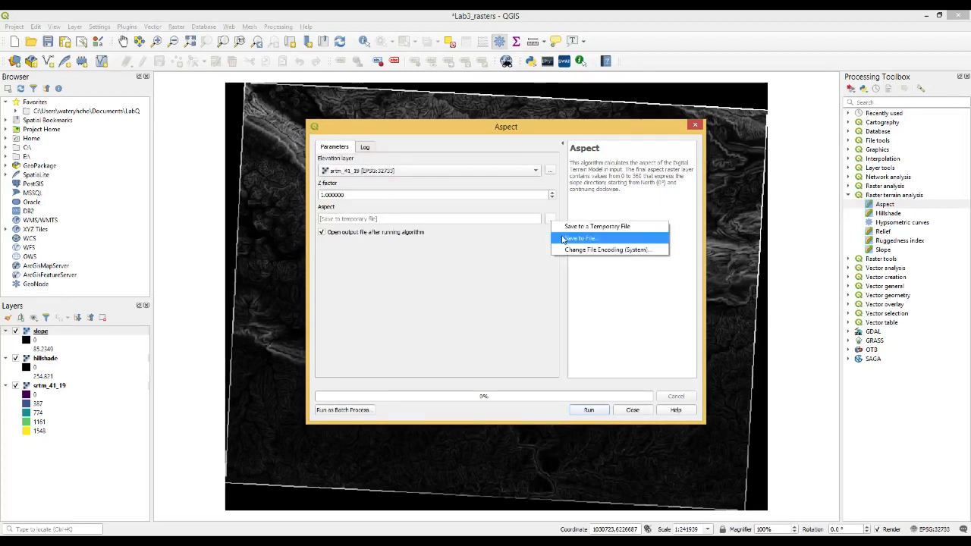
{"action": "left_click", "coordinate": [563, 239]}
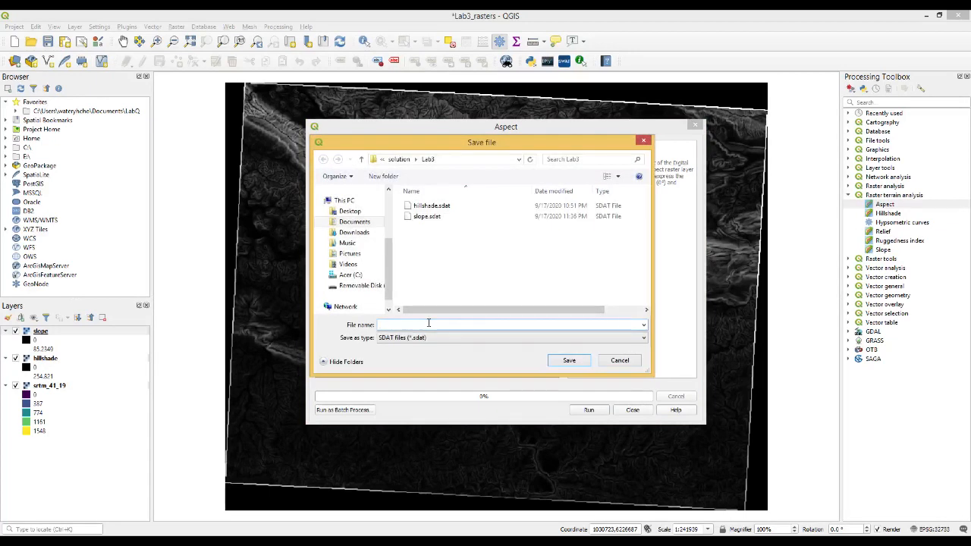
{"action": "type", "text": "aspect"}
{"action": "left_click", "coordinate": [569, 361]}
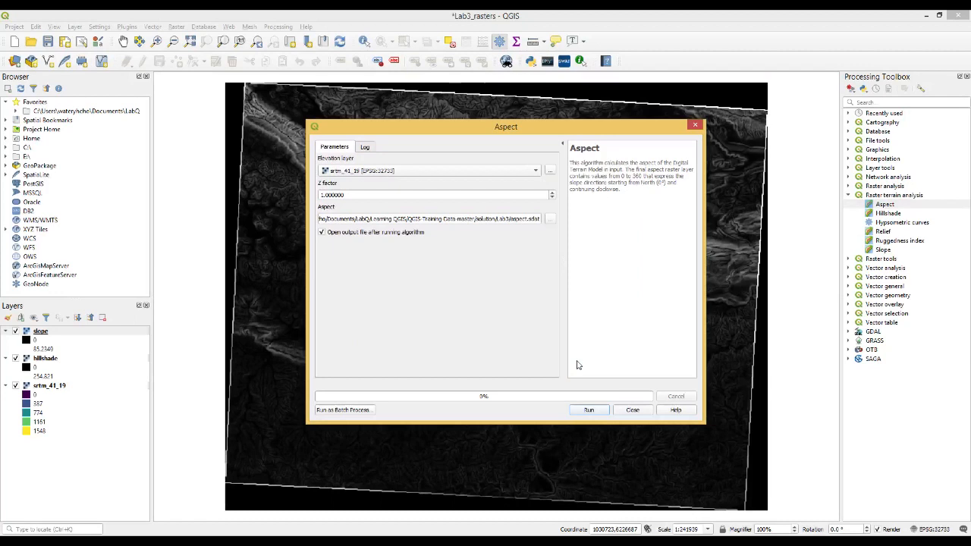
{"action": "left_click", "coordinate": [589, 410]}
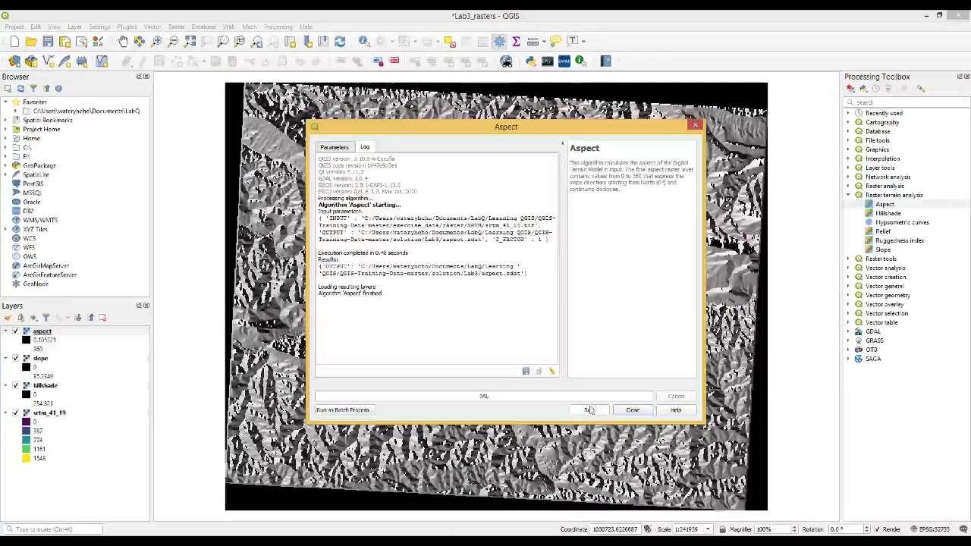
{"action": "left_click", "coordinate": [633, 410]}
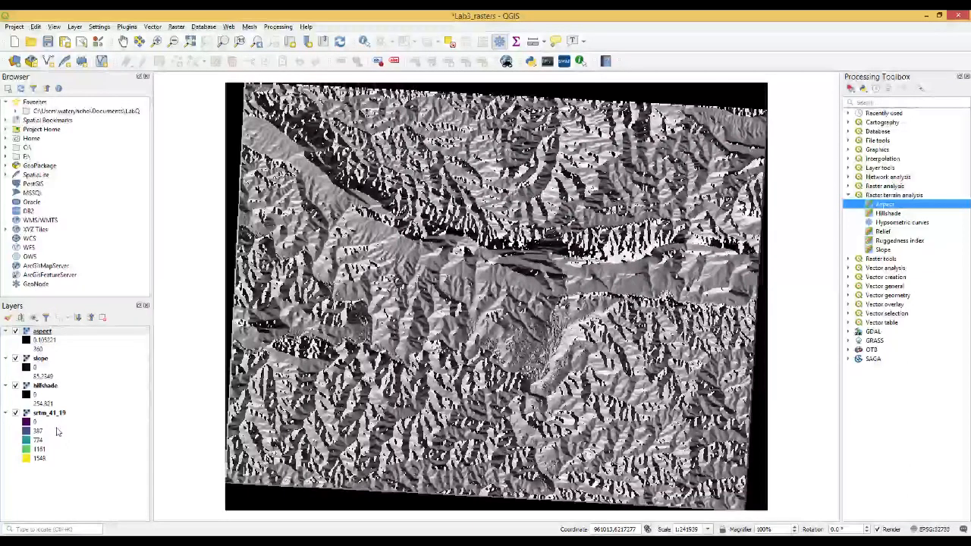
{"action": "left_click", "coordinate": [65, 480]}
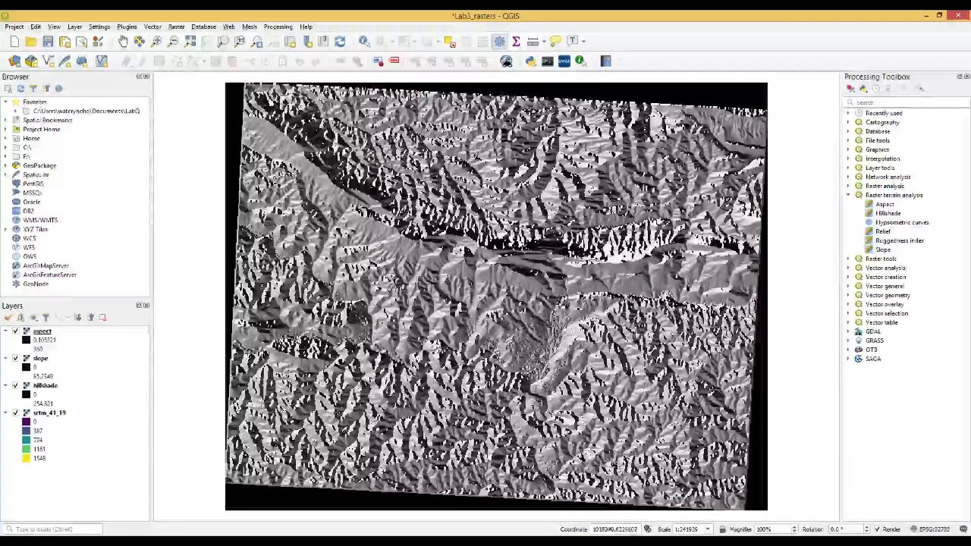
- Examine the raster calculator tools offered under GDAL's Raster miscellaneous group and SAGA's Raster calculus group in the Processing Toolbox
{"action": "left_click", "coordinate": [849, 333]}
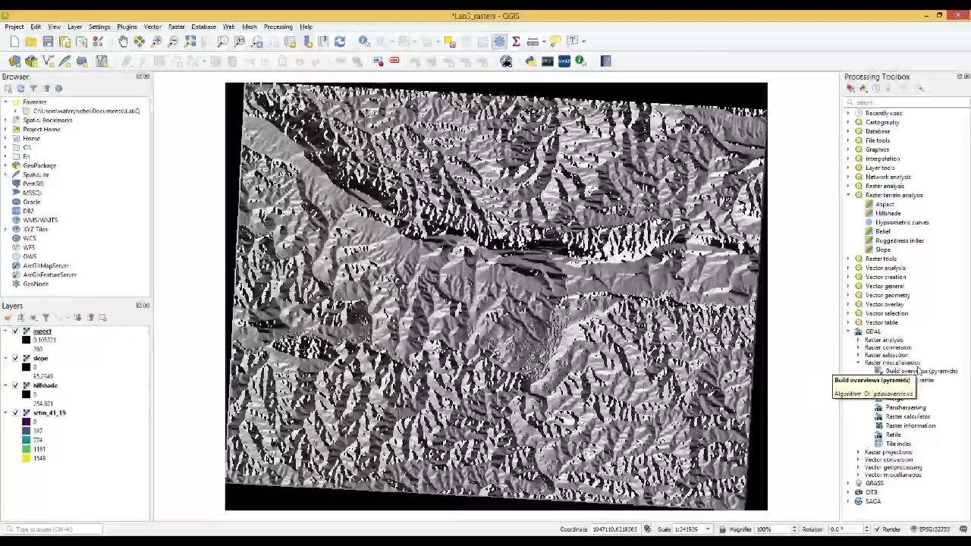
{"action": "left_click", "coordinate": [906, 417]}
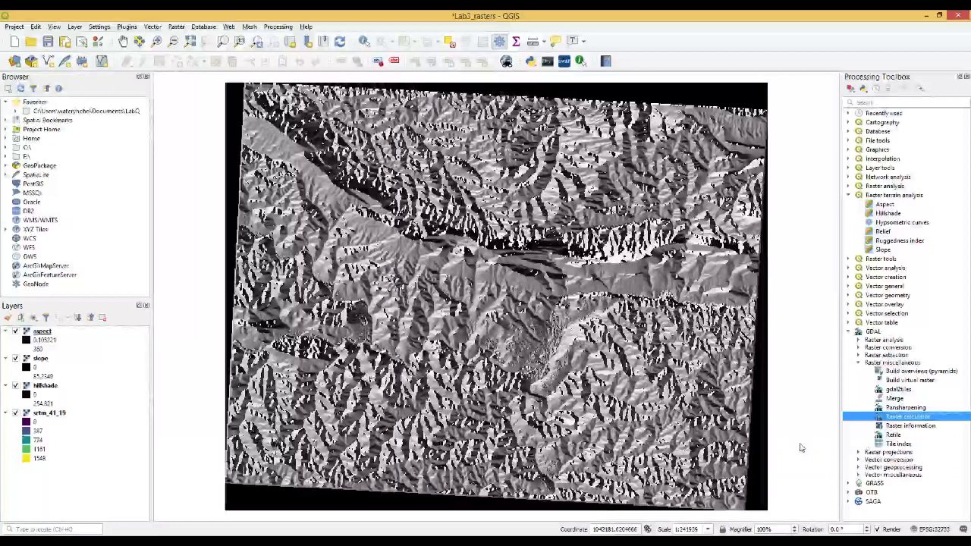
{"action": "left_click", "coordinate": [849, 333]}
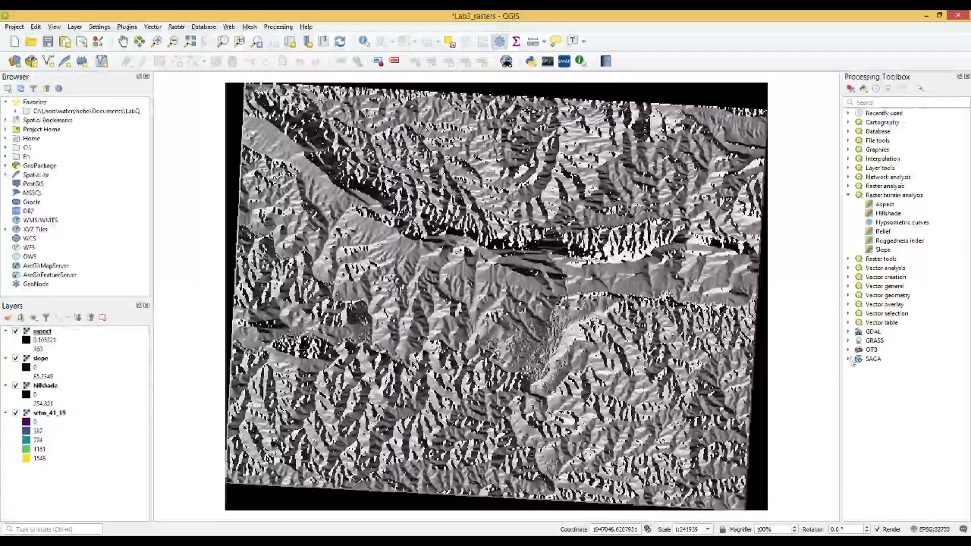
{"action": "left_click", "coordinate": [849, 360]}
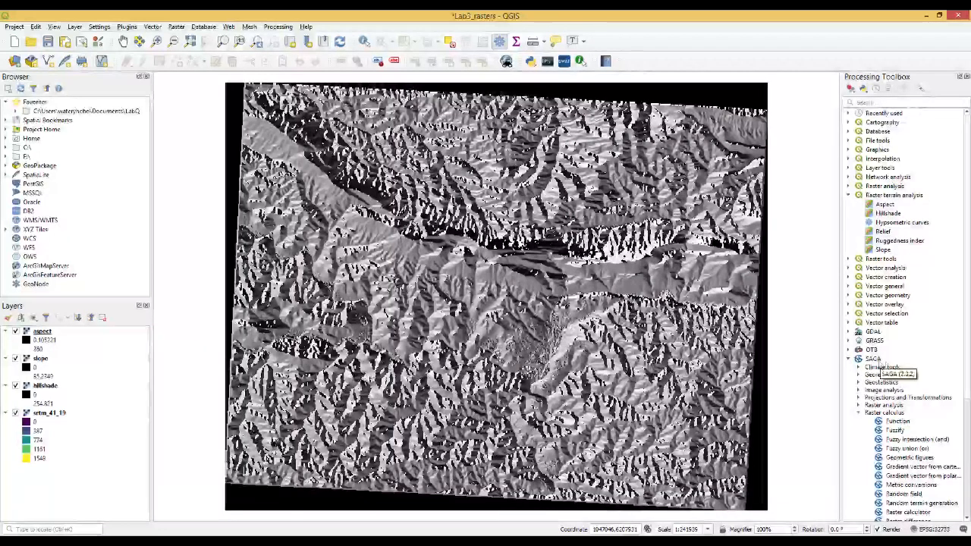
{"action": "scroll", "coordinate": [905, 394], "scroll_direction": "down", "scroll_amount": 1}
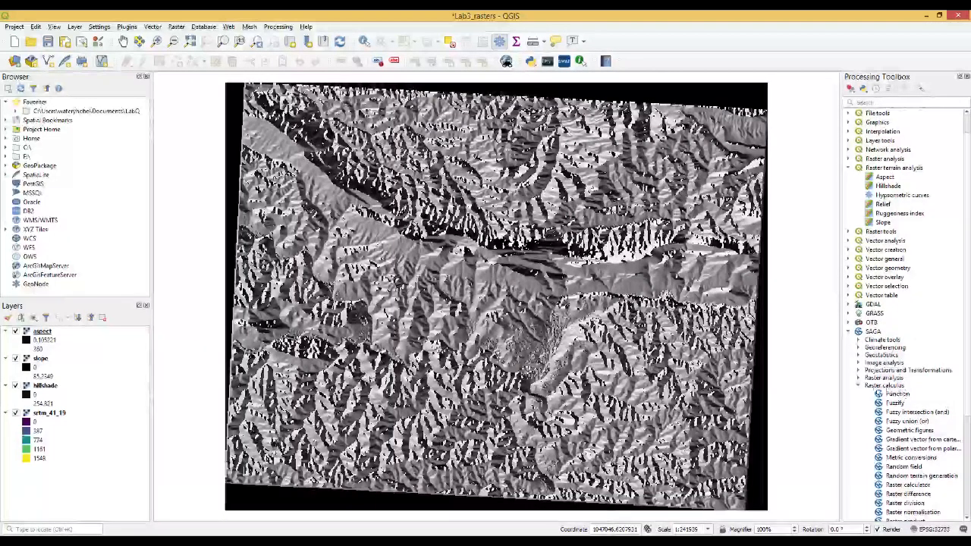
{"action": "left_click", "coordinate": [878, 387]}
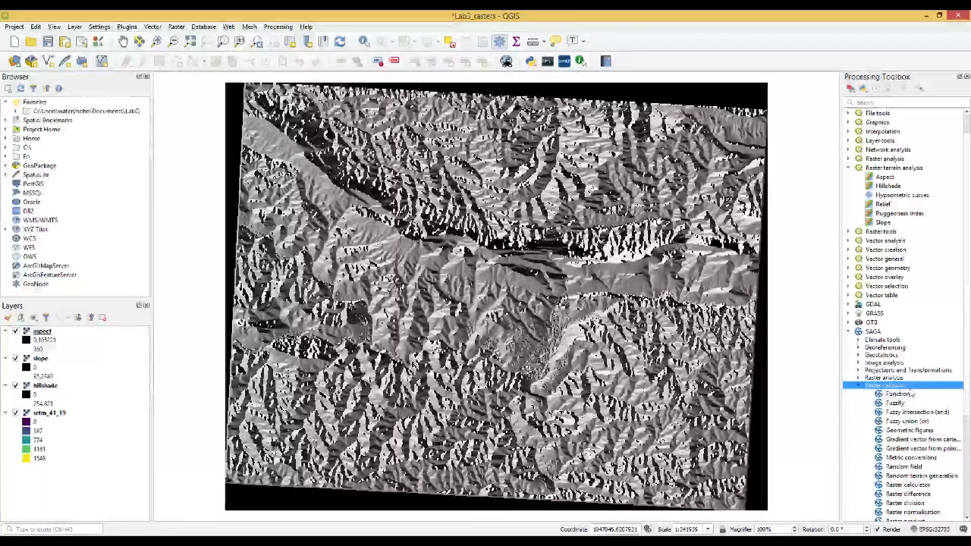
{"action": "scroll", "coordinate": [903, 409], "scroll_direction": "down", "scroll_amount": 2}
{"action": "scroll", "coordinate": [894, 416], "scroll_direction": "down", "scroll_amount": 1}
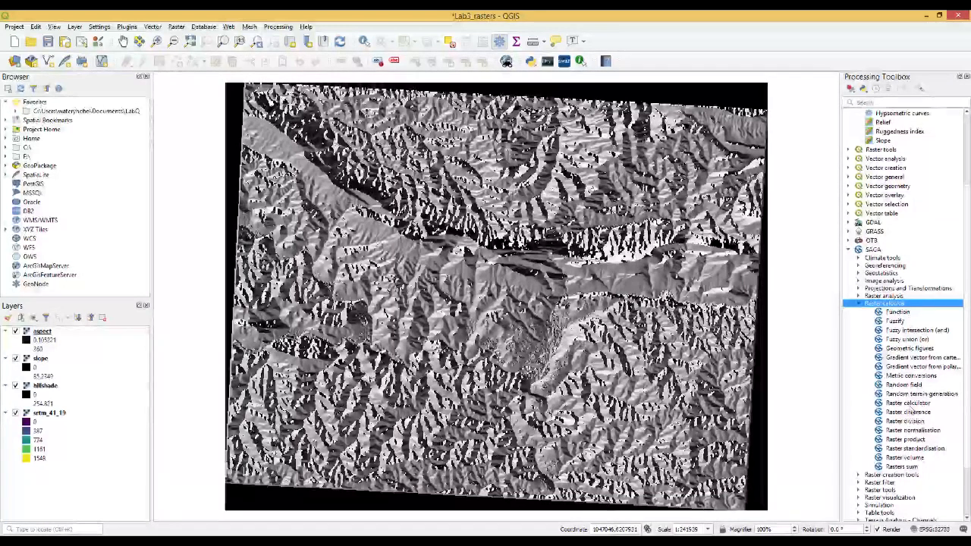
{"action": "left_click", "coordinate": [849, 250]}
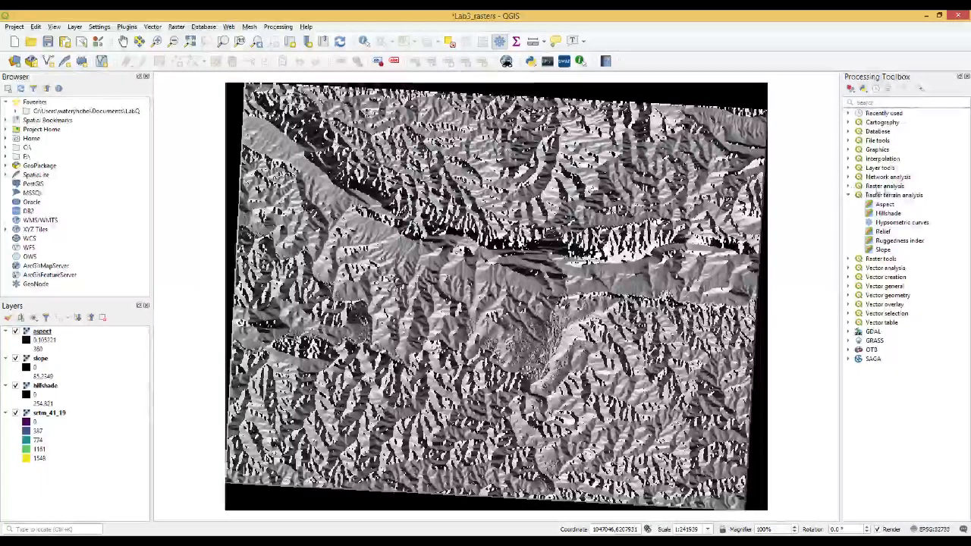
- Open the Raster calculator from Raster analysis and enter the expression "aspect@1" <= 90 OR "aspect@1" >= 270
{"action": "left_click", "coordinate": [849, 186]}
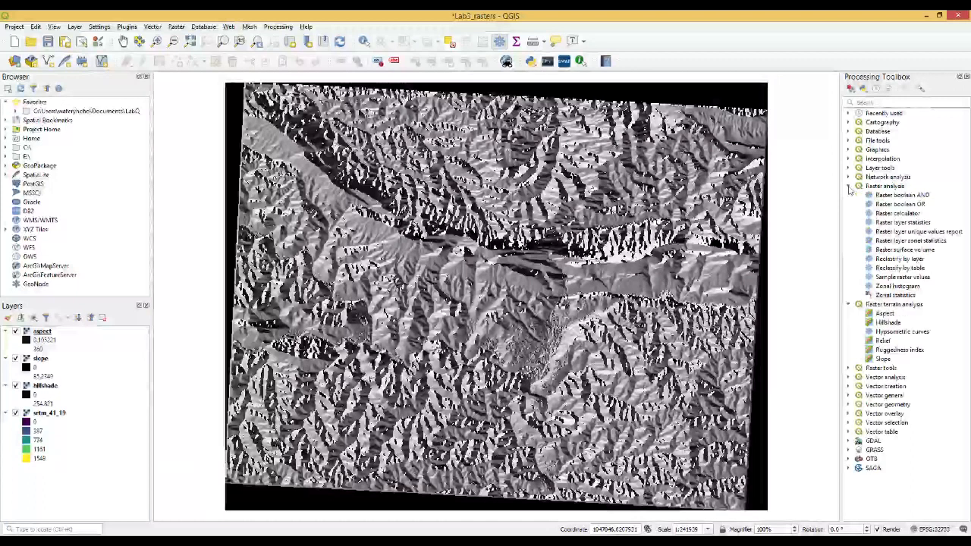
{"action": "left_click", "coordinate": [894, 217]}
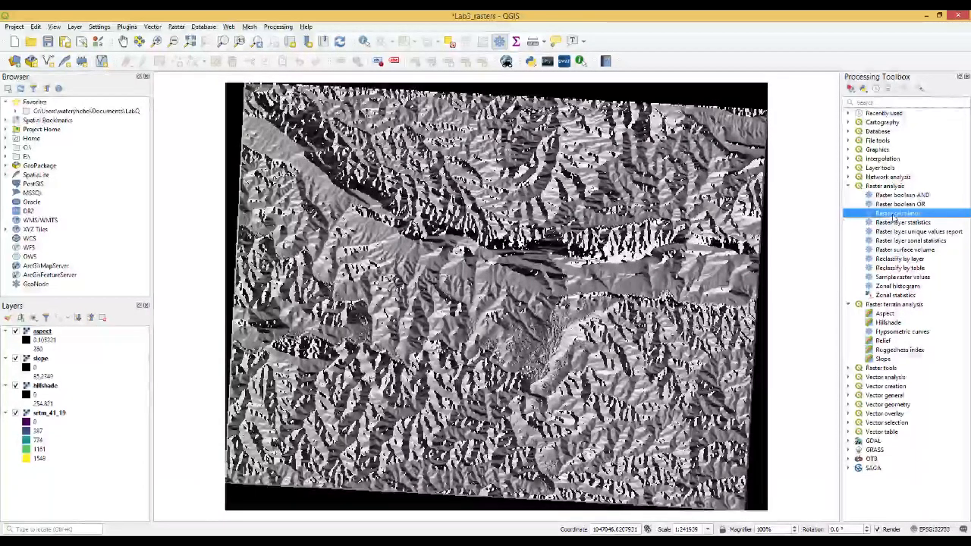
{"action": "double_click", "coordinate": [895, 214]}
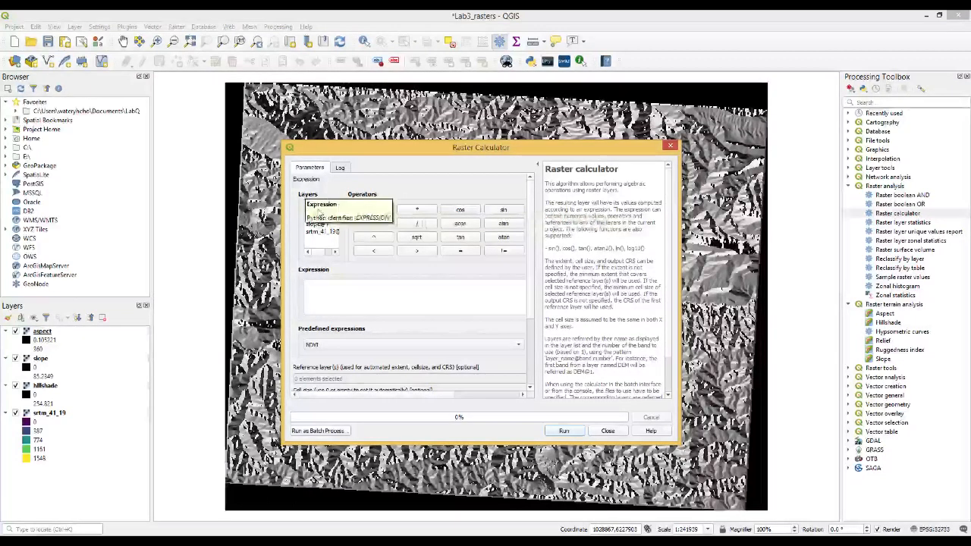
{"action": "double_click", "coordinate": [313, 212]}
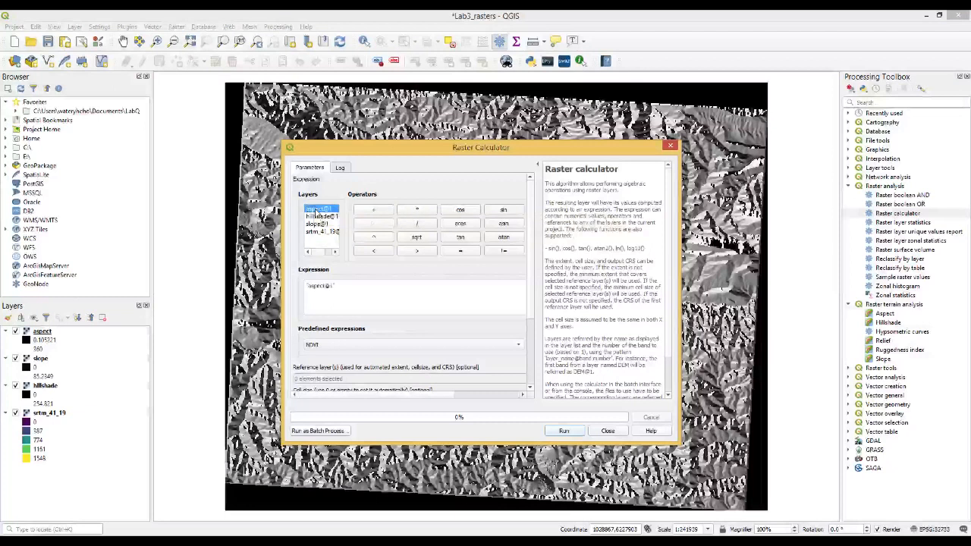
{"action": "left_click", "coordinate": [363, 286]}
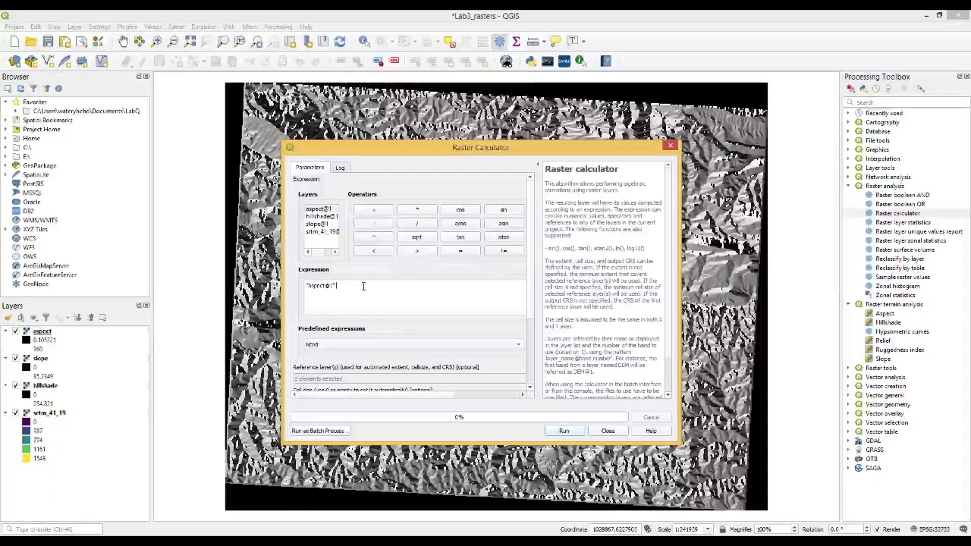
{"action": "type", "text": "<= "}
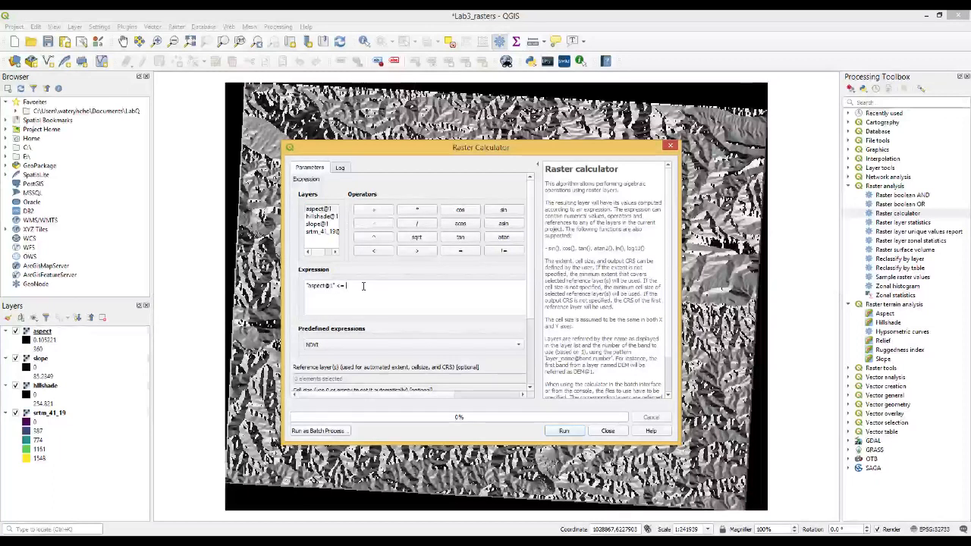
{"action": "type", "text": "90 OR"}
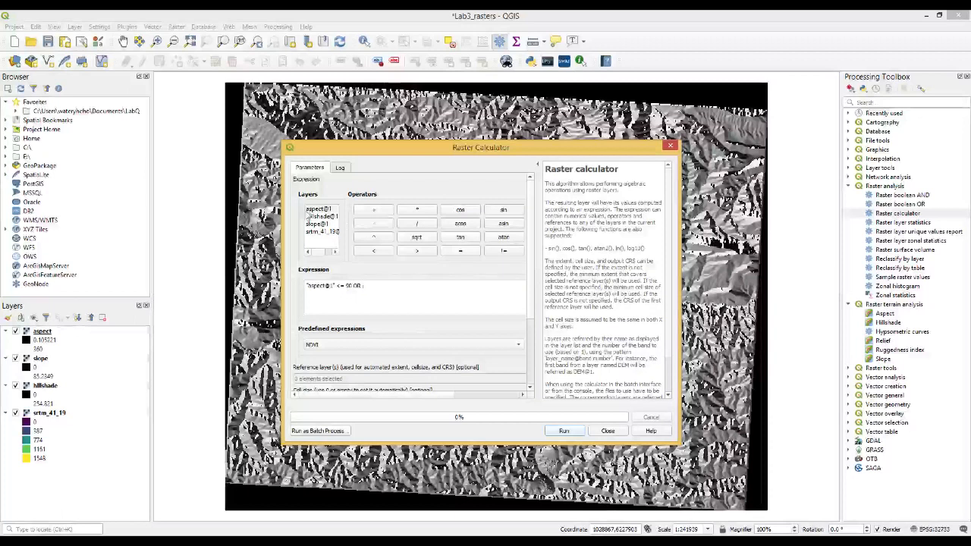
{"action": "double_click", "coordinate": [314, 210]}
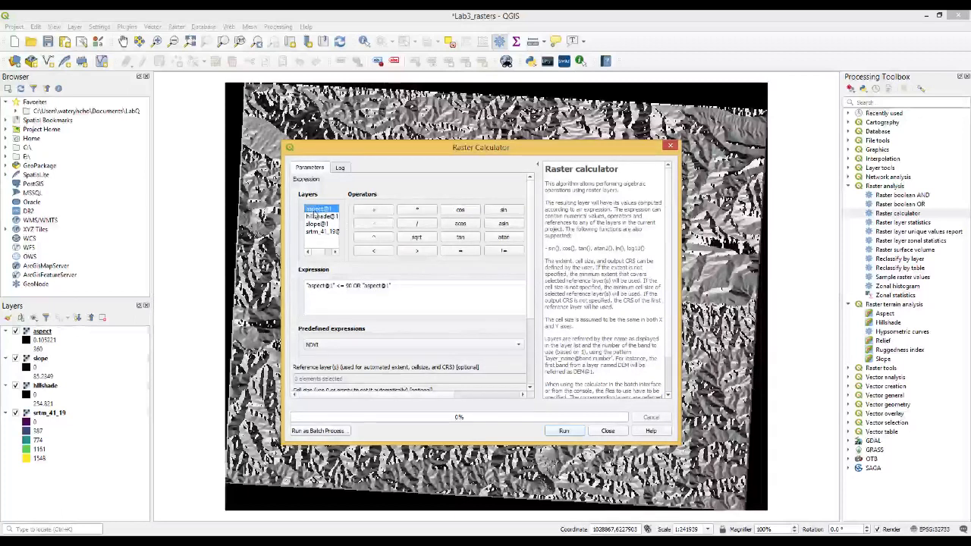
{"action": "left_click", "coordinate": [417, 288]}
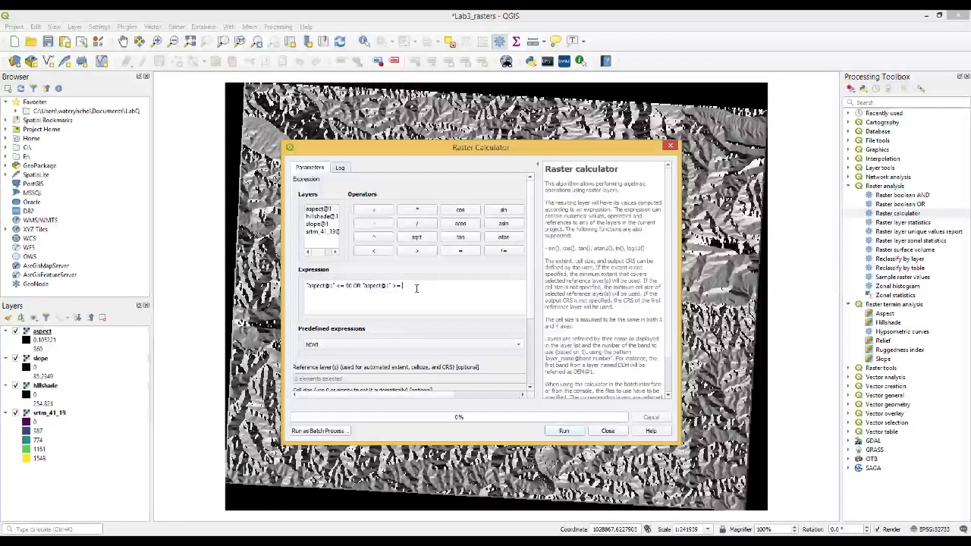
{"action": "type", "text": ">= 270"}
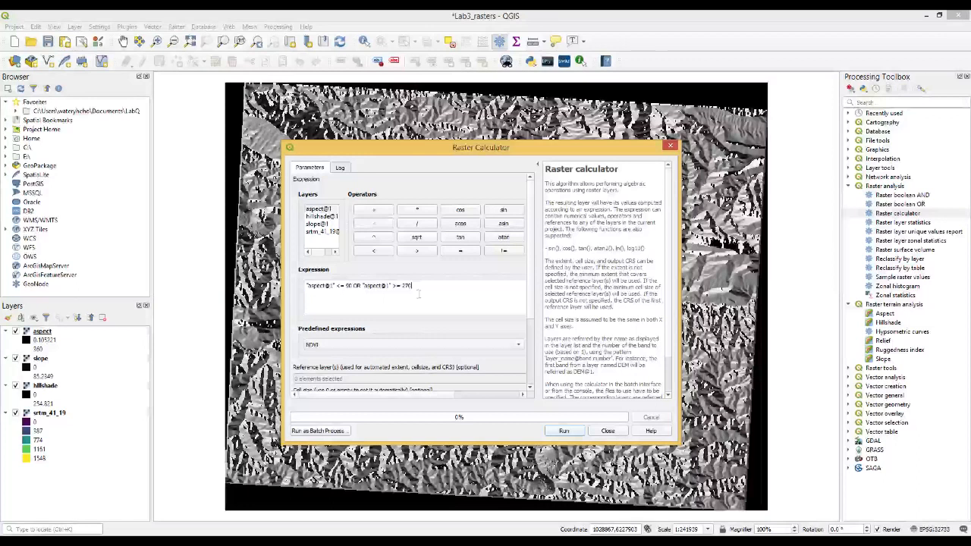
- Set the aspect layer as the calculation's reference layer
{"action": "scroll", "coordinate": [531, 326], "scroll_direction": "down", "scroll_amount": 3}
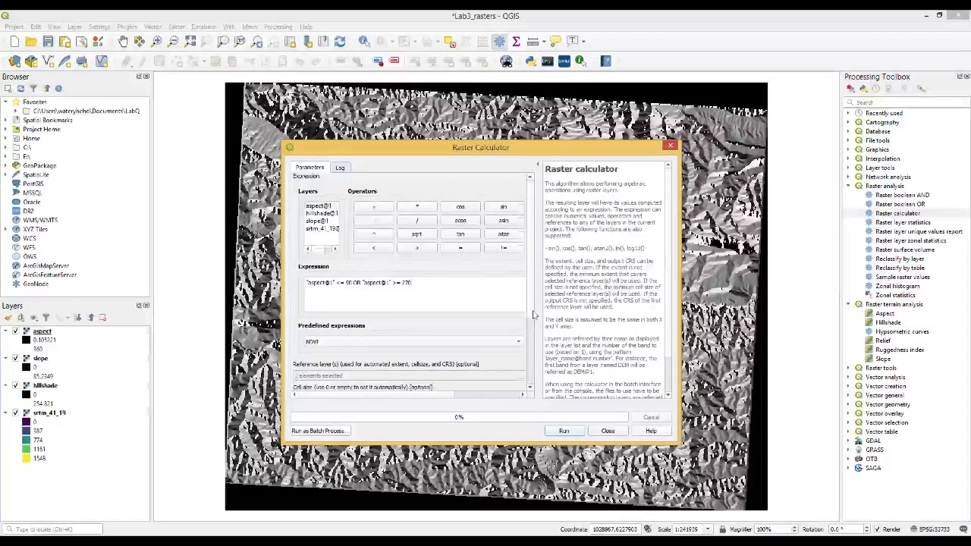
{"action": "scroll", "coordinate": [539, 339], "scroll_direction": "down", "scroll_amount": 2}
{"action": "scroll", "coordinate": [540, 339], "scroll_direction": "down", "scroll_amount": 3}
{"action": "scroll", "coordinate": [463, 322], "scroll_direction": "down", "scroll_amount": 2}
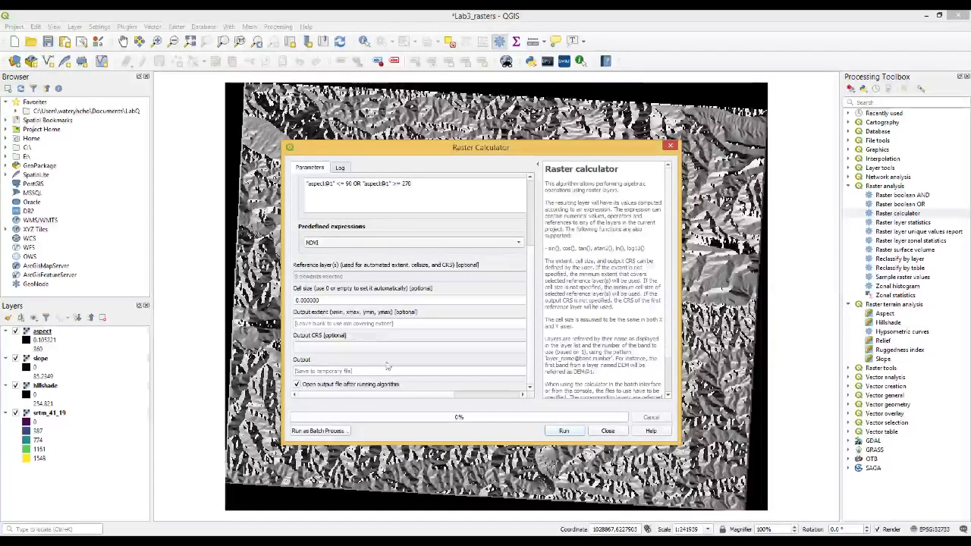
{"action": "left_click_drag", "start_coordinate": [411, 396], "coordinate": [487, 403]}
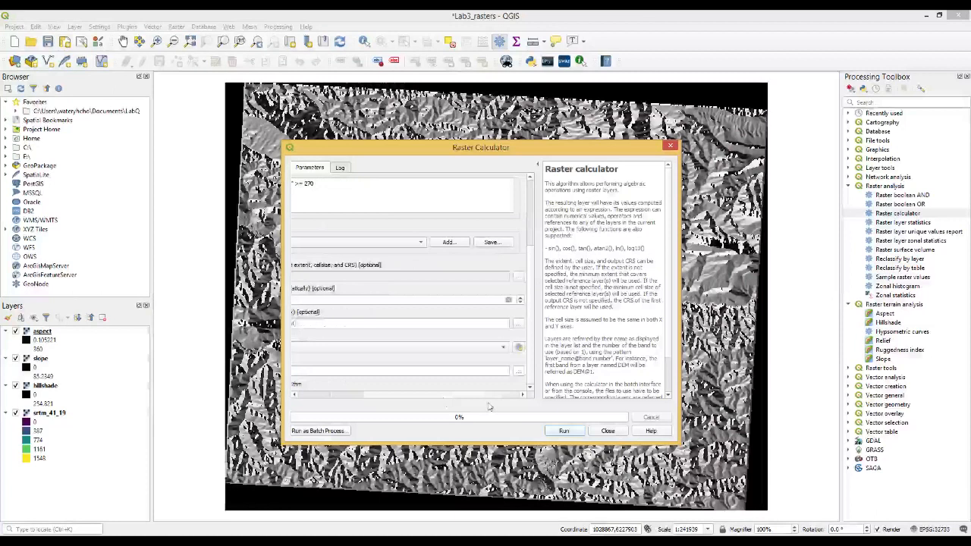
{"action": "left_click", "coordinate": [517, 278]}
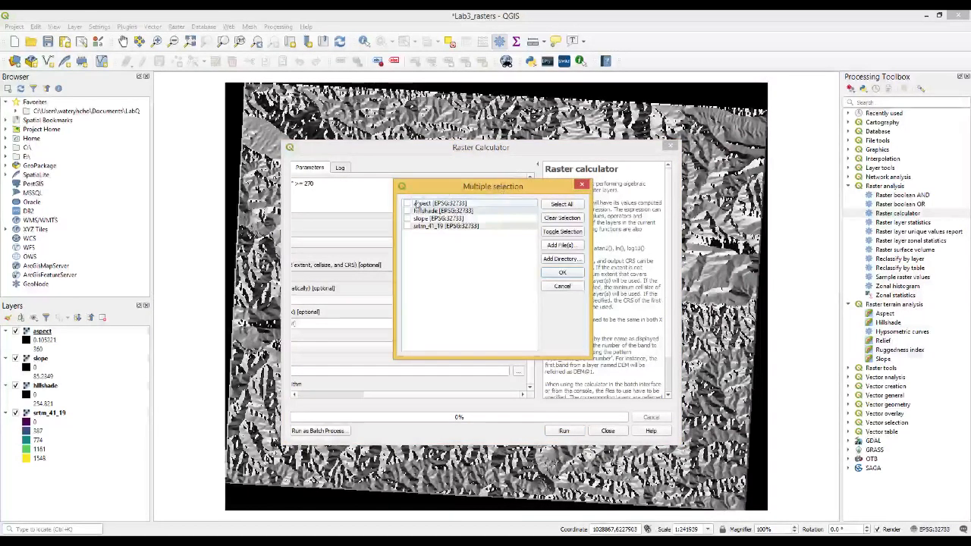
{"action": "left_click", "coordinate": [407, 204]}
{"action": "left_click", "coordinate": [563, 273]}
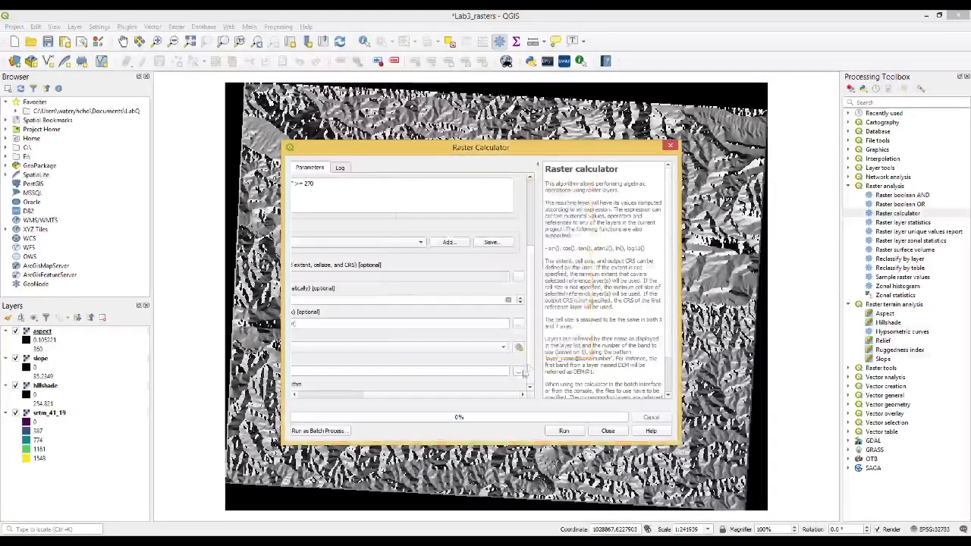
- Set the output to aspect_north.sdat in the solution's Lab3 folder, run the raster calculation, and close the dialog
{"action": "left_click_drag", "start_coordinate": [433, 391], "coordinate": [521, 394]}
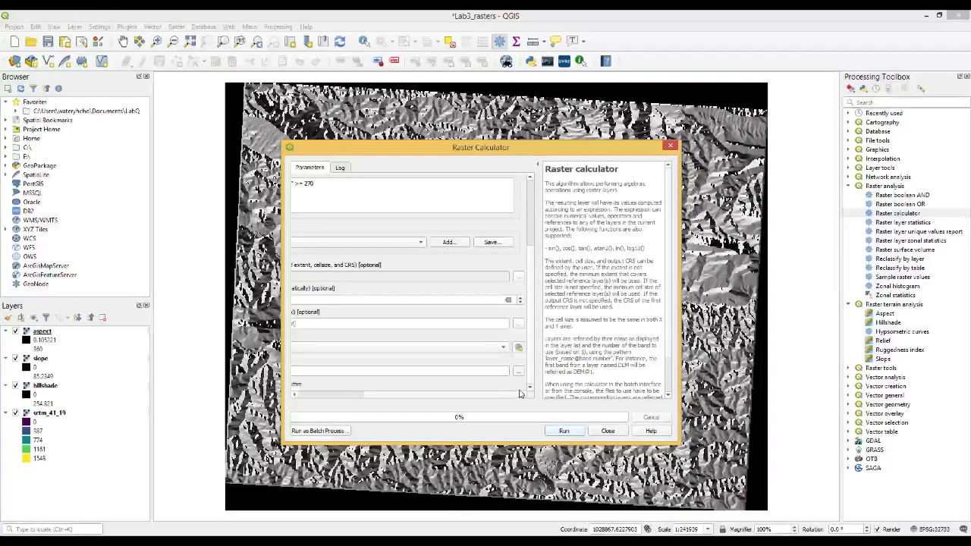
{"action": "left_click", "coordinate": [519, 375]}
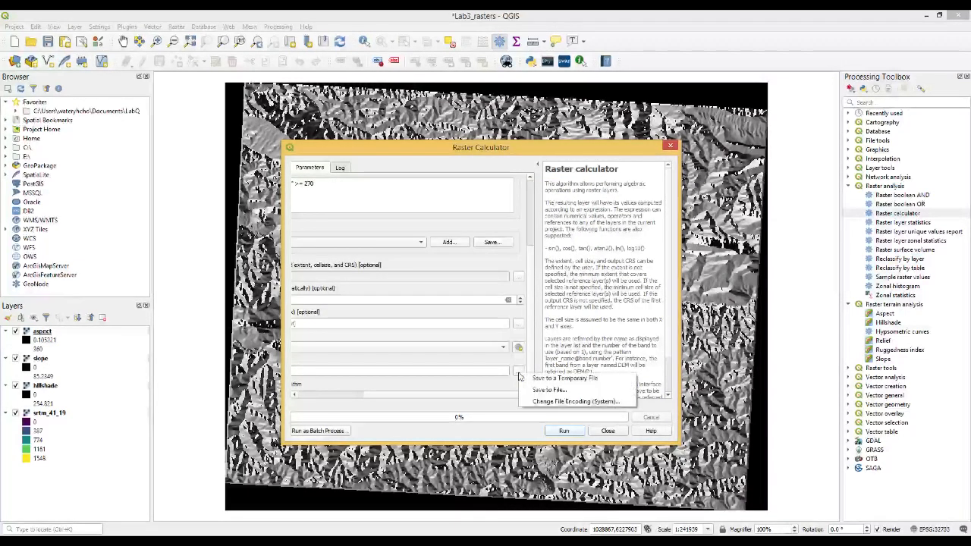
{"action": "left_click", "coordinate": [555, 393]}
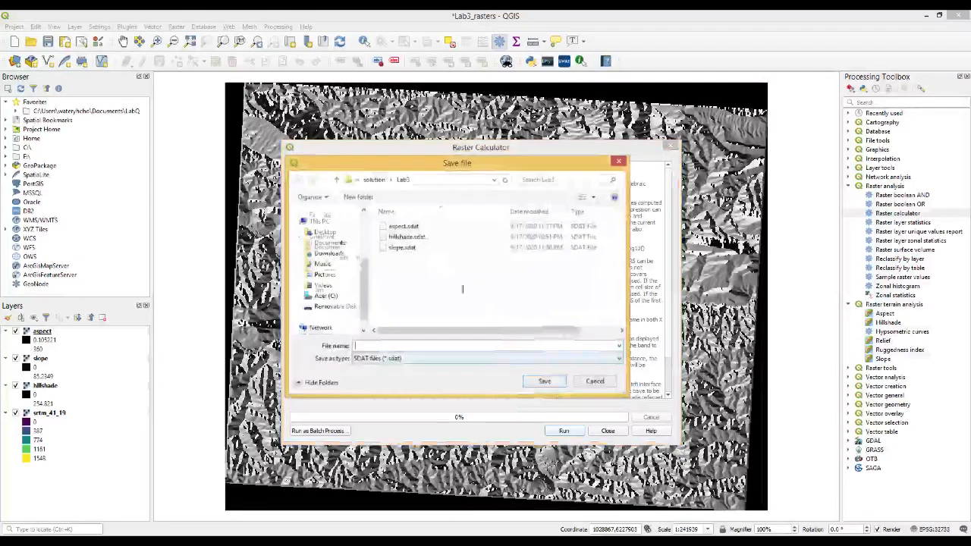
{"action": "left_click", "coordinate": [404, 226]}
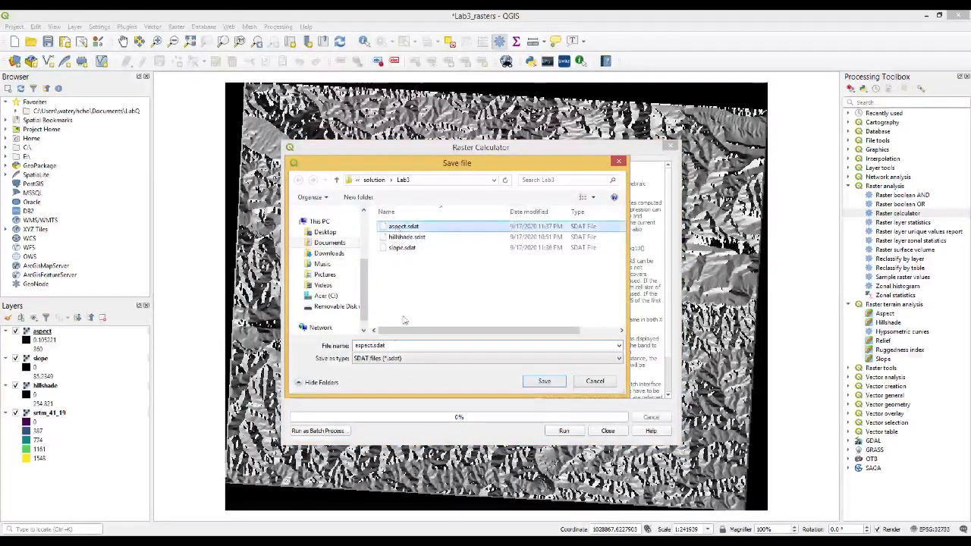
{"action": "left_click", "coordinate": [372, 346]}
{"action": "left_click", "coordinate": [372, 347]}
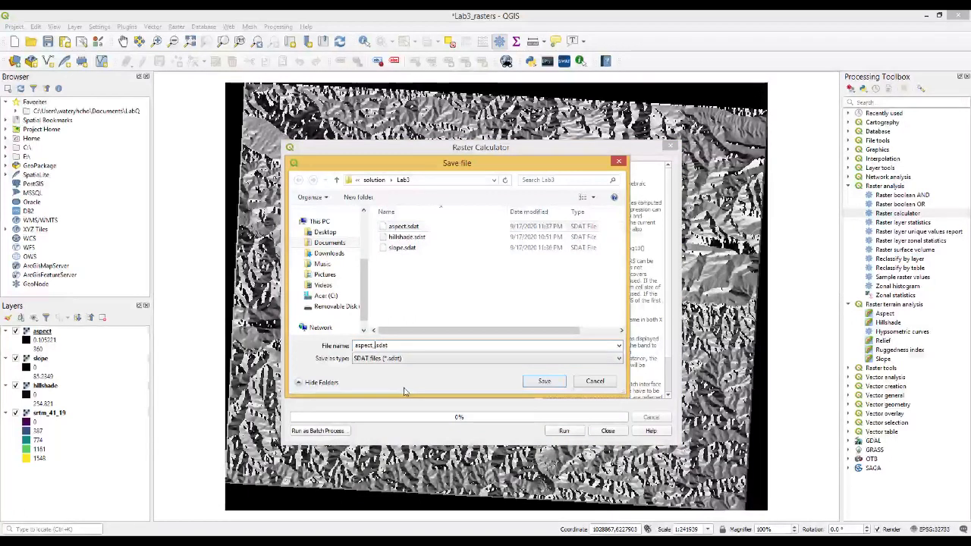
{"action": "type", "text": "_north"}
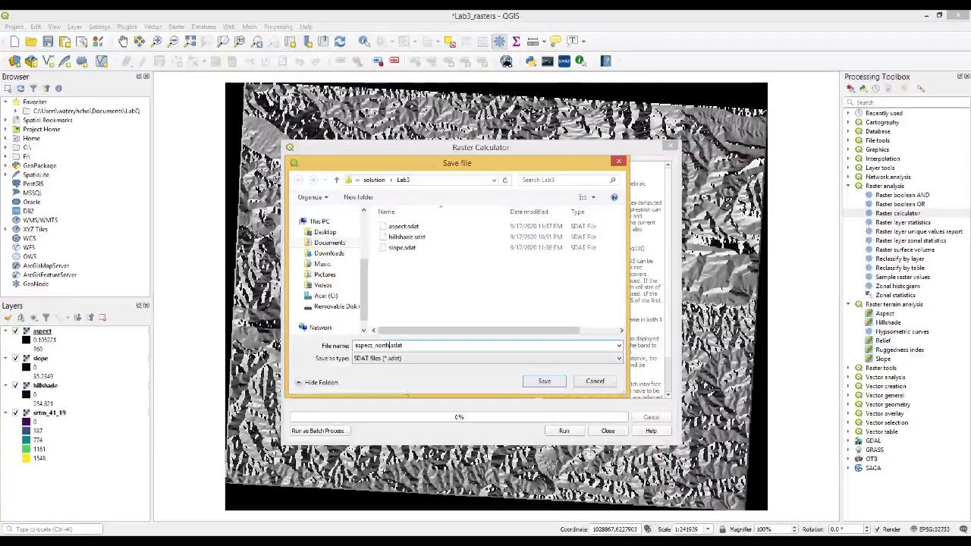
{"action": "left_click", "coordinate": [555, 384]}
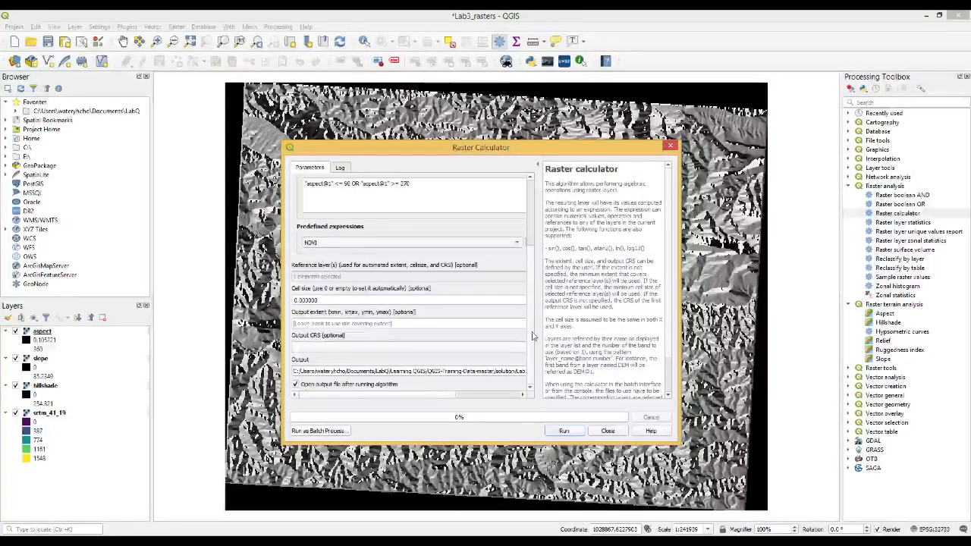
{"action": "scroll", "coordinate": [533, 337], "scroll_direction": "up", "scroll_amount": 5}
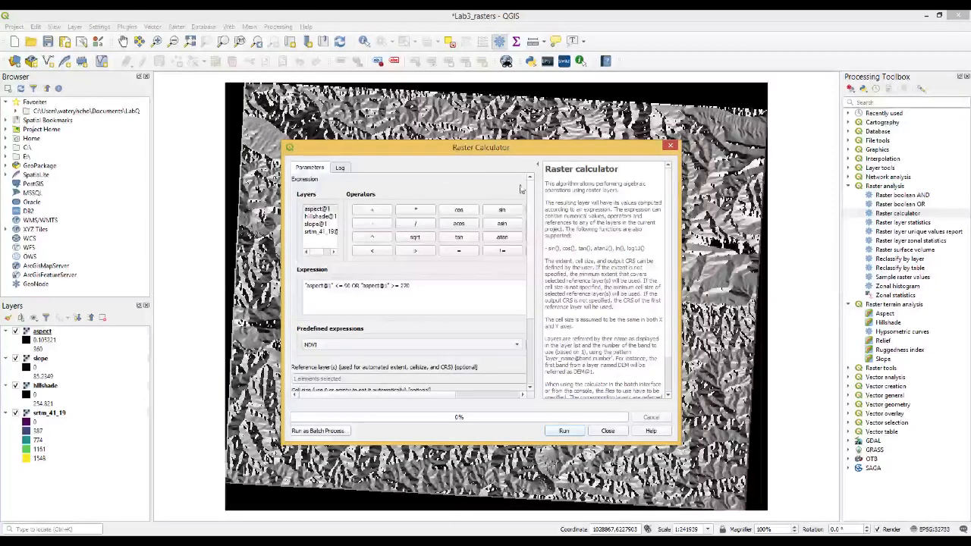
{"action": "left_click", "coordinate": [564, 431]}
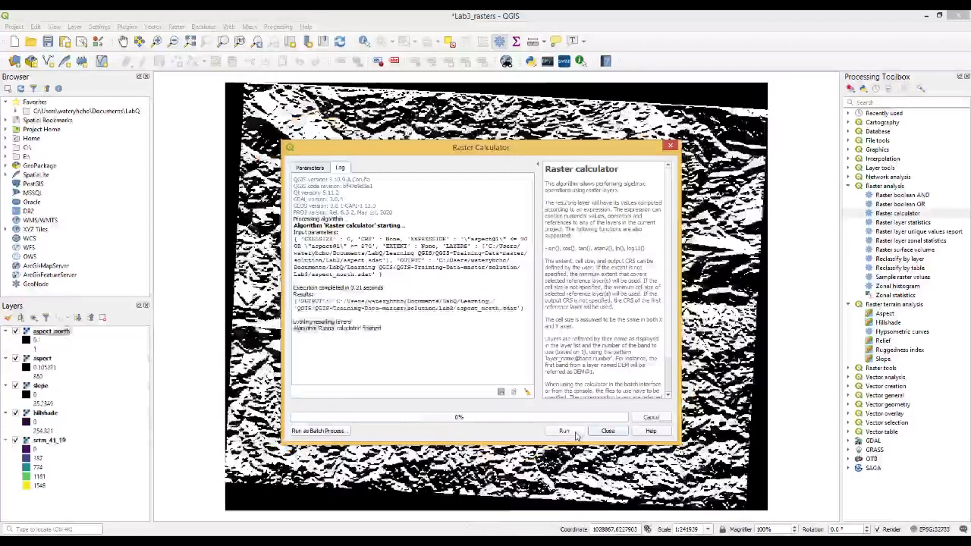
{"action": "left_click", "coordinate": [613, 432]}
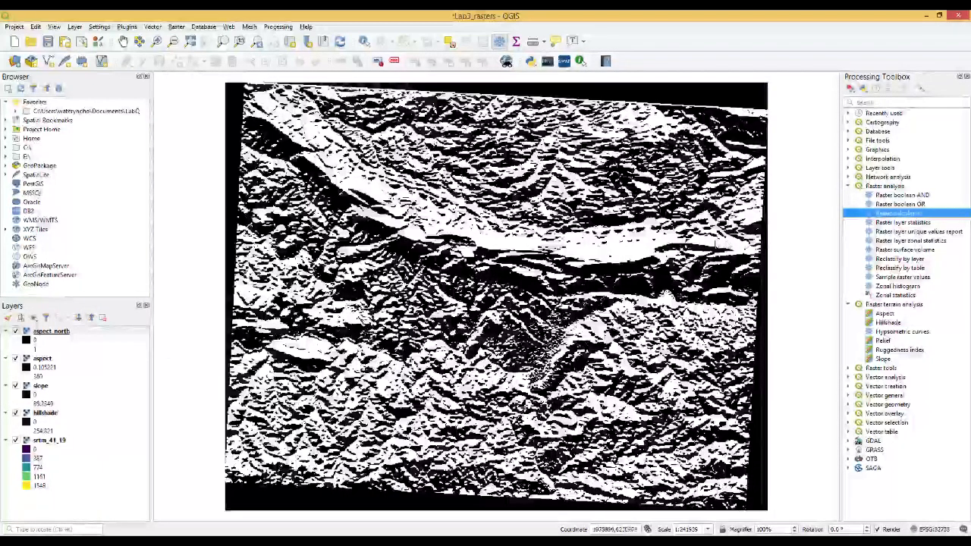
- Start a new Raster calculator calculation with the expression "slope@1" <= 2 and set the slope layer as its reference layer
{"action": "double_click", "coordinate": [885, 216]}
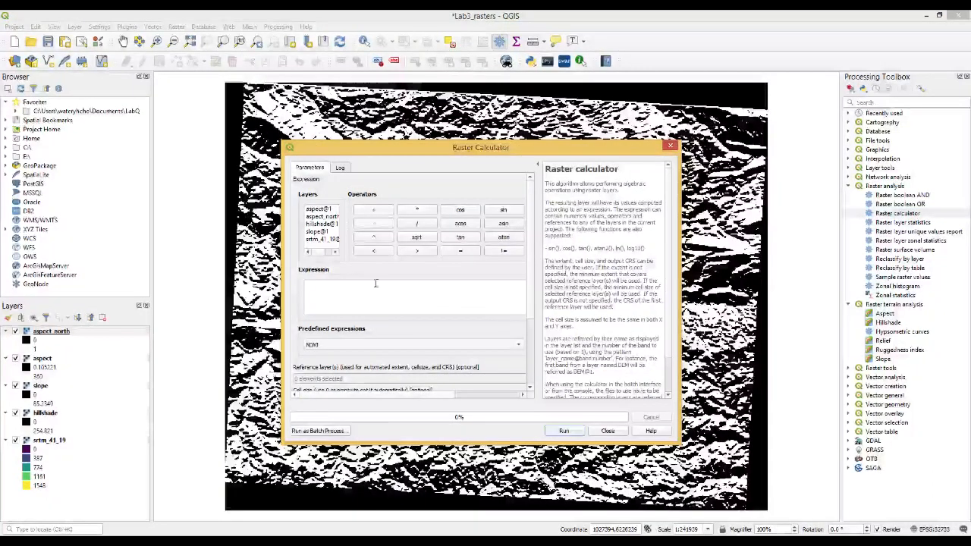
{"action": "double_click", "coordinate": [320, 232]}
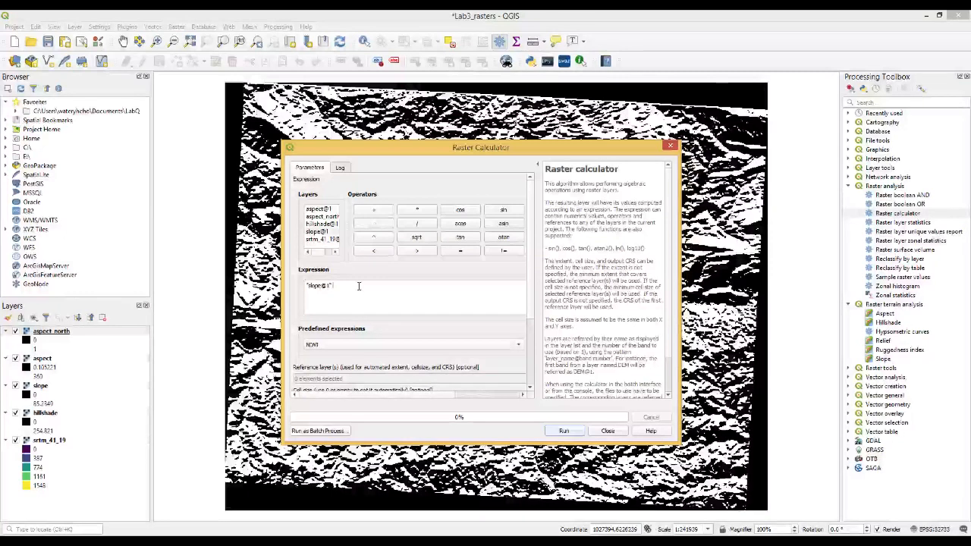
{"action": "type", "text": "<= 2"}
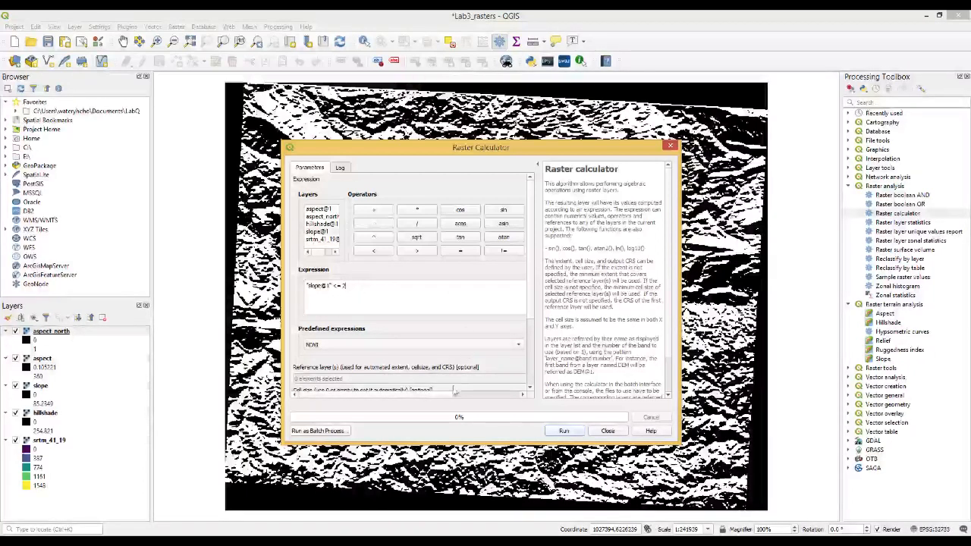
{"action": "left_click_drag", "start_coordinate": [454, 391], "coordinate": [520, 397]}
{"action": "left_click", "coordinate": [519, 380]}
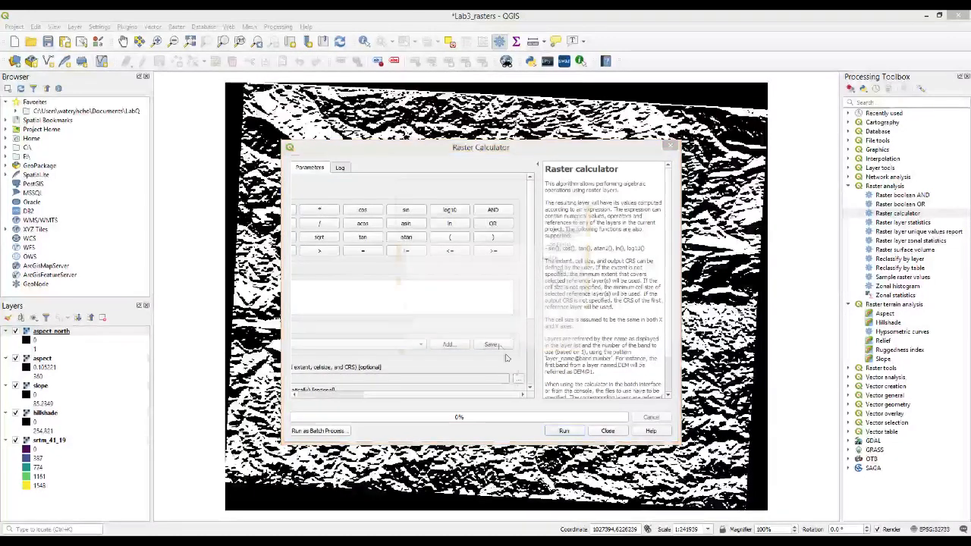
{"action": "left_click", "coordinate": [407, 227]}
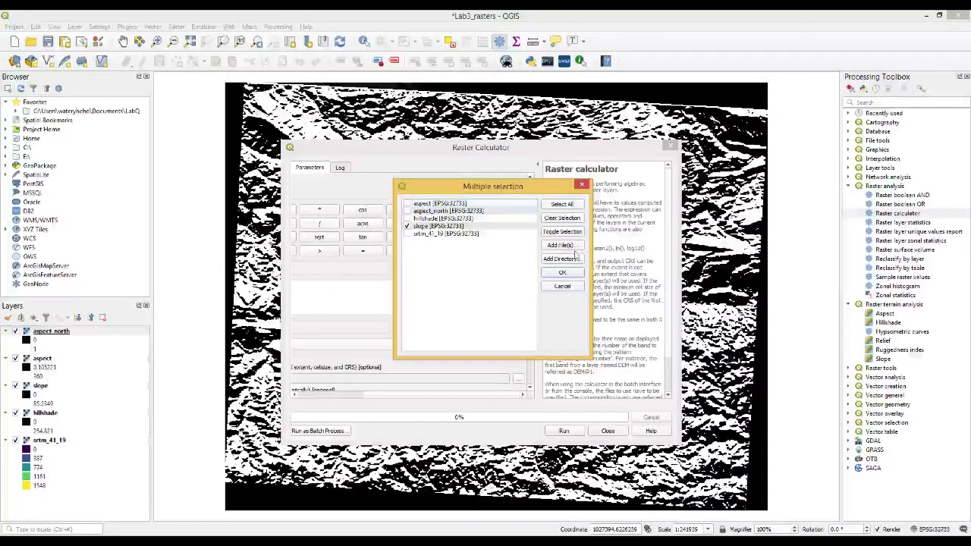
{"action": "left_click", "coordinate": [562, 274]}
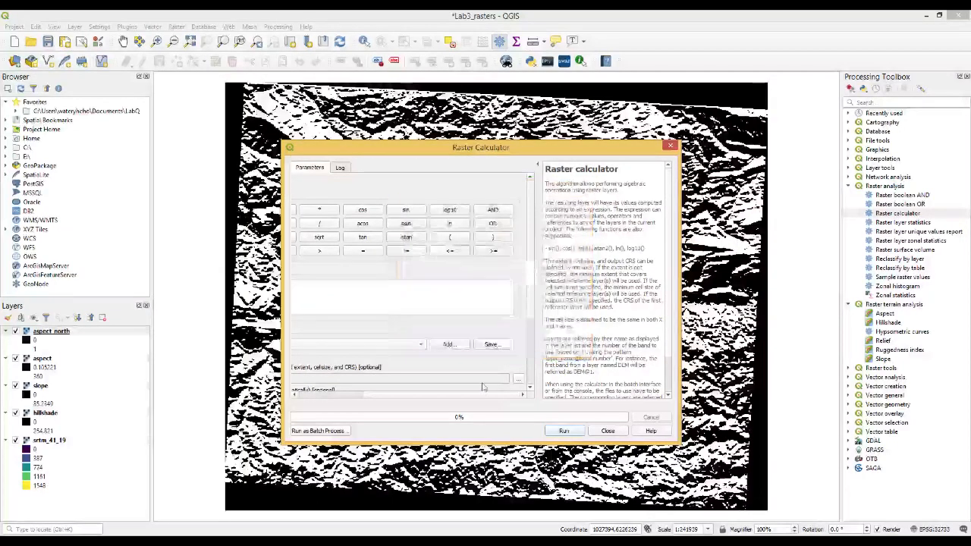
{"action": "left_click_drag", "start_coordinate": [481, 395], "coordinate": [412, 396]}
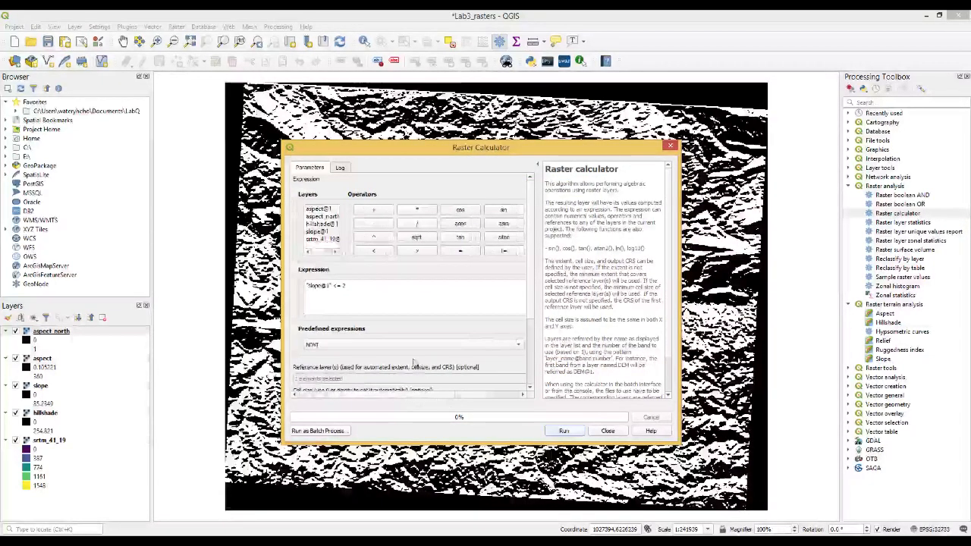
- Set the output to slope_lte2.tif in the solution's Lab3 folder, run the calculation, and close the dialog
{"action": "scroll", "coordinate": [413, 363], "scroll_direction": "down", "scroll_amount": 4}
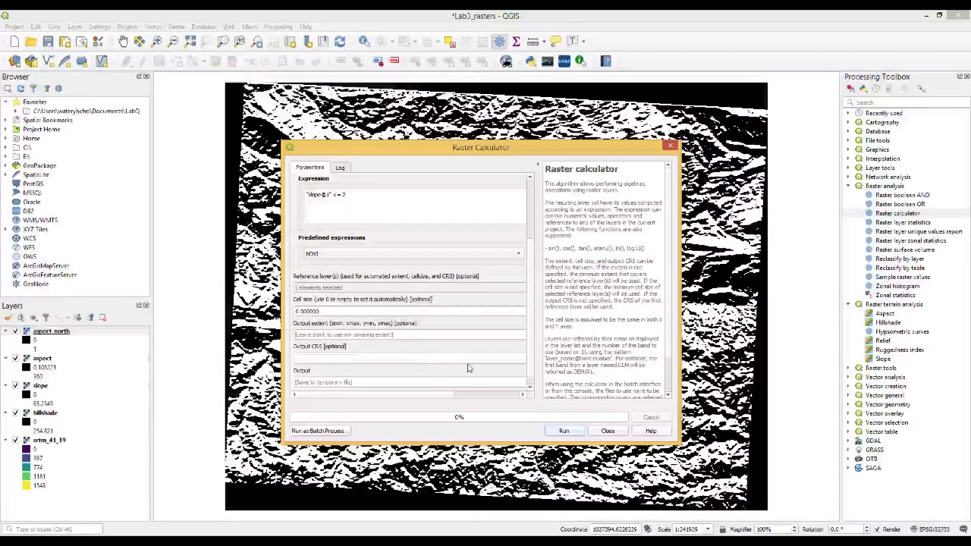
{"action": "left_click", "coordinate": [508, 394]}
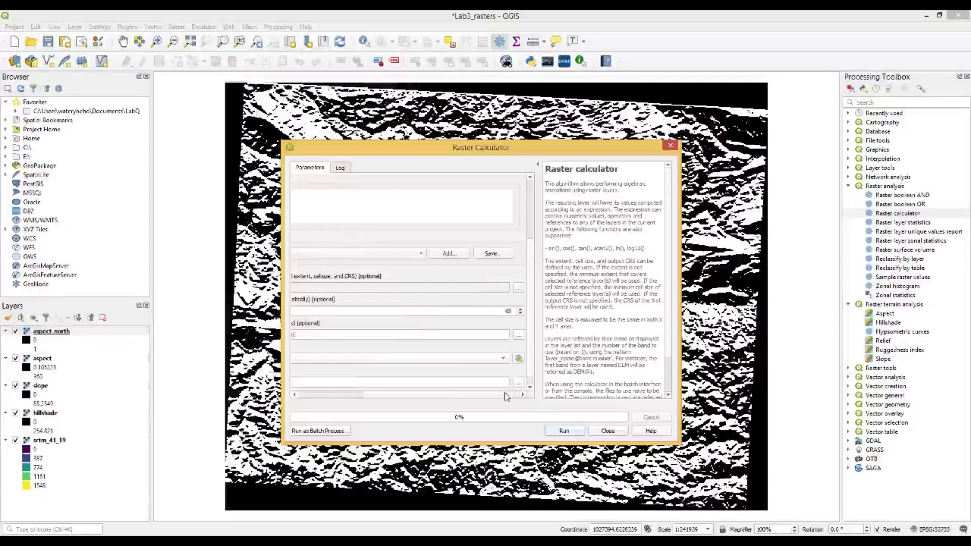
{"action": "left_click", "coordinate": [519, 383]}
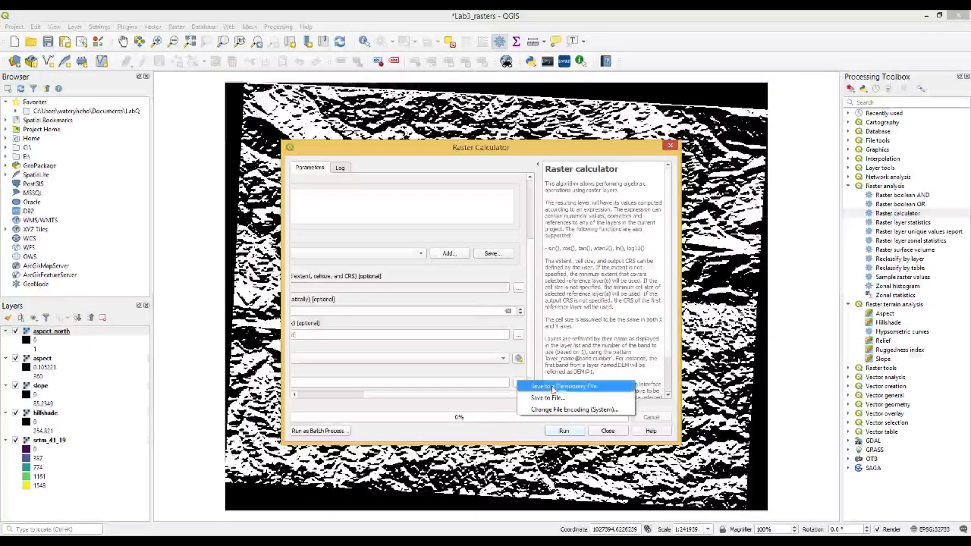
{"action": "left_click", "coordinate": [549, 398]}
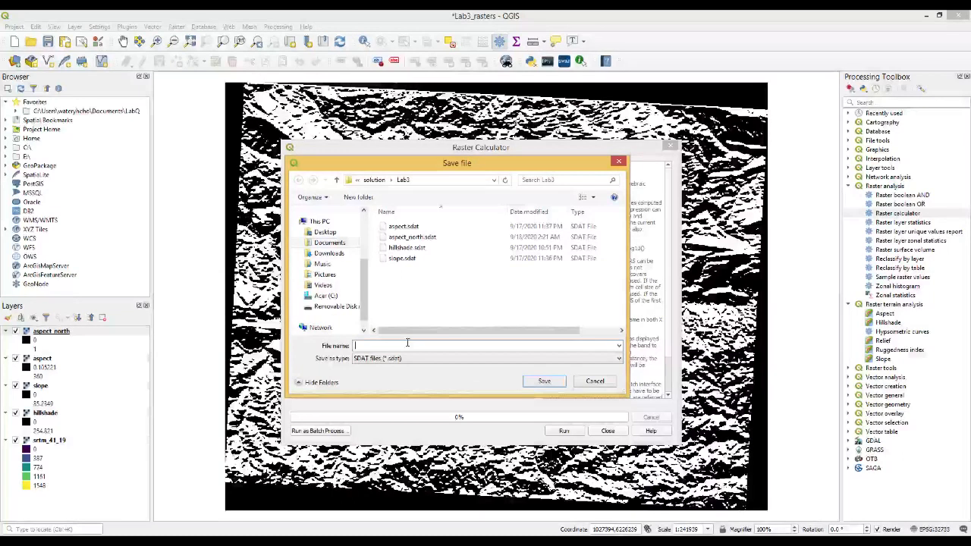
{"action": "type", "text": "slope_"}
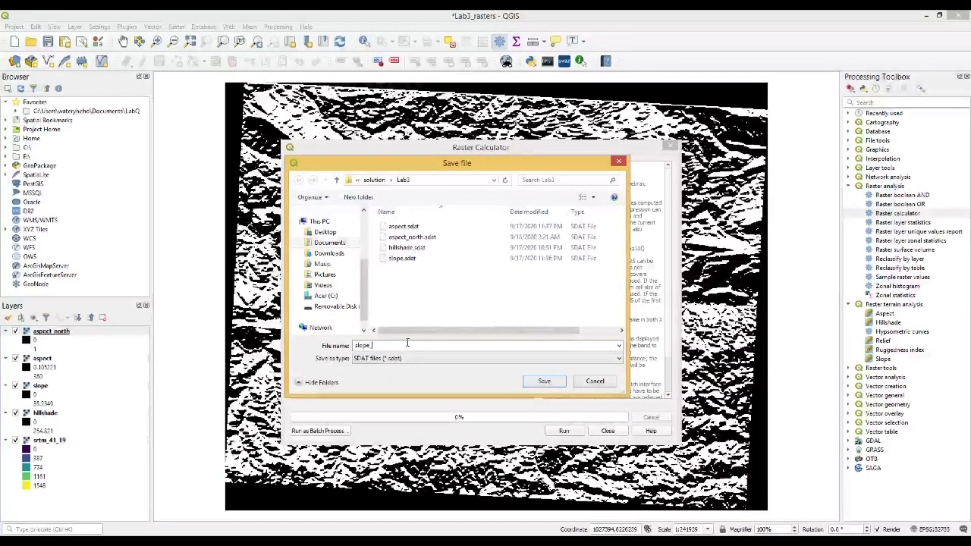
{"action": "type", "text": "ste2.tif"}
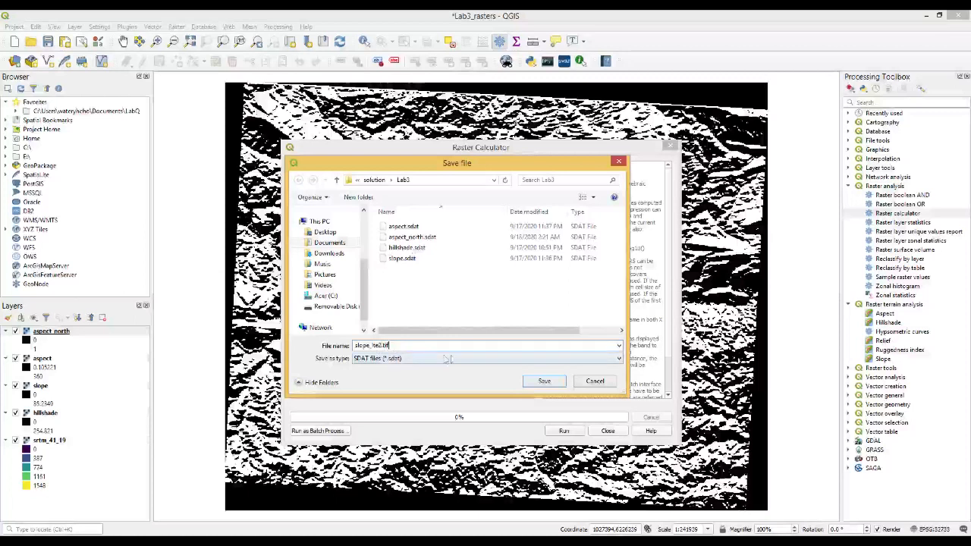
{"action": "left_click", "coordinate": [544, 382]}
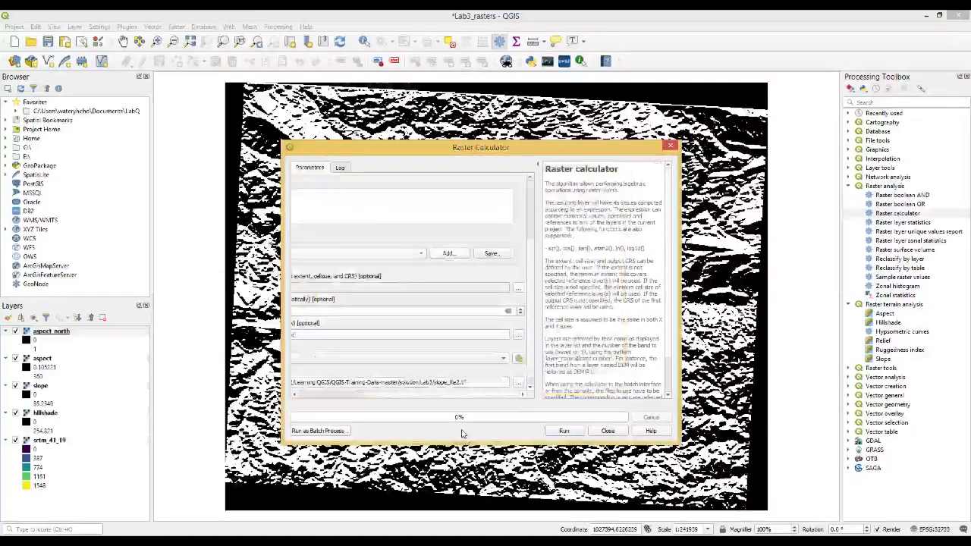
{"action": "left_click", "coordinate": [556, 431]}
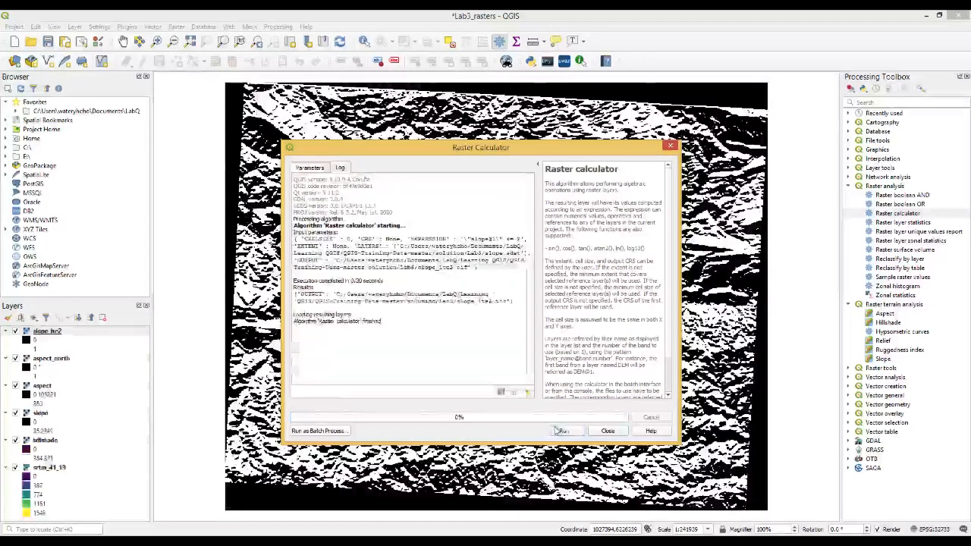
{"action": "left_click", "coordinate": [607, 431]}
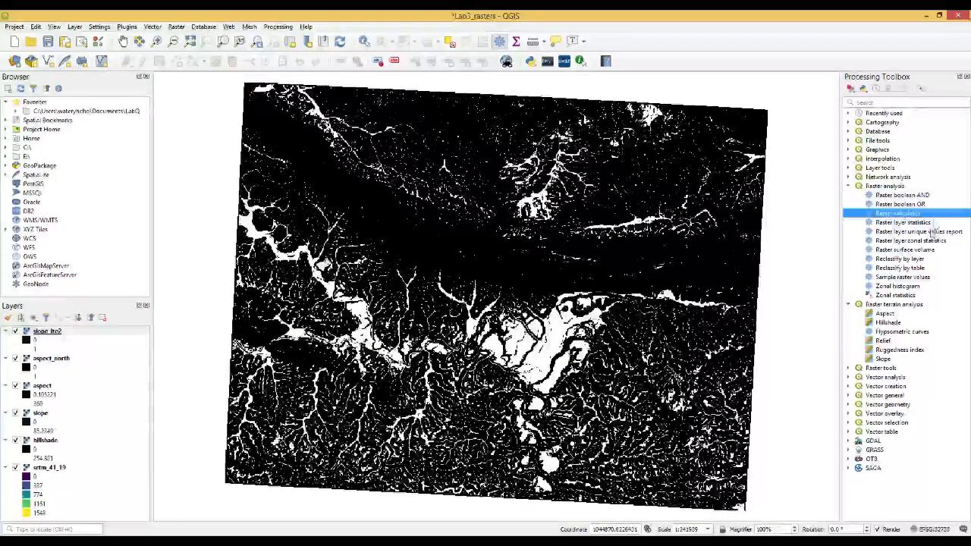
- Start another Raster calculator calculation with the expression "slope@1" <= 5, using the slope layer as reference
{"action": "double_click", "coordinate": [899, 214]}
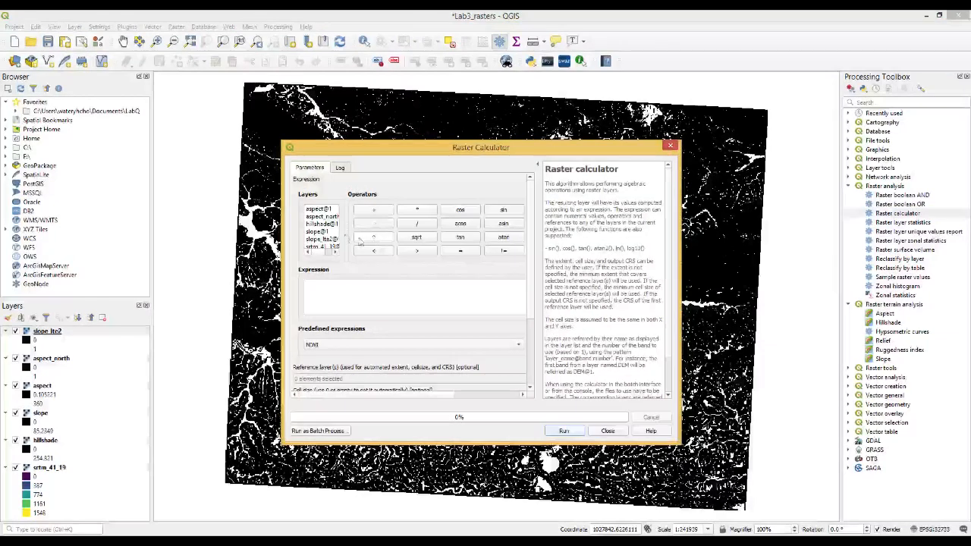
{"action": "double_click", "coordinate": [318, 232]}
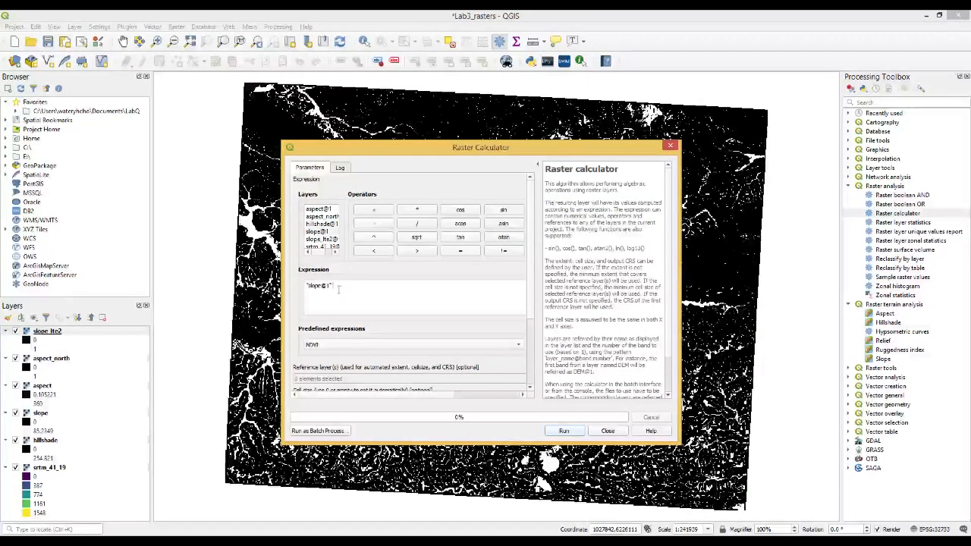
{"action": "type", "text": "<= 5"}
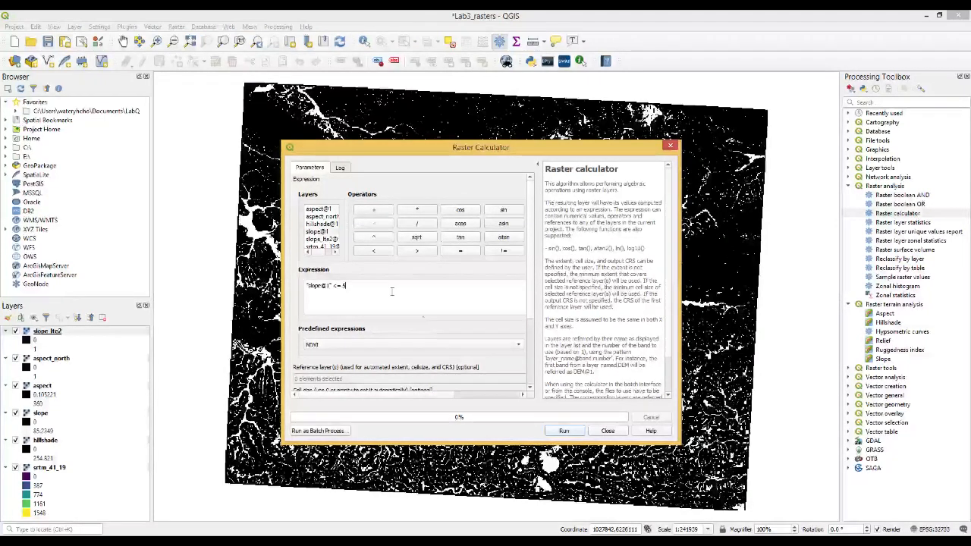
{"action": "left_click_drag", "start_coordinate": [436, 392], "coordinate": [519, 381]}
{"action": "left_click", "coordinate": [519, 380]}
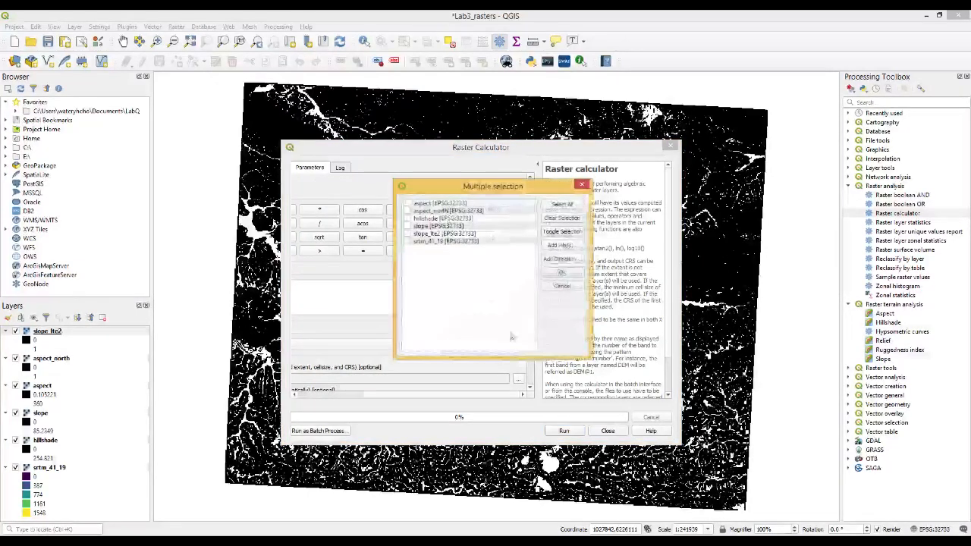
{"action": "left_click", "coordinate": [408, 226]}
{"action": "left_click", "coordinate": [563, 273]}
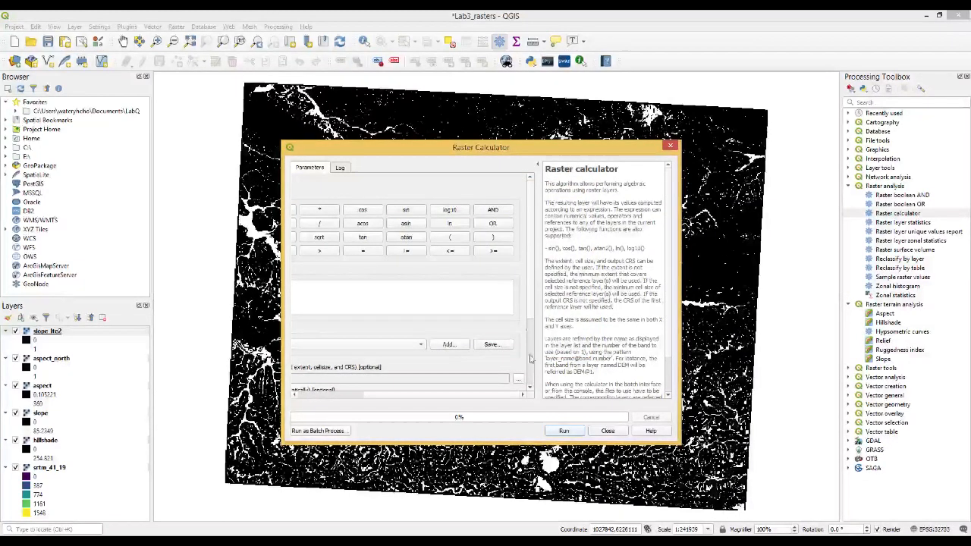
- Set the output to slope_lte5.tif in the solution's Lab3 folder, run the calculation, and close the dialog
{"action": "scroll", "coordinate": [535, 334], "scroll_direction": "down", "scroll_amount": 5}
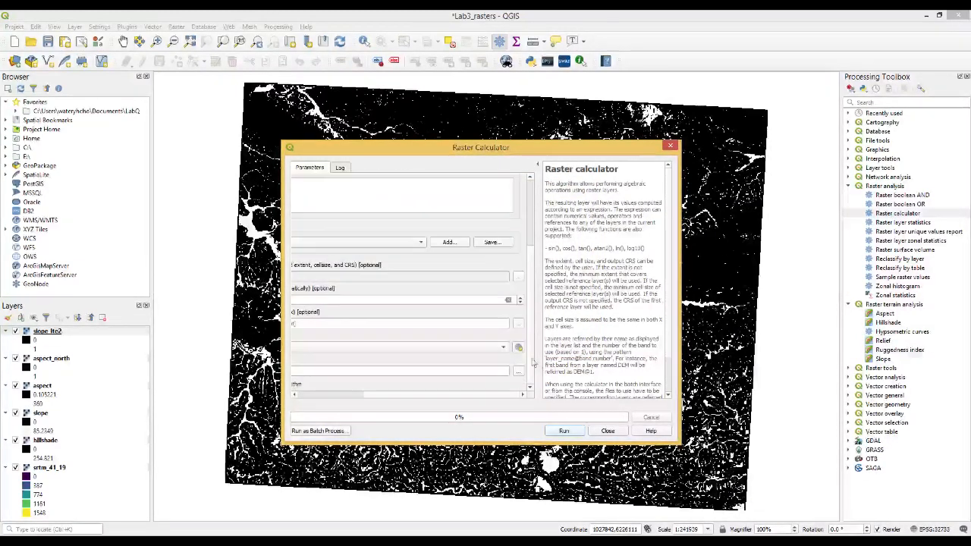
{"action": "left_click_drag", "start_coordinate": [421, 395], "coordinate": [515, 391]}
{"action": "left_click", "coordinate": [522, 373]}
{"action": "left_click", "coordinate": [552, 390]}
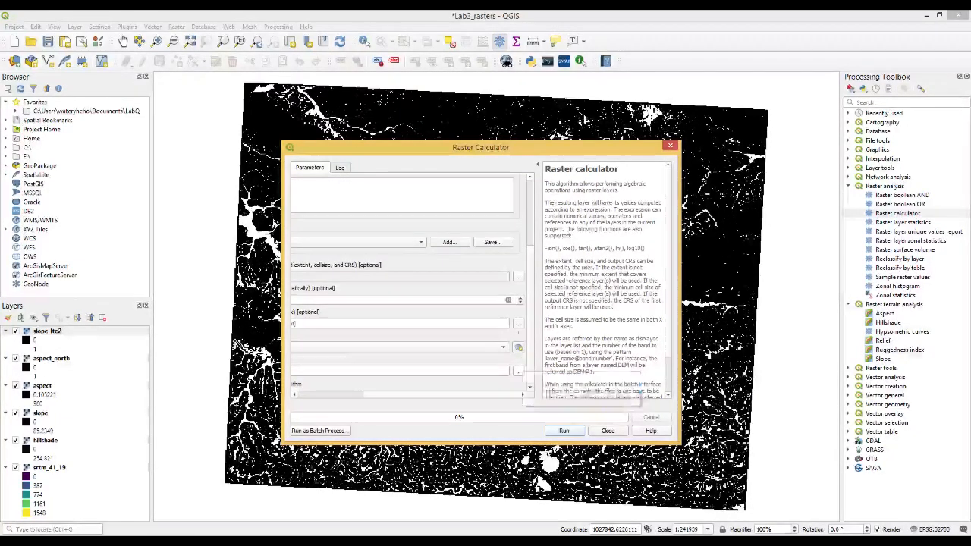
{"action": "left_click", "coordinate": [403, 231]}
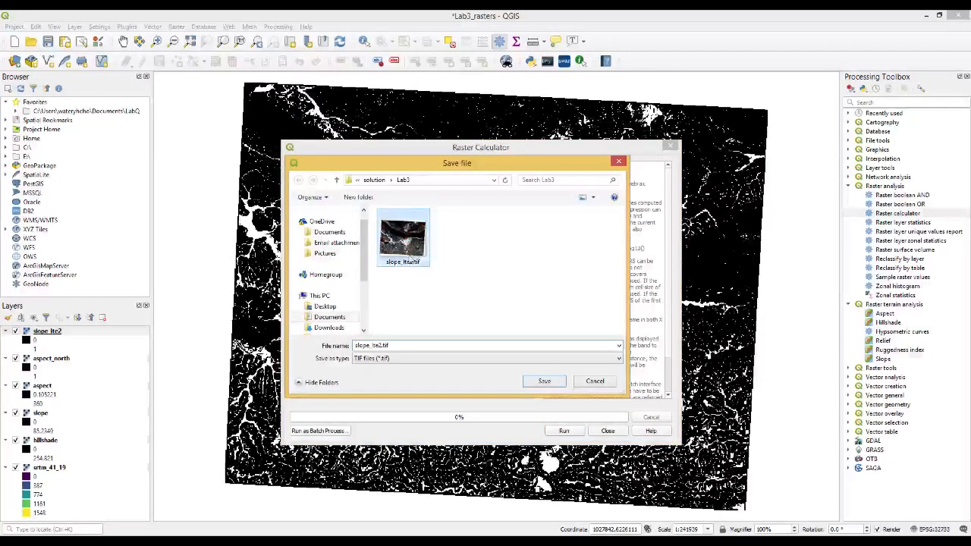
{"action": "left_click", "coordinate": [378, 345]}
{"action": "left_click", "coordinate": [382, 346]}
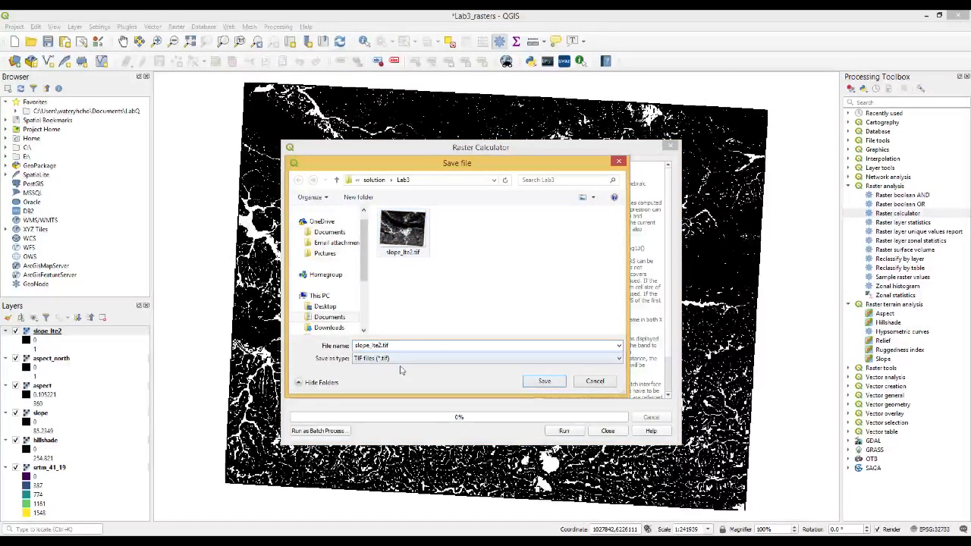
{"action": "key", "text": "BackSpace"}
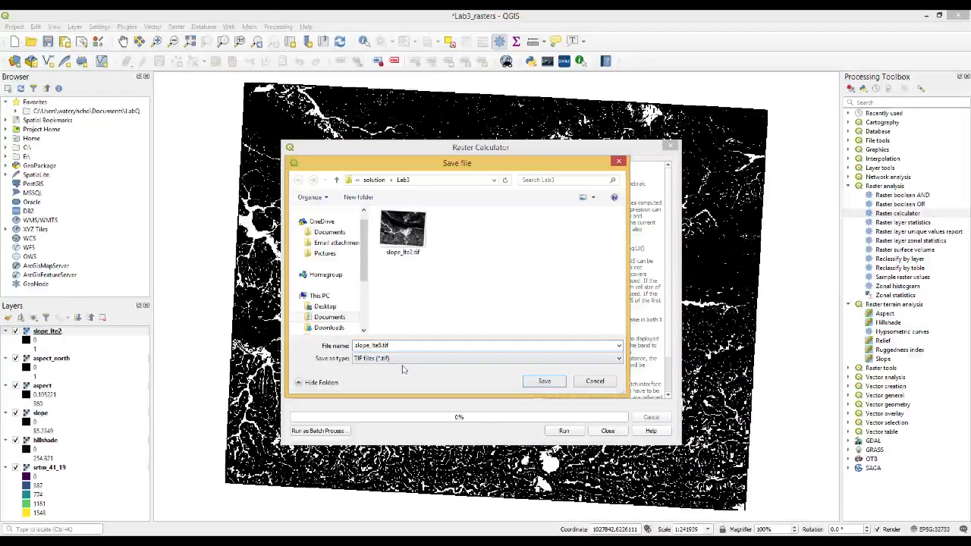
{"action": "left_click", "coordinate": [529, 383]}
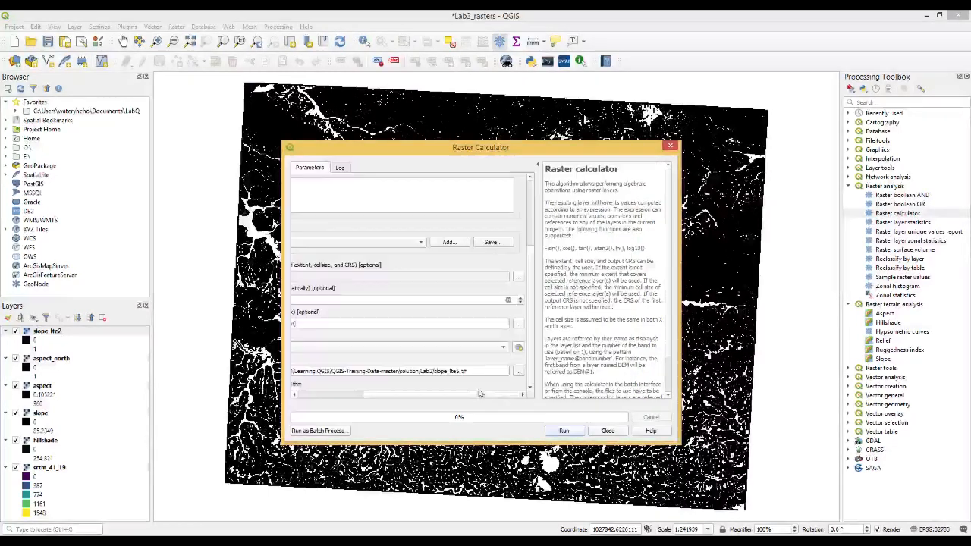
{"action": "left_click", "coordinate": [564, 430]}
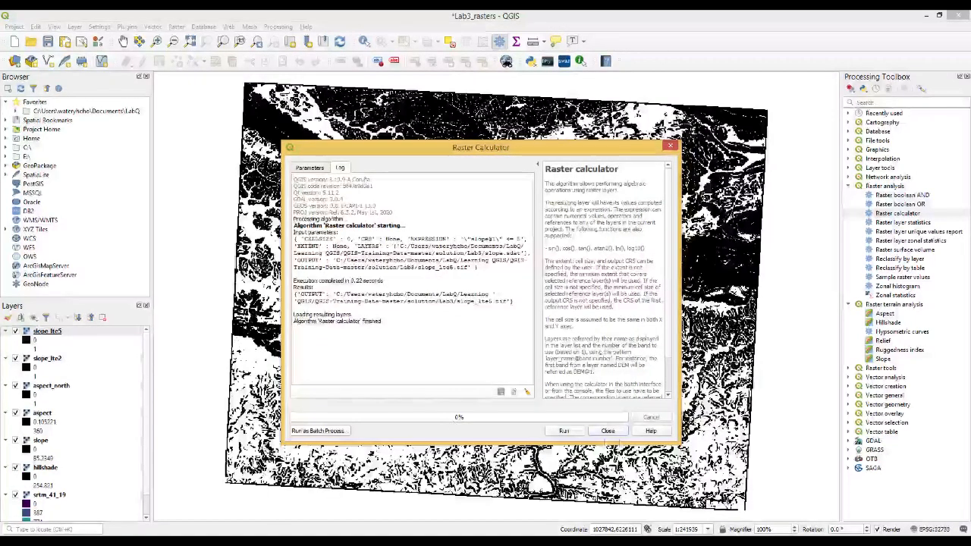
{"action": "left_click", "coordinate": [608, 431]}
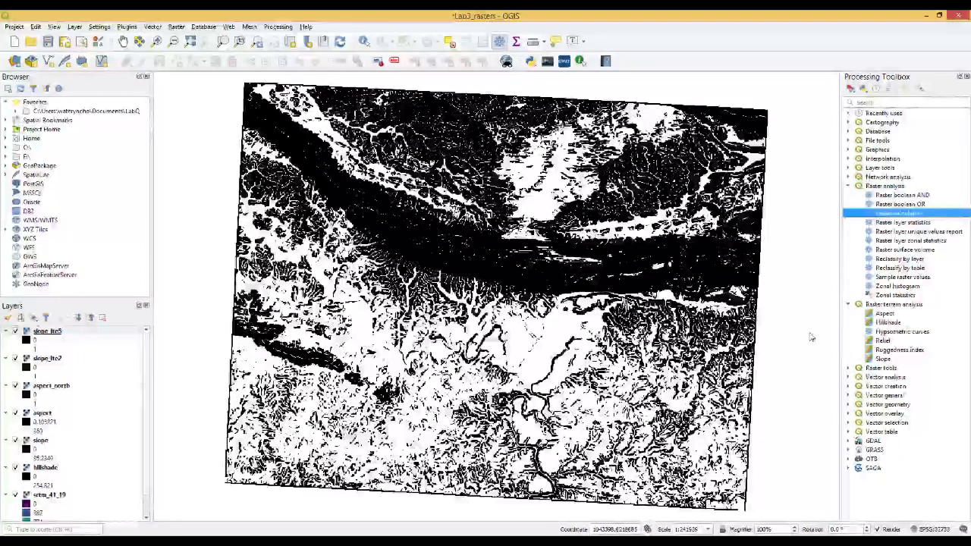
- Open the Raster calculator again and enter the expression "aspect_north@1" = 1 AND "slope_lte5@1" = 1
{"action": "double_click", "coordinate": [881, 215]}
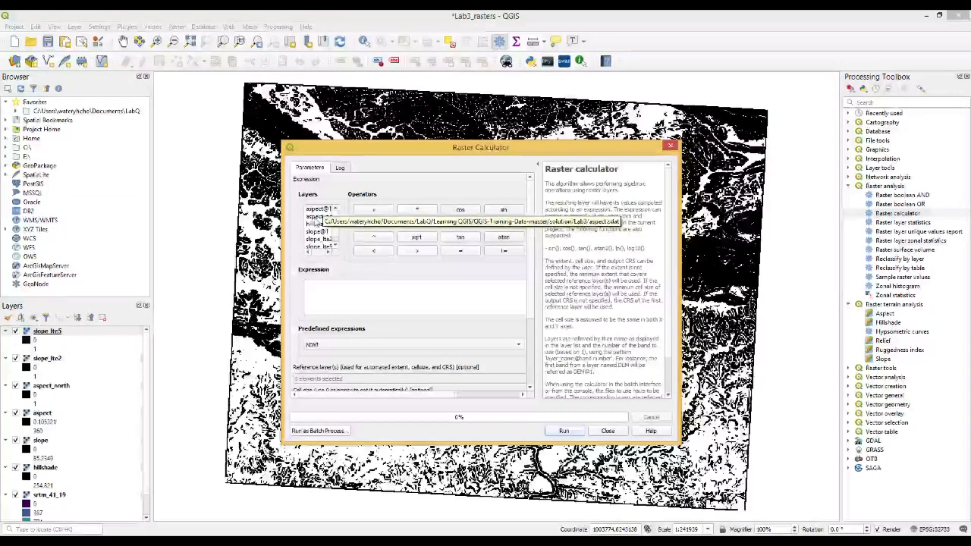
{"action": "double_click", "coordinate": [317, 217]}
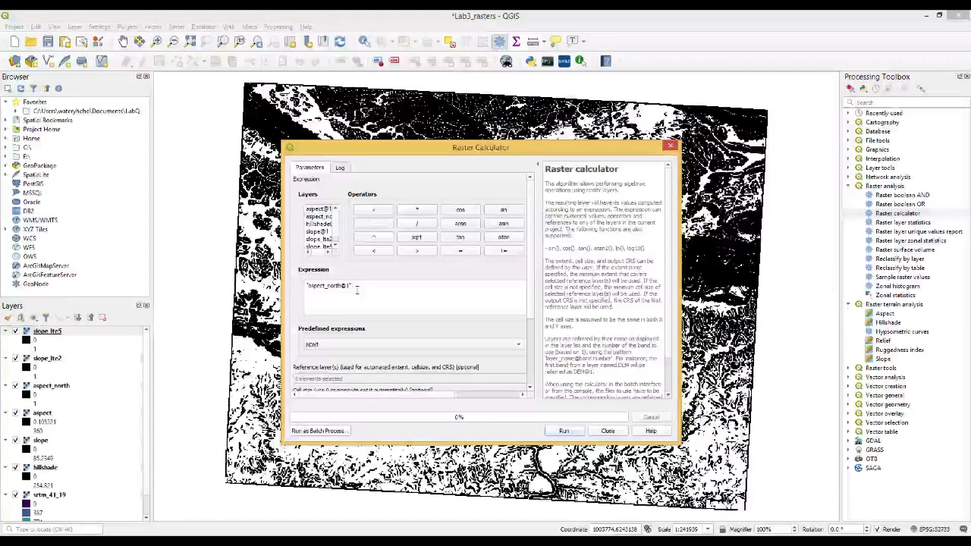
{"action": "type", "text": "1 AND"}
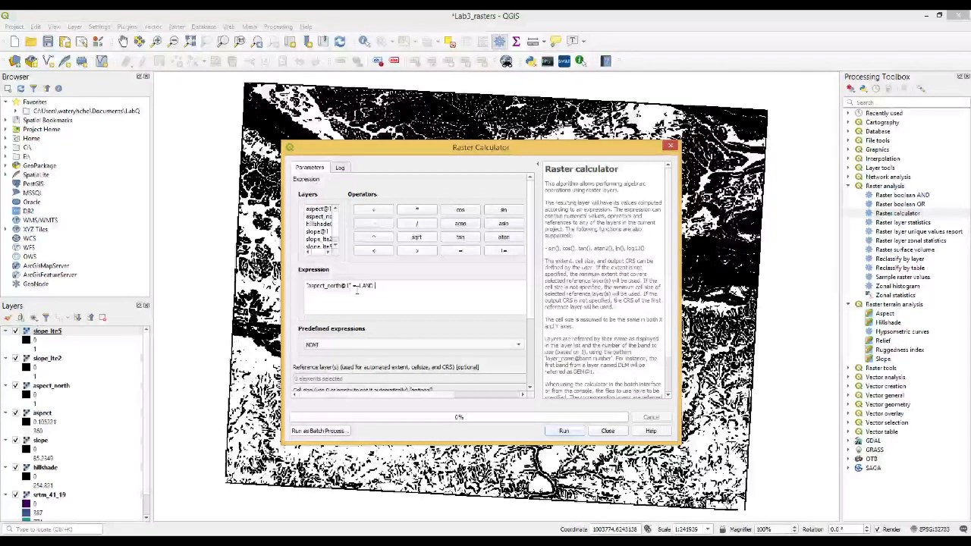
{"action": "double_click", "coordinate": [327, 248]}
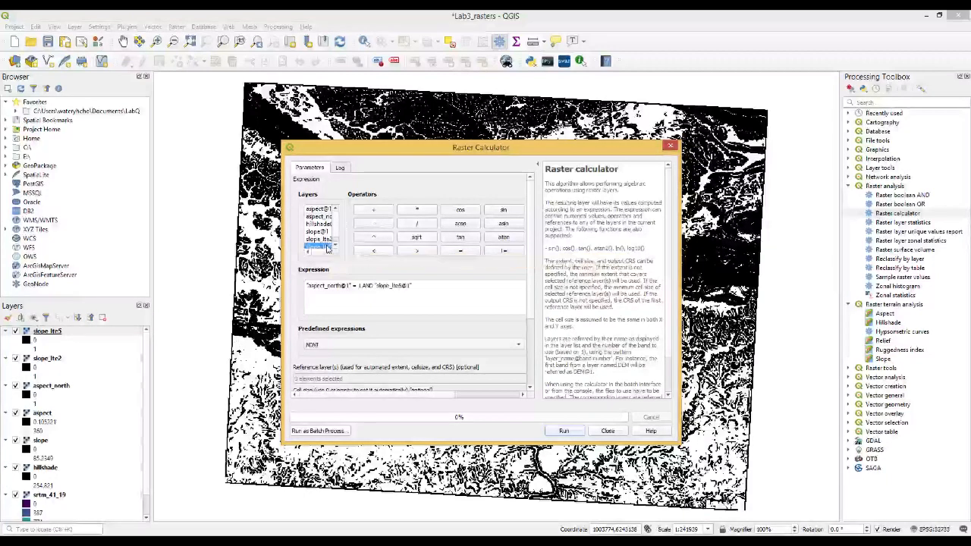
{"action": "left_click", "coordinate": [434, 289]}
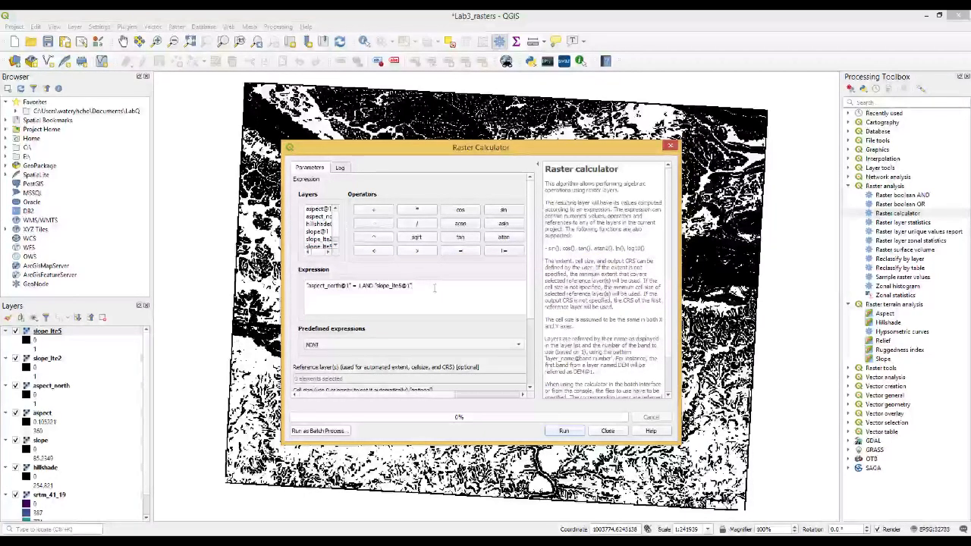
{"action": "type", "text": "= 1"}
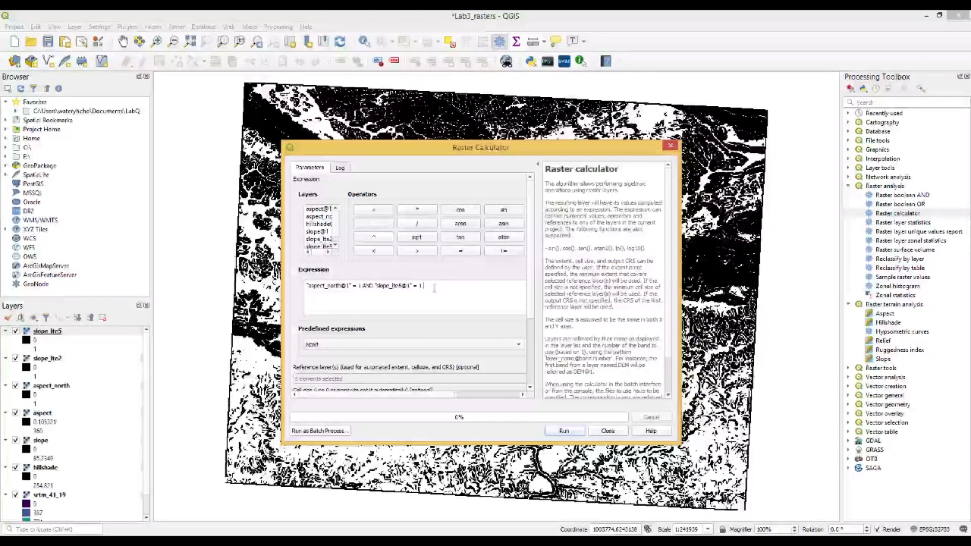
- Enclose the aspect_north and slope_lte5 condition in parentheses and extend the expression with OR "slope_lte2@1" = 1
{"action": "type", "text": ")"}
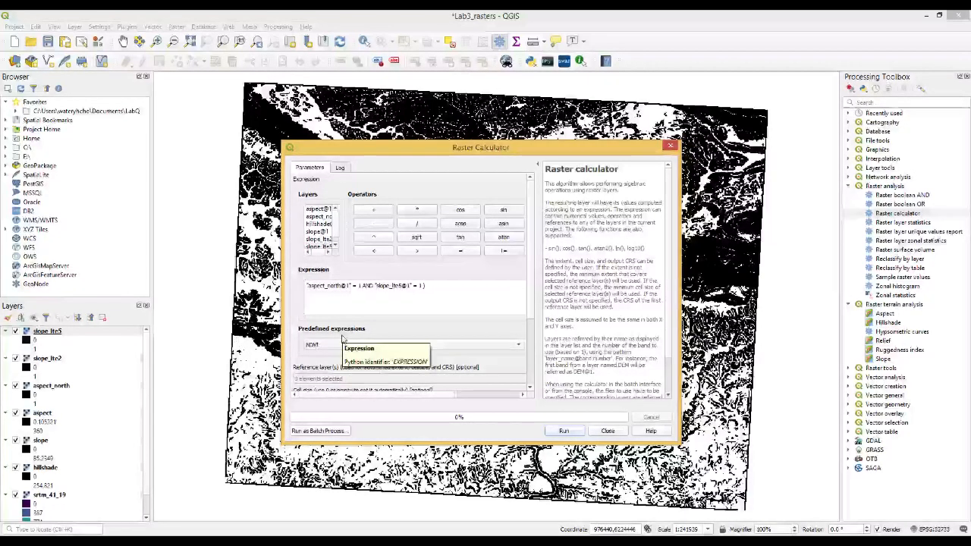
{"action": "left_click", "coordinate": [456, 288]}
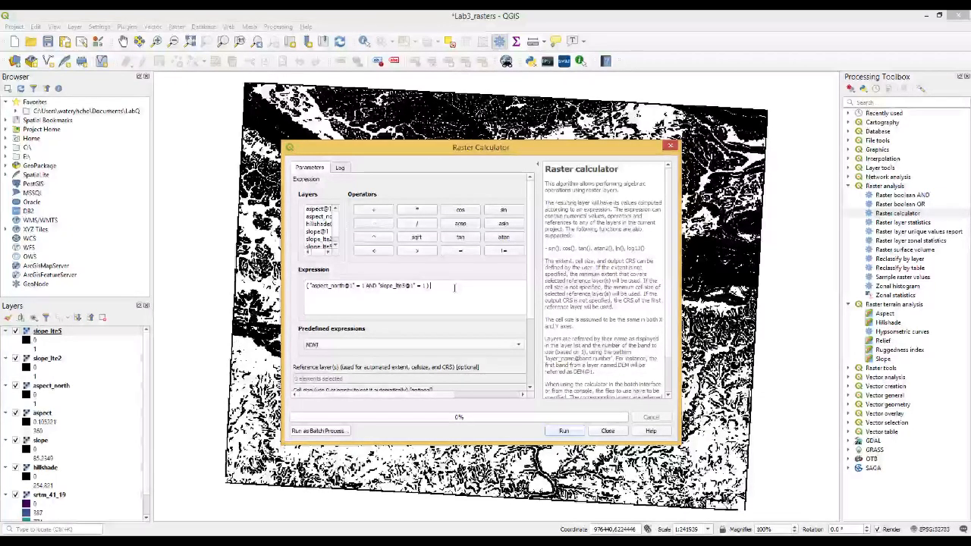
{"action": "type", "text": "OR"}
{"action": "double_click", "coordinate": [326, 239]}
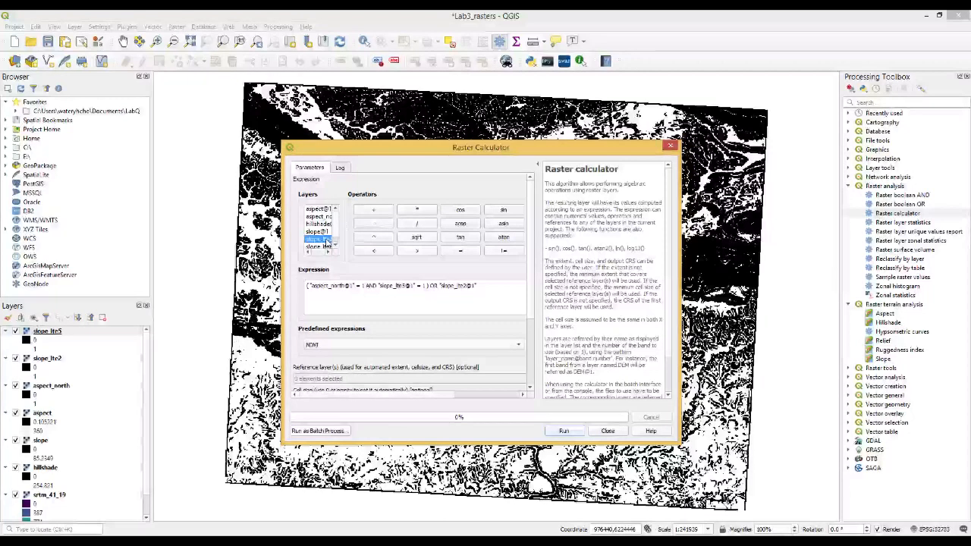
{"action": "left_click", "coordinate": [489, 285]}
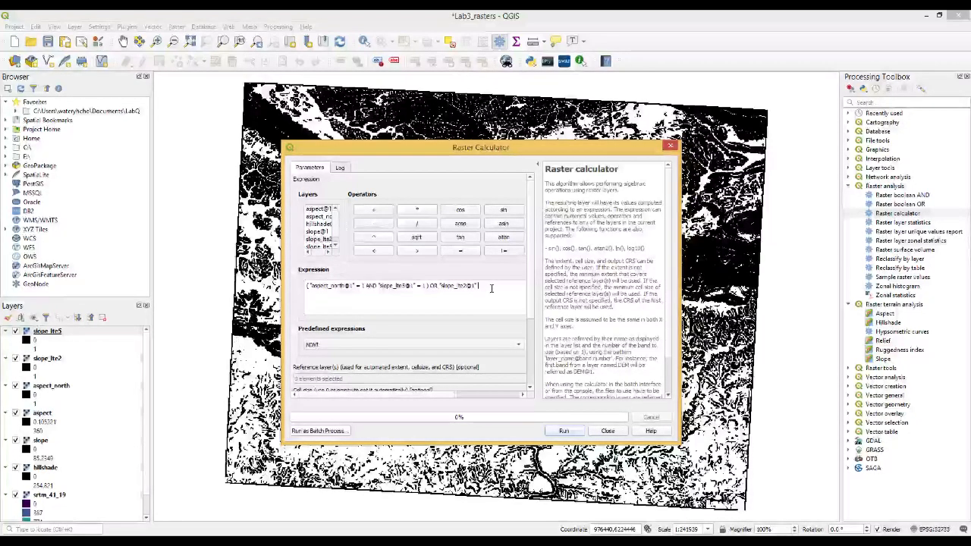
{"action": "type", "text": "1"}
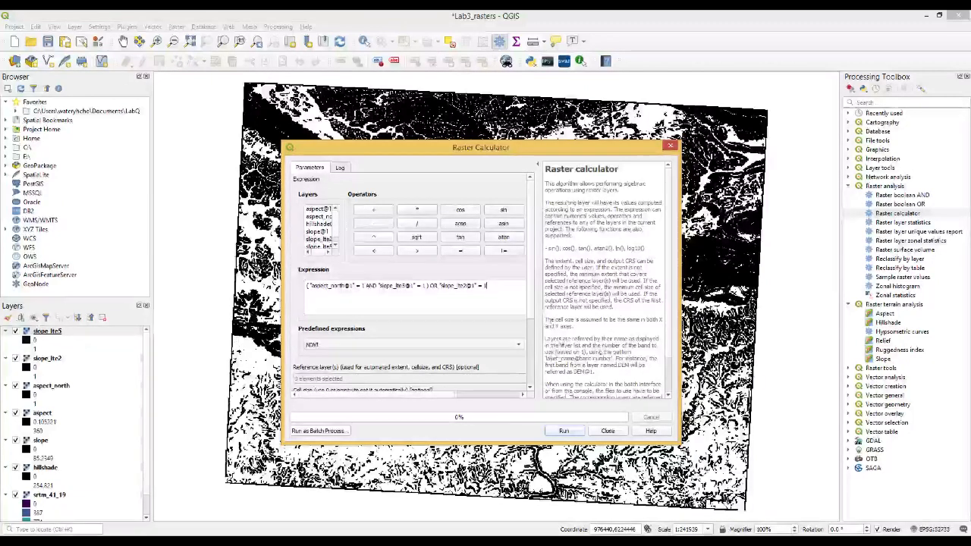
- Select the aspect and slope layers as the reference layers for the calculation
{"action": "left_click_drag", "start_coordinate": [455, 395], "coordinate": [513, 398]}
{"action": "left_click", "coordinate": [520, 377]}
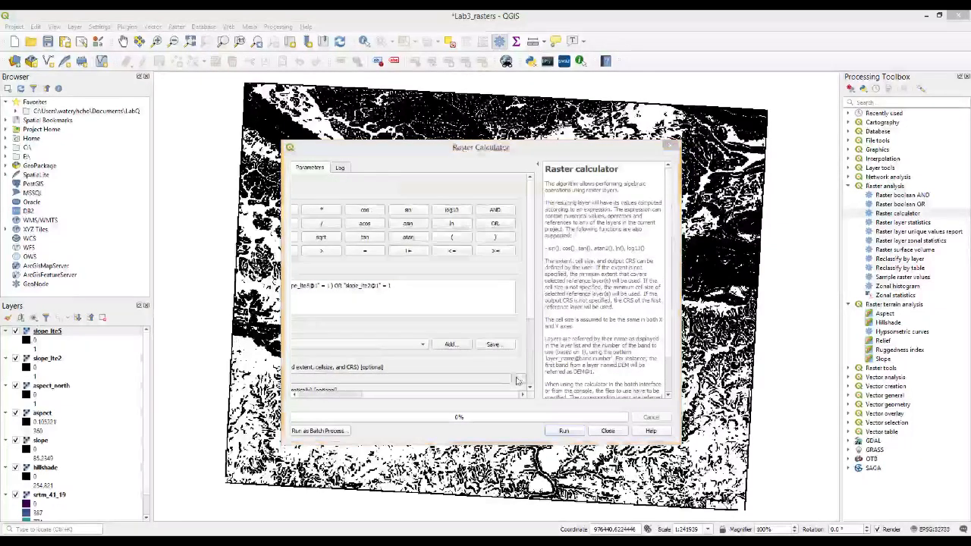
{"action": "left_click", "coordinate": [409, 204]}
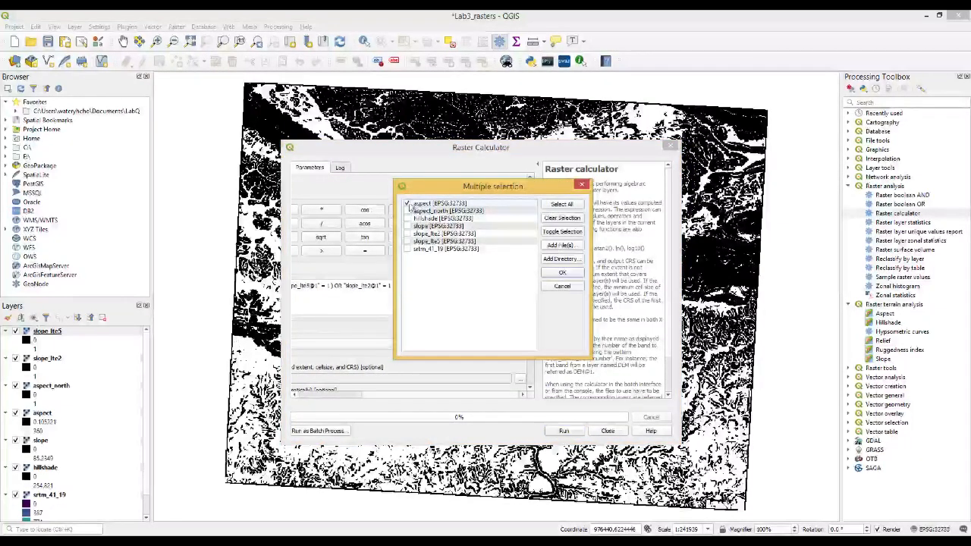
{"action": "left_click", "coordinate": [408, 226]}
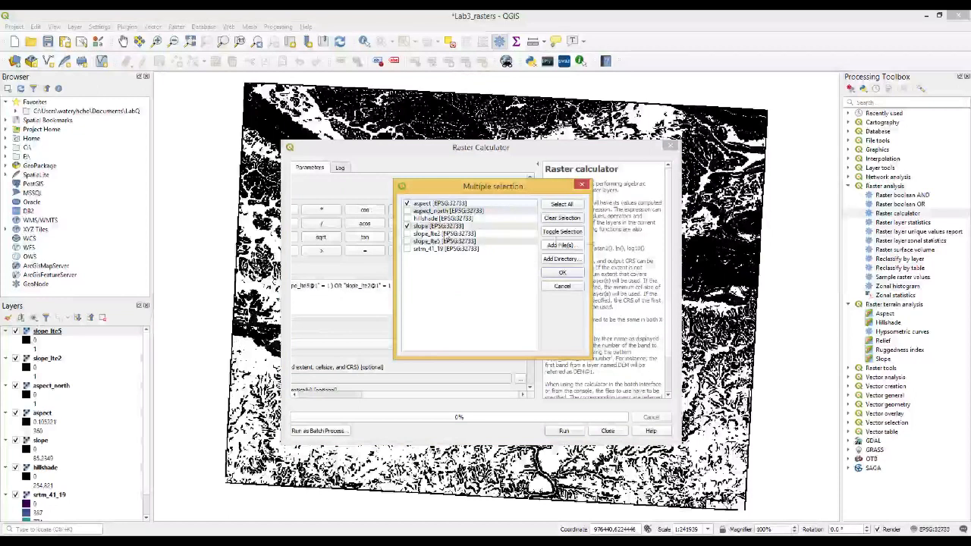
{"action": "left_click", "coordinate": [562, 273]}
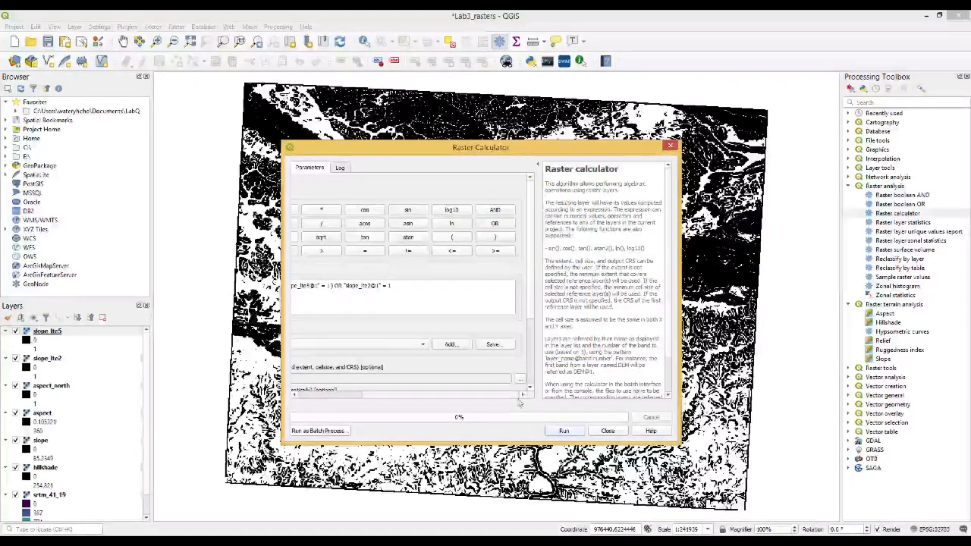
- Set the output to all_conditions.tif in the solution's Lab3 folder, run the calculation, and close the dialog
{"action": "left_click_drag", "start_coordinate": [533, 306], "coordinate": [529, 379]}
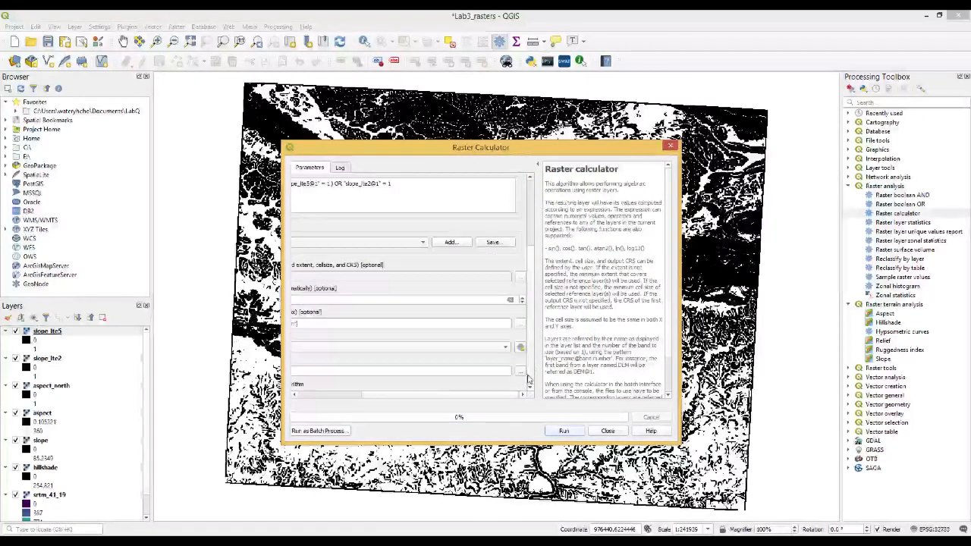
{"action": "left_click_drag", "start_coordinate": [460, 394], "coordinate": [370, 396]}
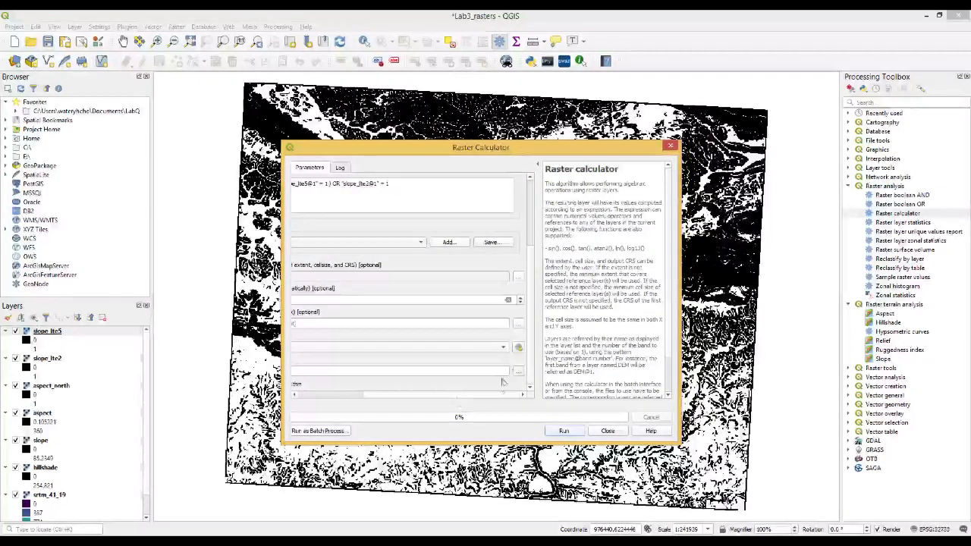
{"action": "left_click", "coordinate": [520, 374]}
{"action": "left_click", "coordinate": [555, 391]}
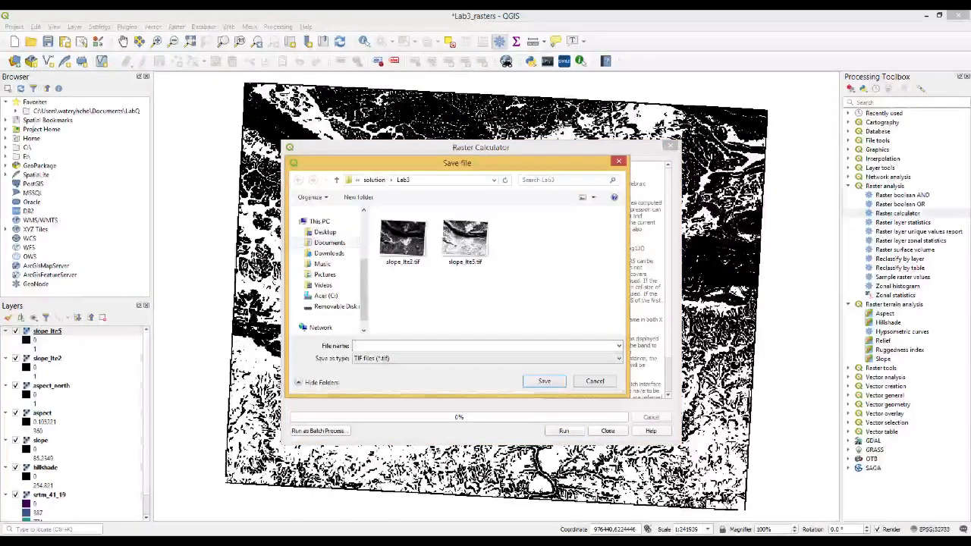
{"action": "left_click", "coordinate": [390, 347]}
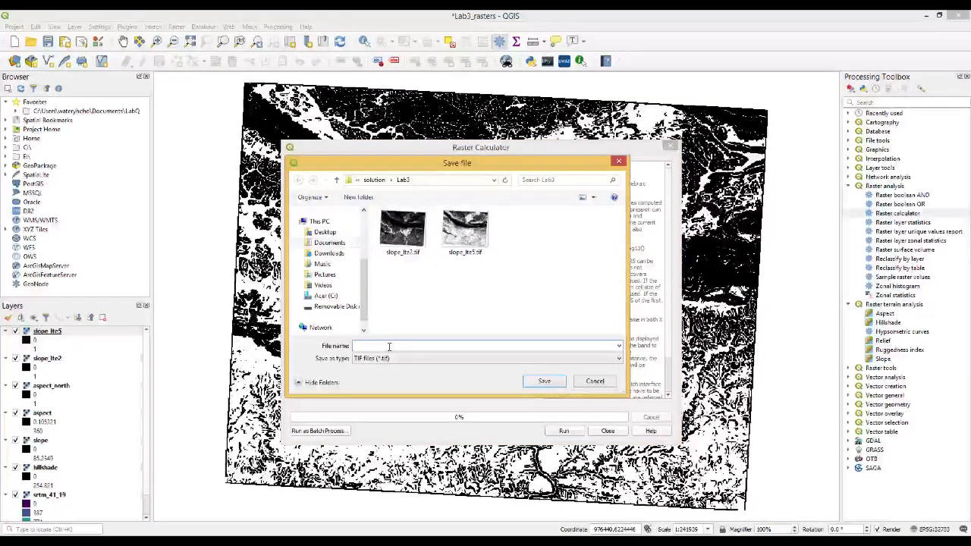
{"action": "type", "text": "sl"}
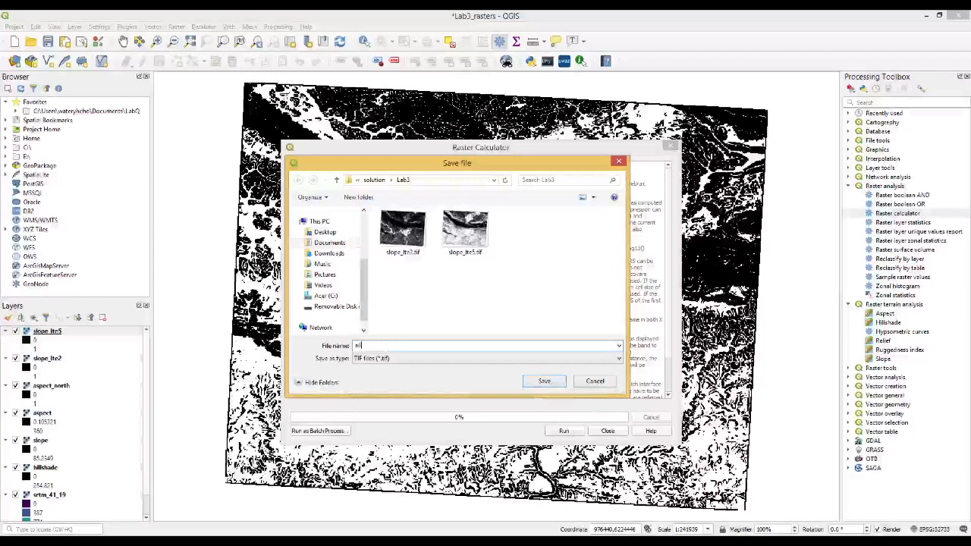
{"action": "type", "text": "l_conditions.tif"}
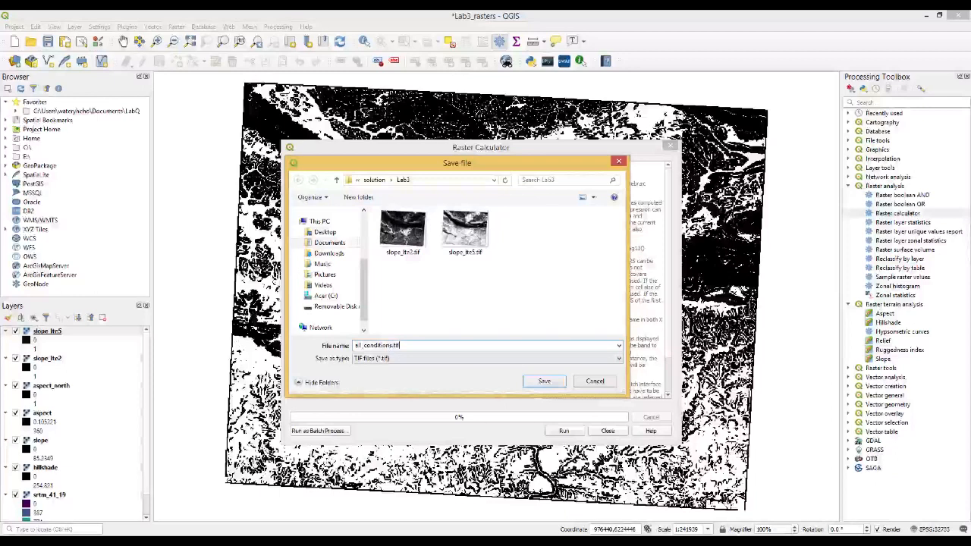
{"action": "left_click", "coordinate": [545, 382]}
{"action": "left_click", "coordinate": [564, 431]}
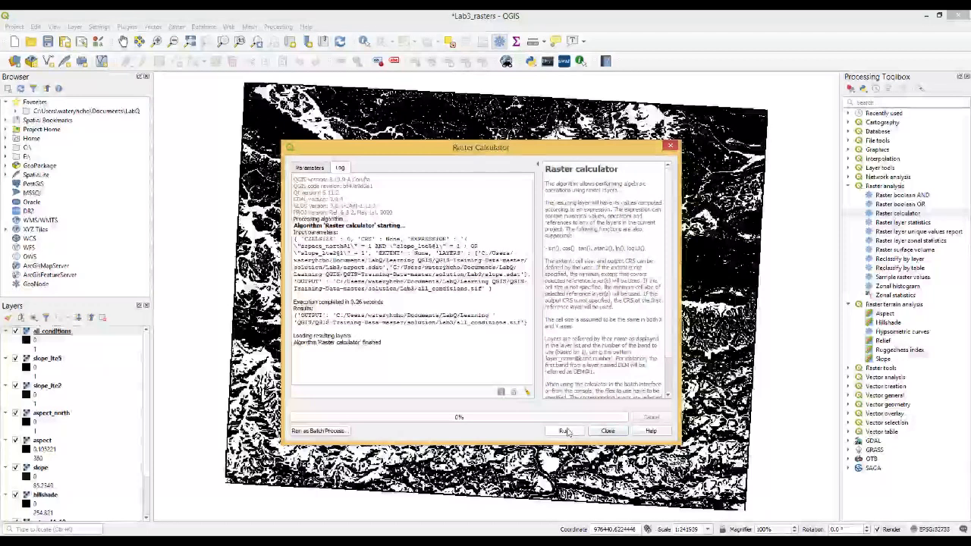
{"action": "left_click", "coordinate": [608, 431]}
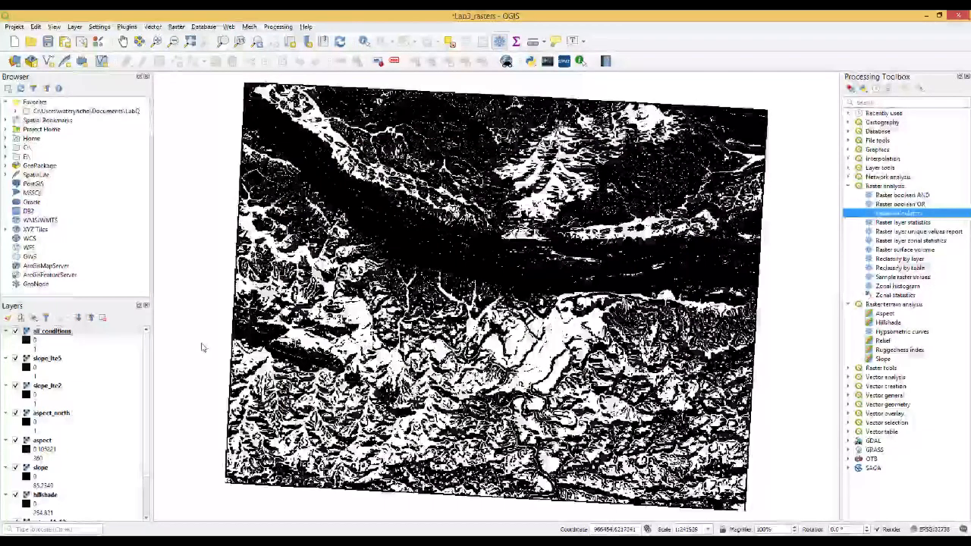
- Compare the criteria rasters by hiding slope_lte5, slope_lte2 and aspect_north, with all_conditions hidden temporarily and shown again
{"action": "left_click", "coordinate": [16, 332]}
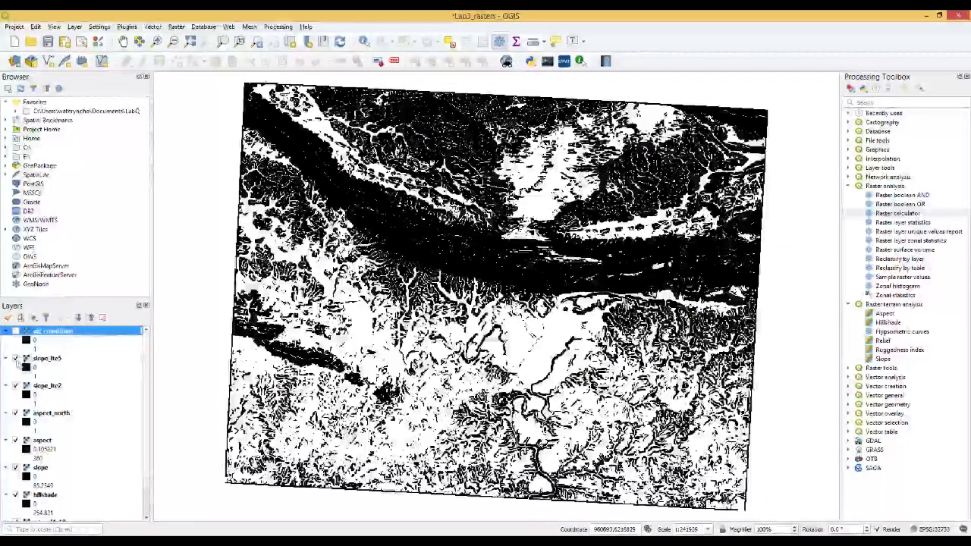
{"action": "left_click", "coordinate": [16, 360]}
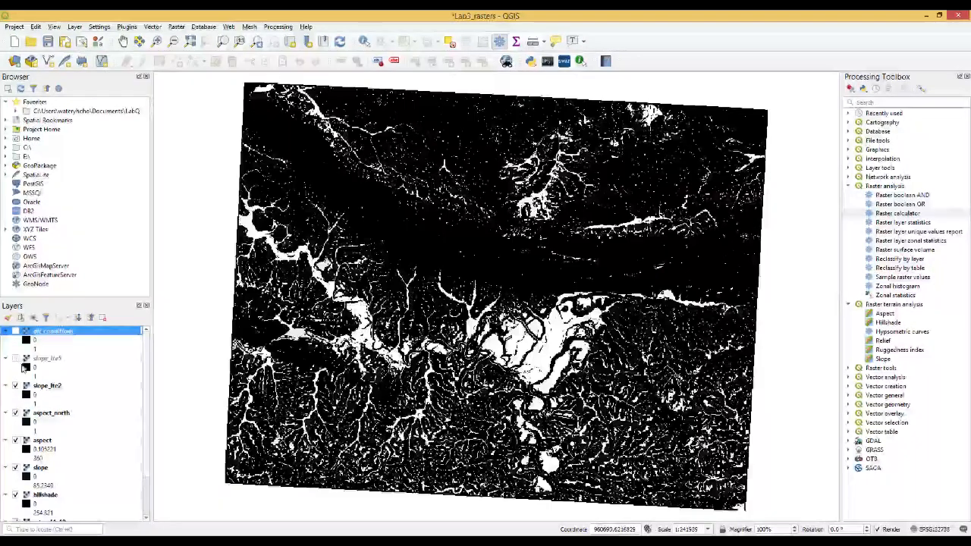
{"action": "left_click", "coordinate": [16, 387]}
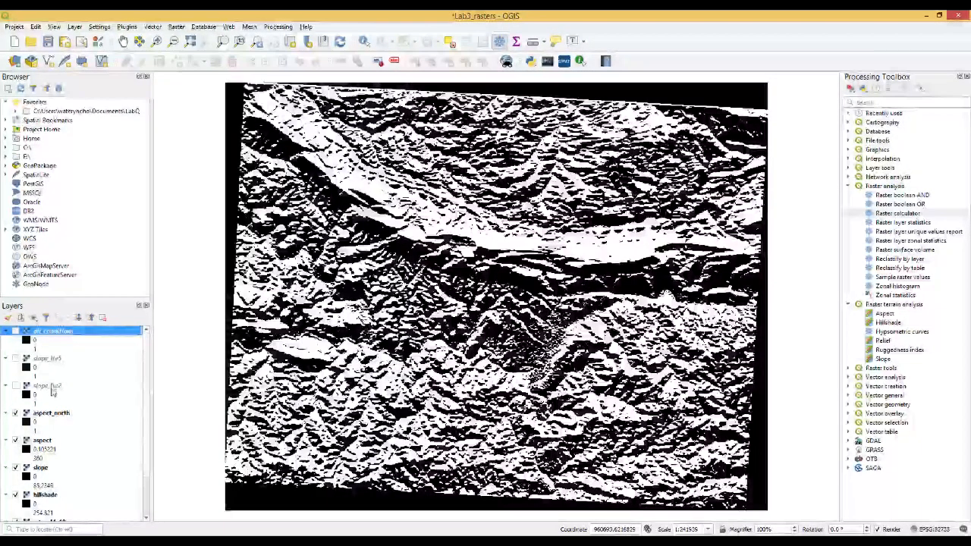
{"action": "left_click", "coordinate": [16, 413]}
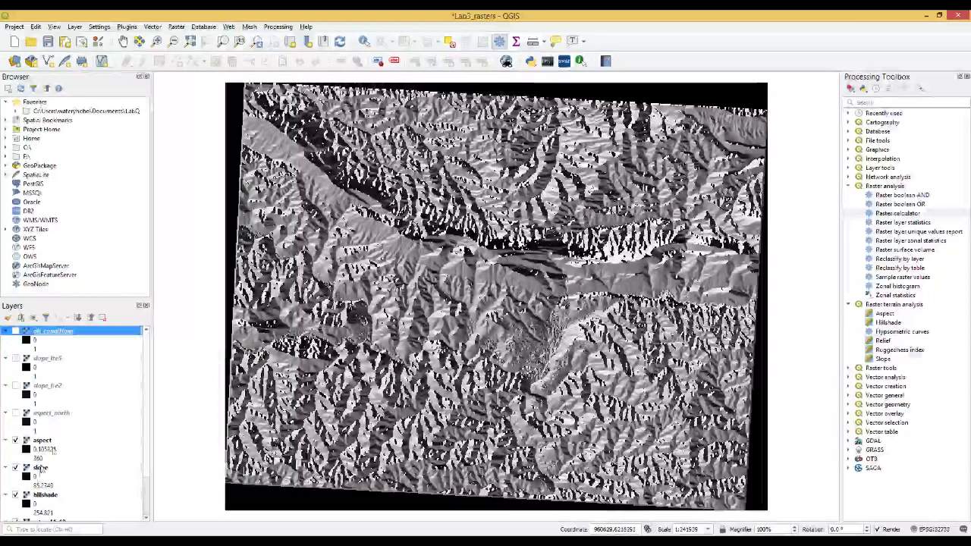
{"action": "left_click", "coordinate": [15, 332]}
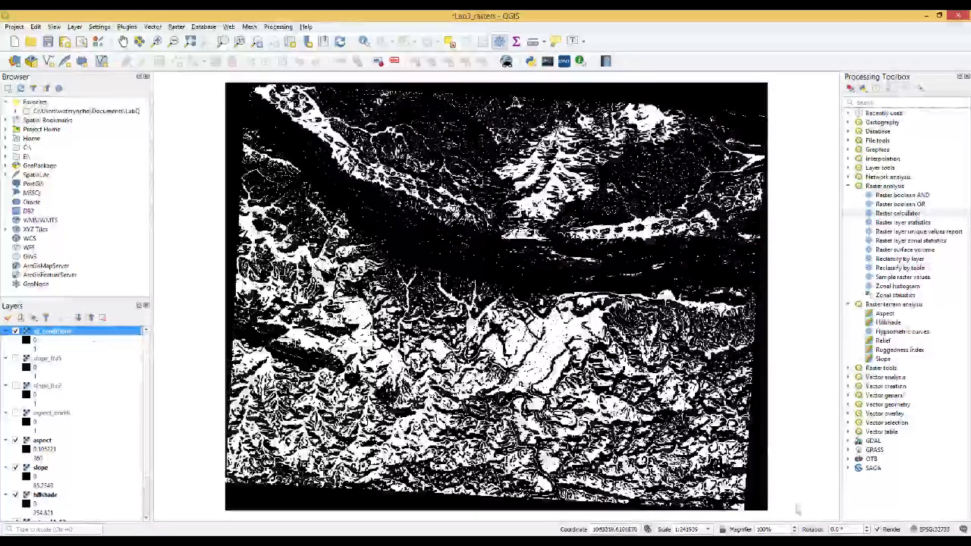
- Open the GDAL Sieve tool for the all_conditions layer, set the threshold to 8 and enable 8-connectedness
{"action": "left_click", "coordinate": [849, 186]}
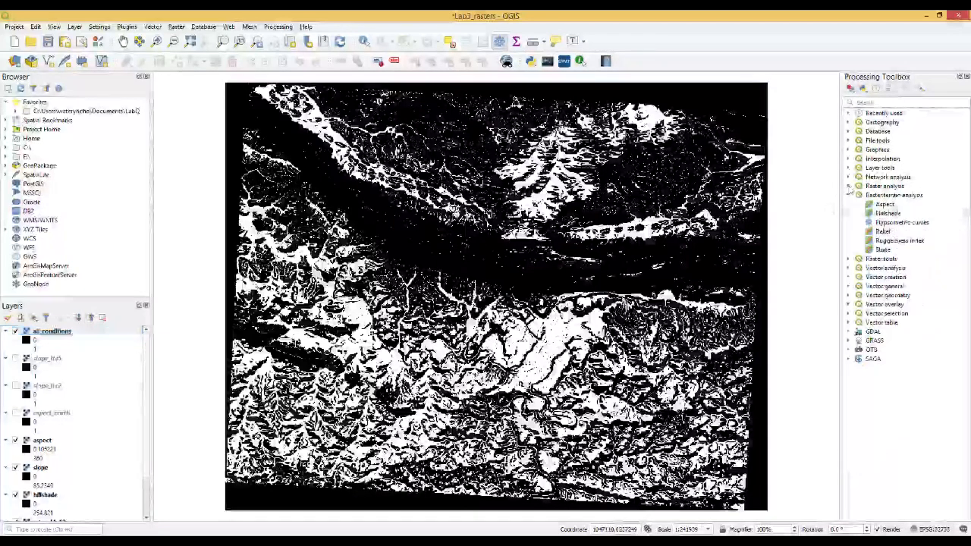
{"action": "left_click", "coordinate": [848, 195]}
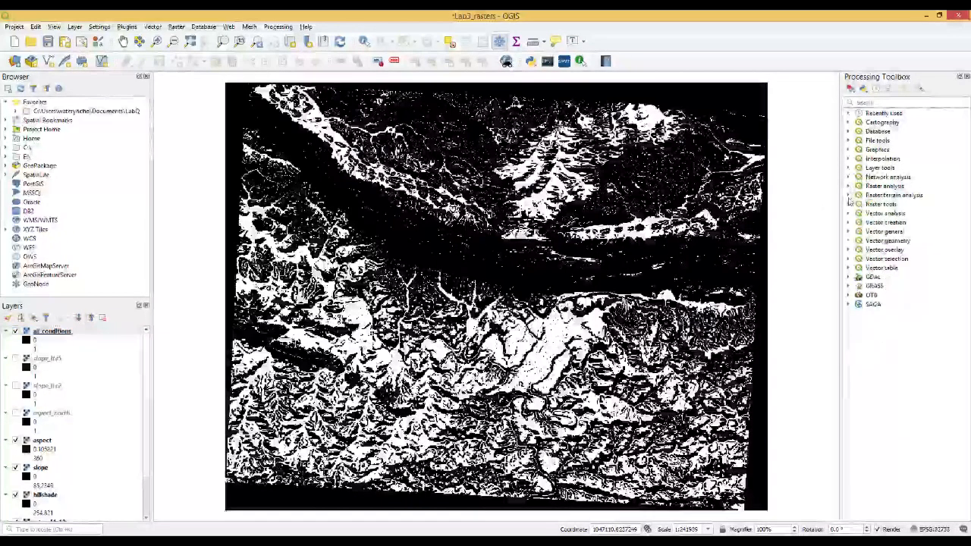
{"action": "left_click", "coordinate": [850, 278]}
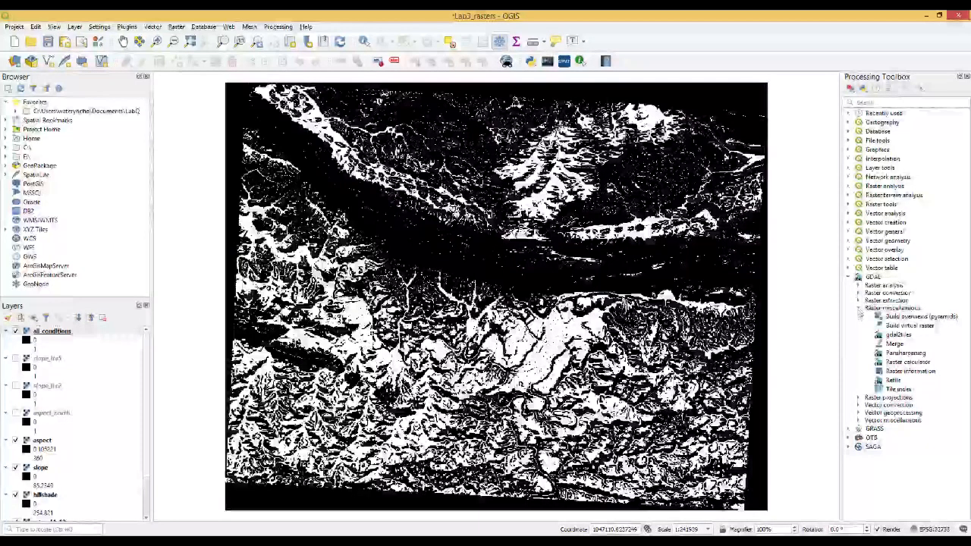
{"action": "left_click", "coordinate": [860, 309]}
{"action": "left_click", "coordinate": [859, 286]}
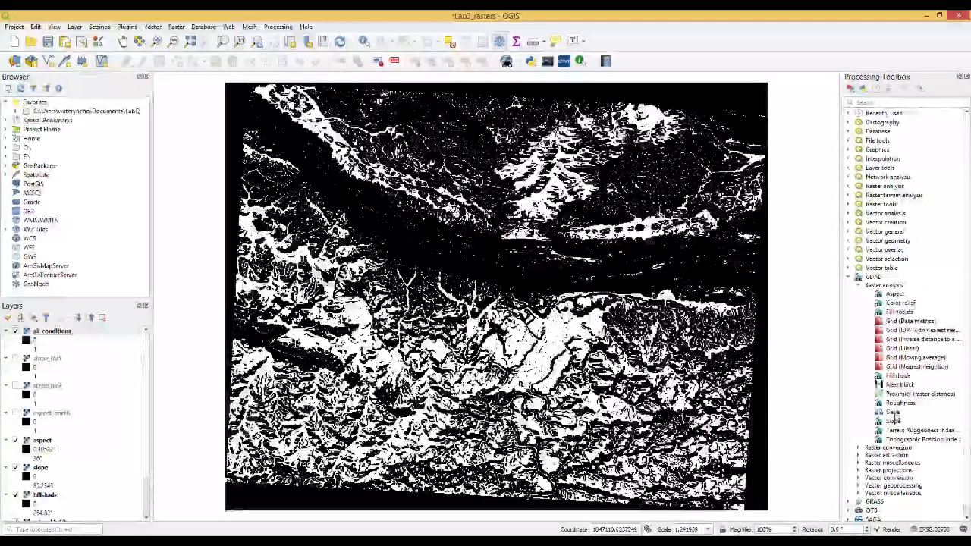
{"action": "double_click", "coordinate": [895, 414]}
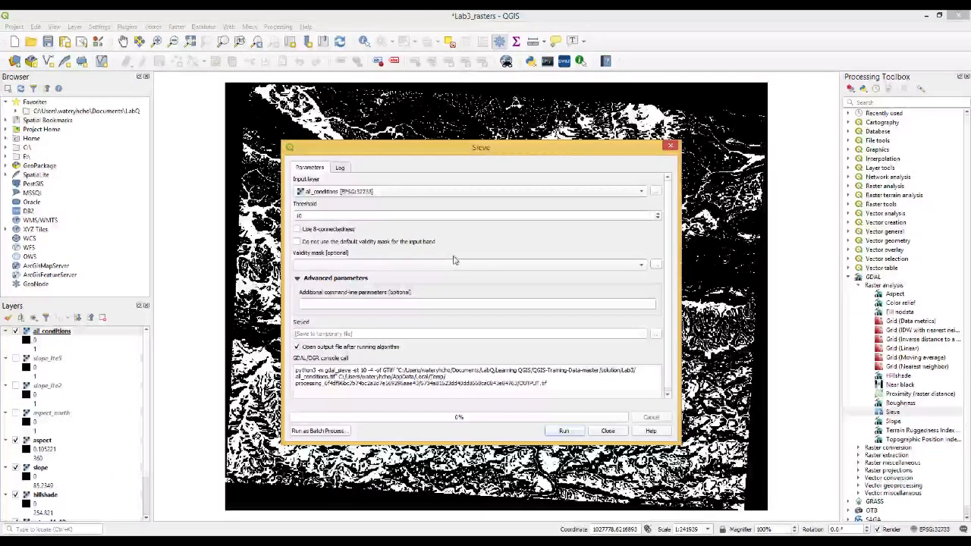
{"action": "double_click", "coordinate": [328, 216]}
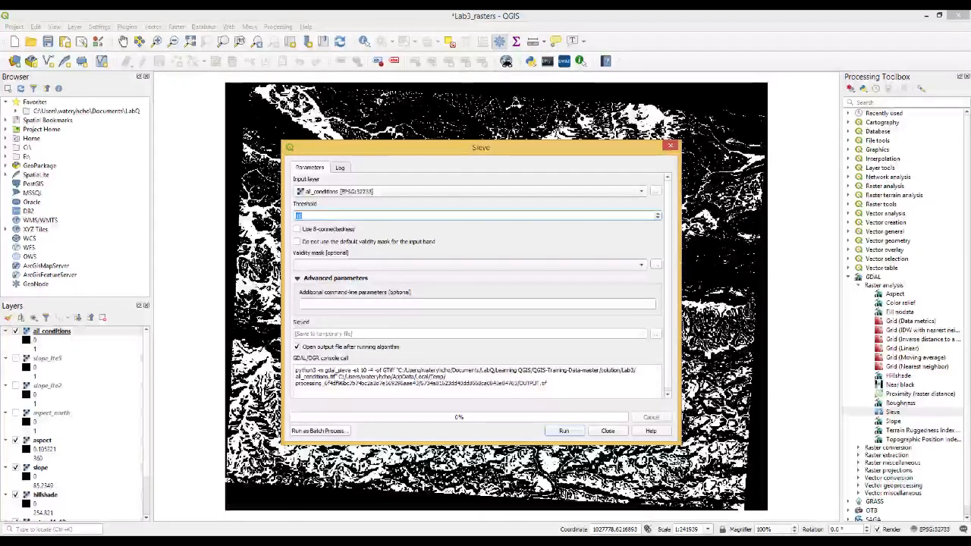
{"action": "type", "text": "8"}
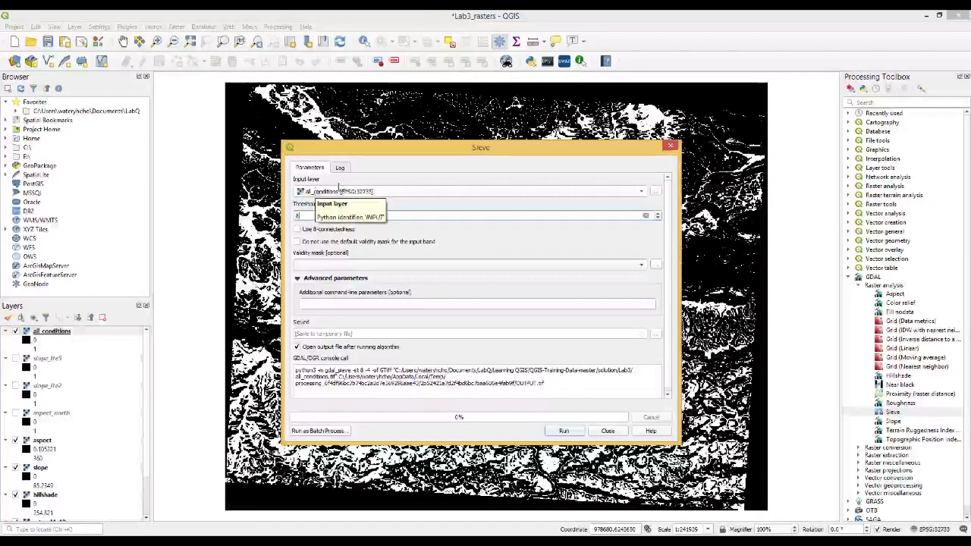
{"action": "left_click", "coordinate": [298, 230]}
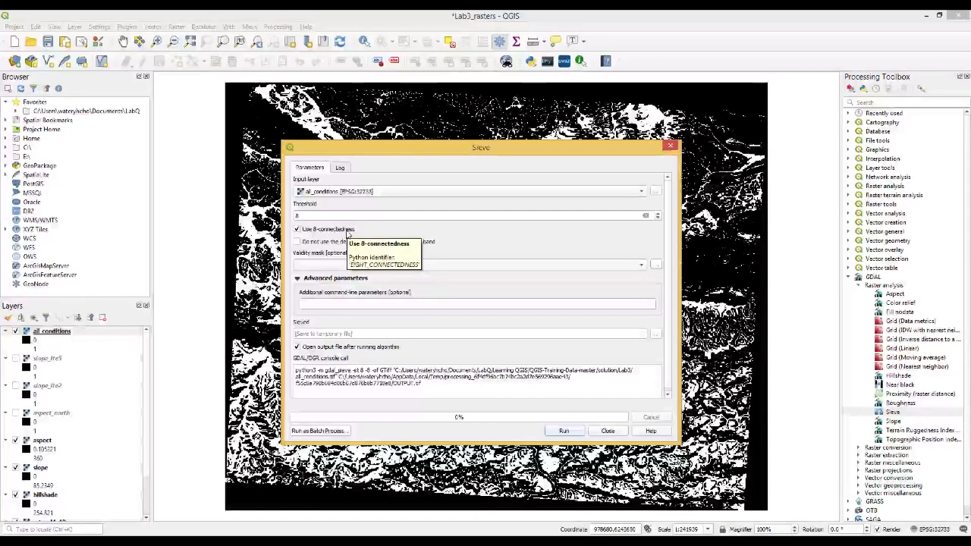
- Set the sieved output to all_conditions_sieve.tif in the solution's Lab3 folder, run the Sieve tool, and close the dialog
{"action": "left_click", "coordinate": [656, 335]}
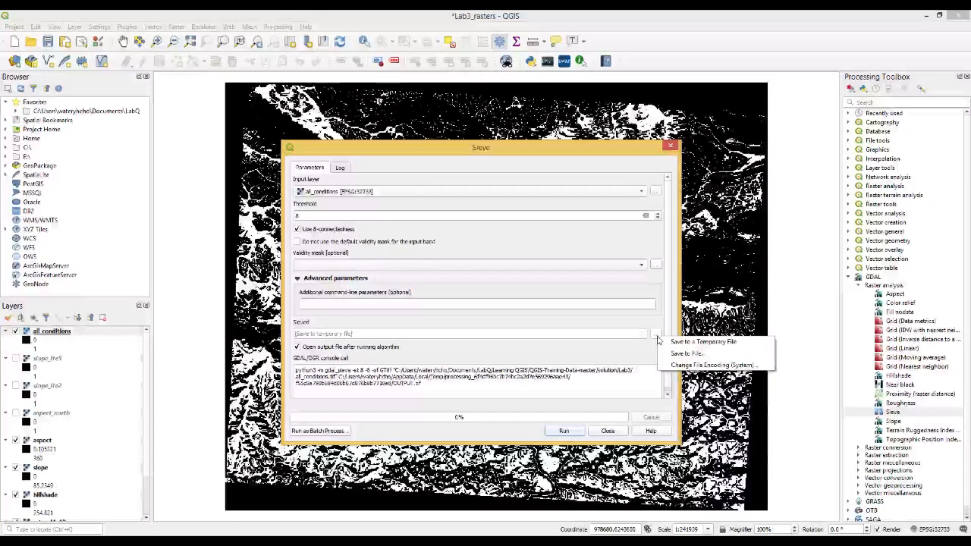
{"action": "left_click", "coordinate": [676, 355]}
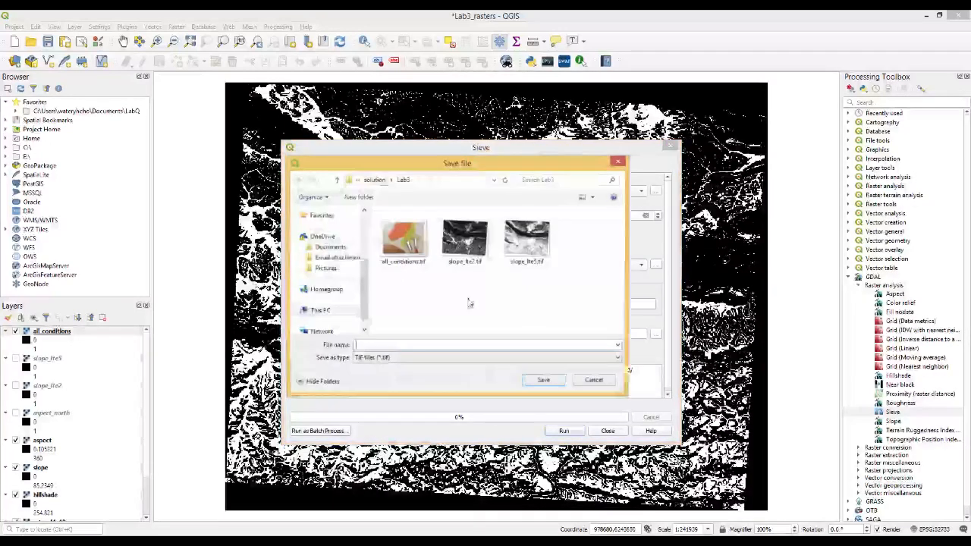
{"action": "double_click", "coordinate": [396, 346]}
{"action": "left_click", "coordinate": [394, 345]}
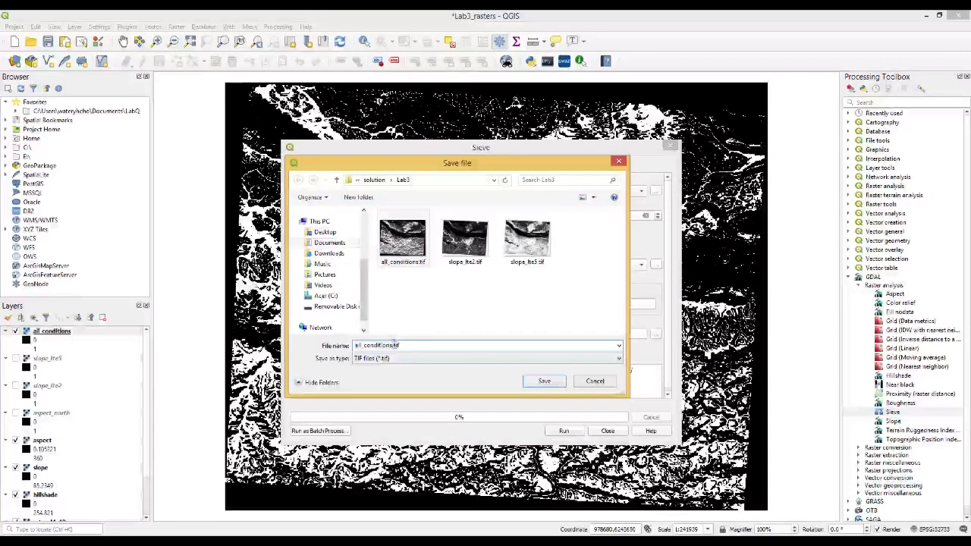
{"action": "type", "text": "_"}
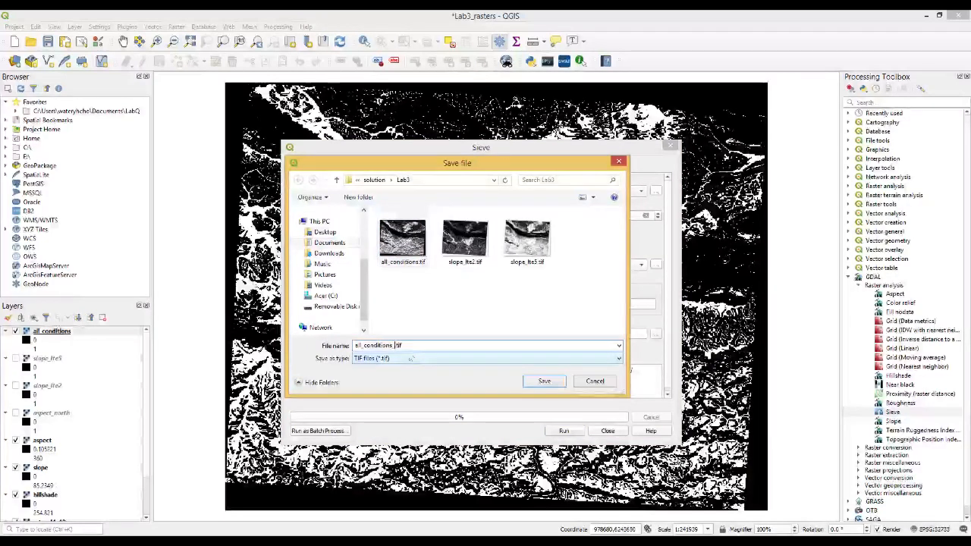
{"action": "key", "text": "BackSpace"}
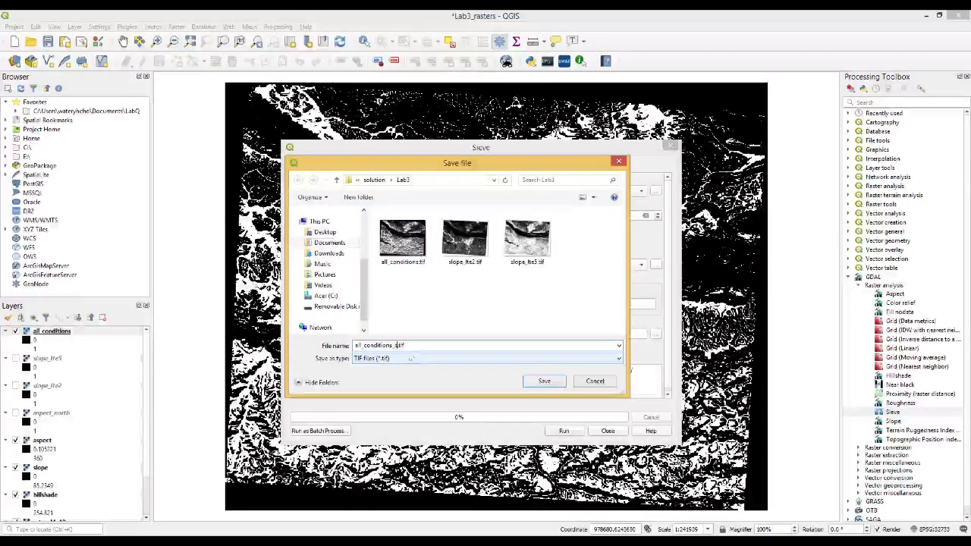
{"action": "type", "text": "sieve"}
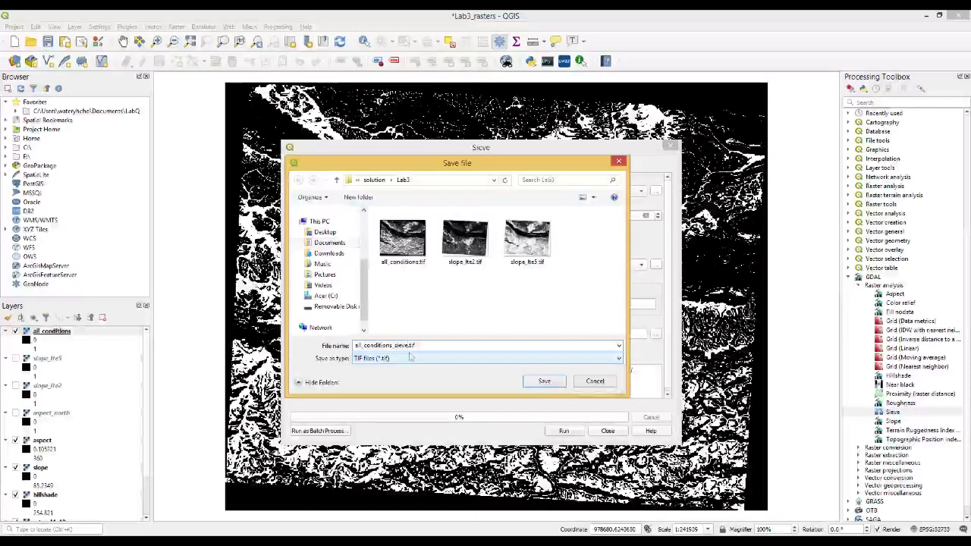
{"action": "left_click", "coordinate": [547, 382]}
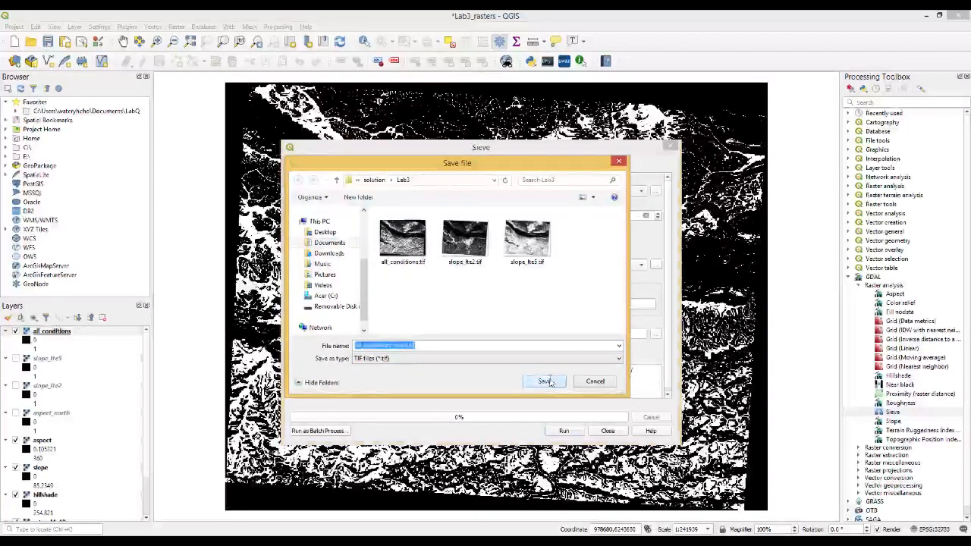
{"action": "left_click", "coordinate": [562, 432]}
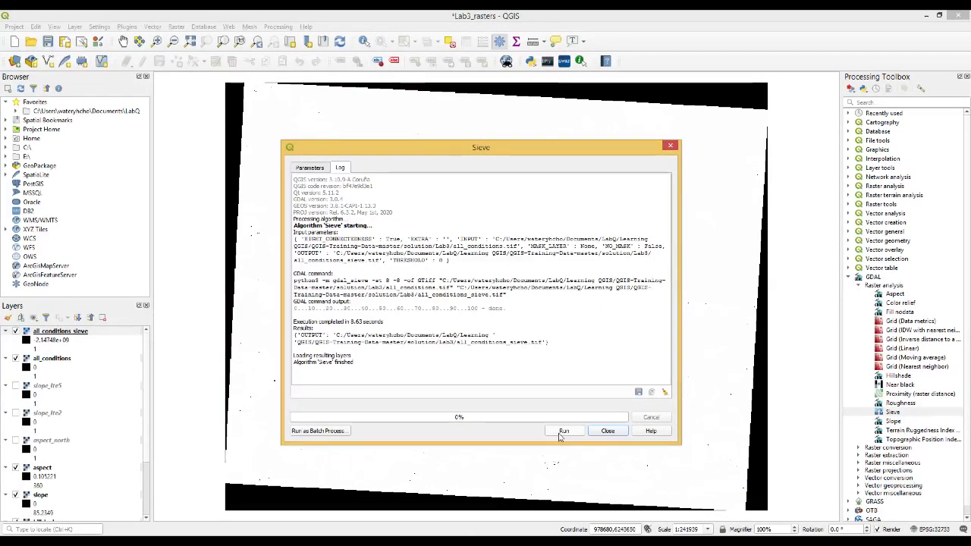
{"action": "left_click", "coordinate": [610, 432]}
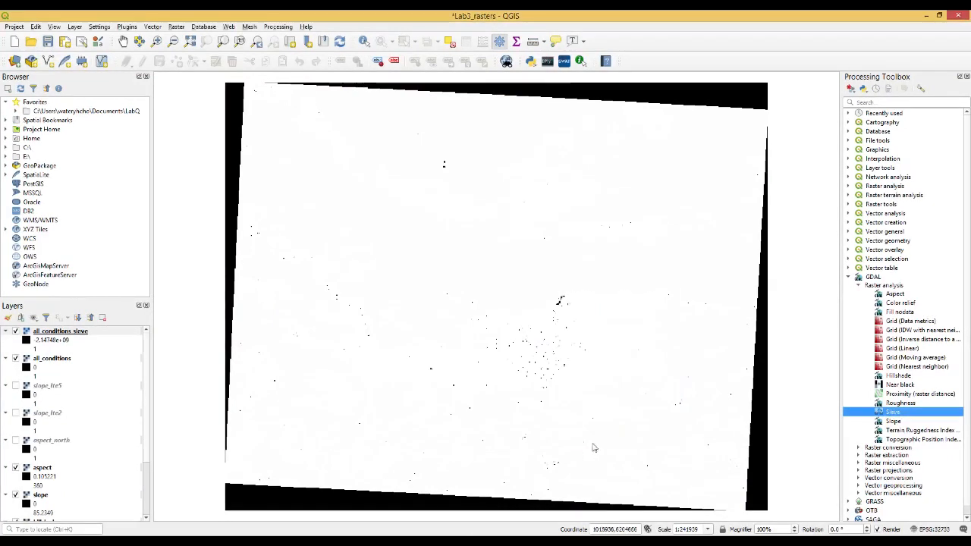
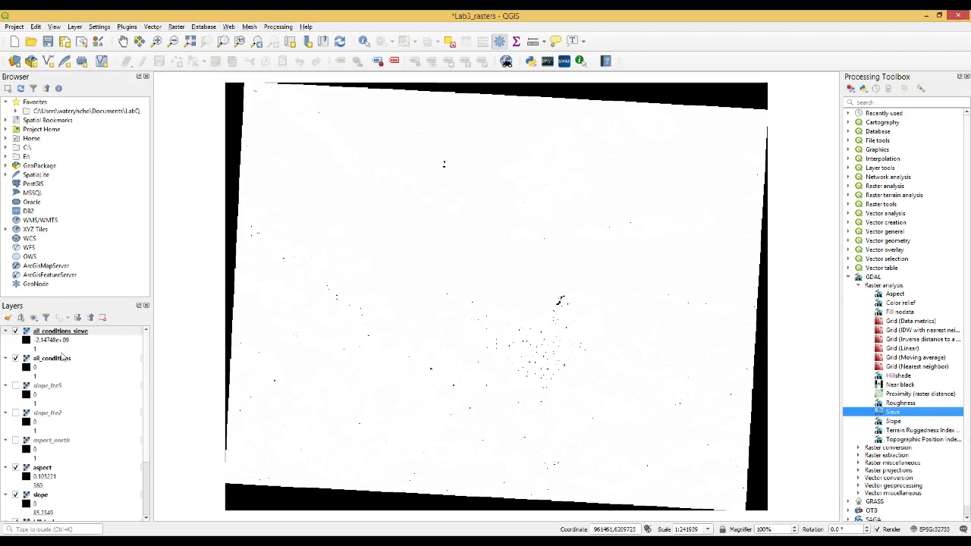
- Examine the band 1 minimum statistic in the all_conditions_sieve layer's properties information, then close the properties without changes
{"action": "right_click", "coordinate": [68, 334]}
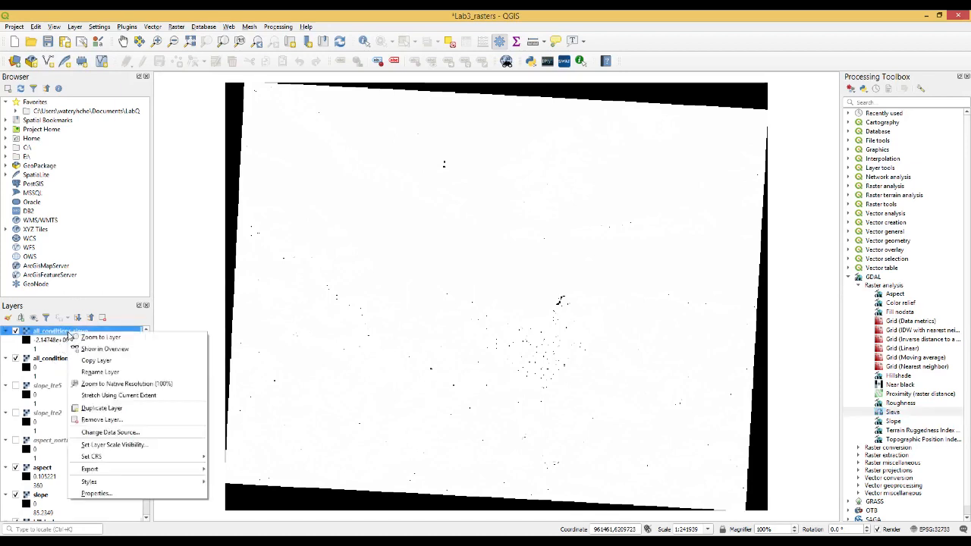
{"action": "mouse_move", "coordinate": [141, 485]}
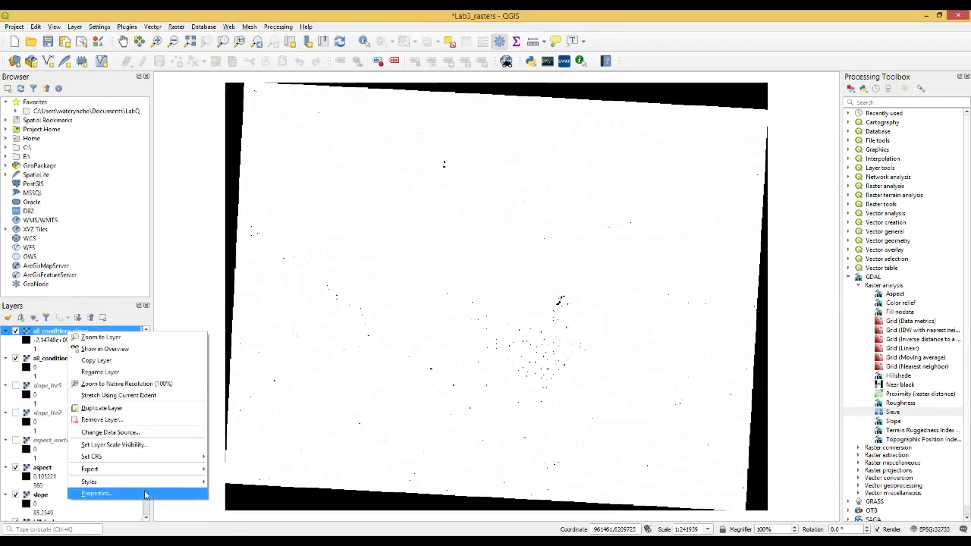
{"action": "left_click", "coordinate": [145, 495]}
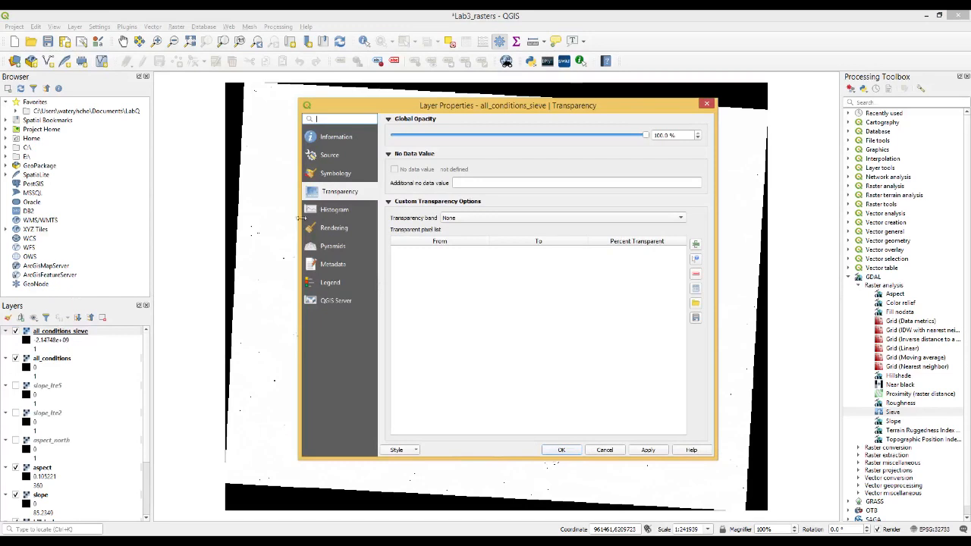
{"action": "left_click", "coordinate": [338, 138]}
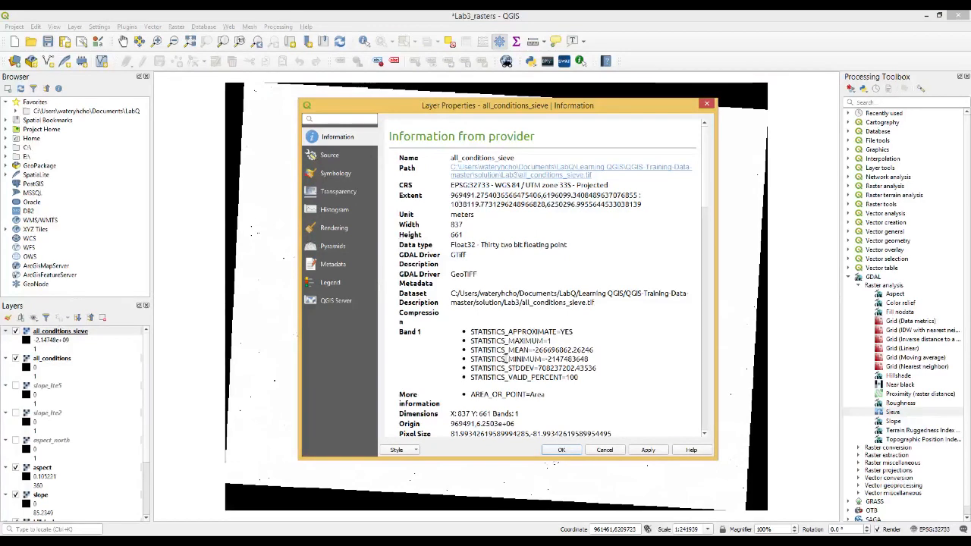
{"action": "left_click_drag", "start_coordinate": [506, 356], "coordinate": [592, 359]}
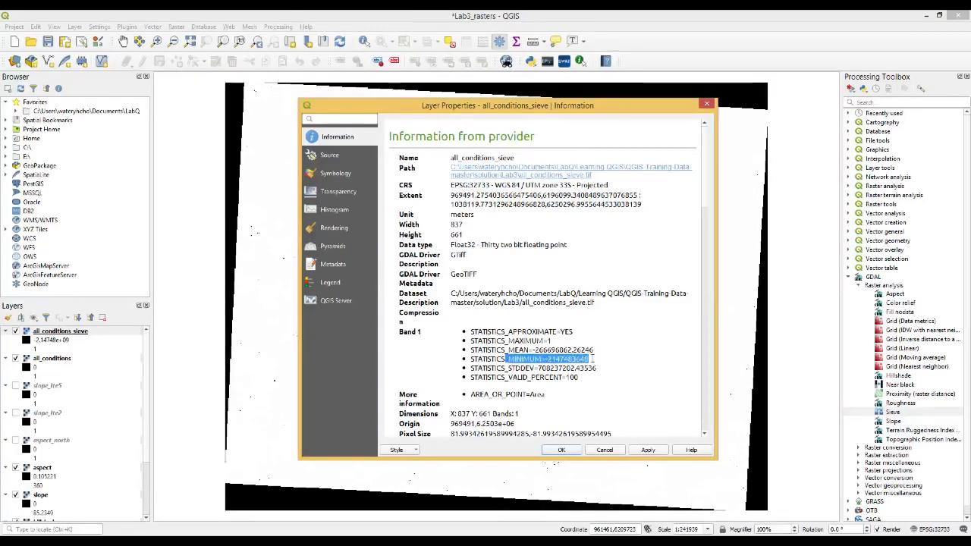
{"action": "left_click", "coordinate": [582, 368]}
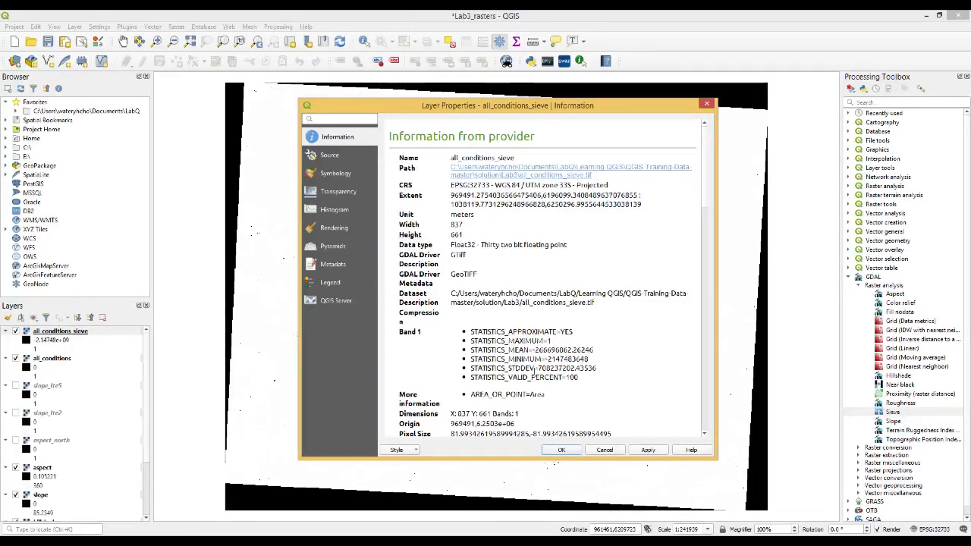
{"action": "left_click_drag", "start_coordinate": [546, 360], "coordinate": [591, 358]}
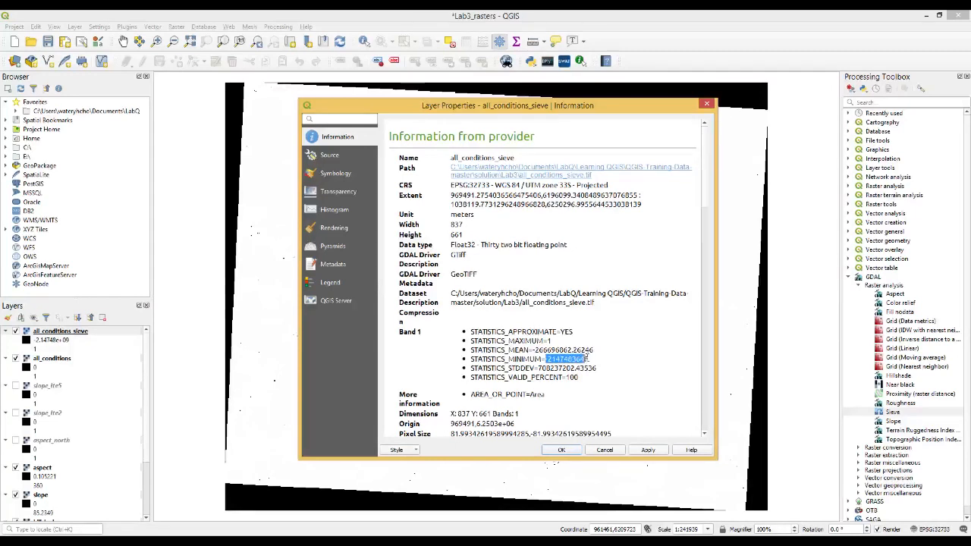
{"action": "double_click", "coordinate": [591, 359]}
{"action": "left_click", "coordinate": [615, 376]}
{"action": "left_click", "coordinate": [605, 451]}
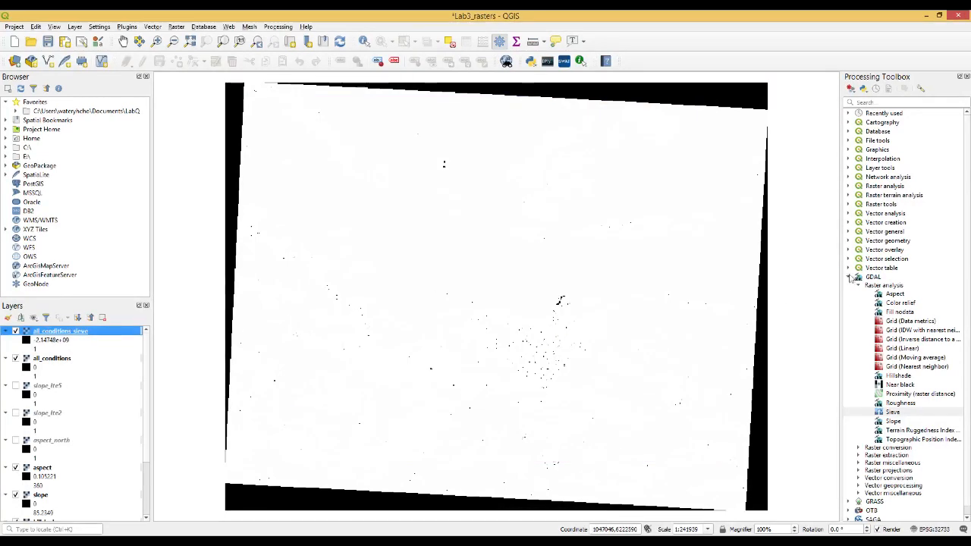
- Open the Raster calculator from the raster analysis algorithms and enter the expression ("all_conditions_sieve@1" <= 0) = 0
{"action": "left_click", "coordinate": [849, 186]}
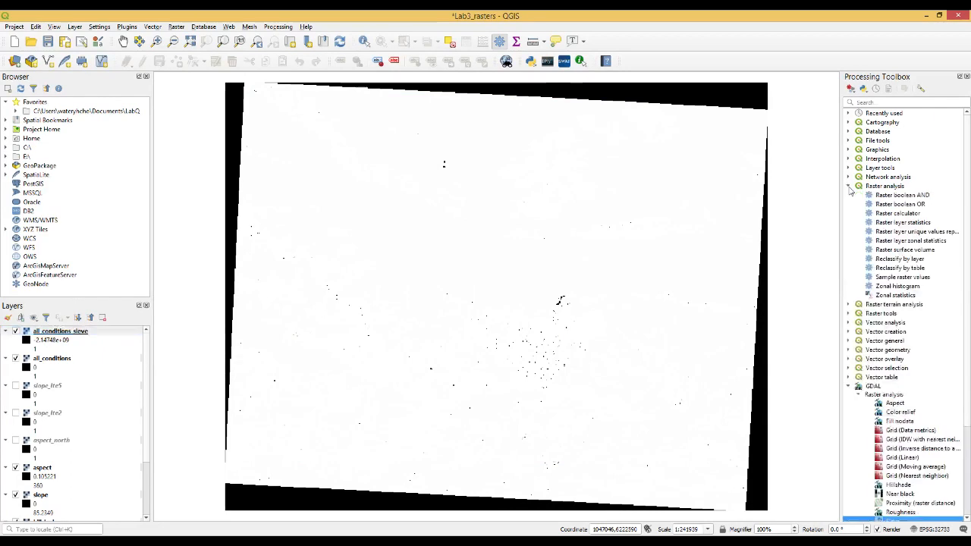
{"action": "double_click", "coordinate": [898, 215]}
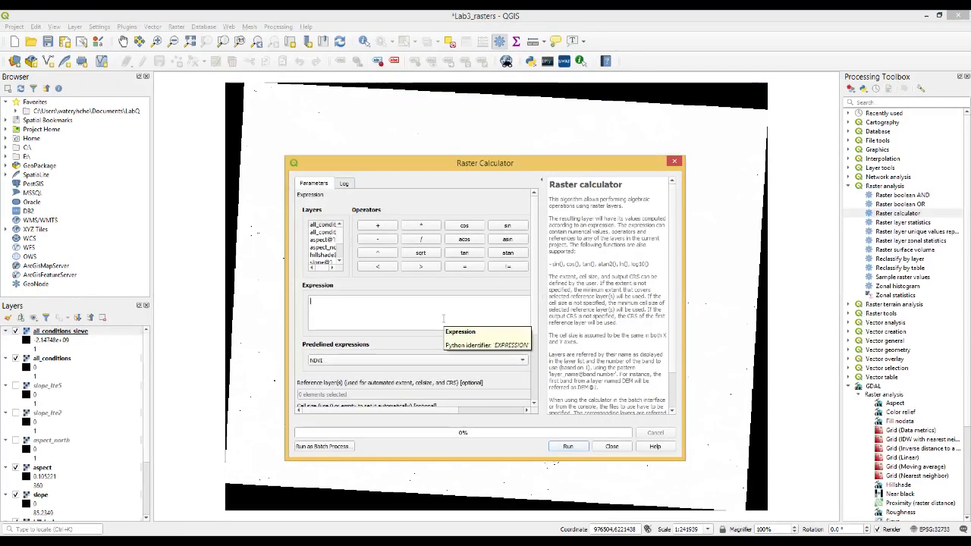
{"action": "double_click", "coordinate": [321, 233]}
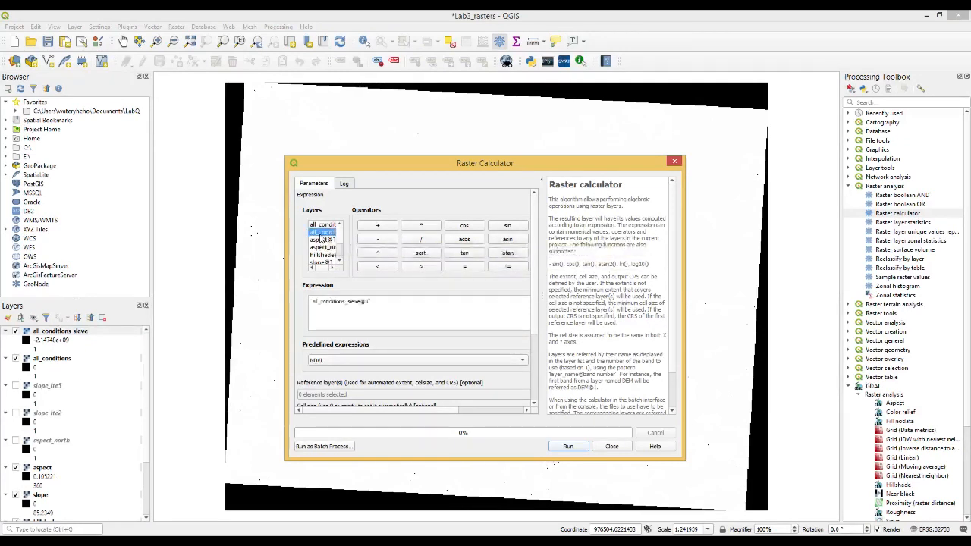
{"action": "left_click", "coordinate": [400, 309]}
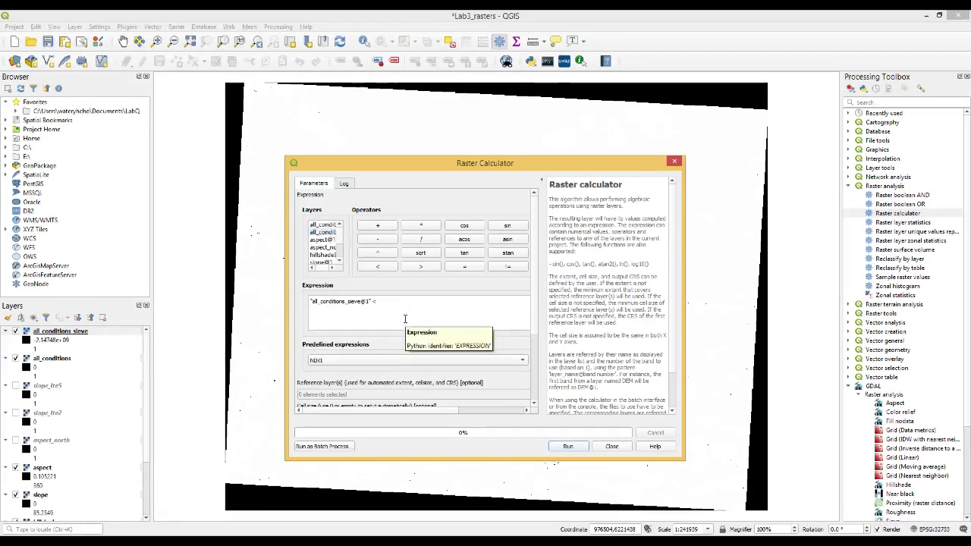
{"action": "type", "text": "<="}
{"action": "type", "text": "("}
{"action": "left_click", "coordinate": [442, 307]}
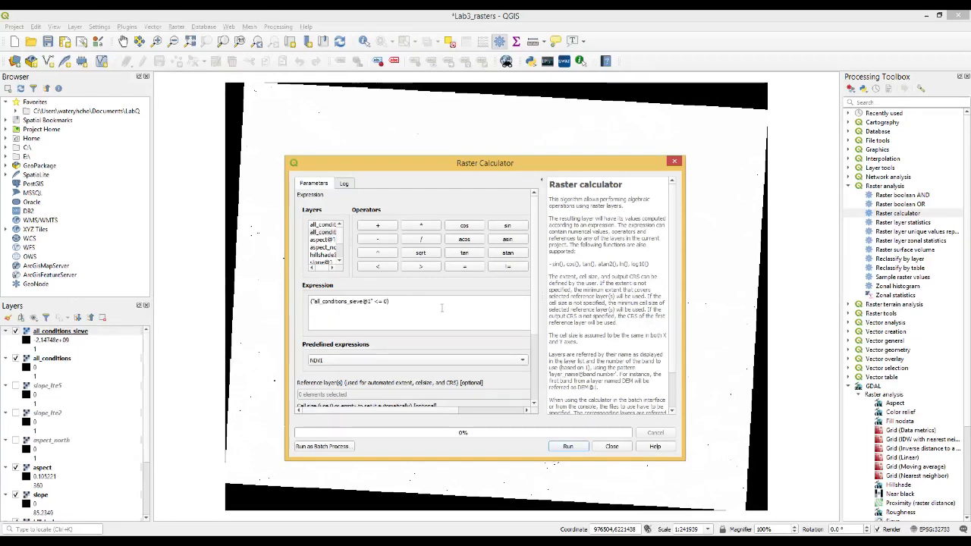
{"action": "type", "text": "= 0"}
- Select all_conditions_sieve as the reference layer for the calculation
{"action": "left_click_drag", "start_coordinate": [403, 411], "coordinate": [471, 410]}
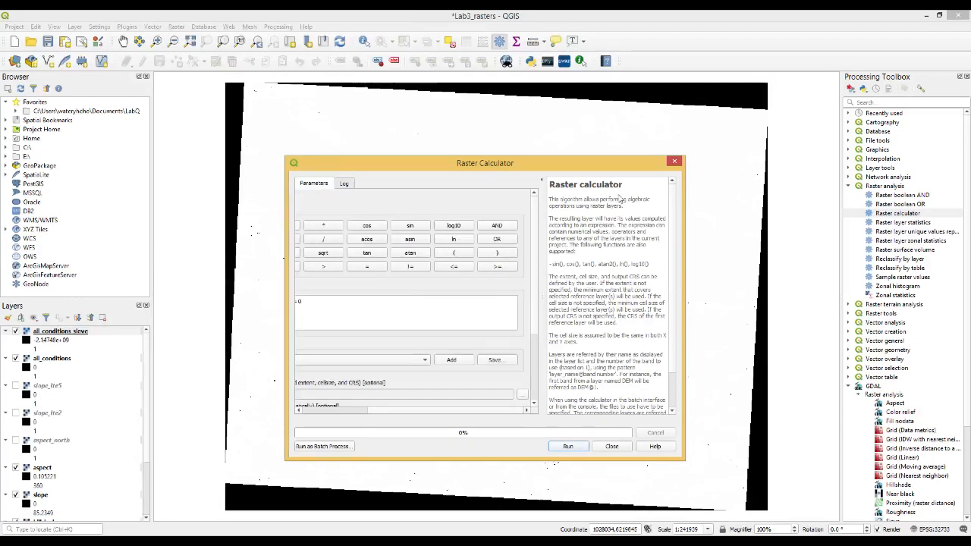
{"action": "left_click", "coordinate": [521, 395]}
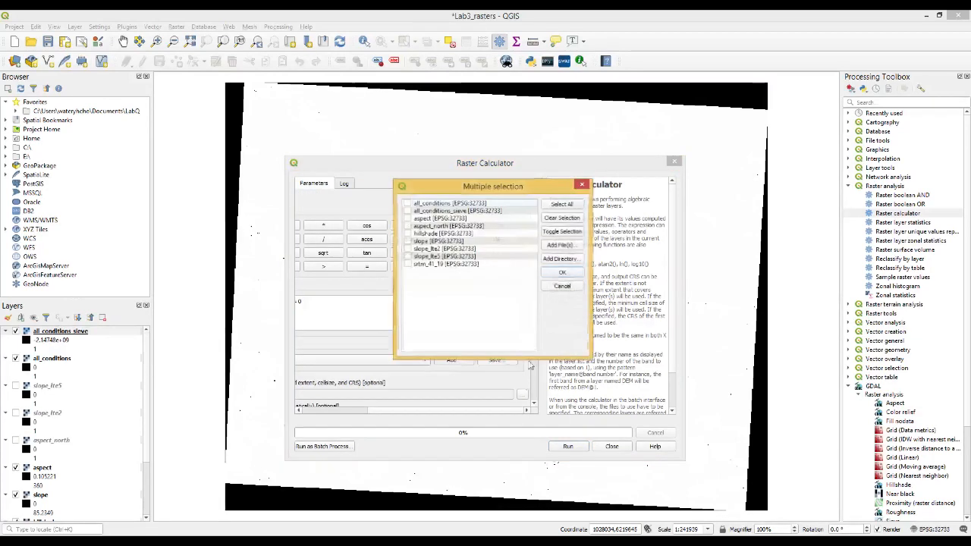
{"action": "left_click", "coordinate": [406, 212]}
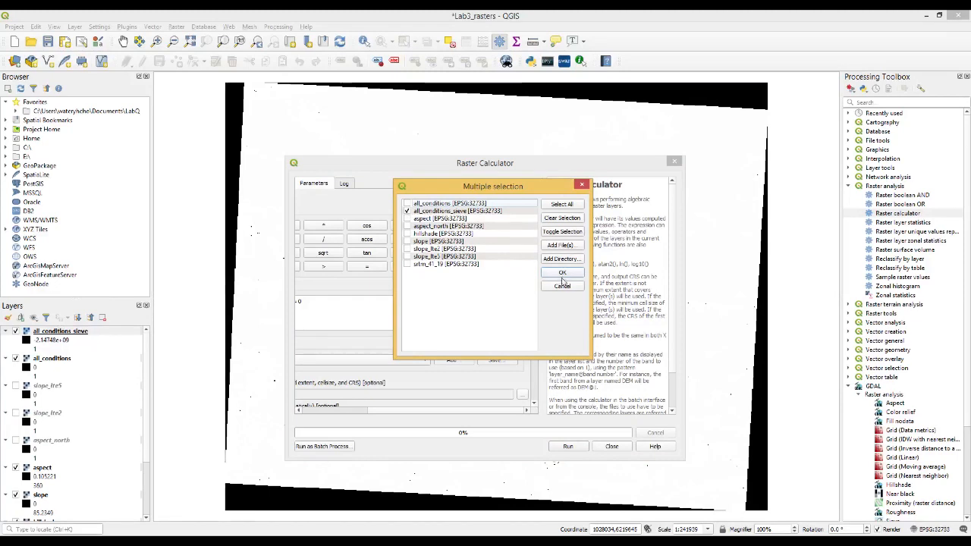
{"action": "left_click", "coordinate": [563, 277]}
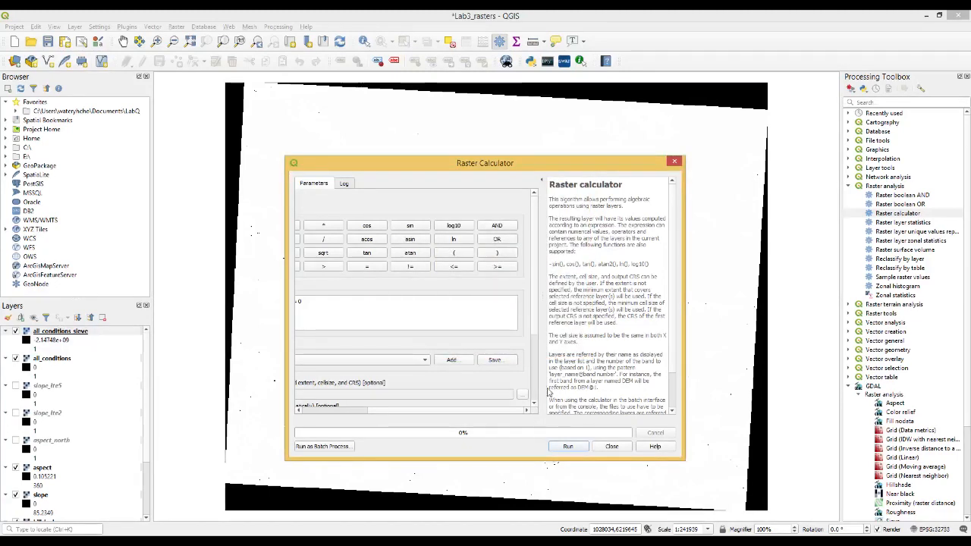
- Set the calculator's output to all_conditions_simple.tif in the solution's Lab3 folder and run the calculation
{"action": "scroll", "coordinate": [535, 328], "scroll_direction": "down", "scroll_amount": 3}
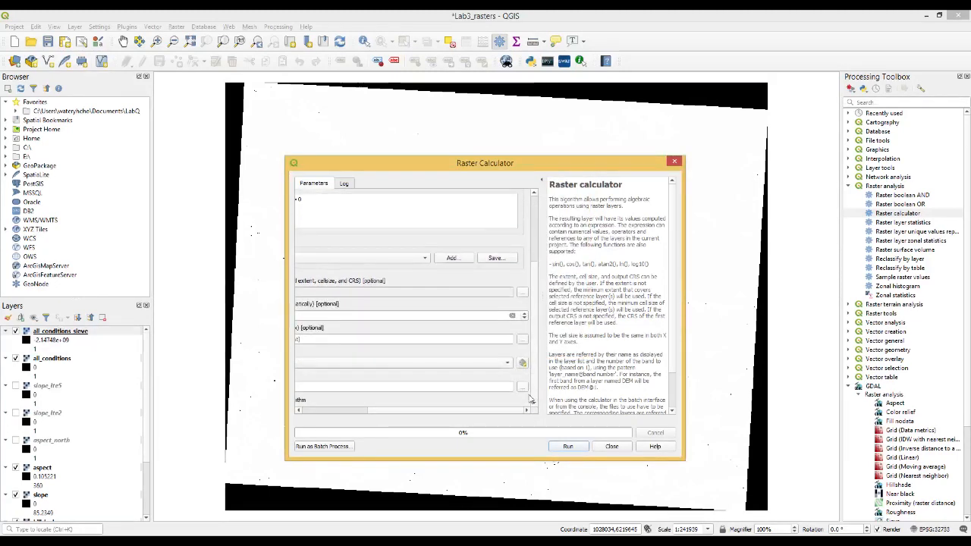
{"action": "mouse_move", "coordinate": [519, 409]}
{"action": "left_mouse_down"}
{"action": "mouse_move", "coordinate": [427, 405]}
{"action": "mouse_move", "coordinate": [517, 402]}
{"action": "left_mouse_up"}
{"action": "left_click", "coordinate": [522, 387]}
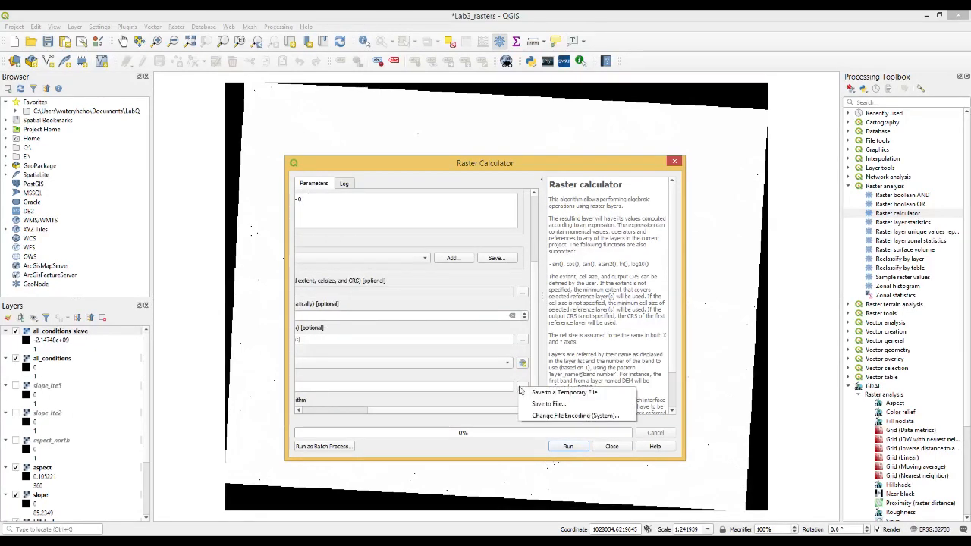
{"action": "left_click", "coordinate": [547, 404]}
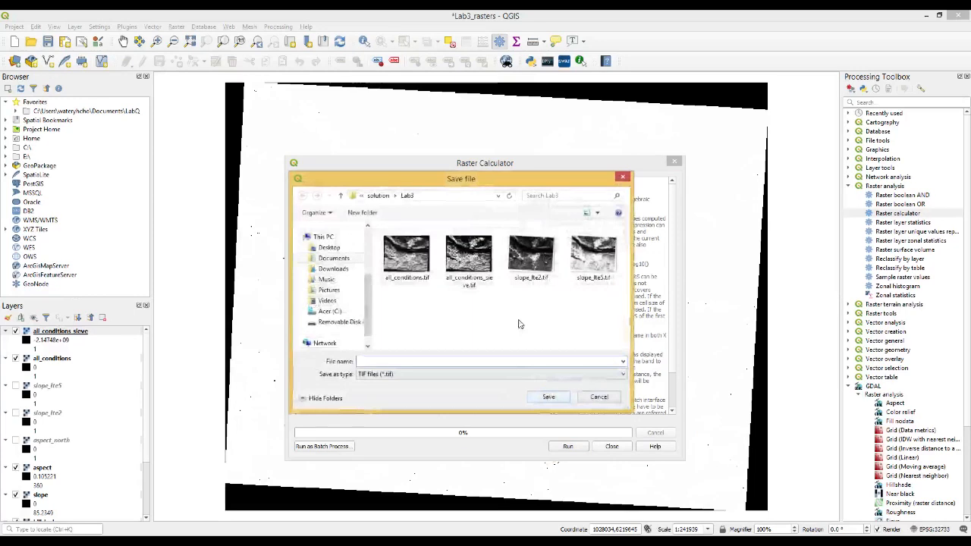
{"action": "left_click", "coordinate": [466, 280]}
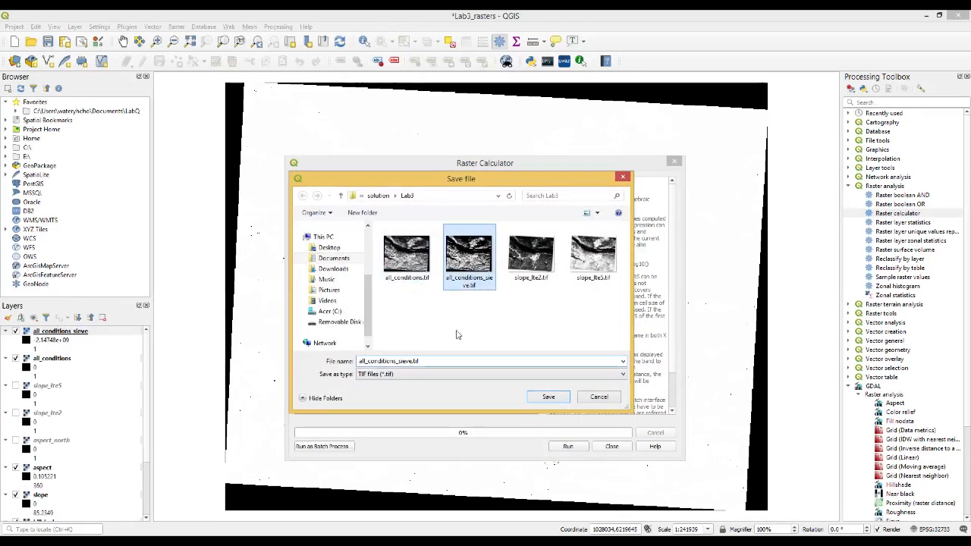
{"action": "double_click", "coordinate": [410, 361]}
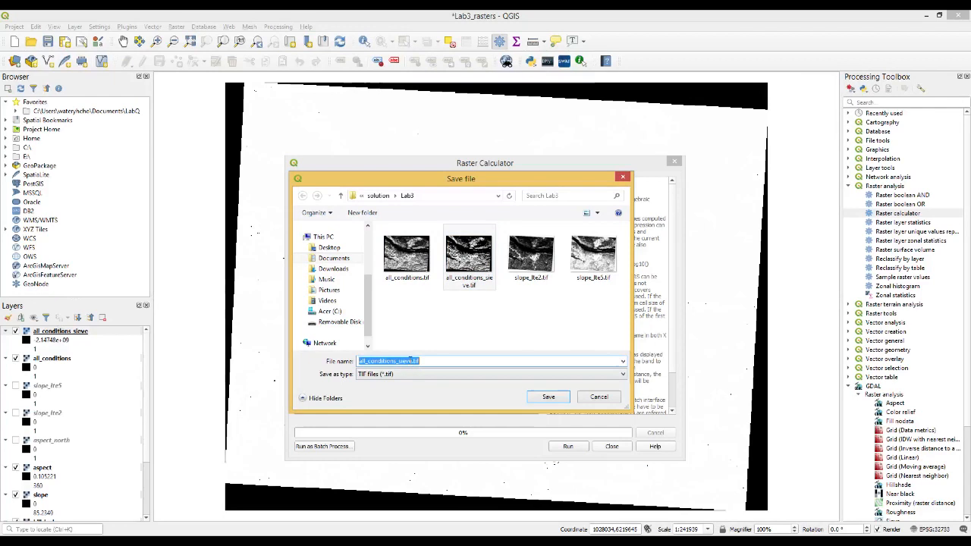
{"action": "left_click", "coordinate": [415, 362]}
{"action": "key", "text": "BackSpace"}
{"action": "key", "text": "BackSpace"}
{"action": "key", "text": "BackSpace"}
{"action": "key", "text": "BackSpace"}
{"action": "type", "text": "imple"}
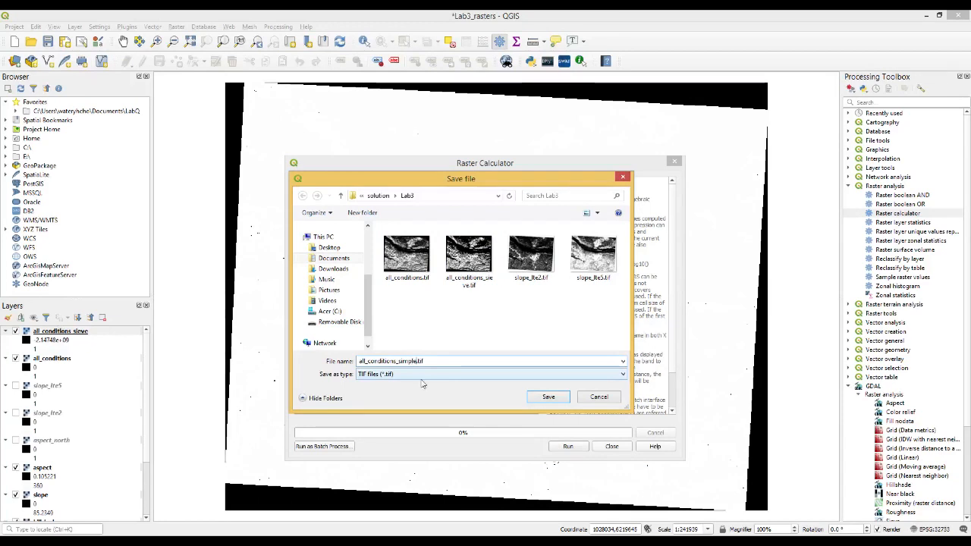
{"action": "left_click", "coordinate": [548, 397]}
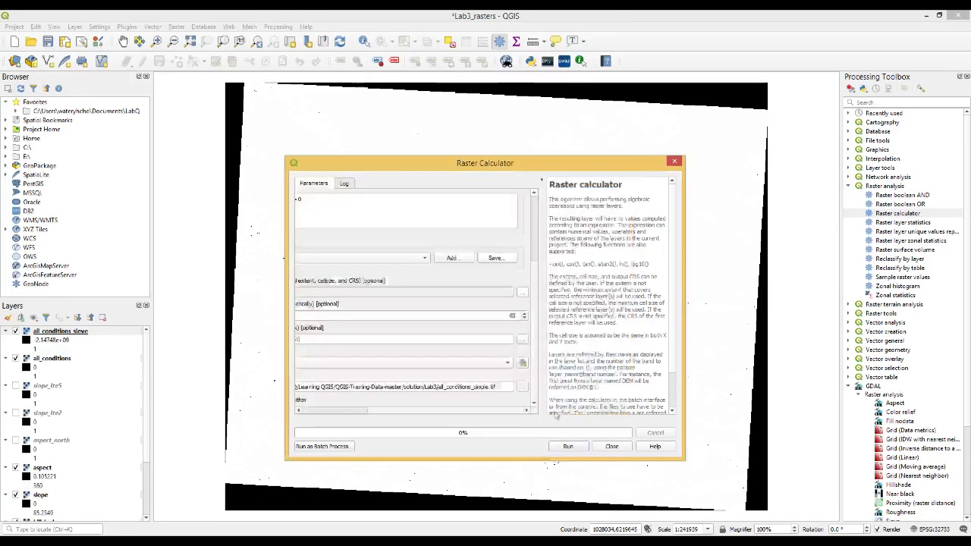
{"action": "left_click", "coordinate": [571, 447]}
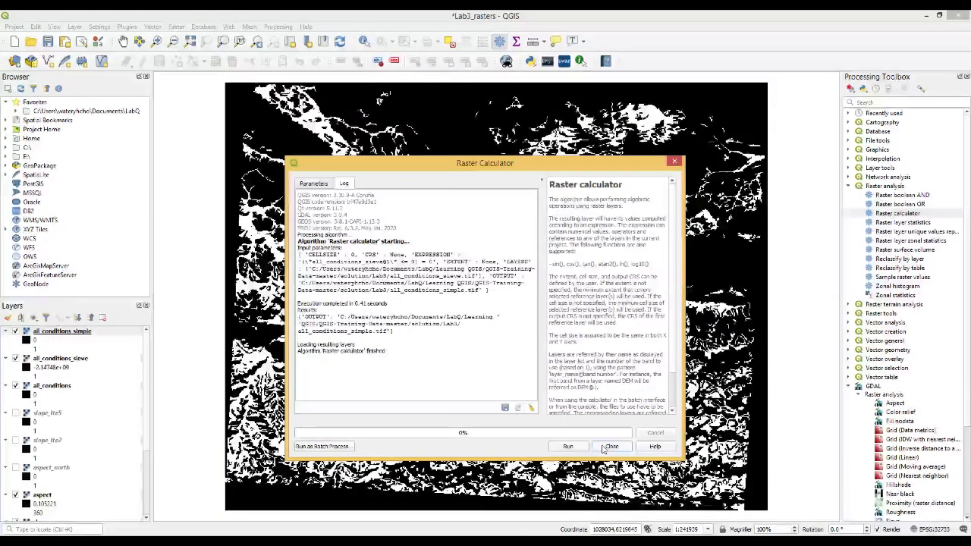
- Close the finished Raster calculator and save the Lab3_rasters project
{"action": "left_click", "coordinate": [611, 447]}
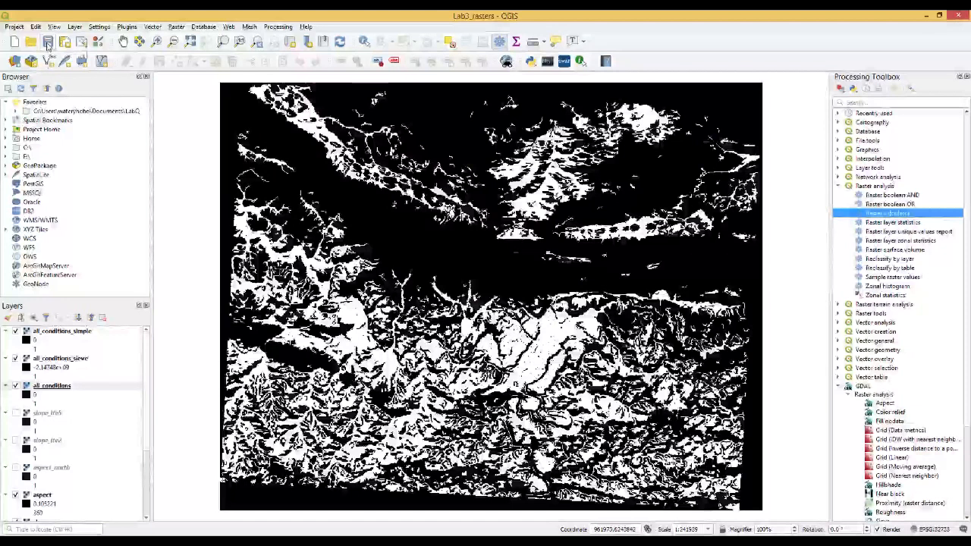
{"action": "left_click", "coordinate": [48, 41]}
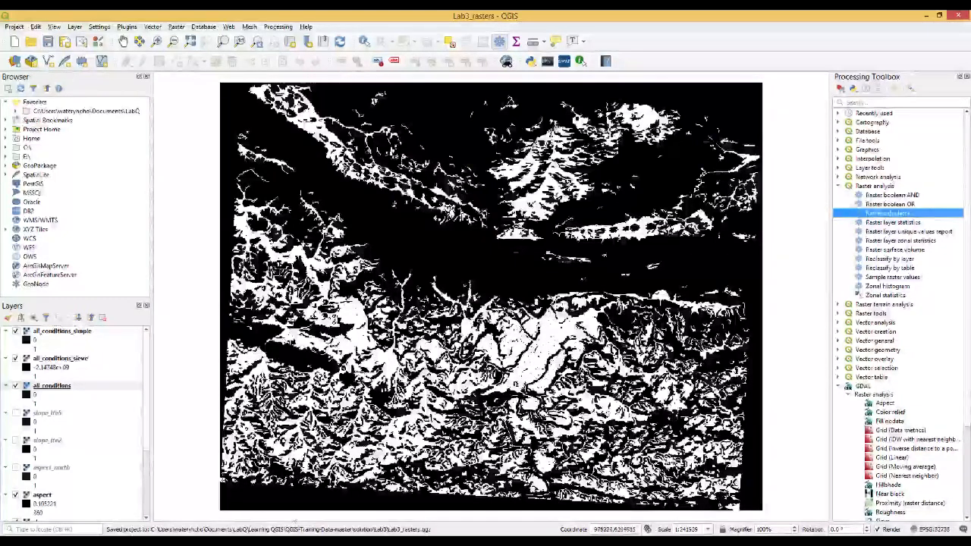
- Open Reclassify by table from the raster analysis algorithms and choose aspect as its input raster layer
{"action": "left_click", "coordinate": [840, 387]}
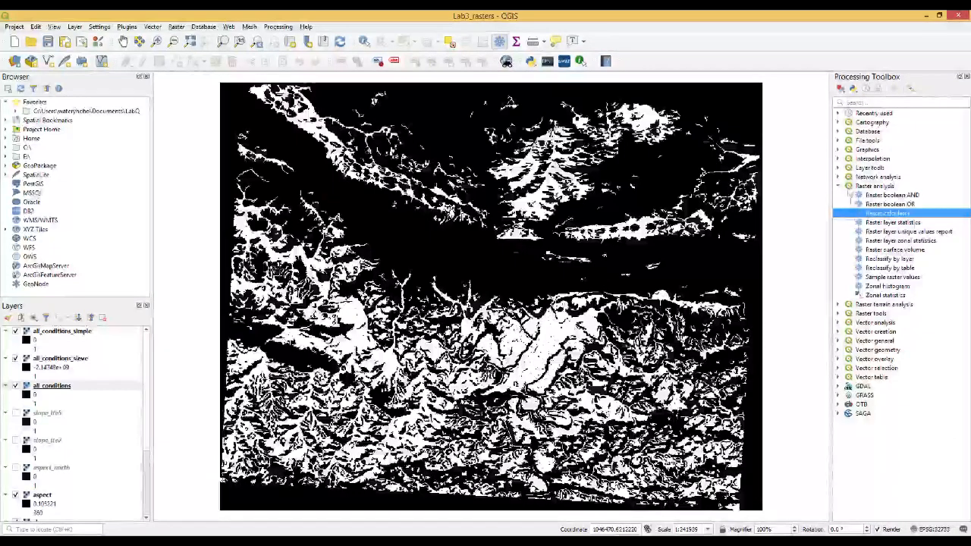
{"action": "left_click", "coordinate": [871, 186]}
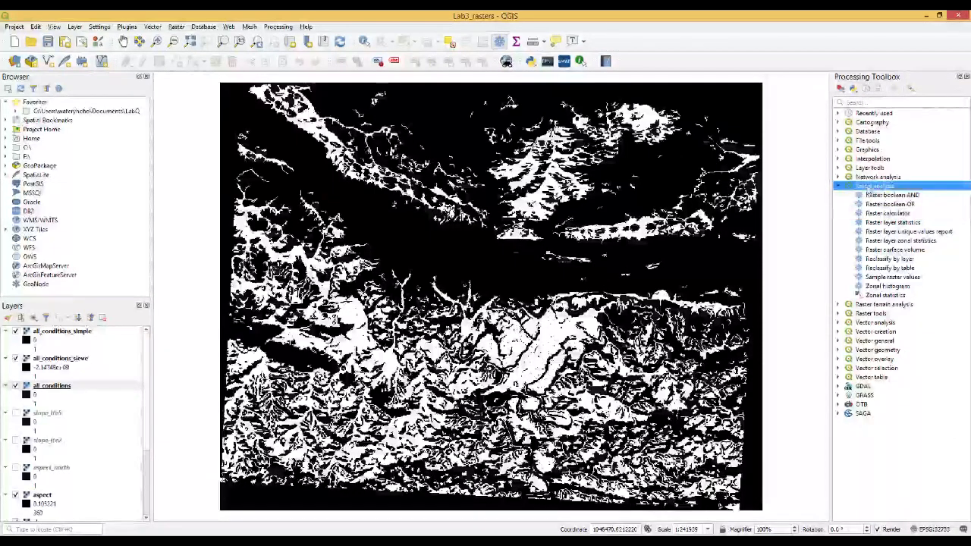
{"action": "double_click", "coordinate": [890, 268]}
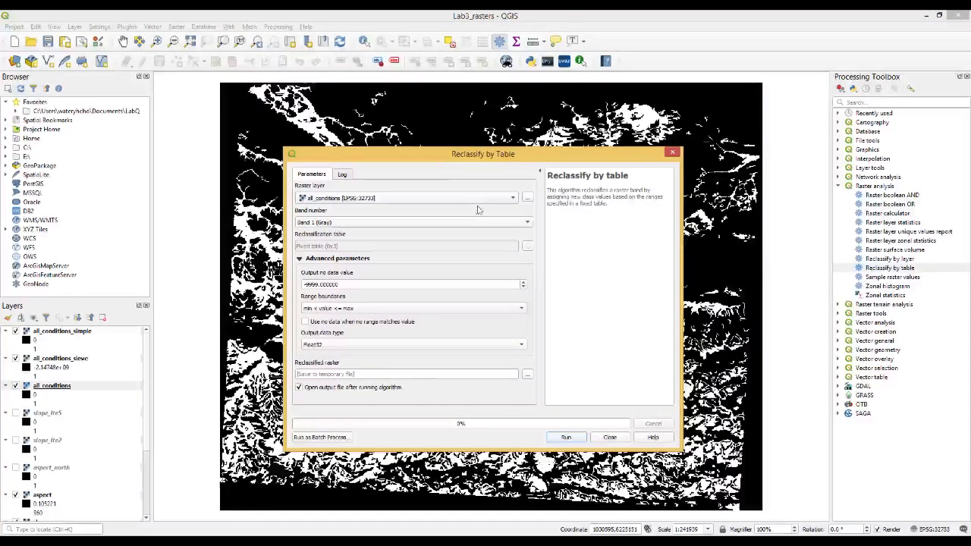
{"action": "left_click", "coordinate": [479, 199]}
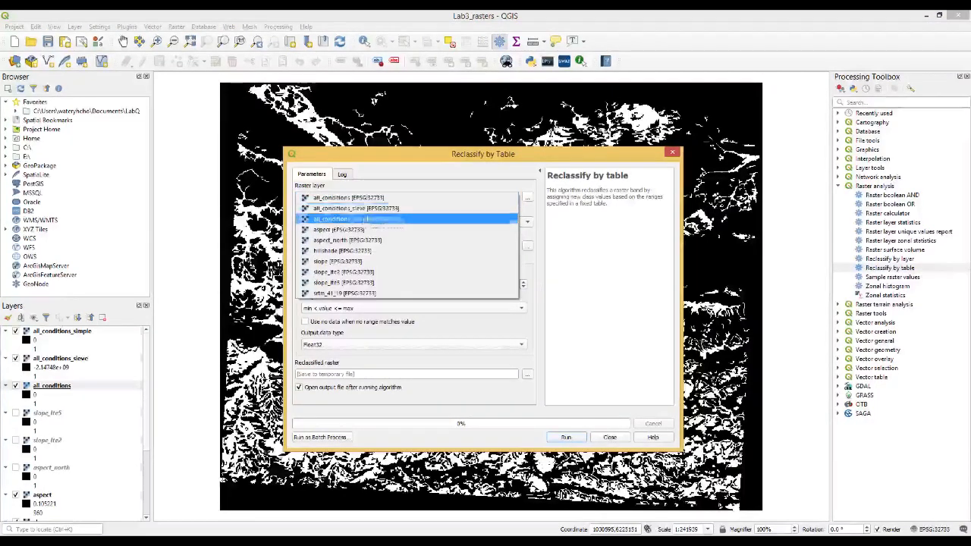
{"action": "left_click", "coordinate": [355, 231]}
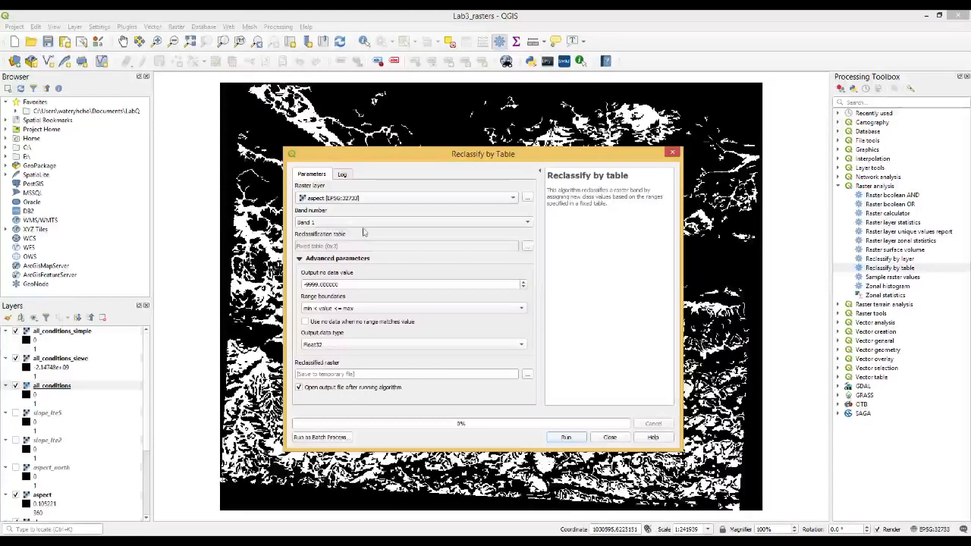
- Open the reclassification table for editing and add five empty rows to it
{"action": "left_click", "coordinate": [529, 248]}
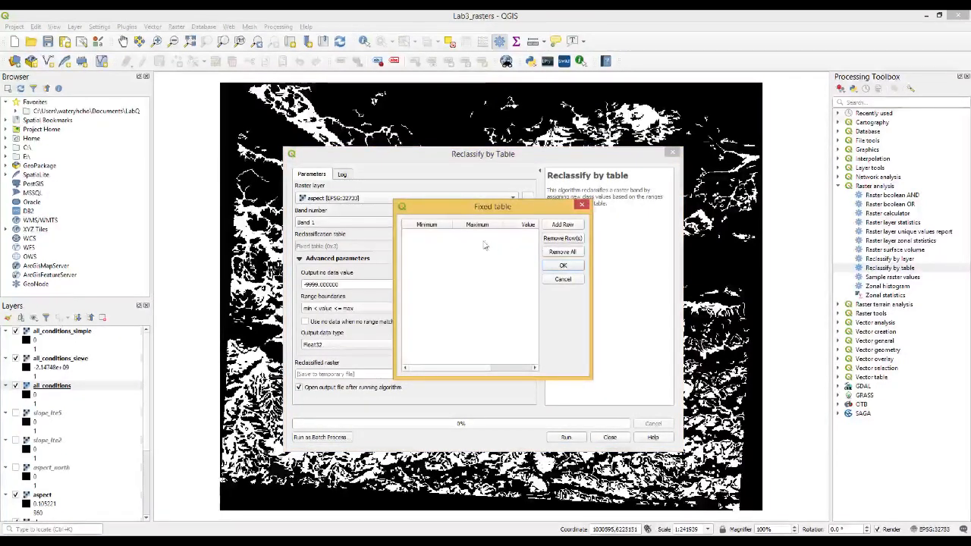
{"action": "left_click", "coordinate": [559, 227]}
{"action": "left_click", "coordinate": [559, 227]}
{"action": "left_click", "coordinate": [559, 227]}
{"action": "left_click", "coordinate": [560, 227]}
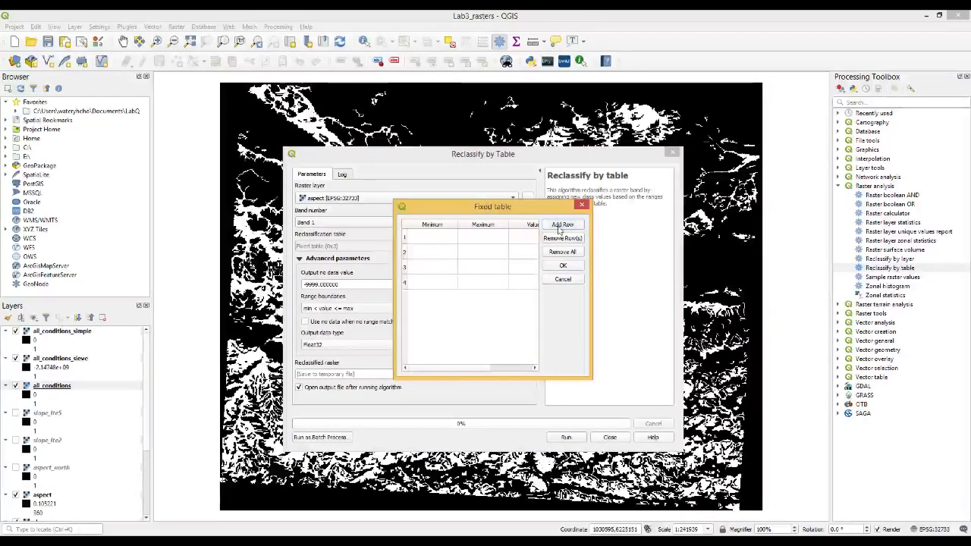
{"action": "left_click", "coordinate": [559, 227]}
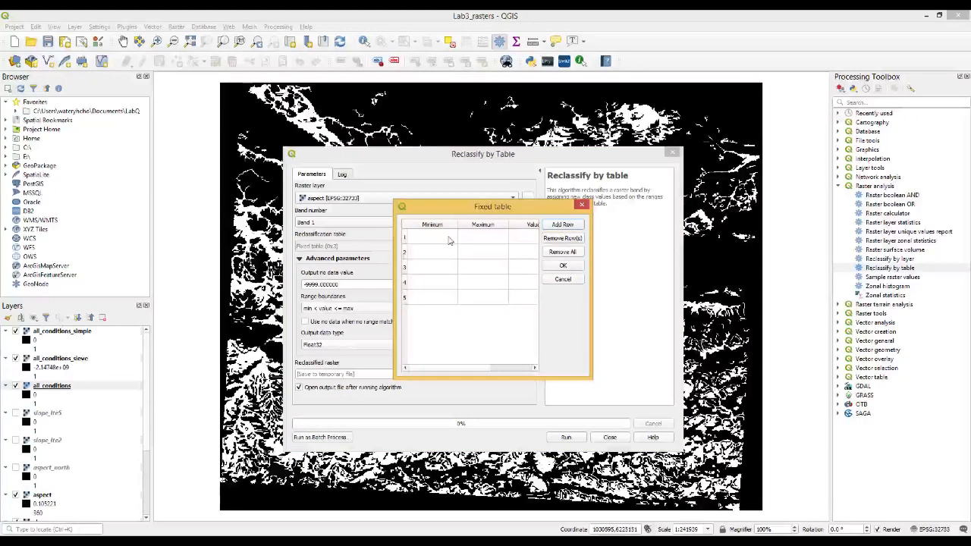
- Fill the first two table rows with the ranges 0 to 45 and 315 to 360, both assigned value 1
{"action": "double_click", "coordinate": [449, 238]}
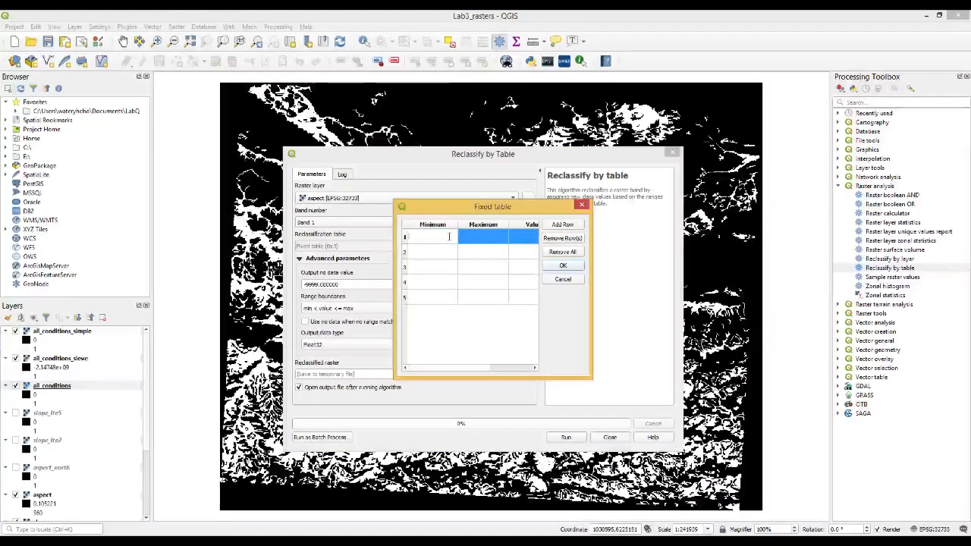
{"action": "type", "text": "0"}
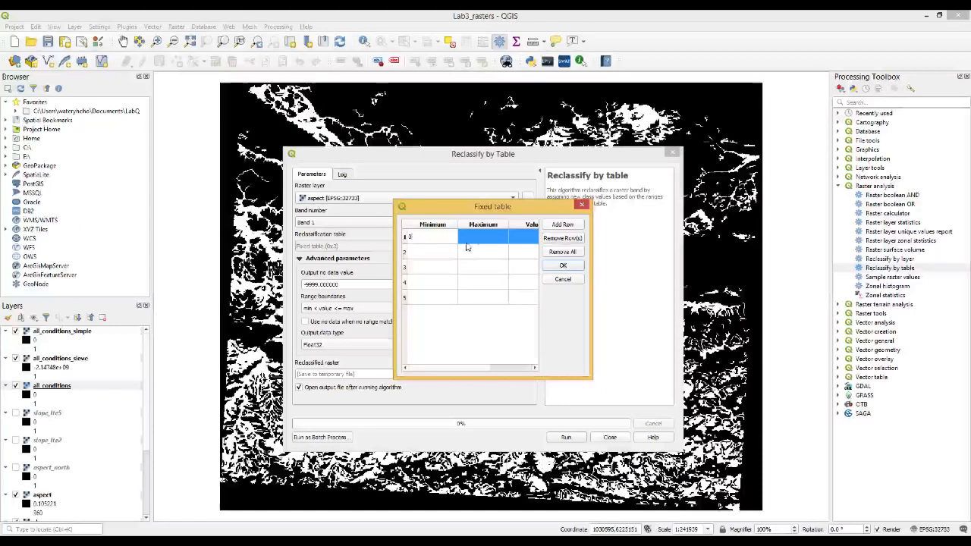
{"action": "double_click", "coordinate": [482, 238]}
{"action": "type", "text": "45"}
{"action": "double_click", "coordinate": [515, 237]}
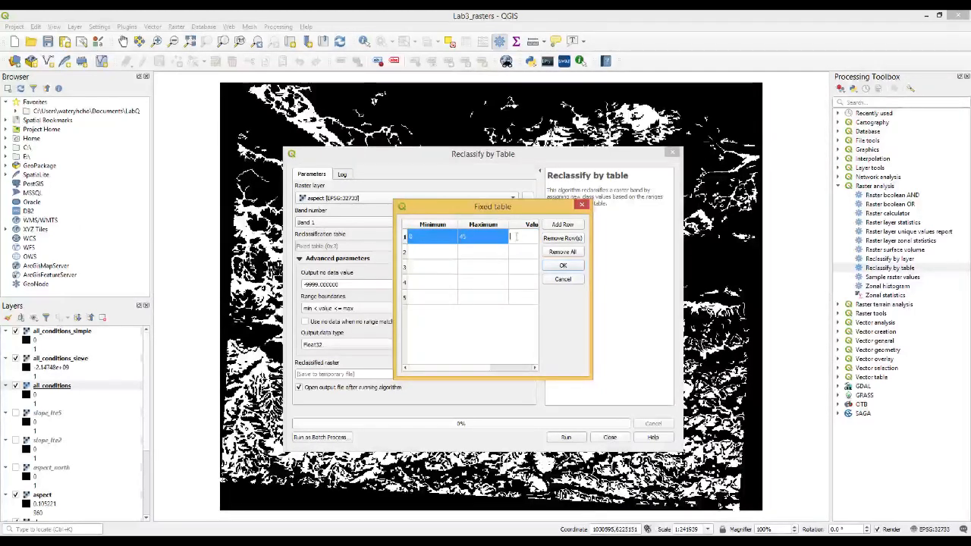
{"action": "type", "text": "1"}
{"action": "left_click", "coordinate": [514, 253]}
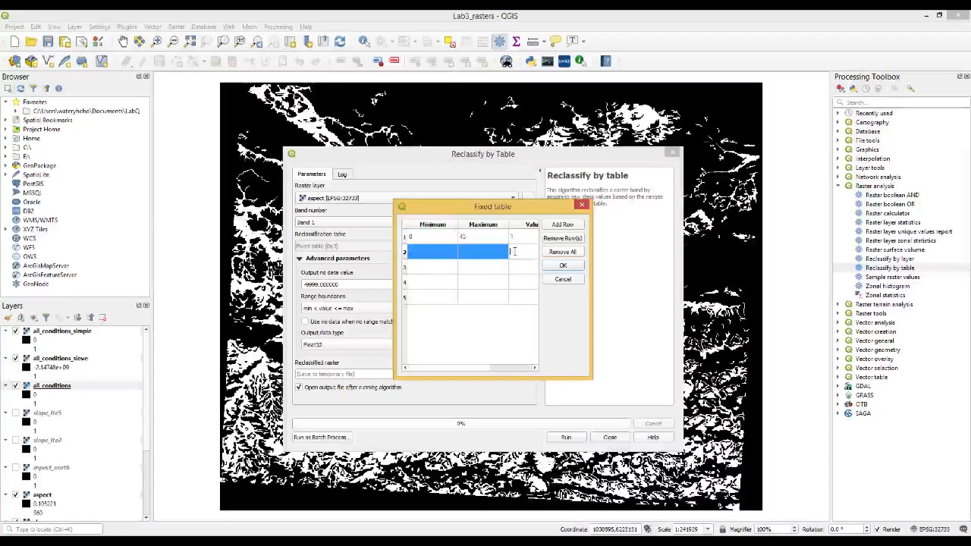
{"action": "double_click", "coordinate": [440, 252]}
{"action": "type", "text": "315"}
{"action": "double_click", "coordinate": [480, 252]}
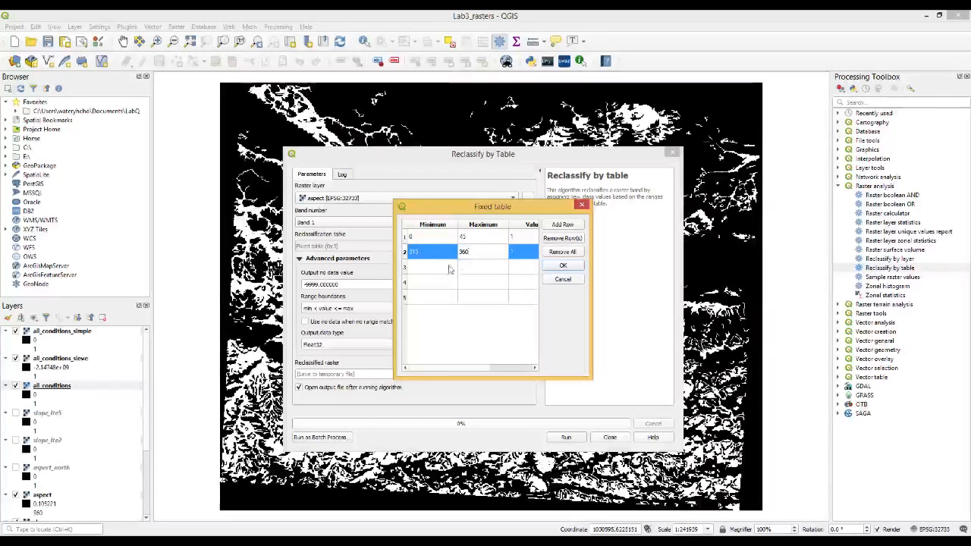
- Fill the third table row with minimum 45, maximum 135 and value 2
{"action": "left_click", "coordinate": [448, 266]}
{"action": "type", "text": "45"}
{"action": "left_click", "coordinate": [482, 266]}
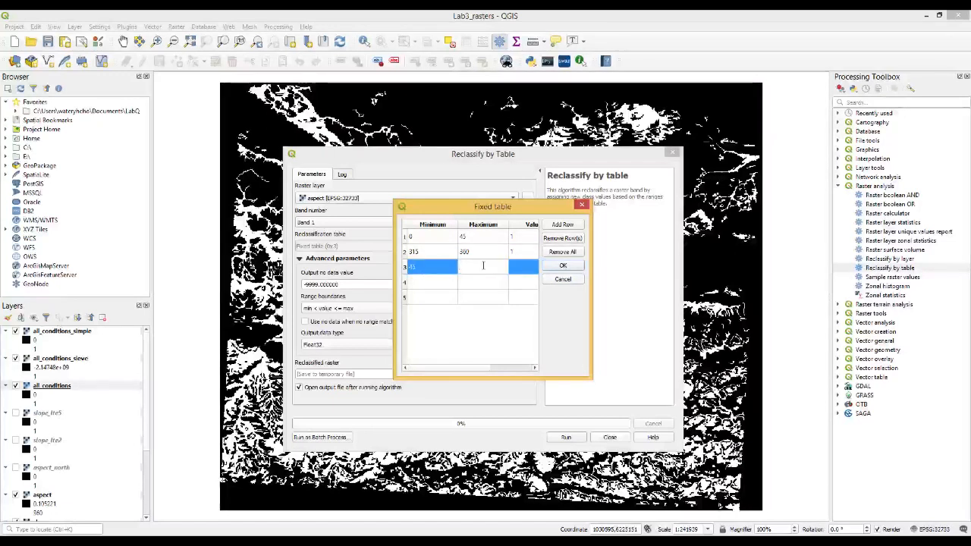
{"action": "type", "text": "135"}
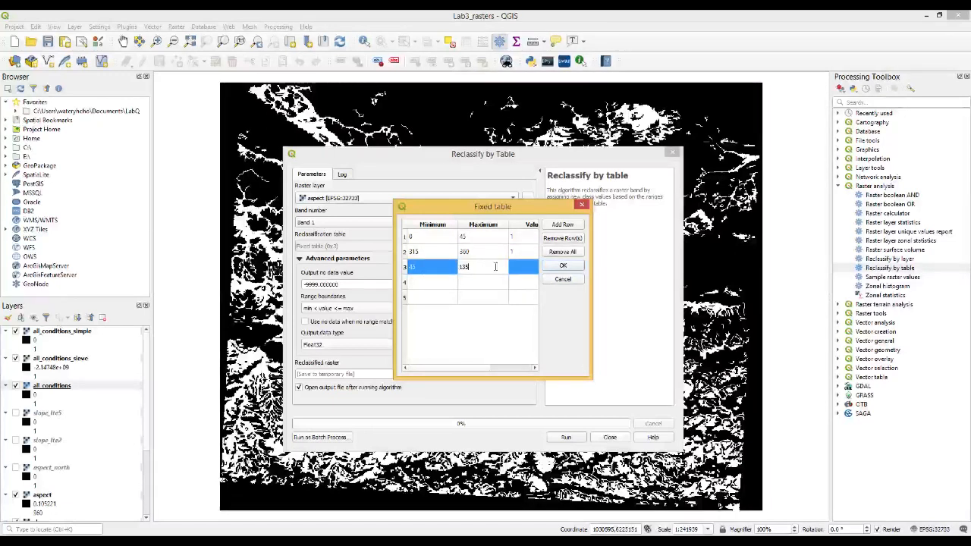
{"action": "left_click", "coordinate": [518, 270]}
{"action": "type", "text": "2"}
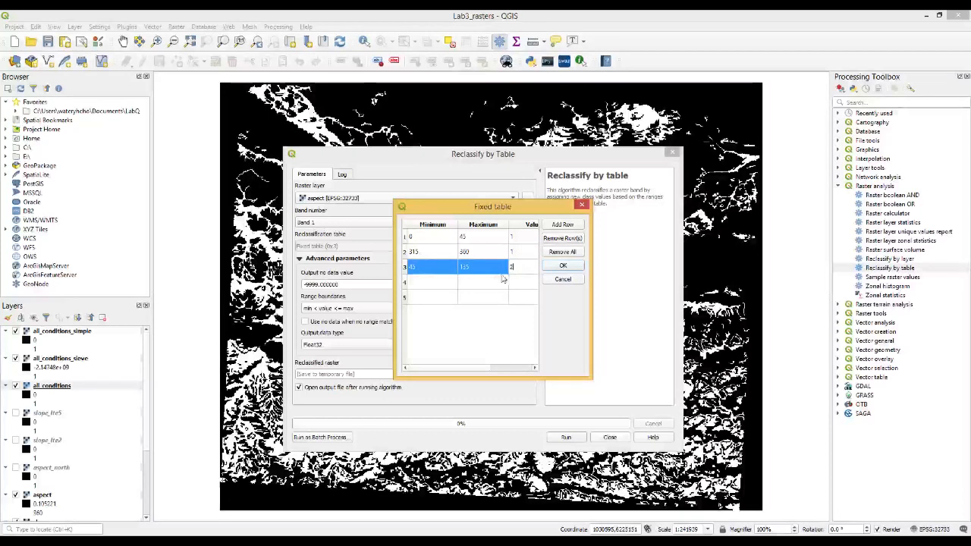
- Fill the fourth row with the range 135 to 225 and value 3, and the fifth with 225 to 315 and value 4
{"action": "left_click", "coordinate": [519, 281]}
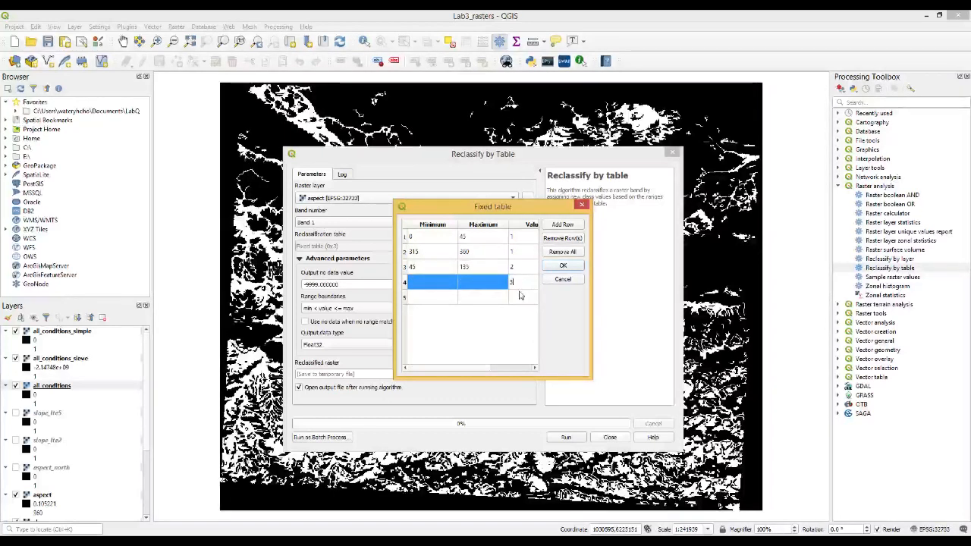
{"action": "type", "text": "3"}
{"action": "left_click", "coordinate": [520, 295]}
{"action": "type", "text": "4"}
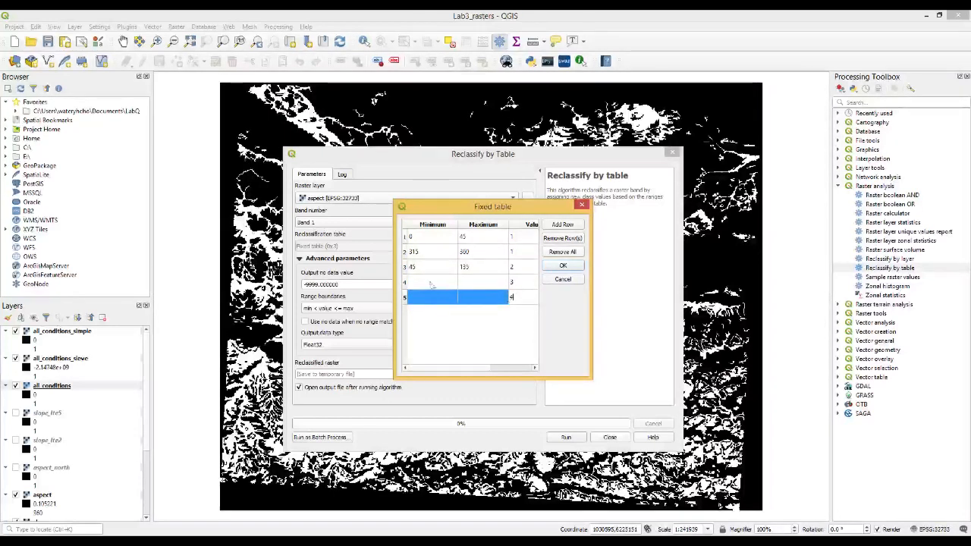
{"action": "left_click", "coordinate": [430, 281]}
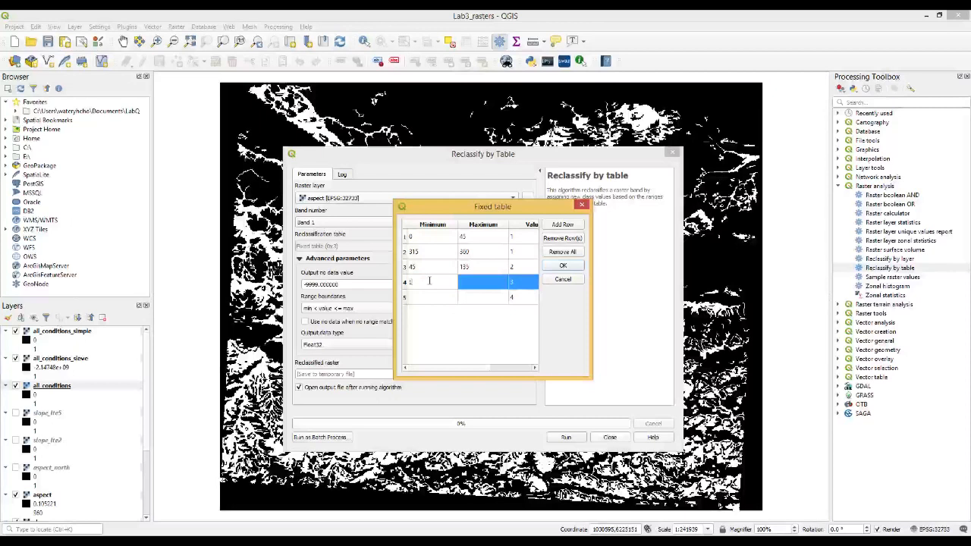
{"action": "type", "text": "135"}
{"action": "left_click", "coordinate": [466, 282]}
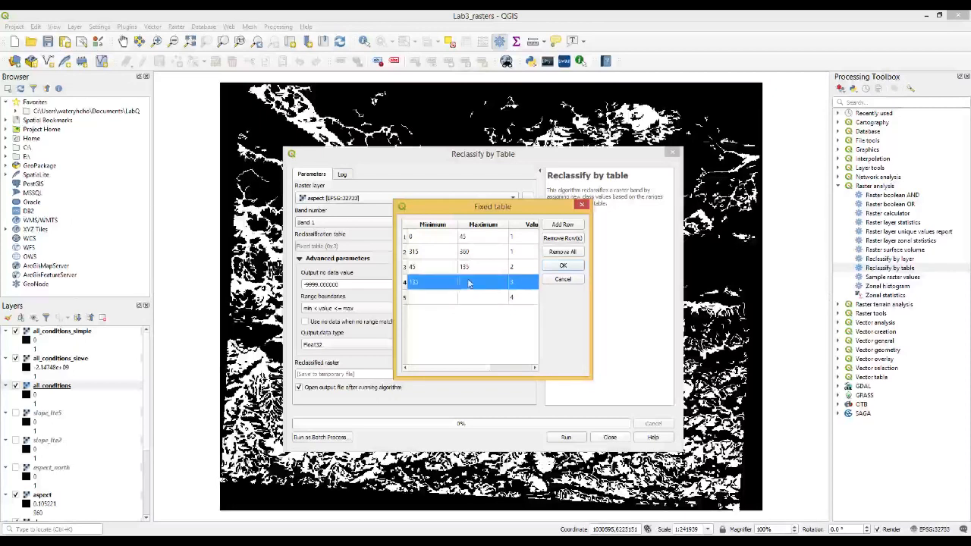
{"action": "type", "text": "225"}
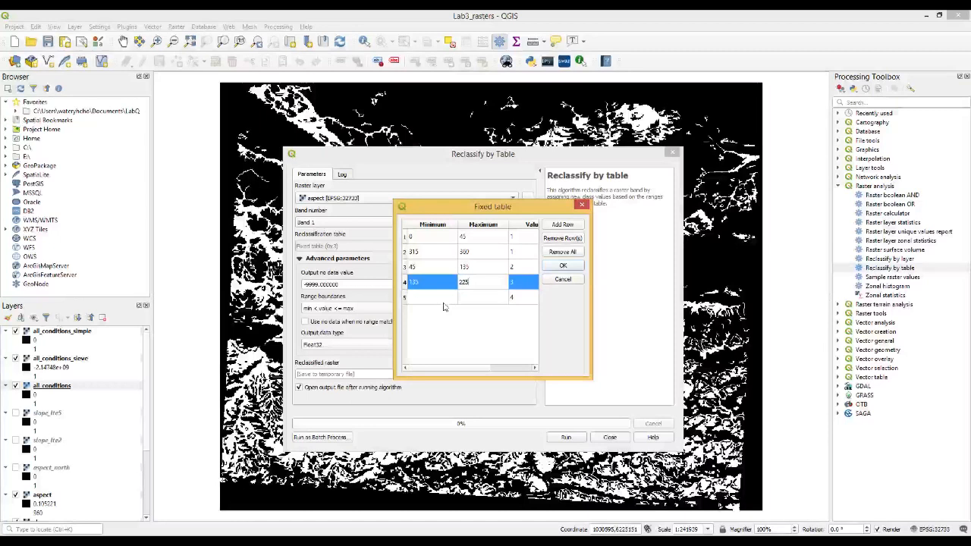
{"action": "left_click", "coordinate": [443, 299]}
{"action": "type", "text": "225"}
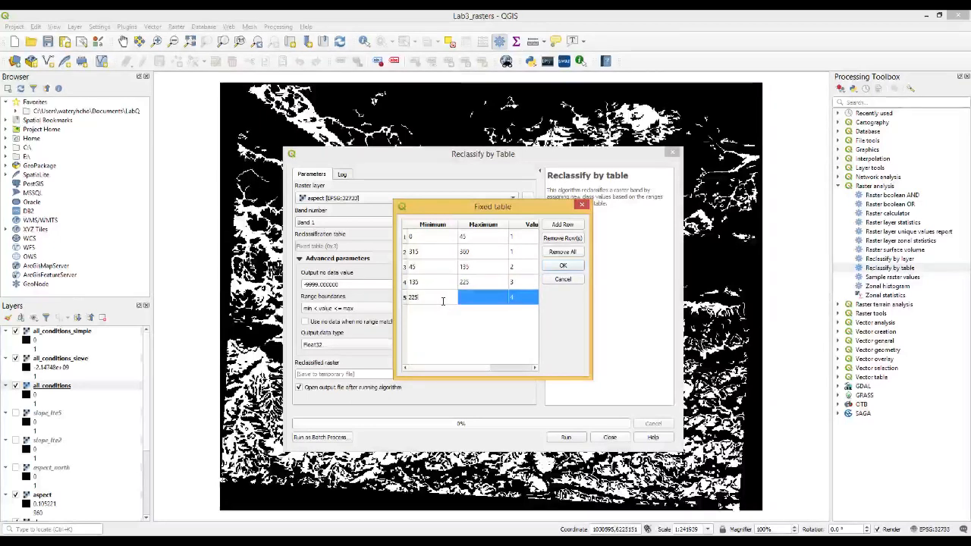
{"action": "left_click", "coordinate": [470, 296]}
{"action": "type", "text": "315"}
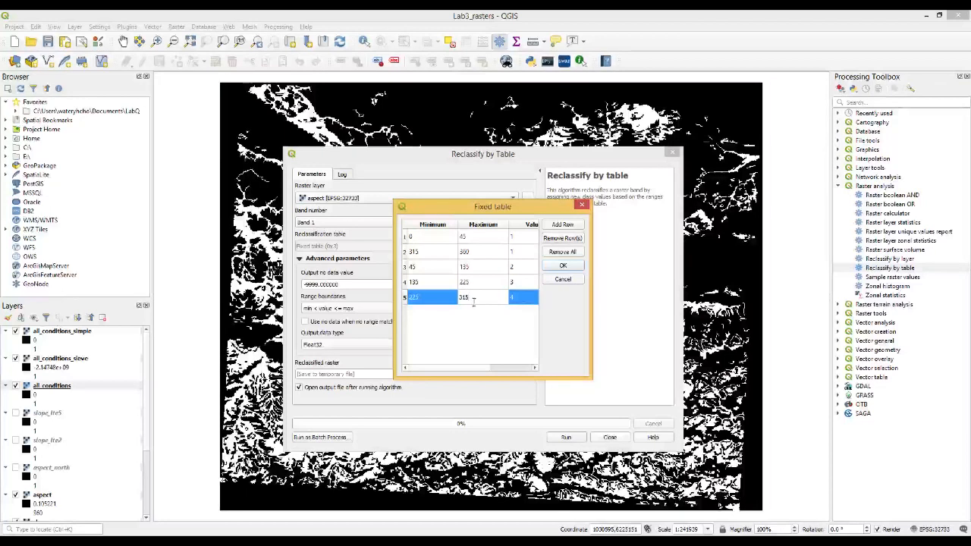
- Review the last three class rows of the reclassification table and accept the table
{"action": "left_click", "coordinate": [472, 320]}
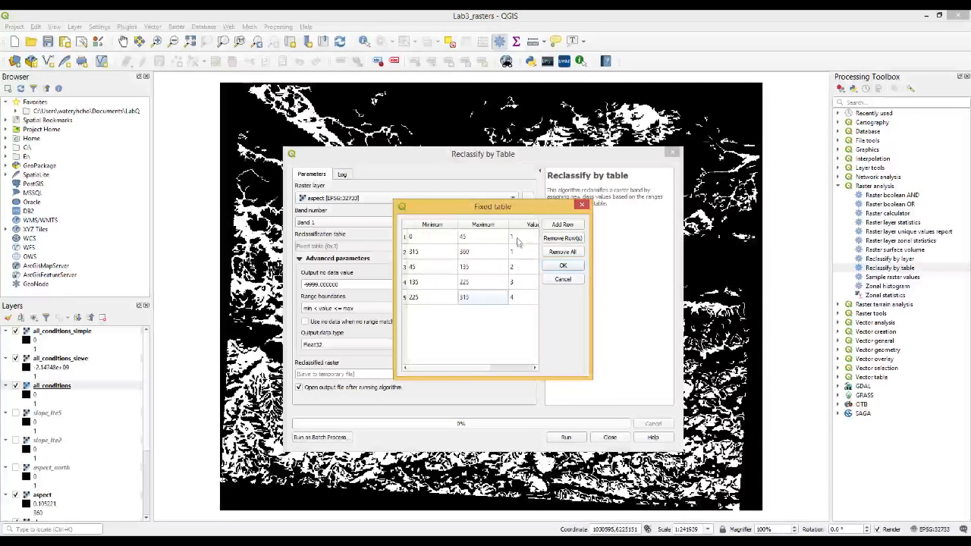
{"action": "left_click", "coordinate": [437, 267]}
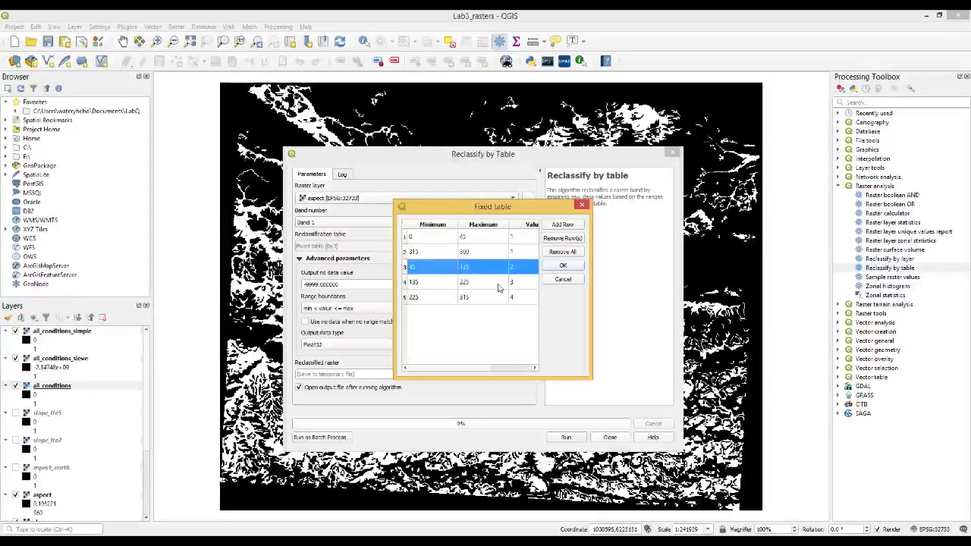
{"action": "left_click", "coordinate": [498, 284]}
{"action": "left_click", "coordinate": [500, 298]}
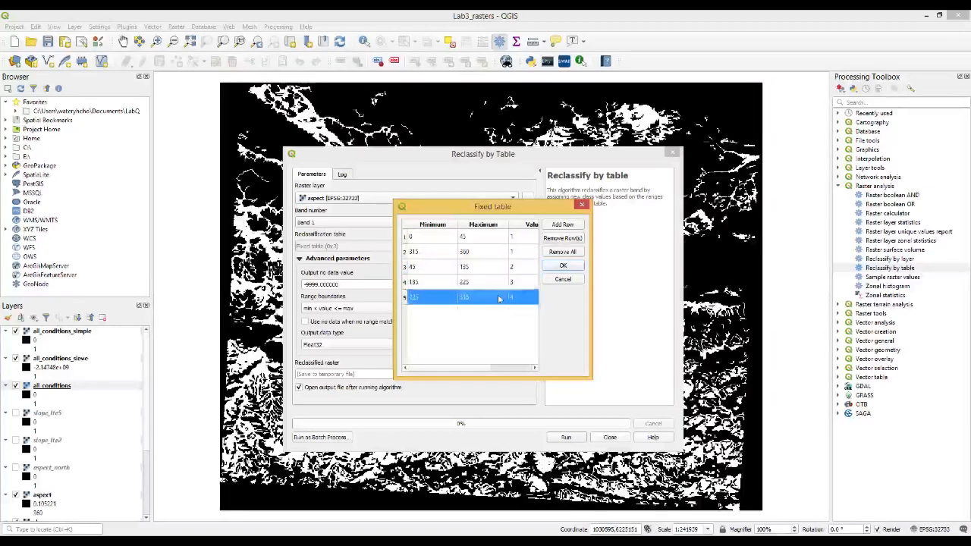
{"action": "left_click", "coordinate": [560, 266]}
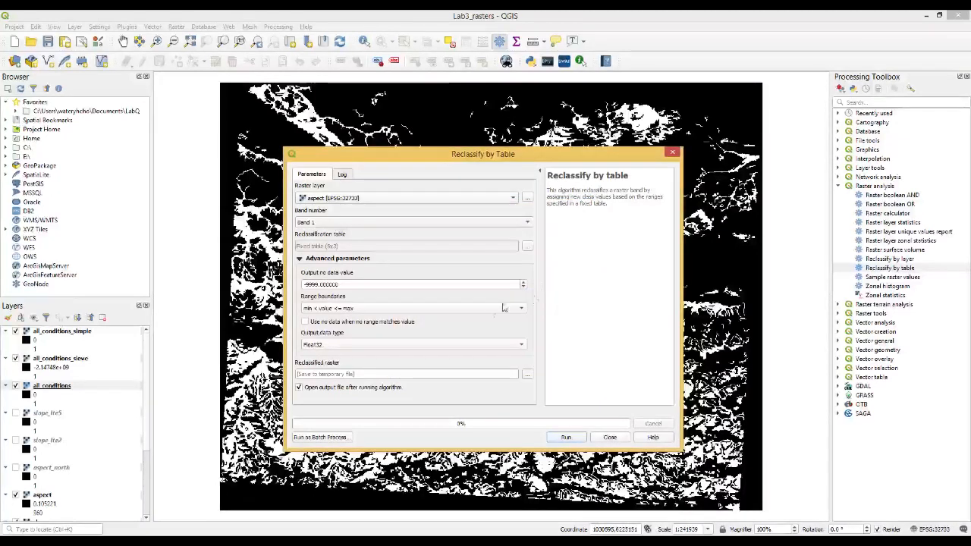
- Set the output raster to reclassified.tif in the solution's Lab3 folder, then run the reclassification and close its dialog
{"action": "left_click", "coordinate": [528, 376]}
{"action": "left_click", "coordinate": [544, 393]}
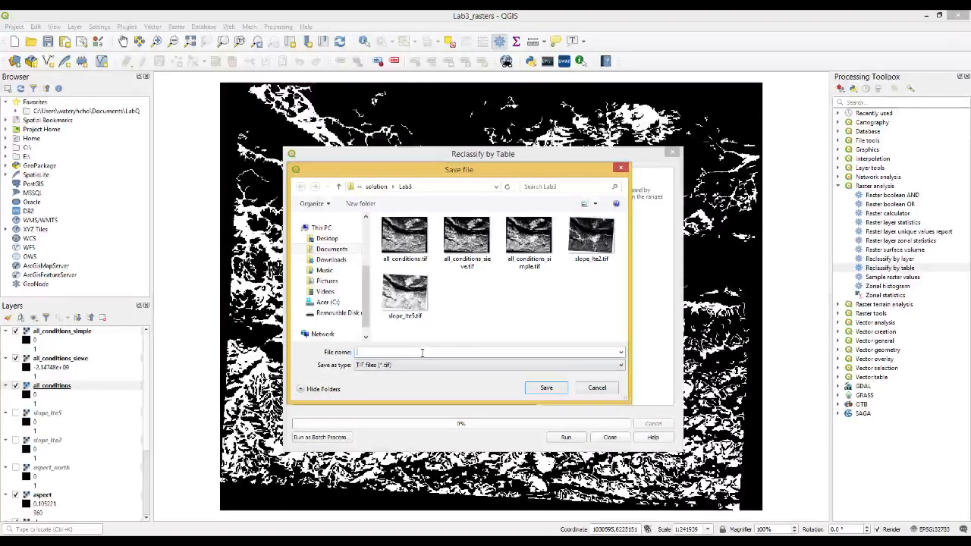
{"action": "type", "text": "rec"}
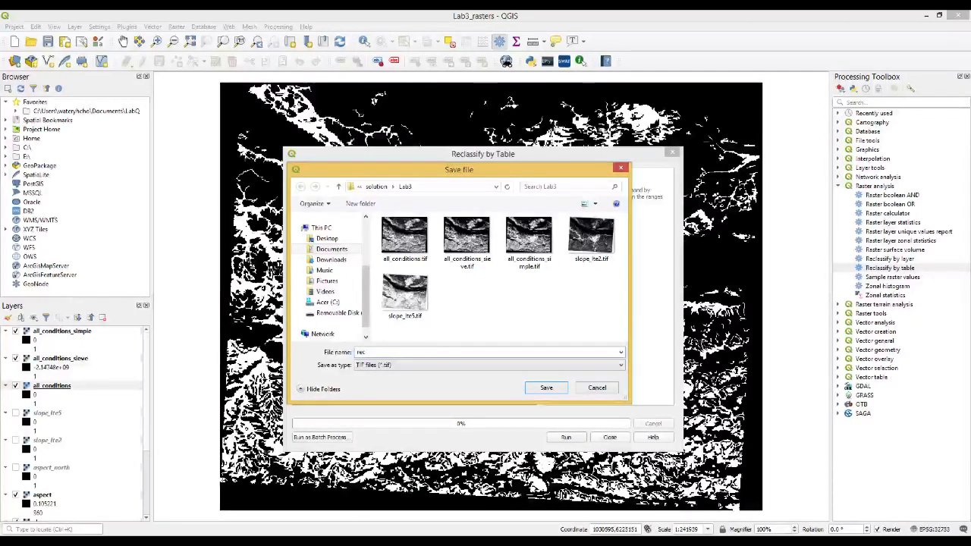
{"action": "type", "text": "a"}
{"action": "key", "text": "BackSpace"}
{"action": "type", "text": "lassified"}
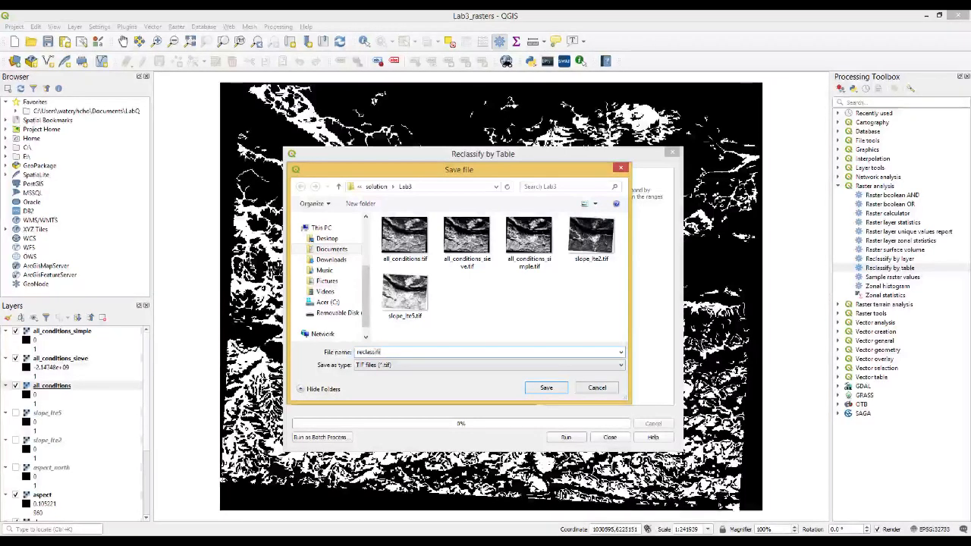
{"action": "left_click", "coordinate": [545, 389]}
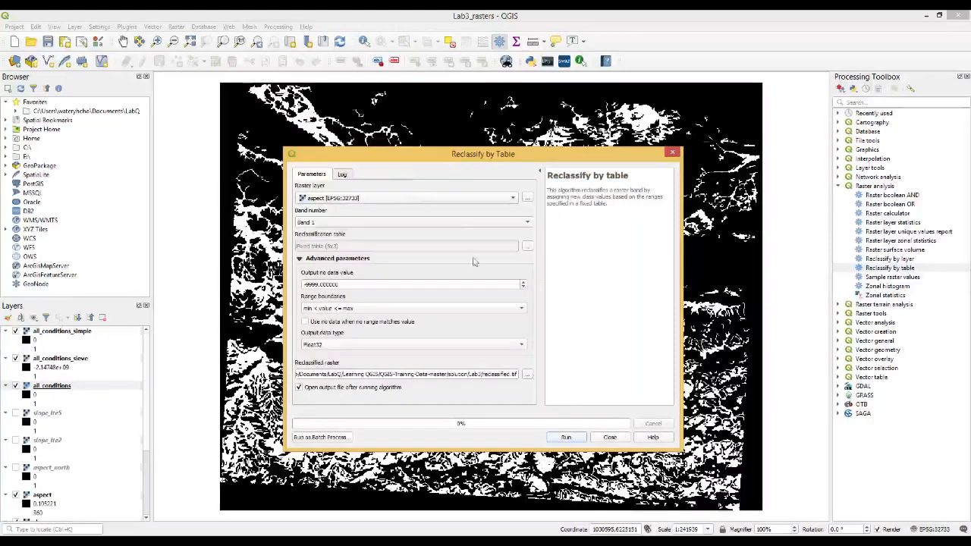
{"action": "left_click", "coordinate": [565, 438]}
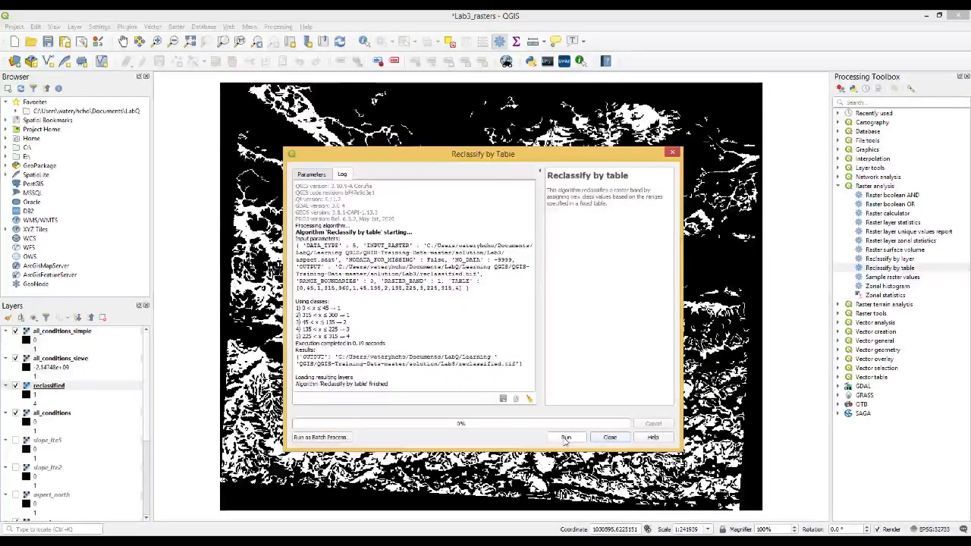
{"action": "left_click", "coordinate": [611, 439]}
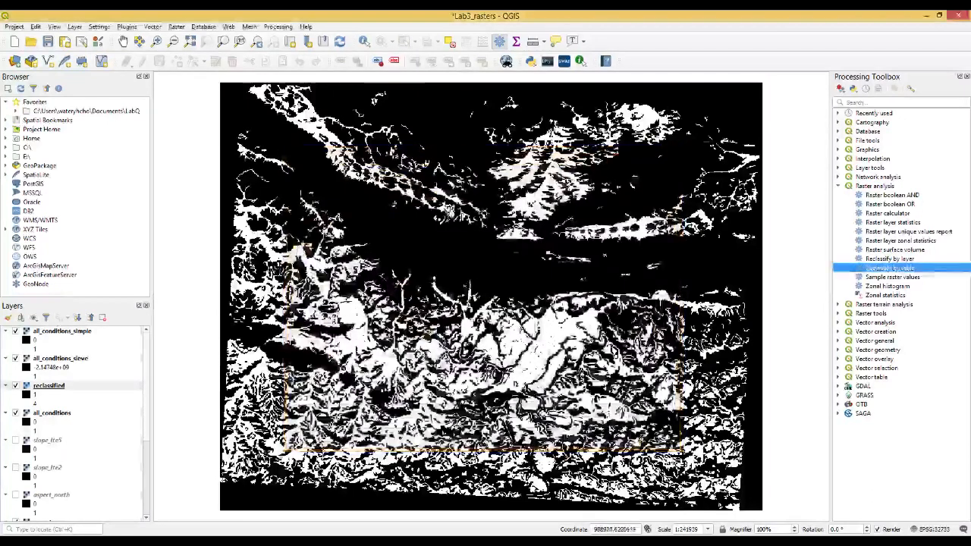
- Move the reclassified layer to the top of the layer order, above all_conditions_simple
{"action": "left_click", "coordinate": [58, 389]}
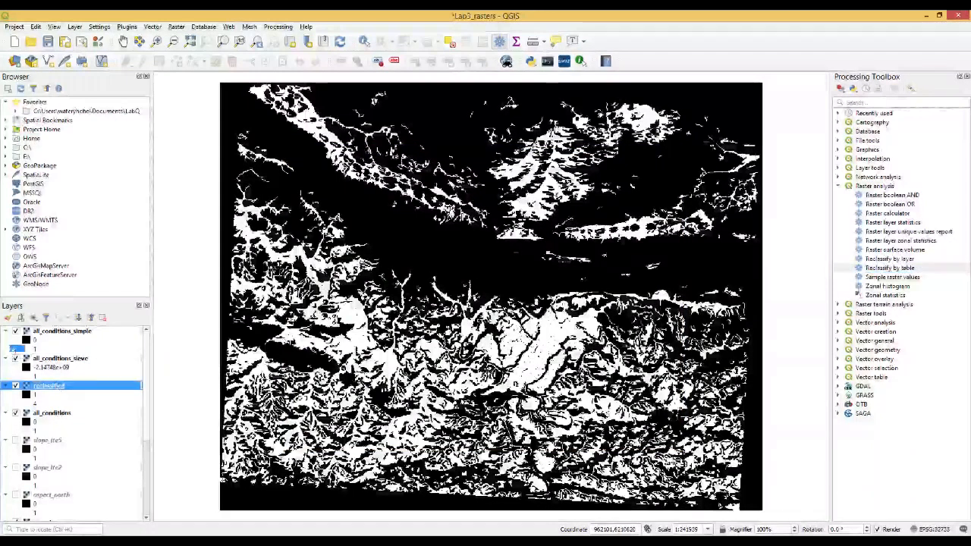
{"action": "left_click_drag", "start_coordinate": [21, 323], "coordinate": [62, 330]}
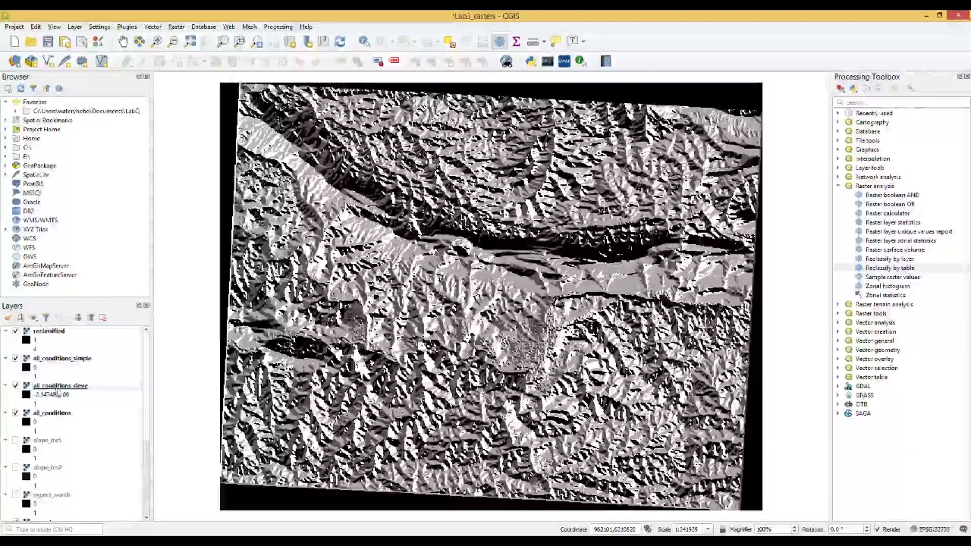
{"action": "left_click", "coordinate": [65, 334]}
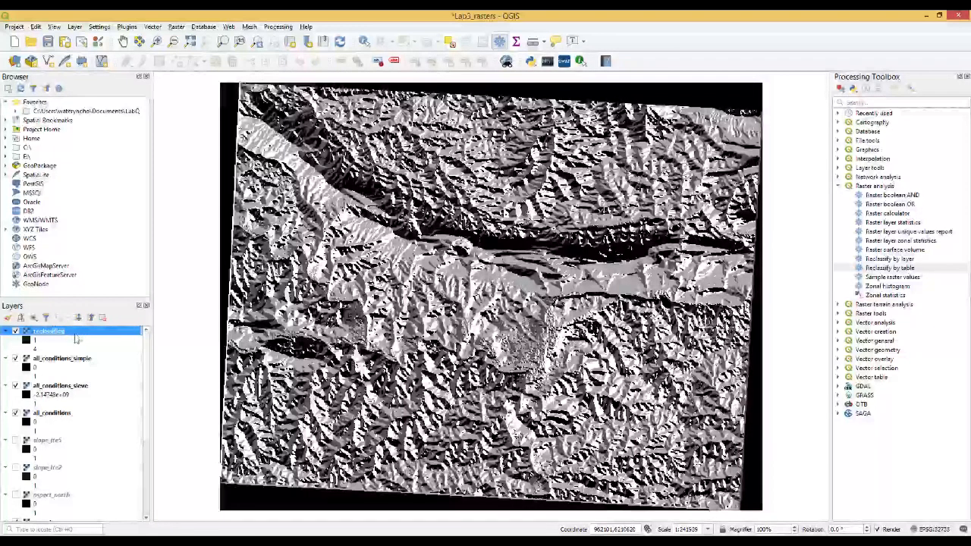
- Style the reclassified layer with Paletted/Unique values on Band 1 (Gray), classifying its values with random colors
{"action": "right_click", "coordinate": [76, 334]}
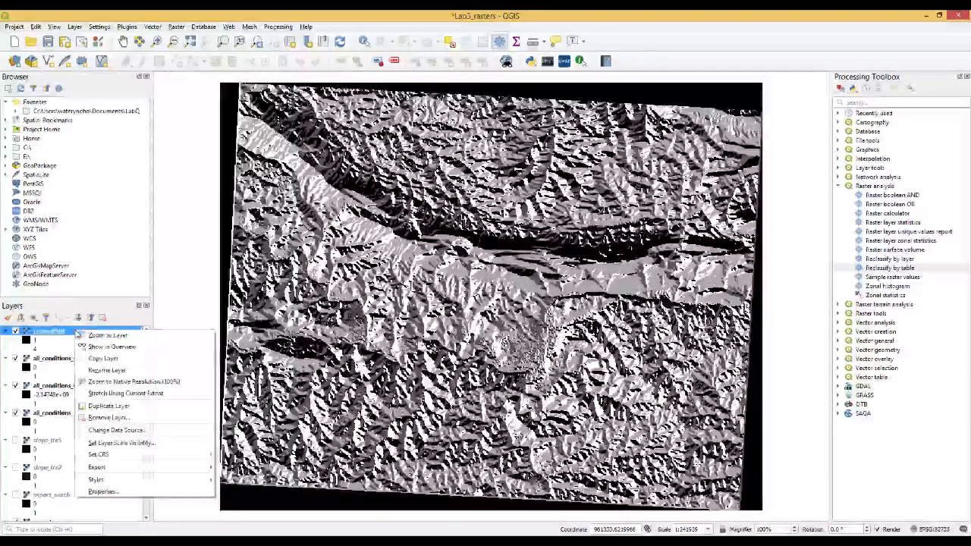
{"action": "left_click", "coordinate": [133, 491]}
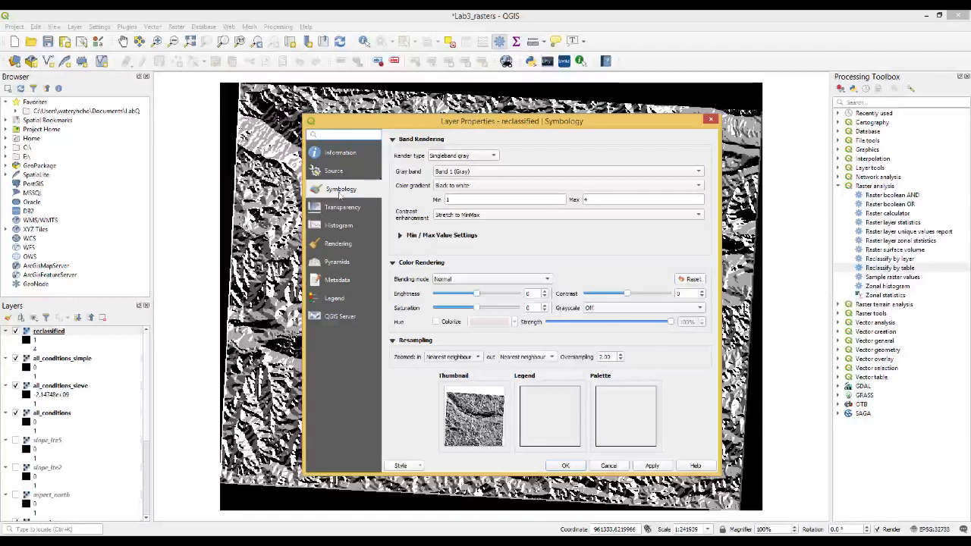
{"action": "left_click", "coordinate": [456, 156]}
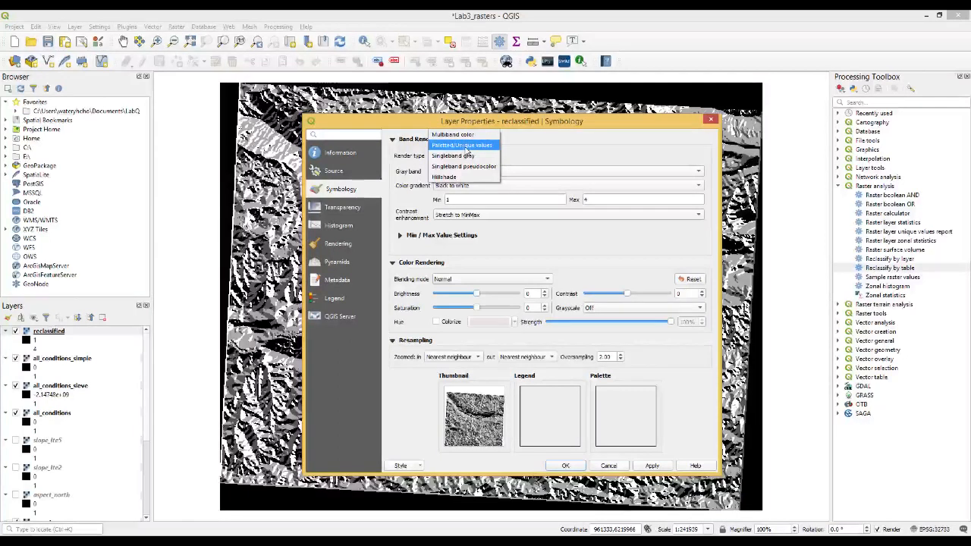
{"action": "left_click", "coordinate": [462, 145]}
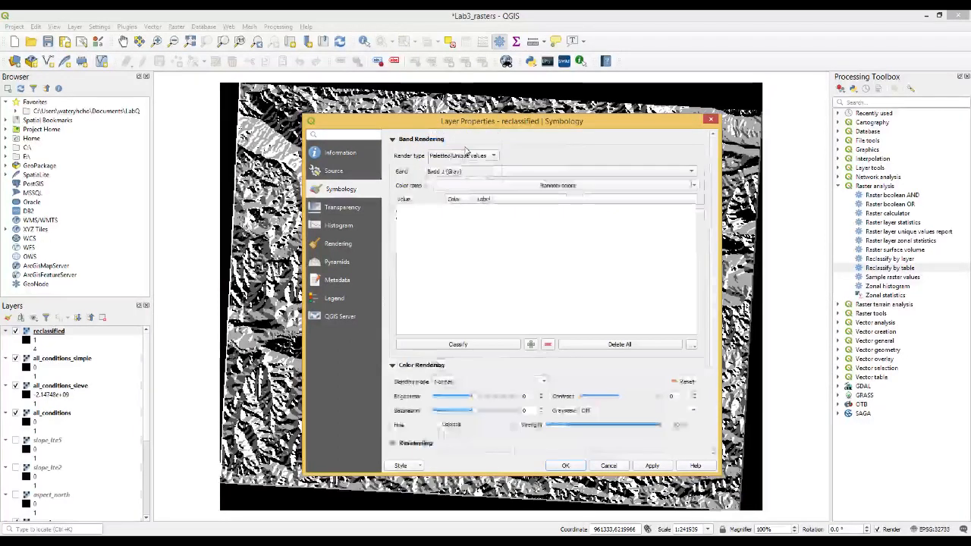
{"action": "left_click", "coordinate": [513, 174]}
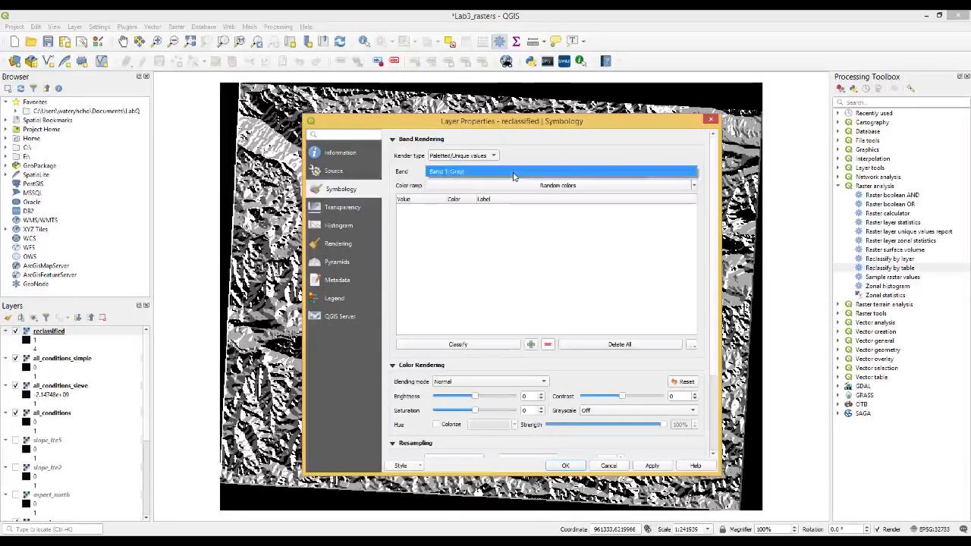
{"action": "left_click", "coordinate": [513, 176]}
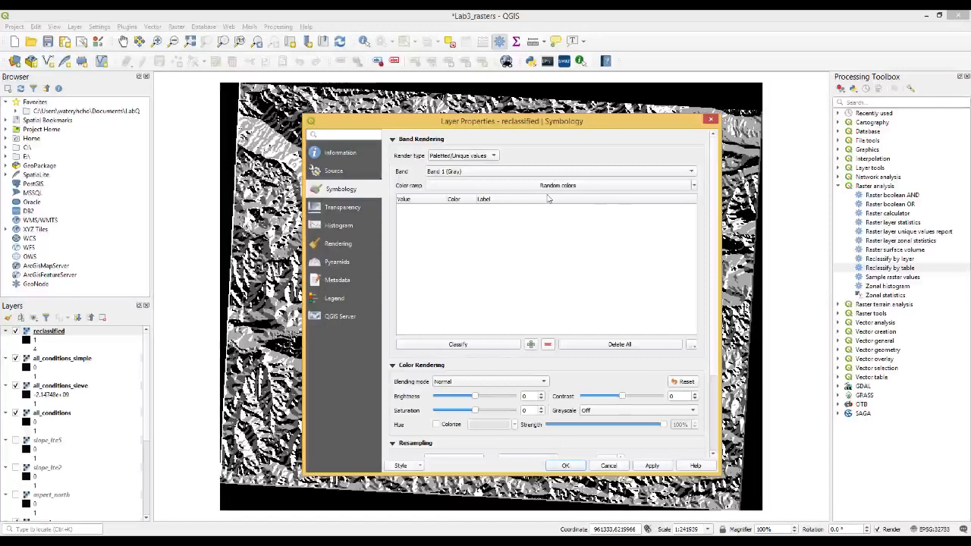
{"action": "left_click", "coordinate": [492, 346]}
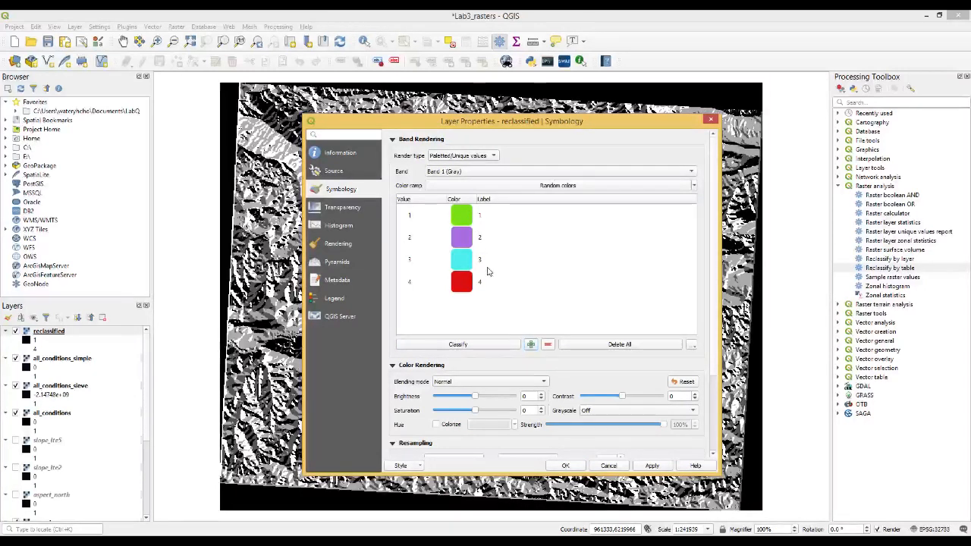
{"action": "left_click", "coordinate": [652, 466]}
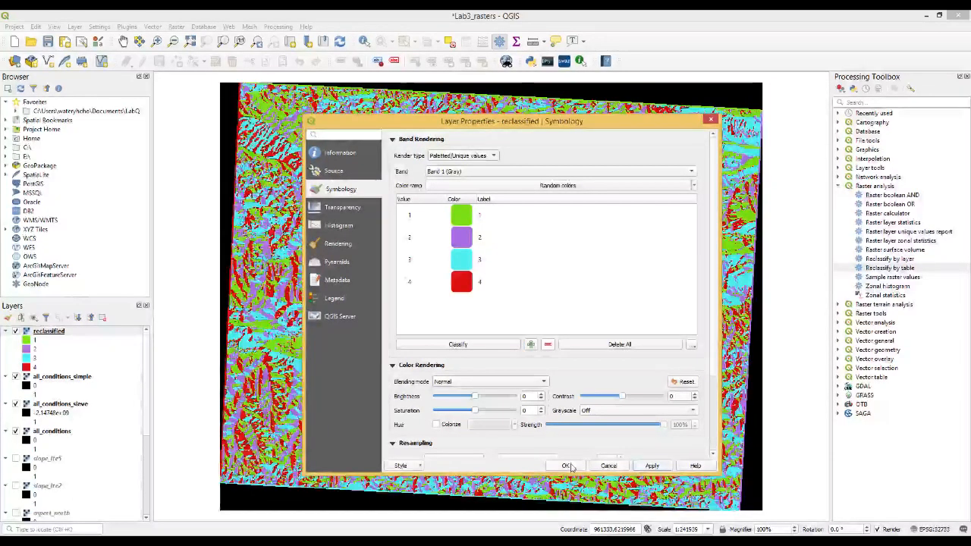
{"action": "left_click", "coordinate": [568, 466]}
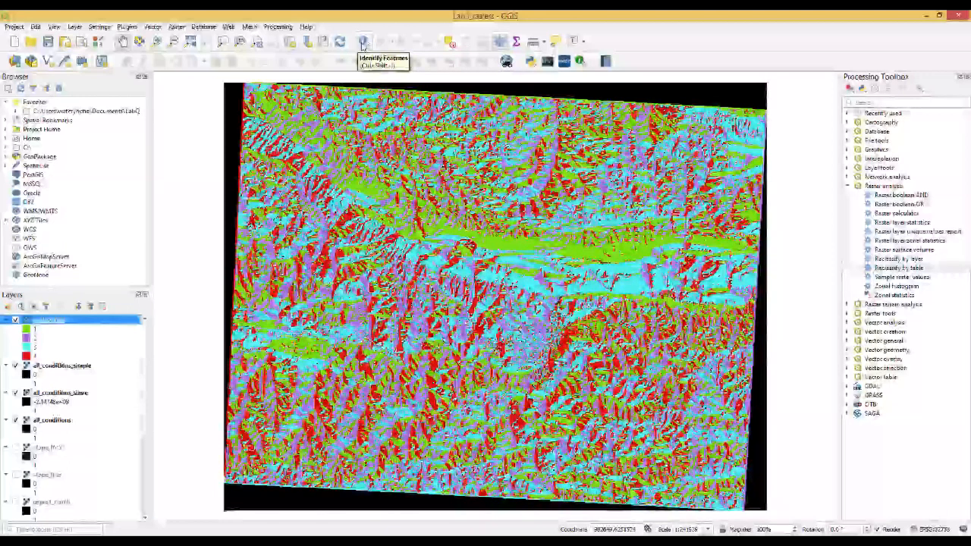
- Identify a point in the wide green band of the map and examine its srtm_41_19 elevation and derived coordinates
{"action": "left_click", "coordinate": [363, 42]}
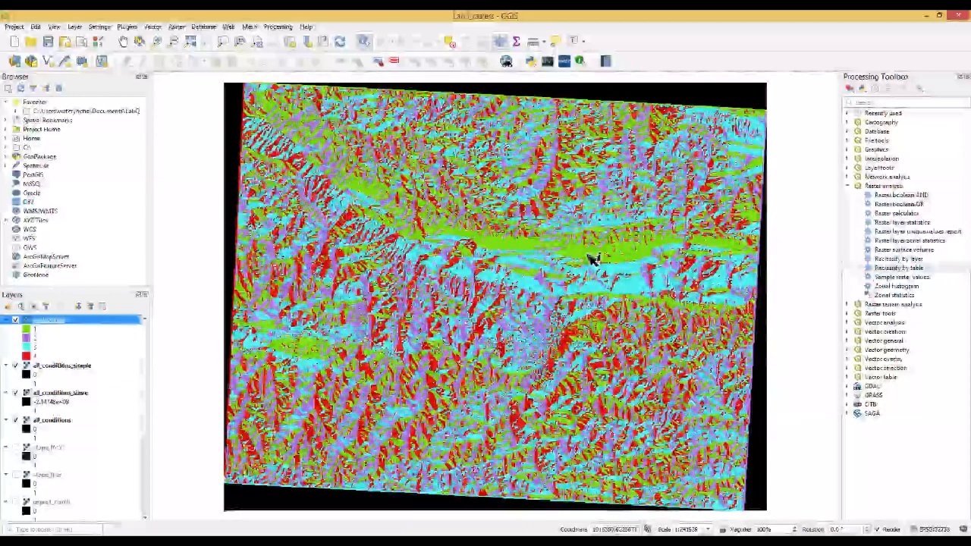
{"action": "left_click", "coordinate": [595, 256]}
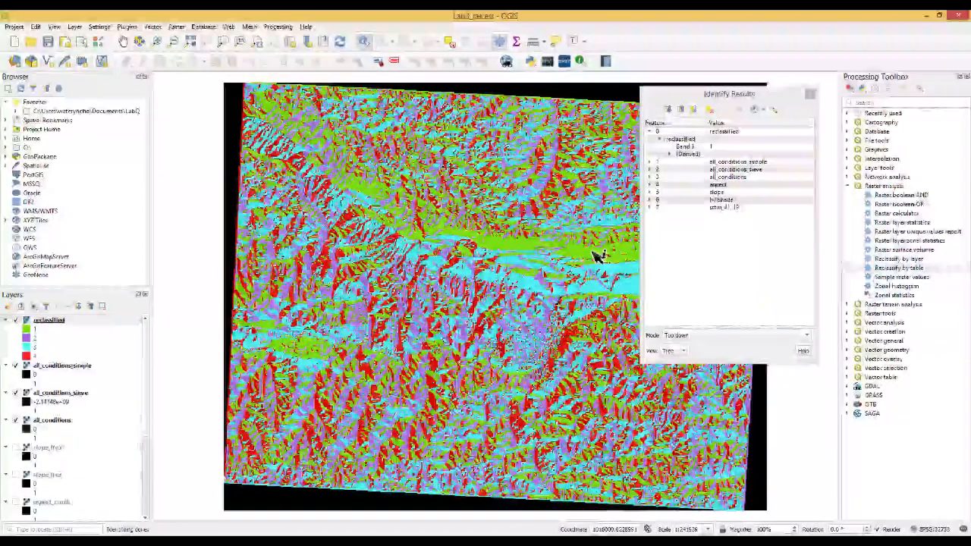
{"action": "left_click", "coordinate": [729, 94]}
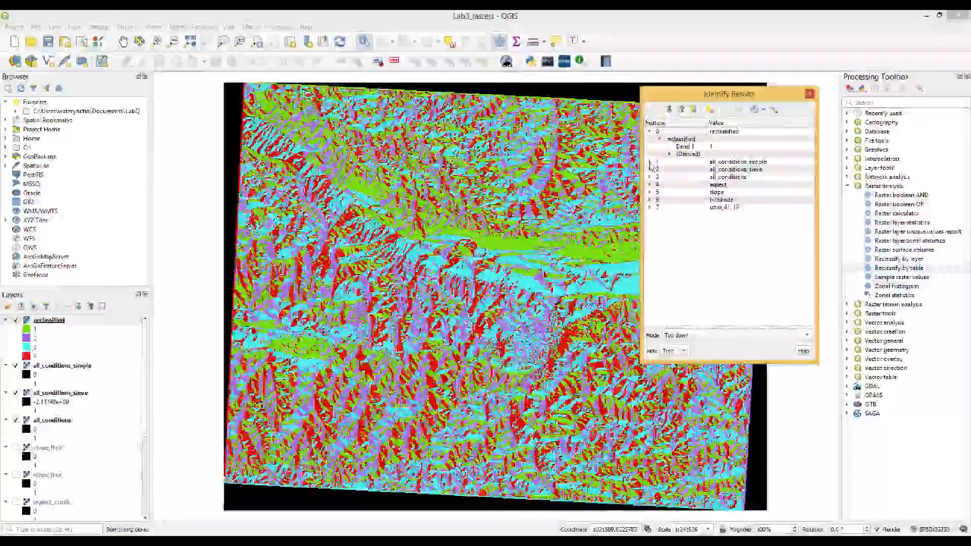
{"action": "left_click", "coordinate": [650, 162]}
{"action": "left_click", "coordinate": [649, 162]}
{"action": "left_click", "coordinate": [650, 208]}
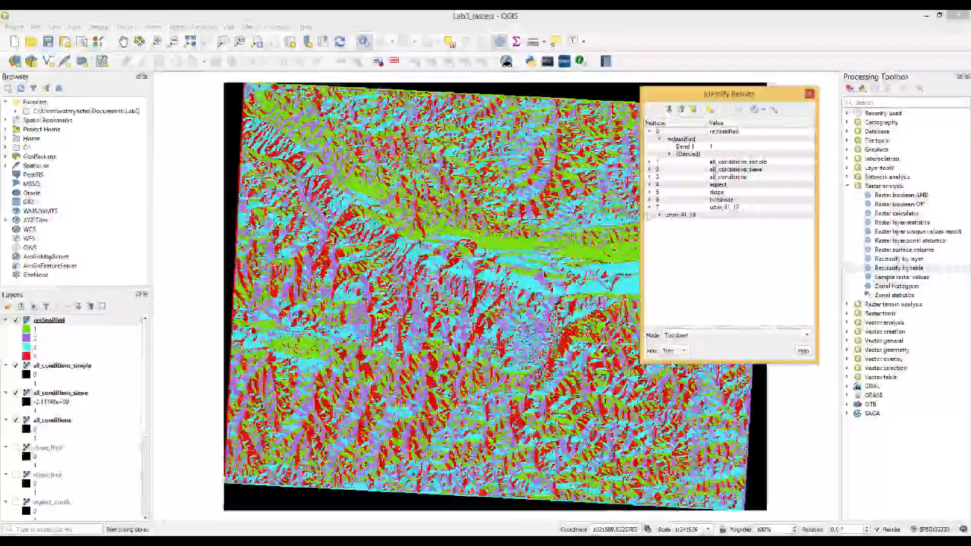
{"action": "left_click", "coordinate": [661, 217]}
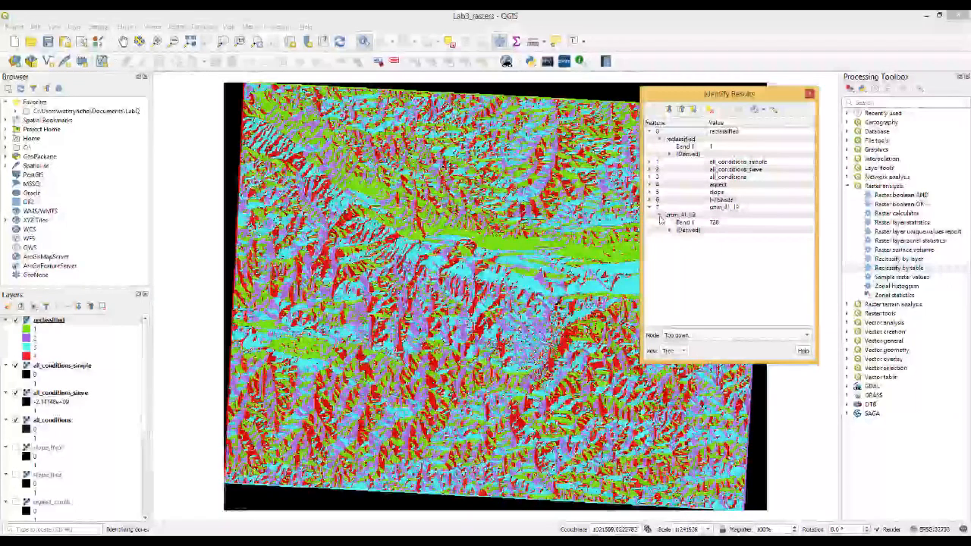
{"action": "left_click", "coordinate": [670, 231]}
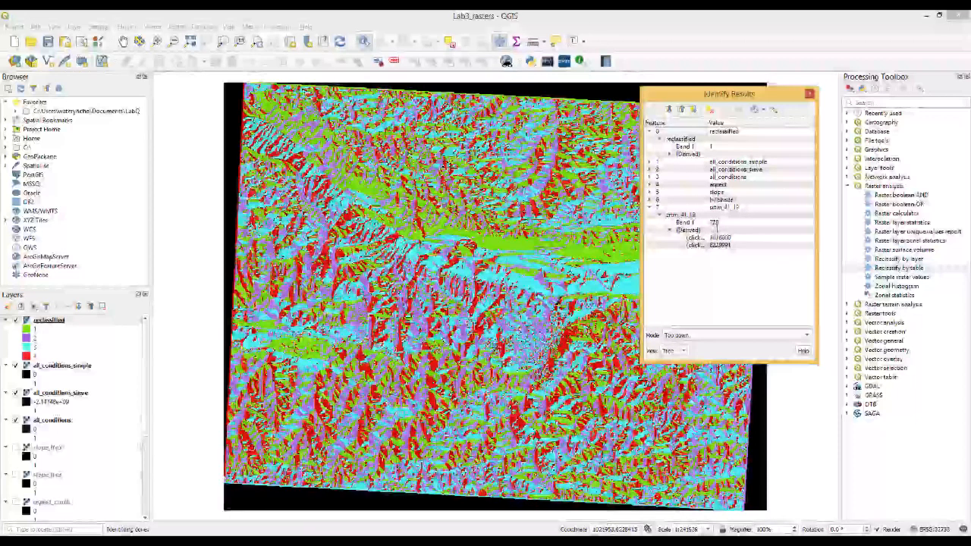
{"action": "left_click_drag", "start_coordinate": [145, 347], "coordinate": [137, 454]}
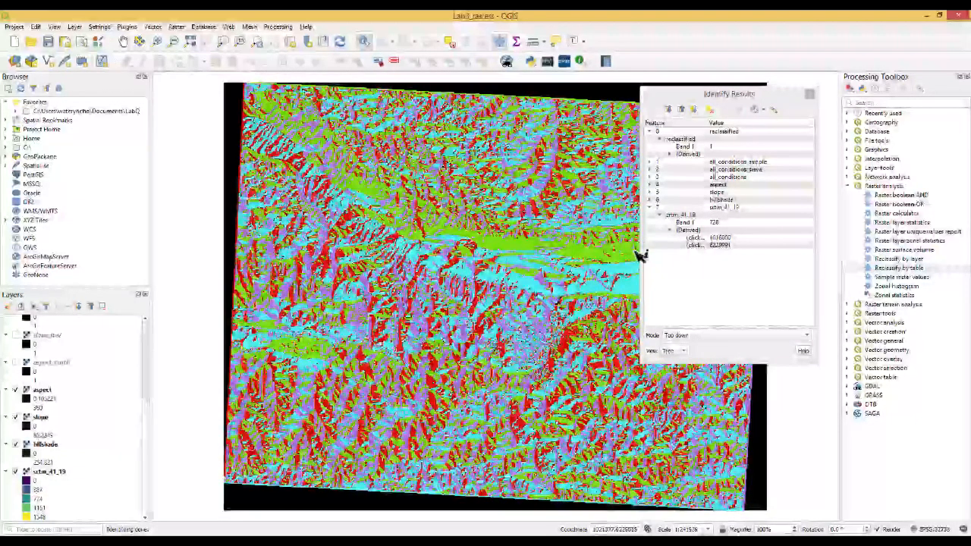
- Identify several other map points, inspect their reclassified and srtm_41_19 values, and close the identify results
{"action": "left_click", "coordinate": [728, 97]}
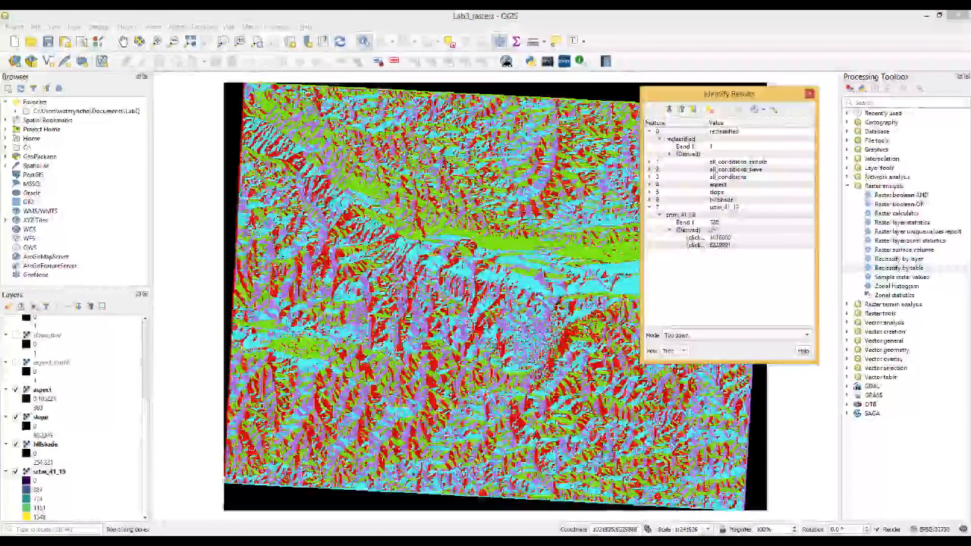
{"action": "left_click", "coordinate": [372, 224]}
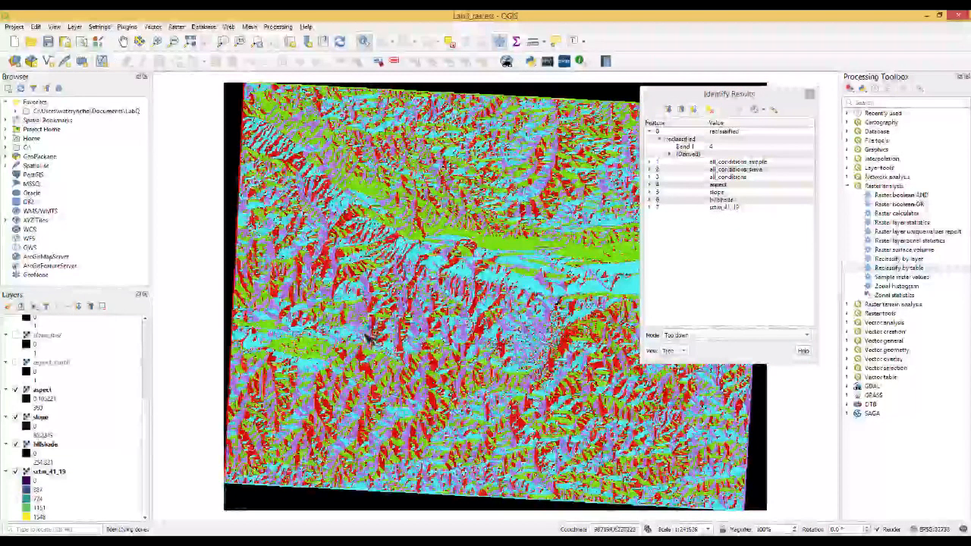
{"action": "left_click", "coordinate": [498, 423]}
{"action": "left_click", "coordinate": [371, 435]}
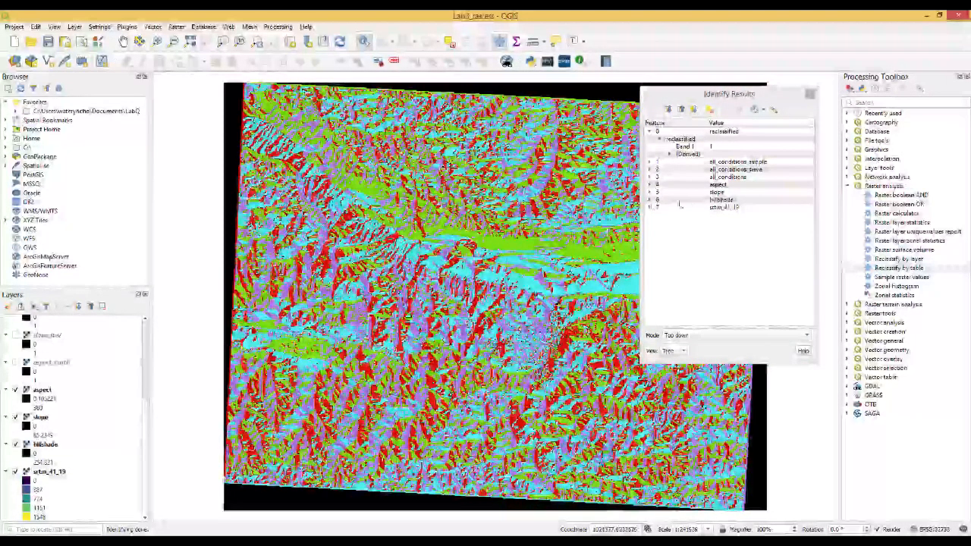
{"action": "left_click", "coordinate": [649, 208]}
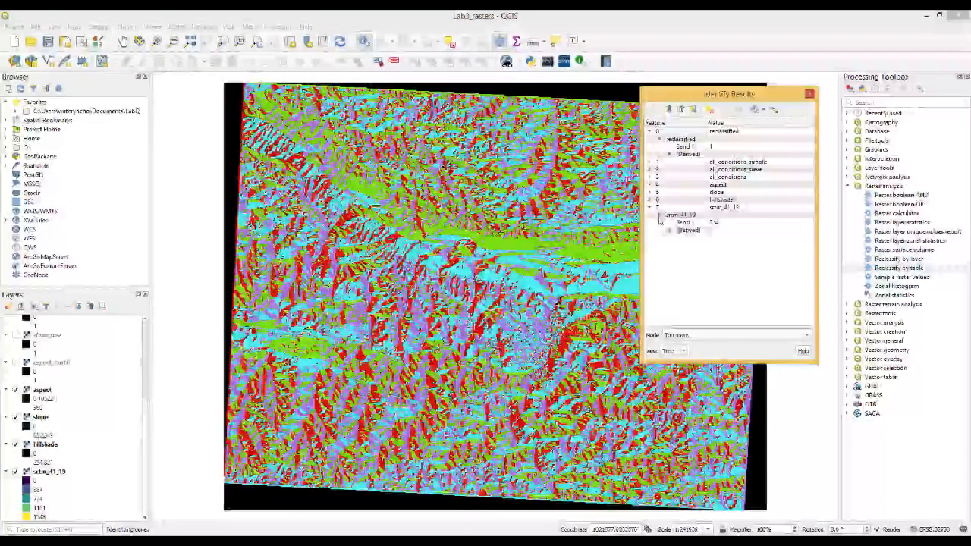
{"action": "left_click", "coordinate": [669, 230]}
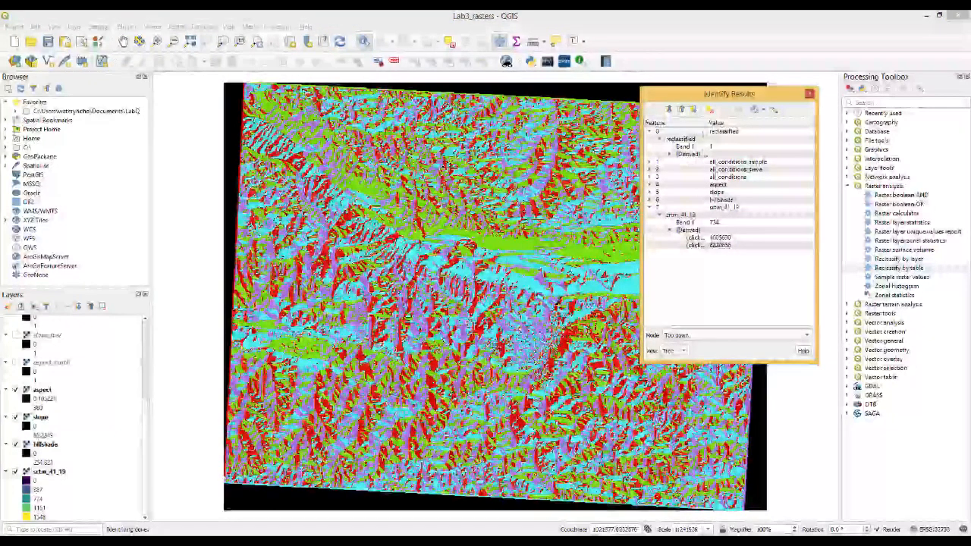
{"action": "left_click", "coordinate": [603, 199]}
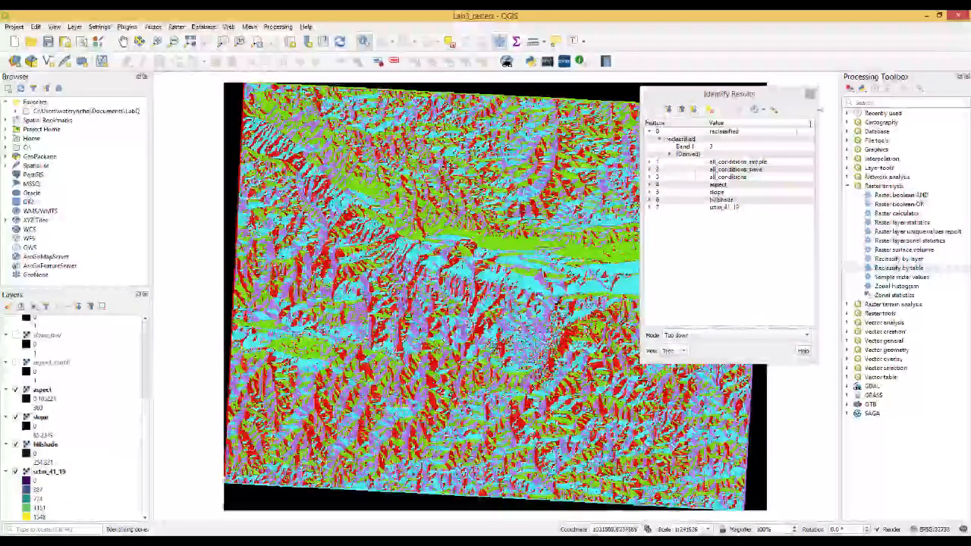
{"action": "left_click", "coordinate": [810, 93]}
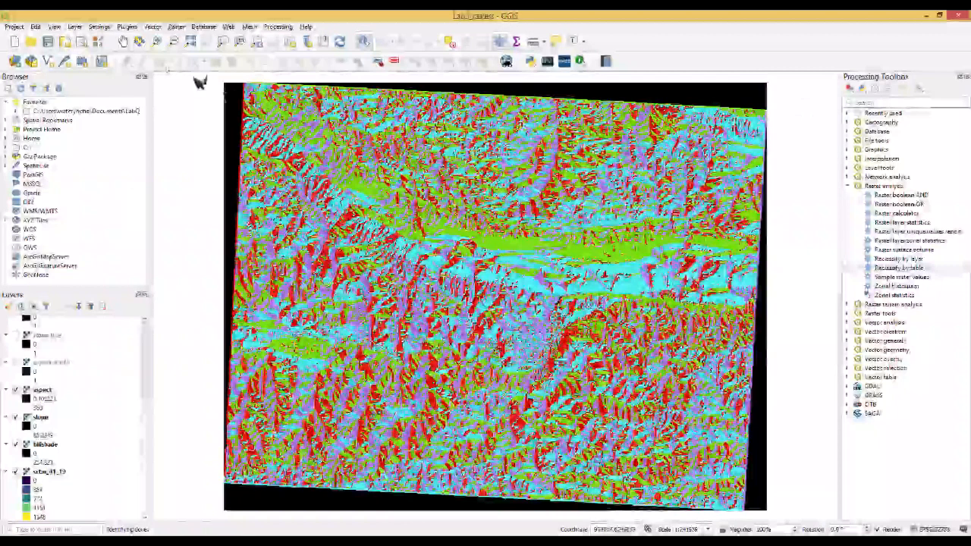
- Search all plugins for "value tool", check the Value Tool plugin's entry, and close the plugin manager
{"action": "left_click", "coordinate": [126, 27]}
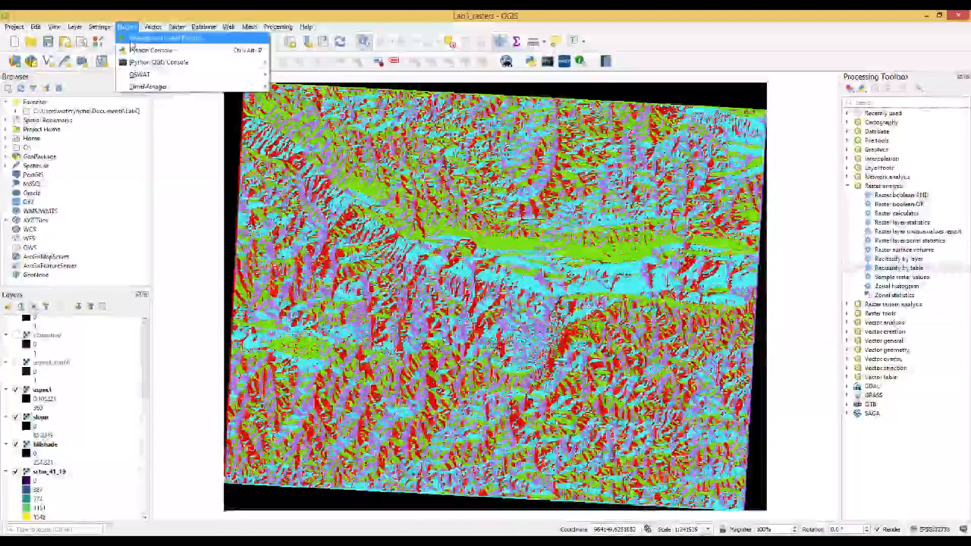
{"action": "left_click", "coordinate": [132, 39]}
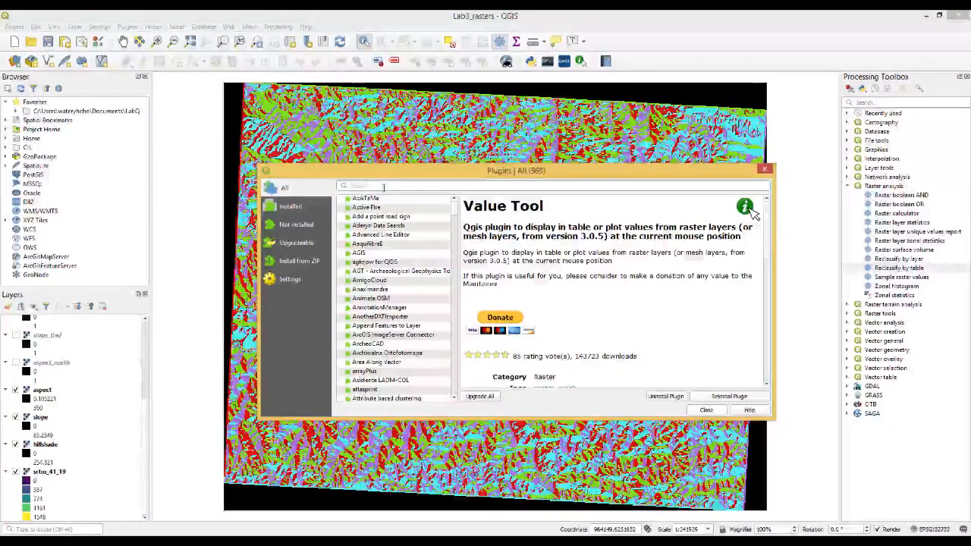
{"action": "type", "text": "value tool"}
{"action": "left_click", "coordinate": [380, 199]}
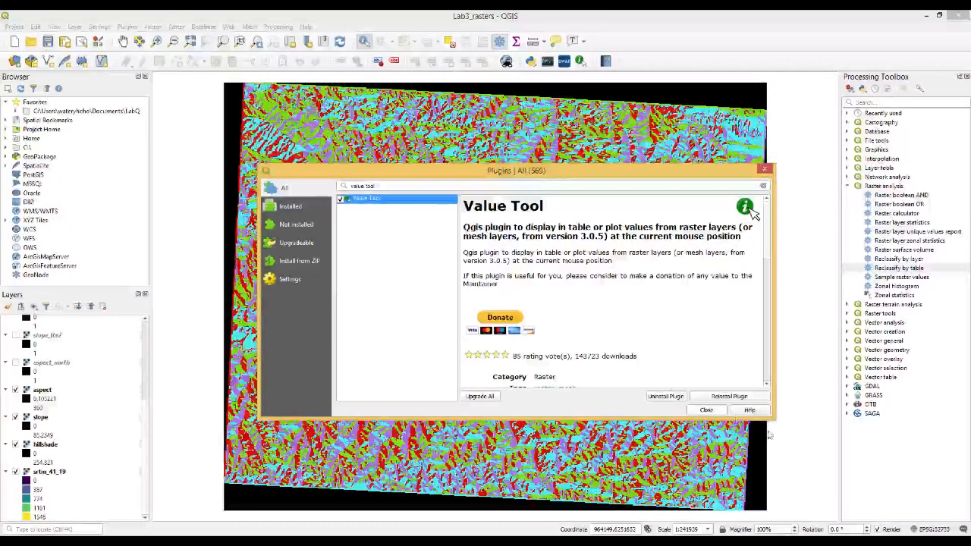
{"action": "left_click", "coordinate": [707, 410]}
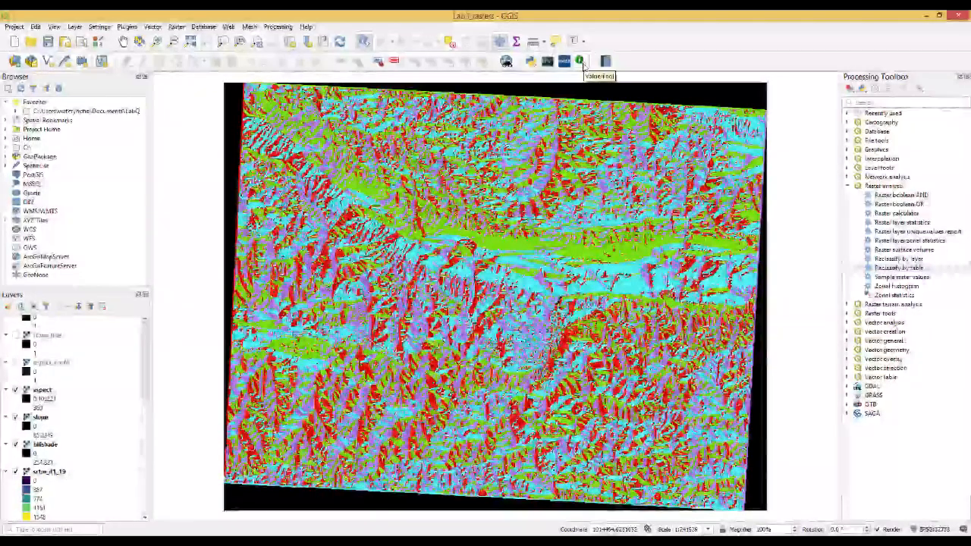
- Show the Value Tool table and examine the raster layers' values at different map positions
{"action": "left_click", "coordinate": [580, 62]}
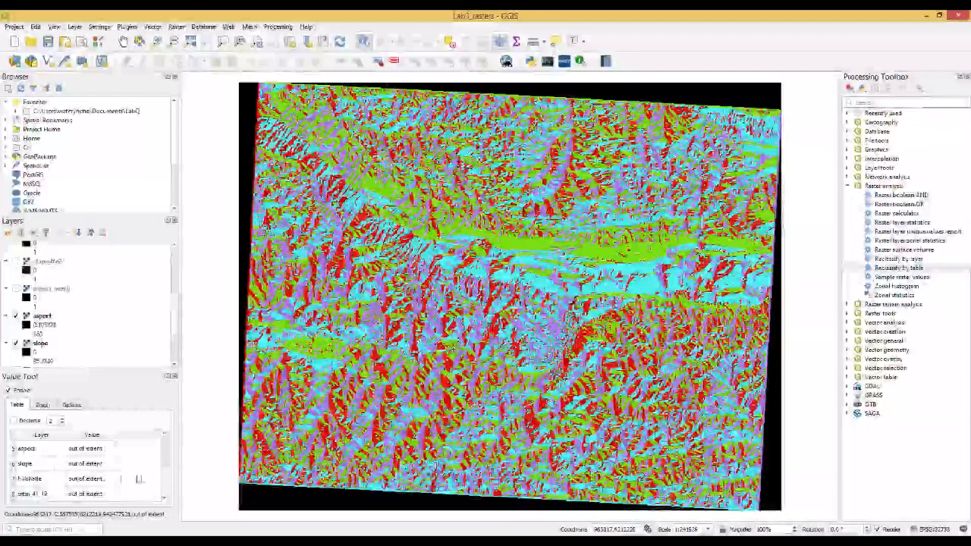
{"action": "scroll", "coordinate": [167, 477], "scroll_direction": "up", "scroll_amount": 2}
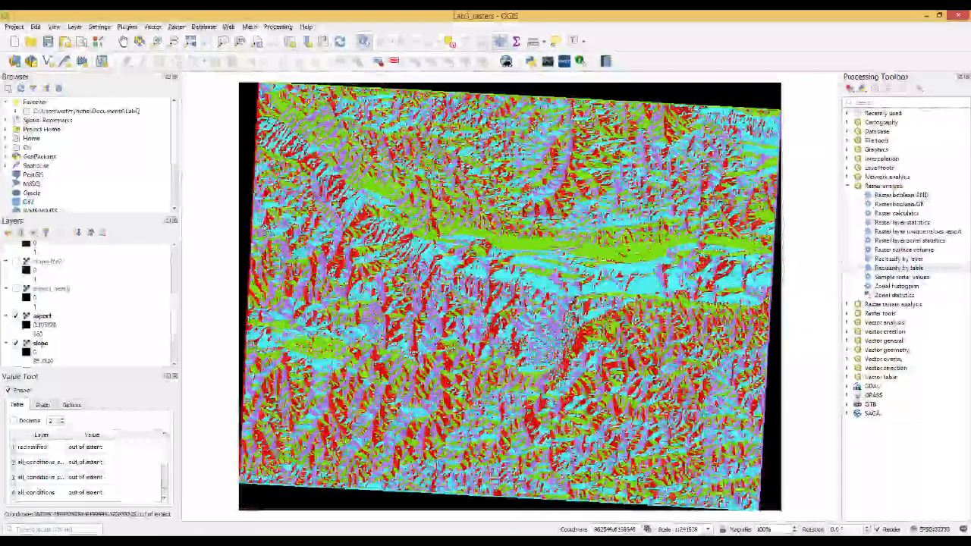
{"action": "left_click_drag", "start_coordinate": [167, 459], "coordinate": [163, 493]}
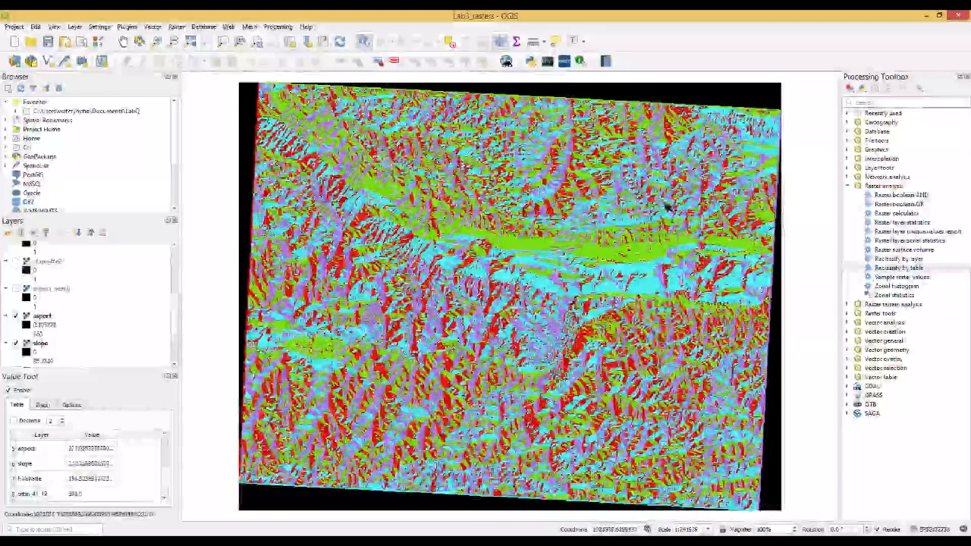
{"action": "left_click", "coordinate": [363, 42]}
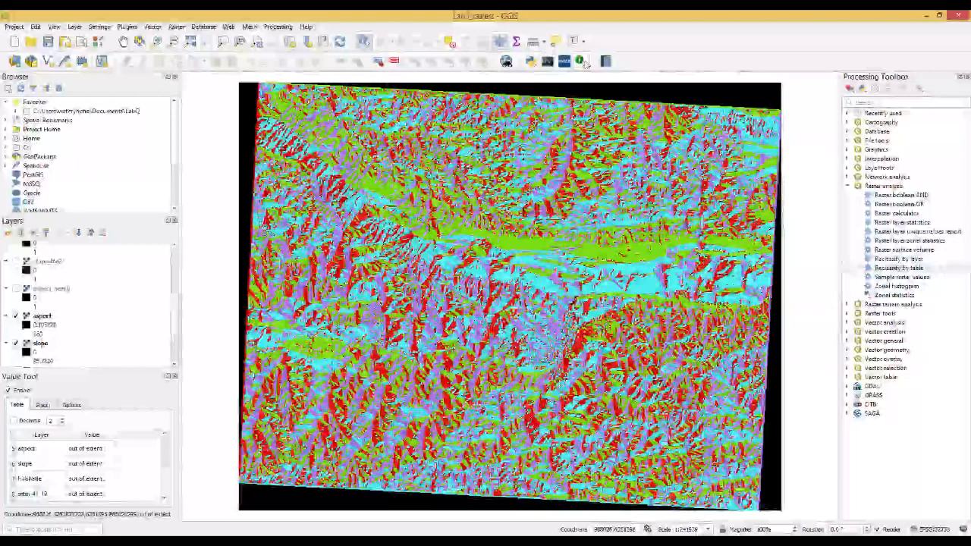